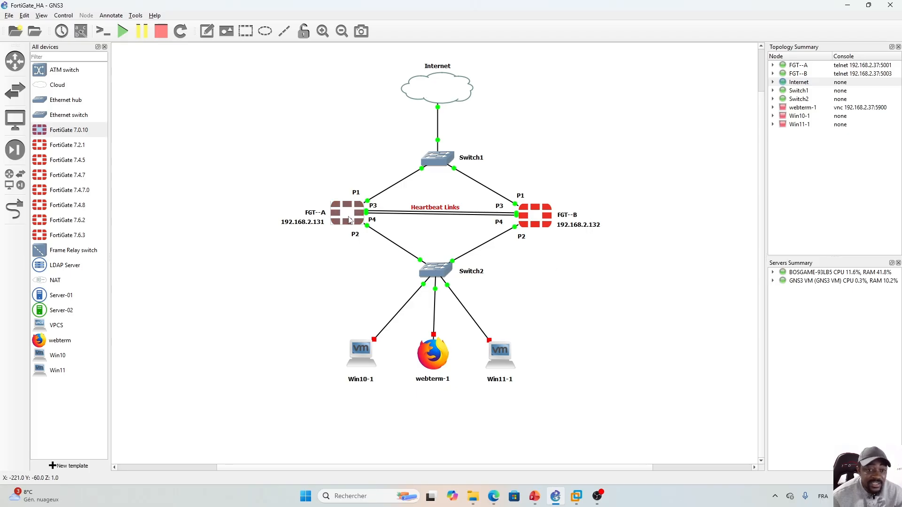
- In Edge, change FGT-A's HA mode from Autonome to Actif-Passif
mouse_move(346, 214)
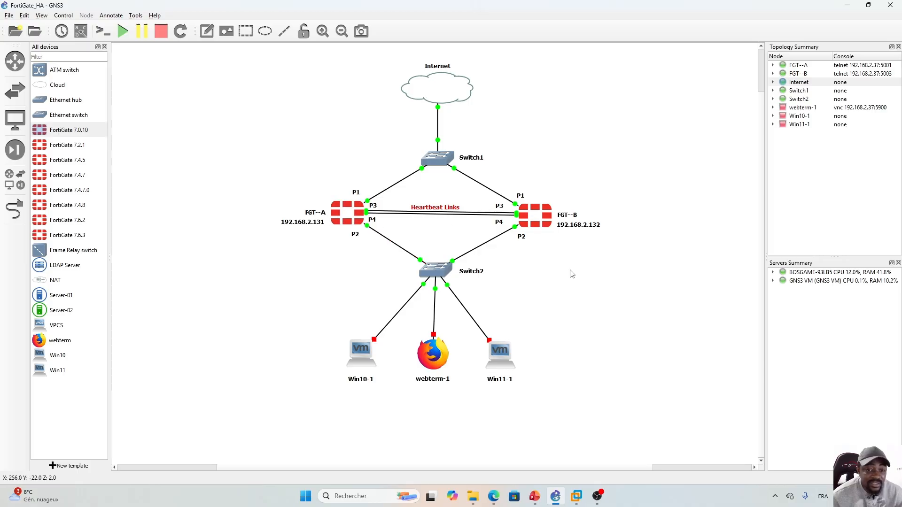
mouse_move(493, 501)
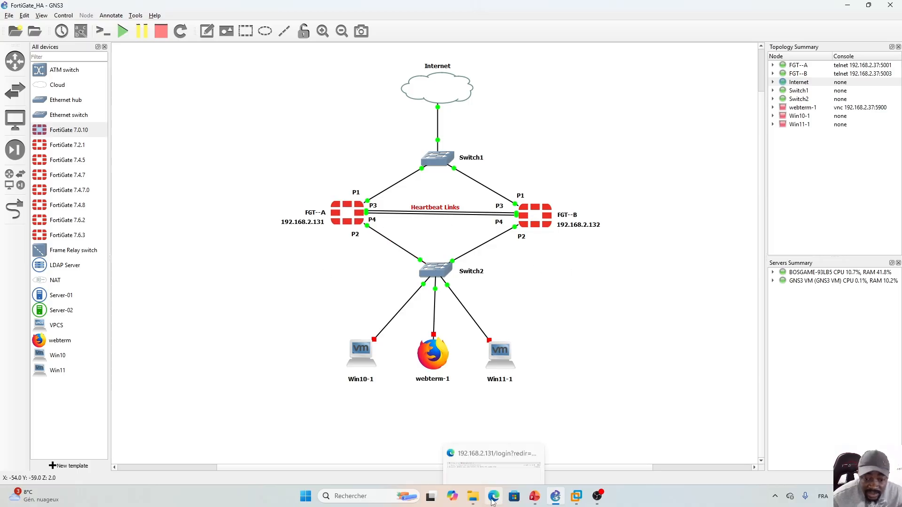
left_click(493, 500)
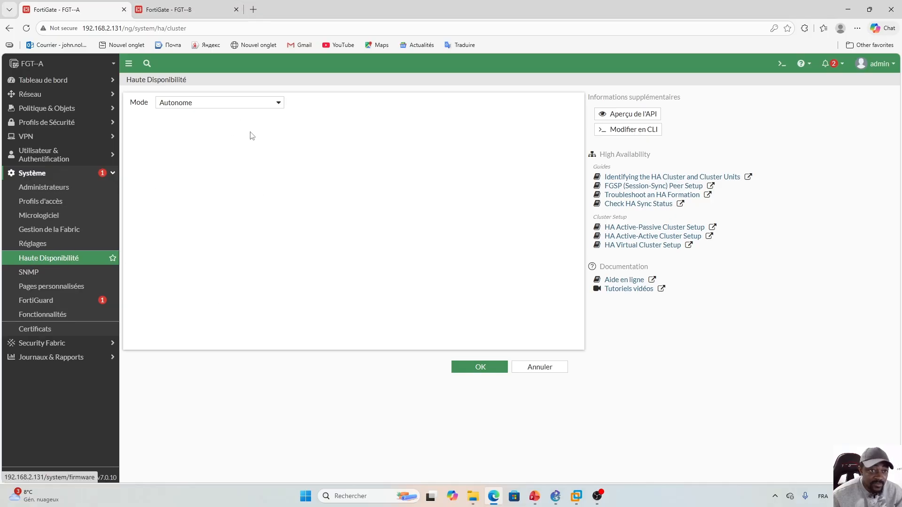
left_click(278, 105)
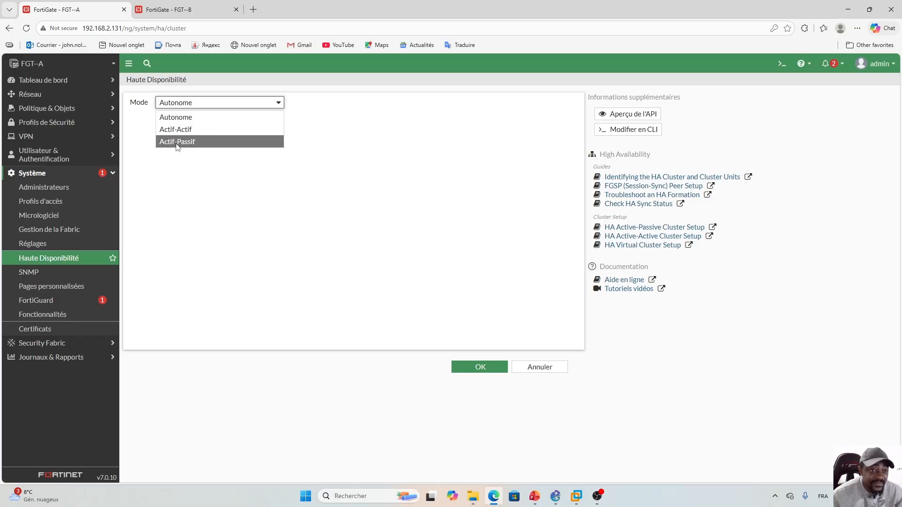
left_click(174, 142)
left_click(344, 136)
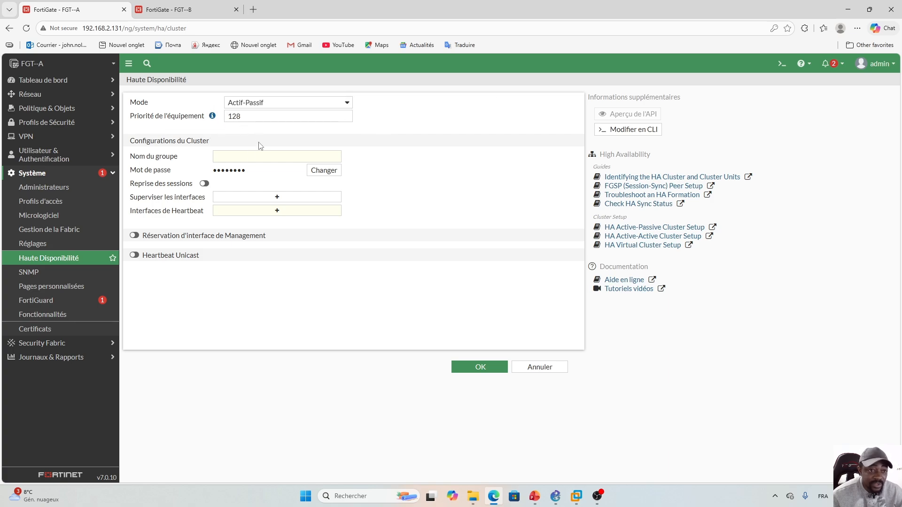
- Enter HA_Group as the cluster group name
left_click(236, 157)
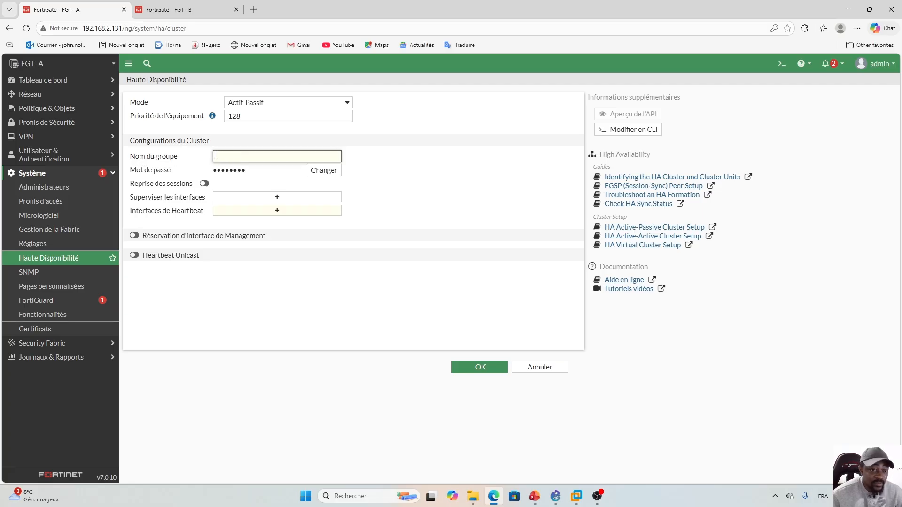
key("Caps_Lock")
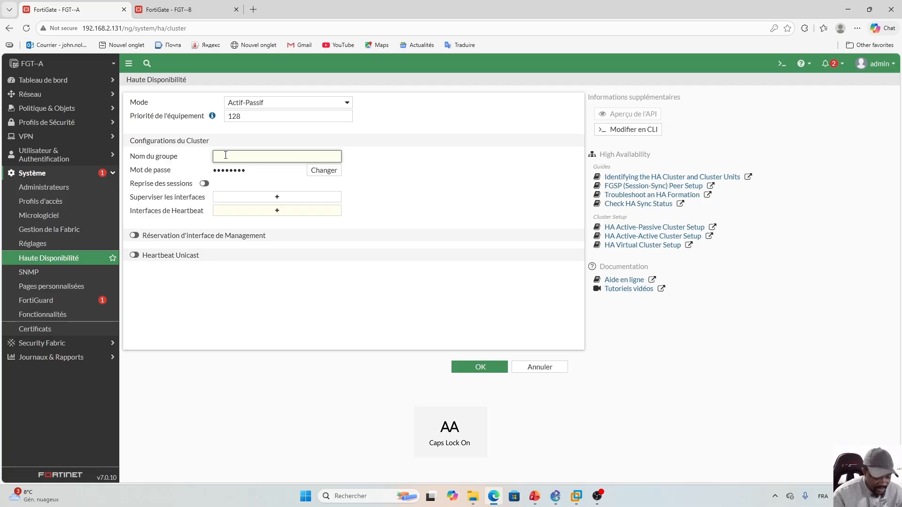
type("HA_G")
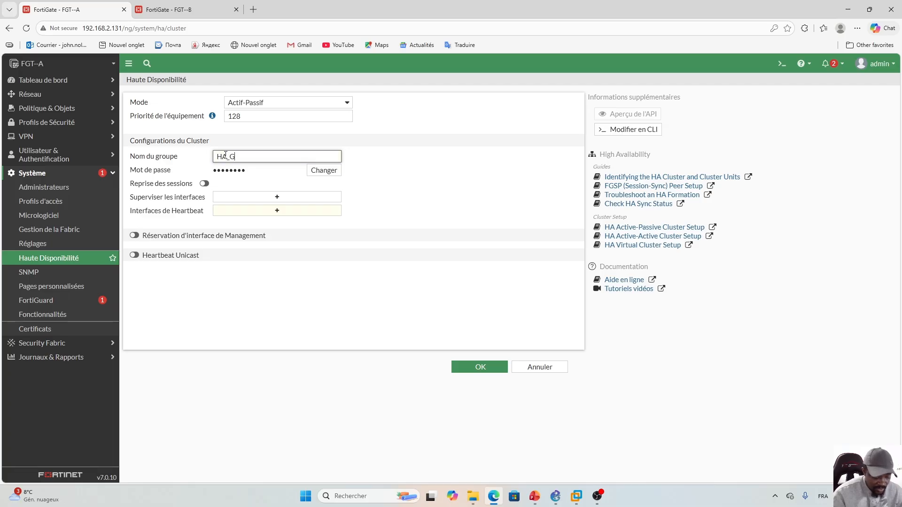
key("Caps_Lock")
type("roup")
left_click(427, 169)
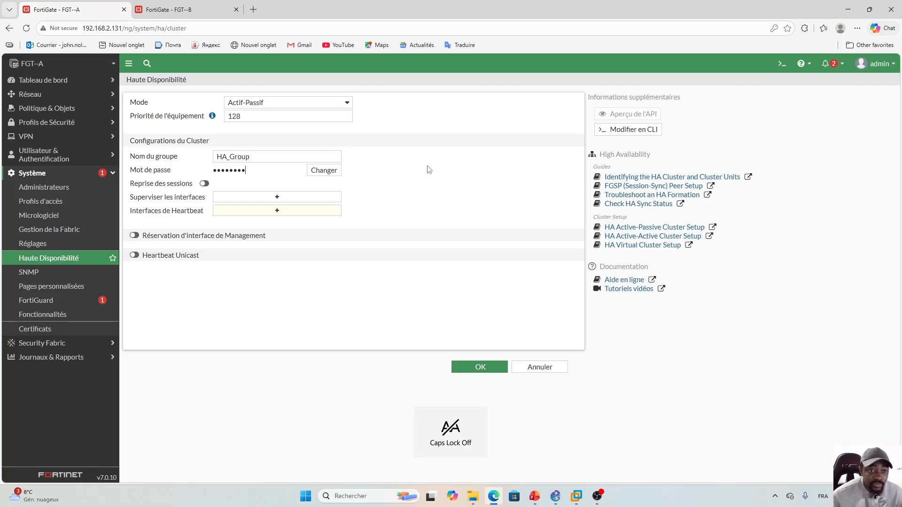
- Enter a new cluster password and enable session pickup
left_click(312, 170)
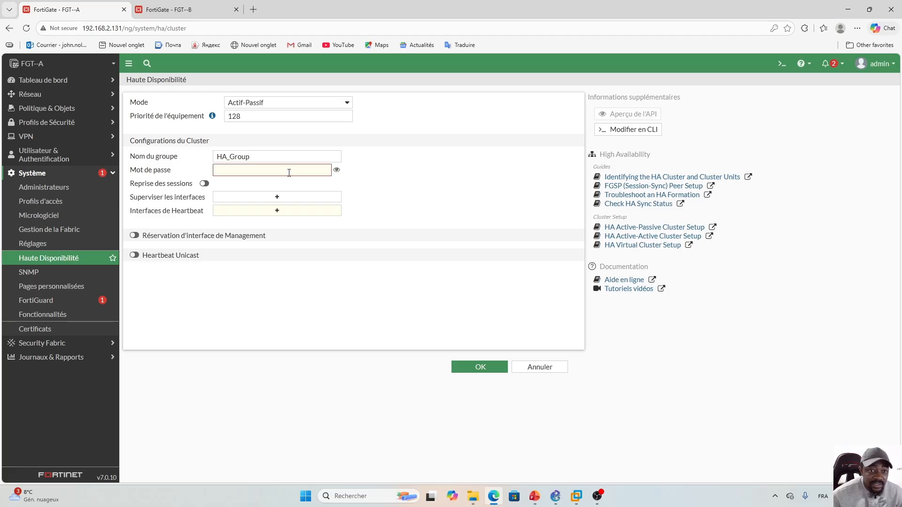
type("••")
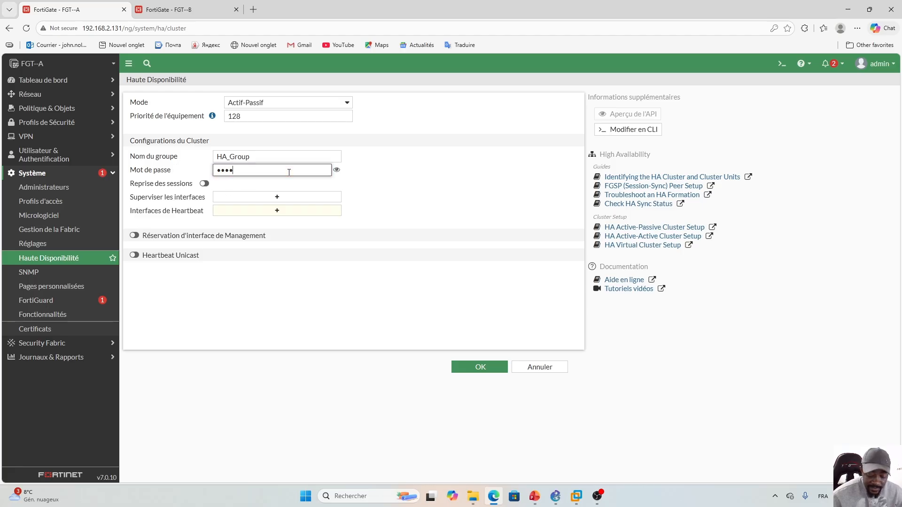
left_click(402, 174)
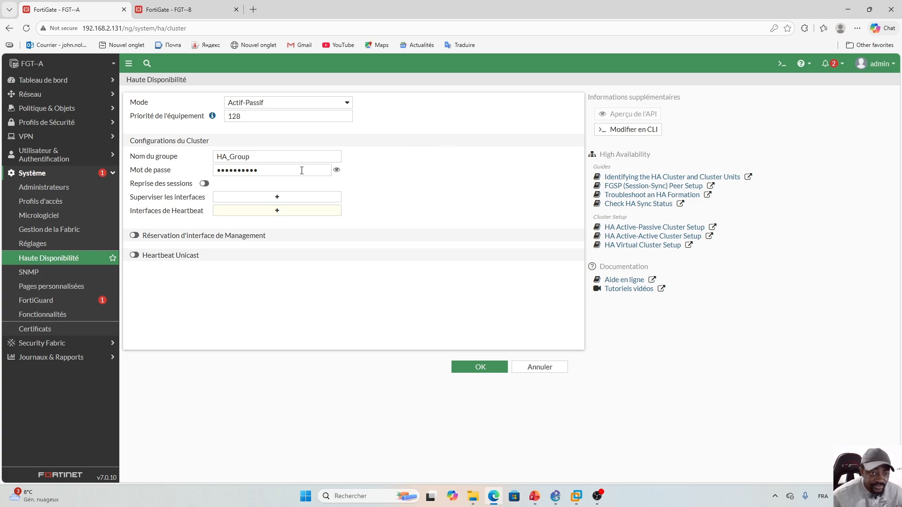
left_click(205, 184)
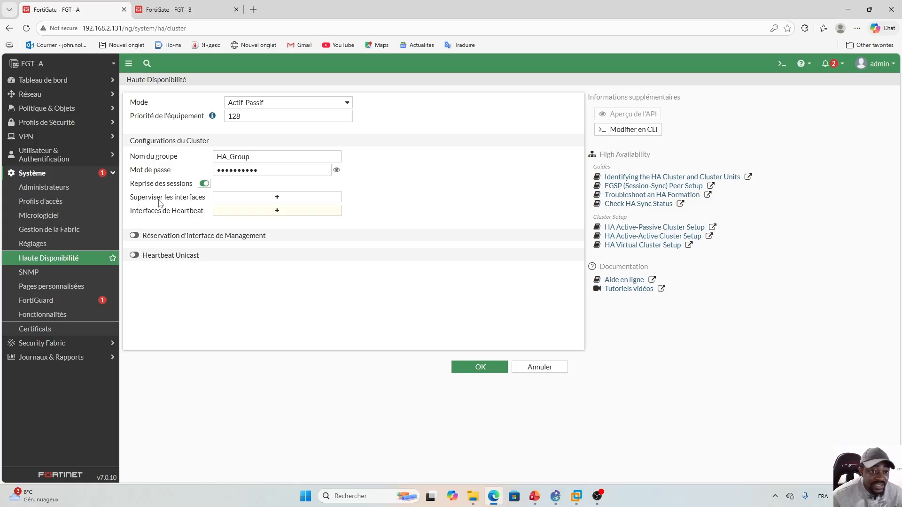
- After checking the lab topology, add port1 and port2 as monitored interfaces
left_click(277, 199)
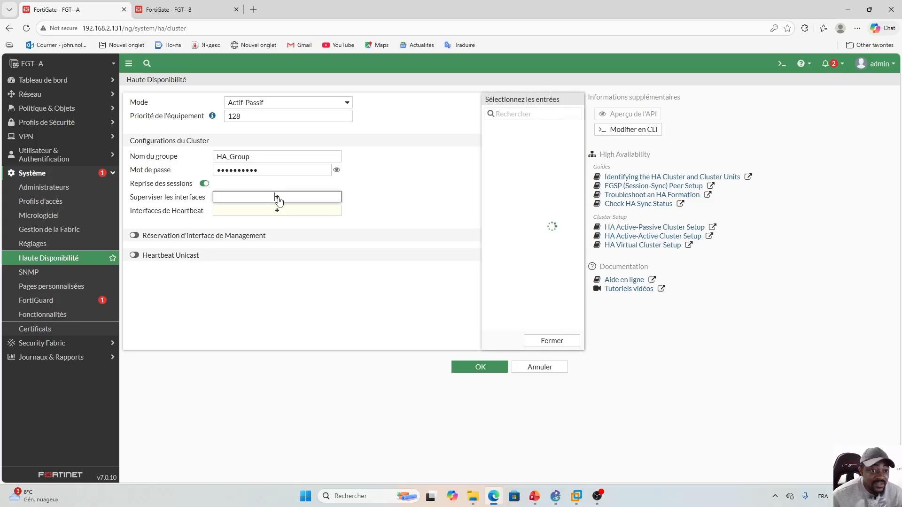
left_click(555, 496)
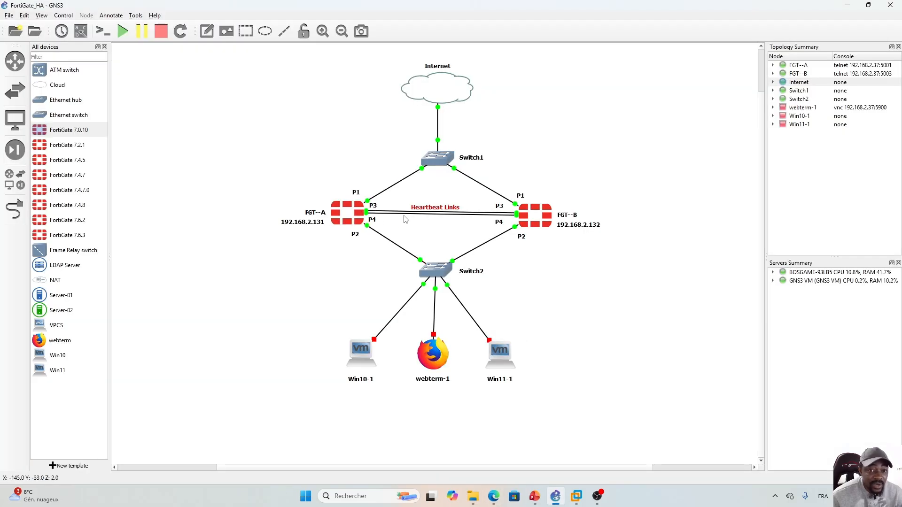
left_click(493, 496)
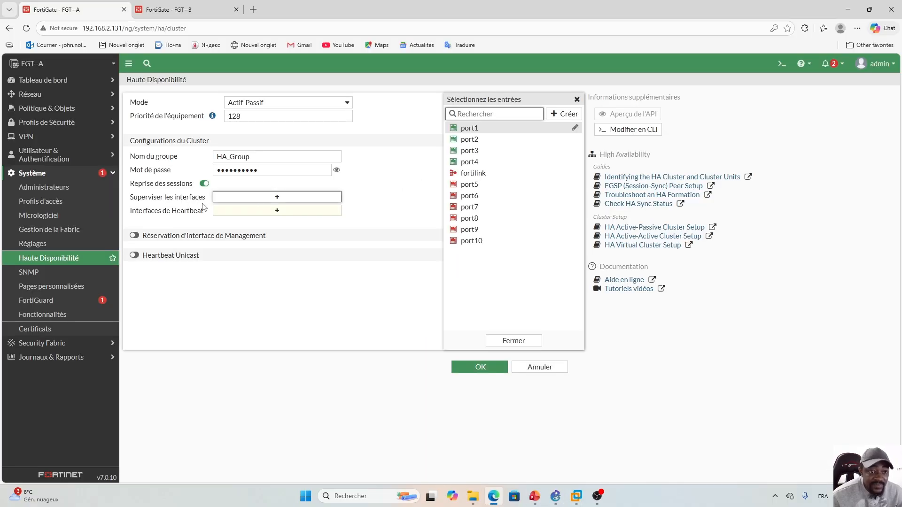
left_click(472, 129)
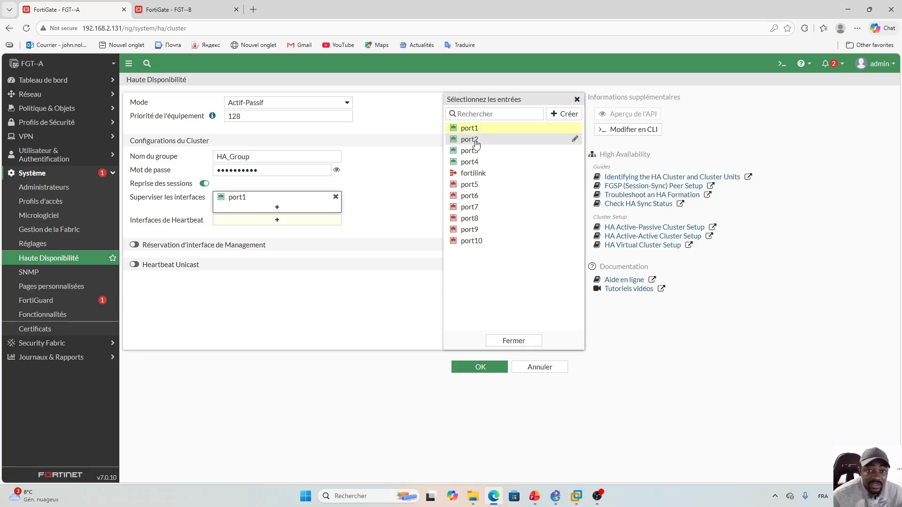
left_click(472, 140)
left_click(506, 342)
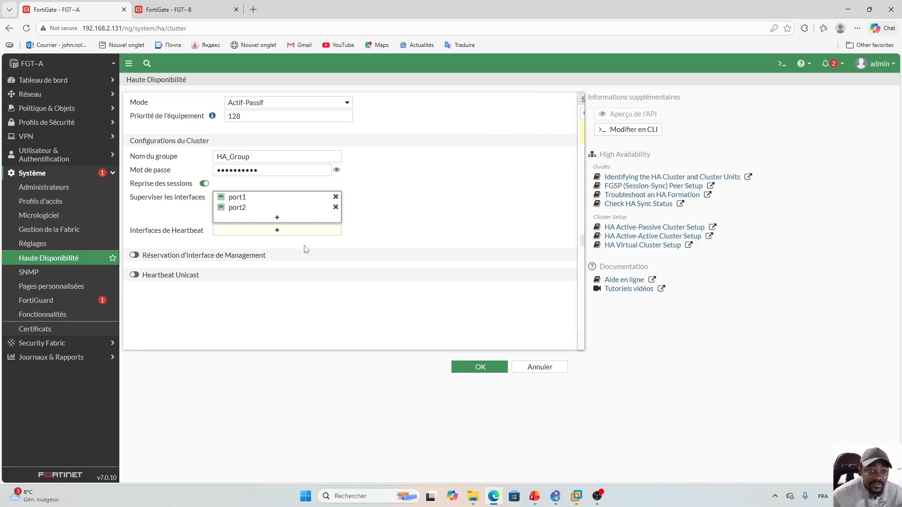
- Add port3 and port4 as the heartbeat interfaces
left_click(278, 230)
left_click(470, 150)
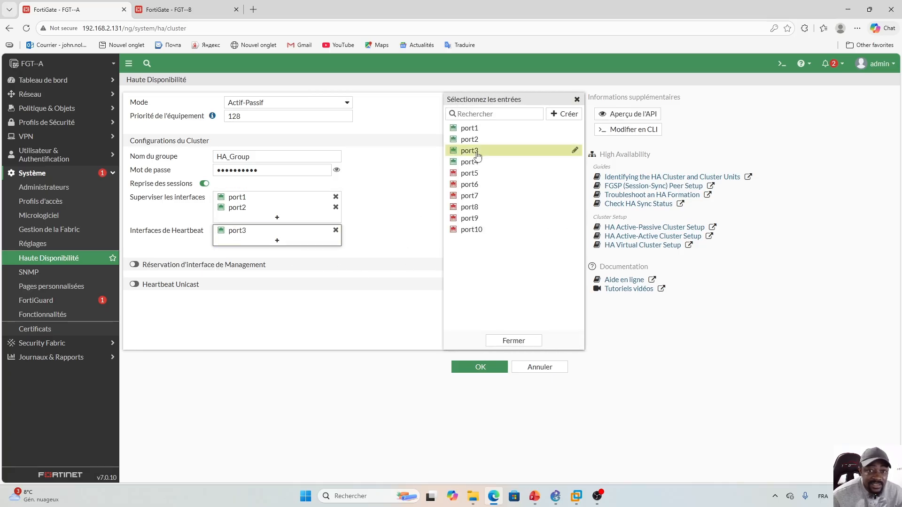
left_click(470, 161)
left_click(512, 346)
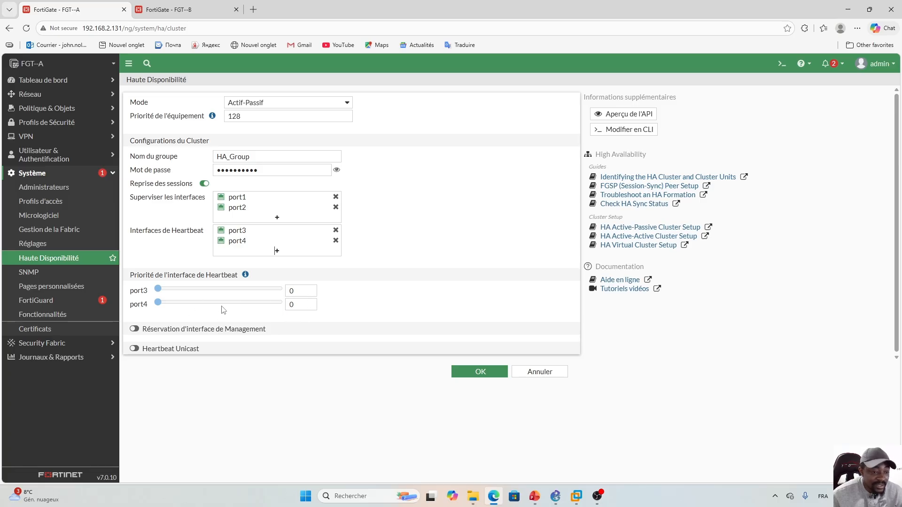
- Set heartbeat port3 priority to 1, leave management interface reservation off, and save
left_click(310, 290)
left_click(361, 294)
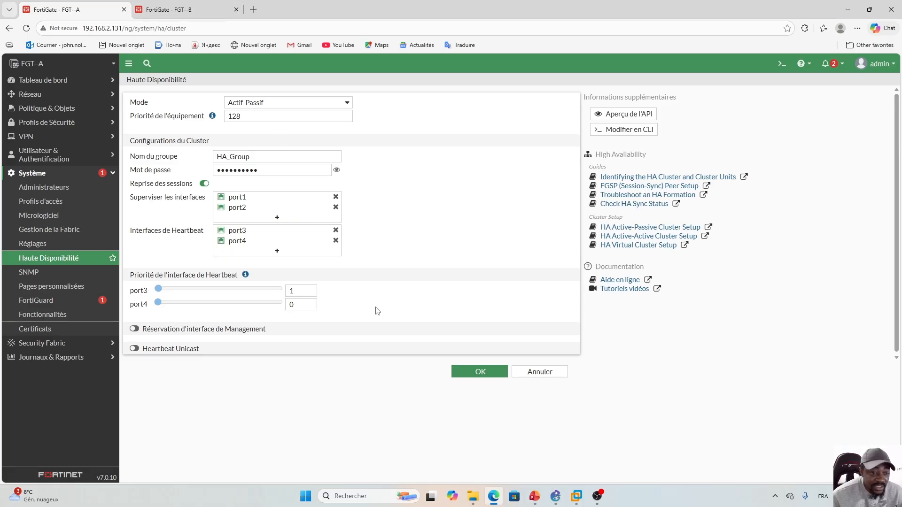
left_click(134, 329)
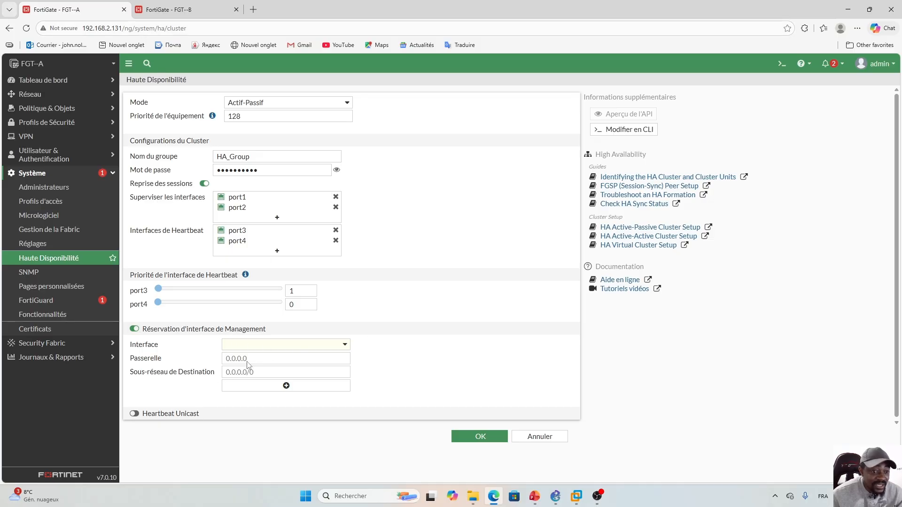
left_click(134, 329)
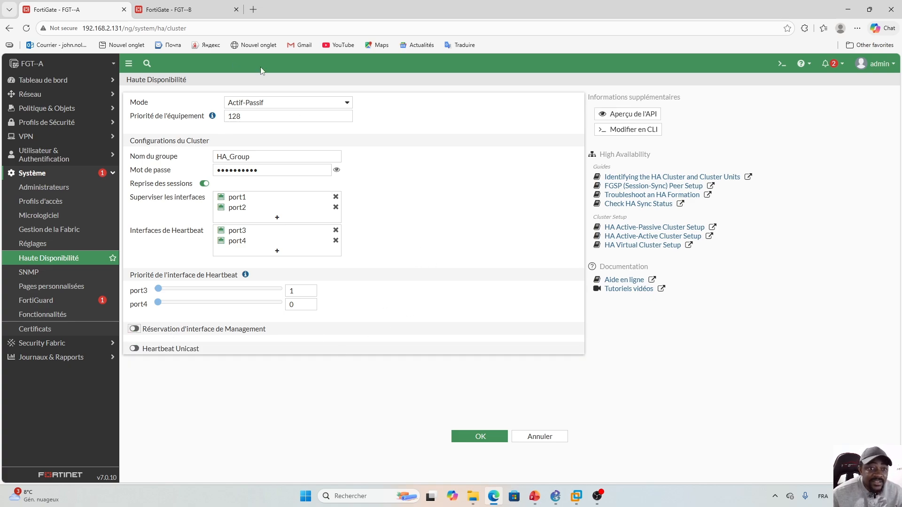
left_click(478, 439)
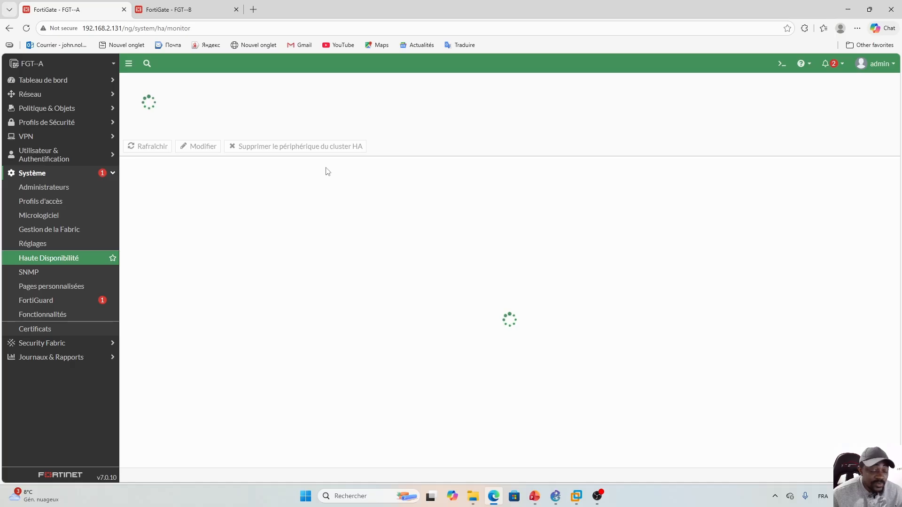
- On FGT-B, set HA mode to Actif-Passif and group name HA_Group
left_click(168, 4)
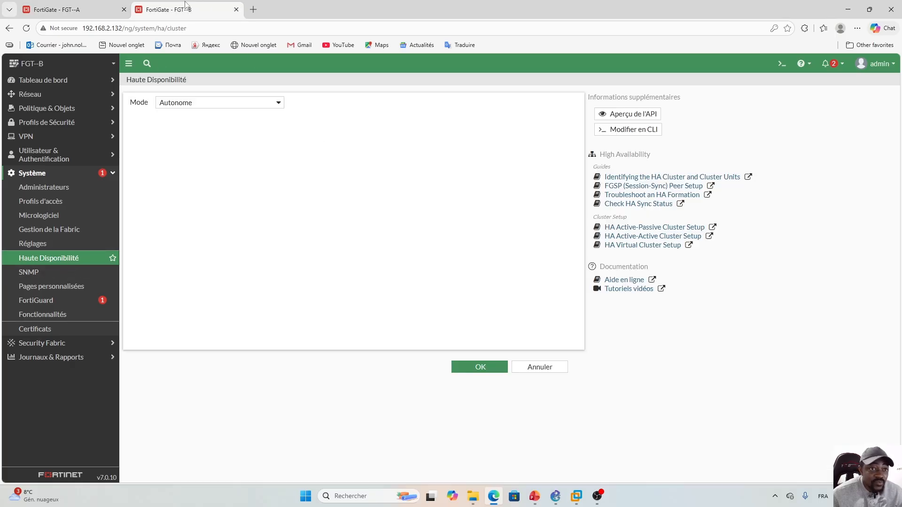
left_click(280, 101)
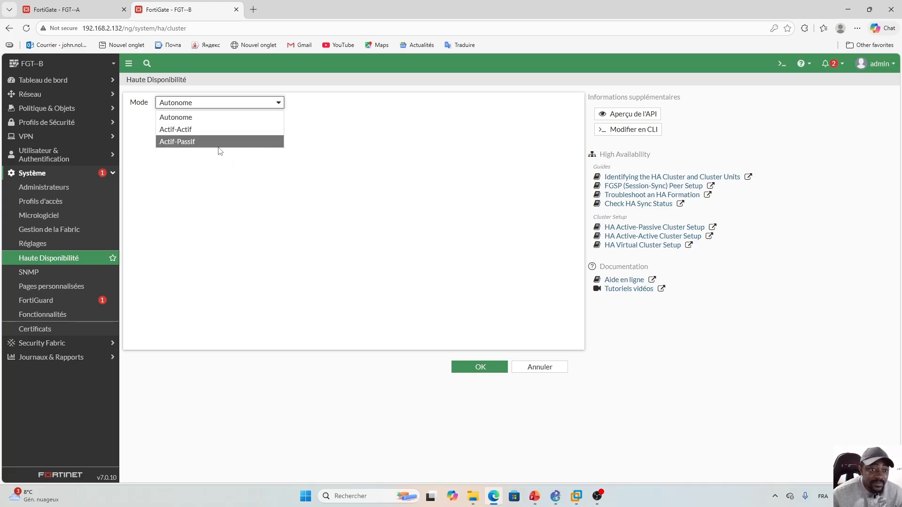
left_click(195, 142)
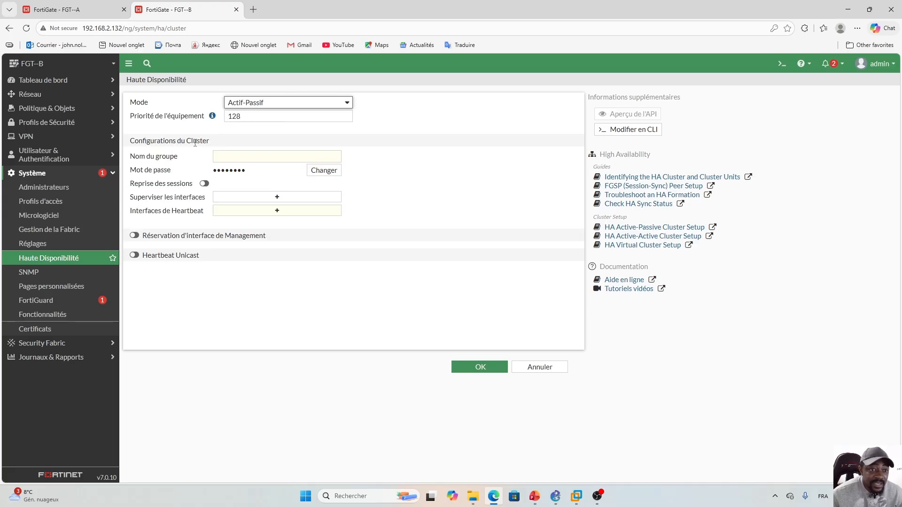
left_click(235, 157)
key("Caps_Lock")
type("HA")
key("Caps_Lock")
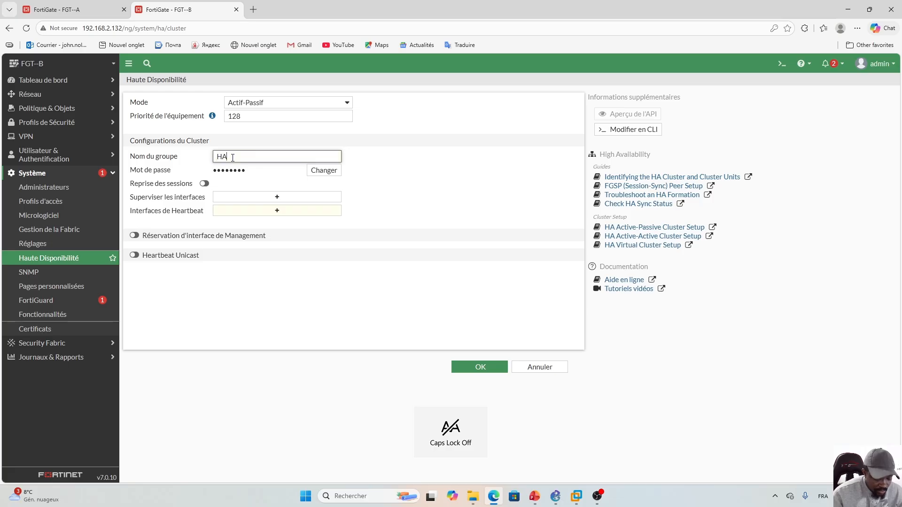
type("_Group")
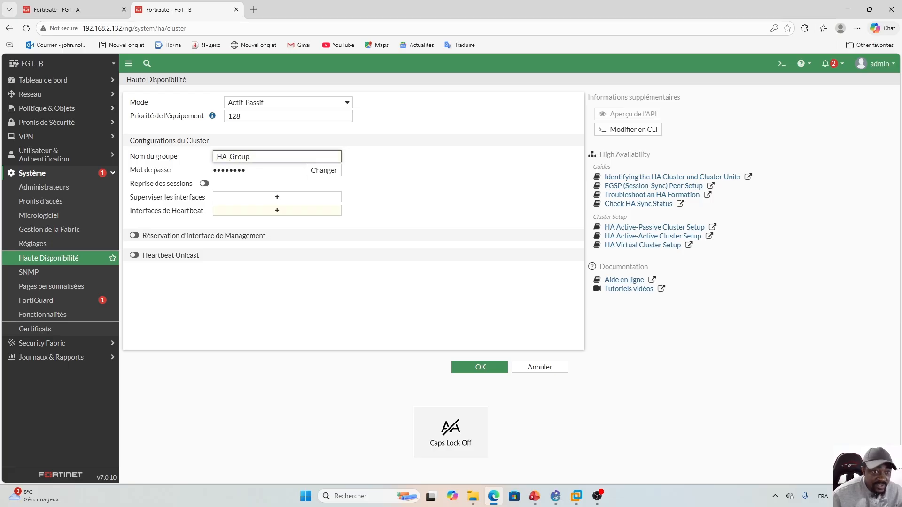
- Enter the cluster password, enable session pickup, and monitor port1 and port2
left_click(324, 170)
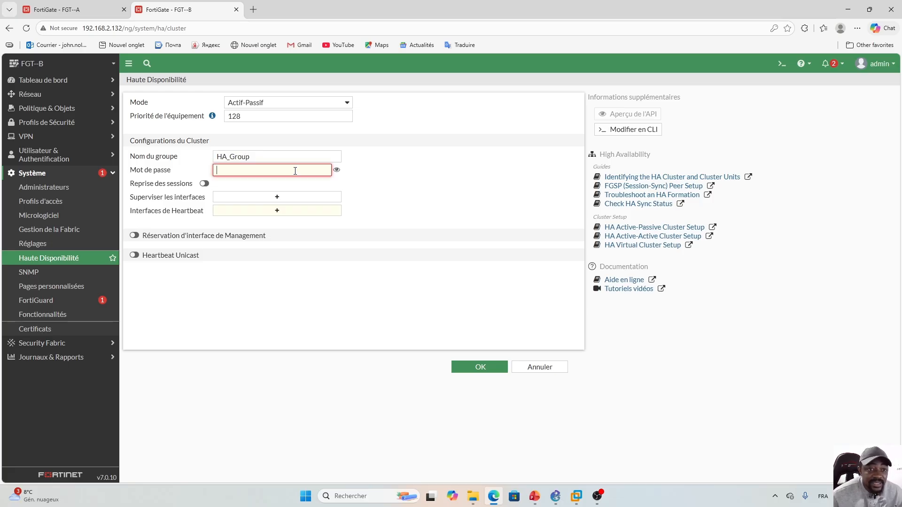
type("fortinet")
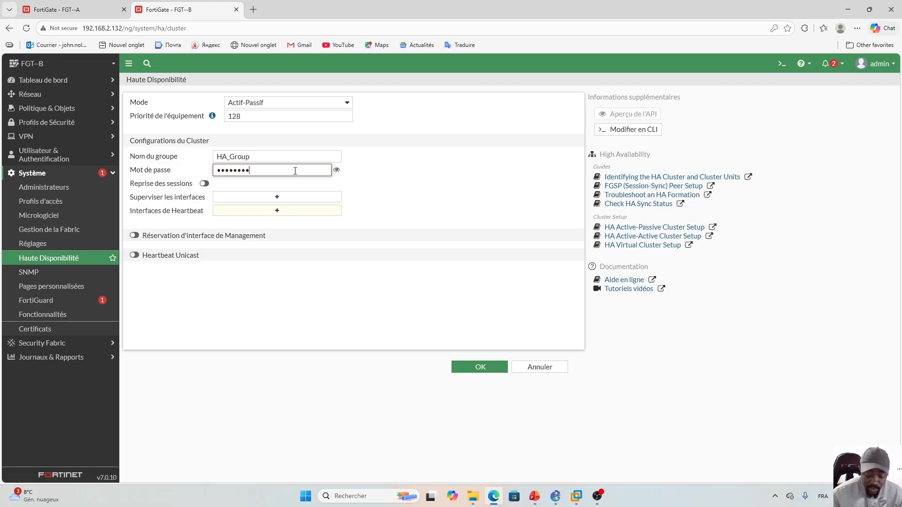
type("12")
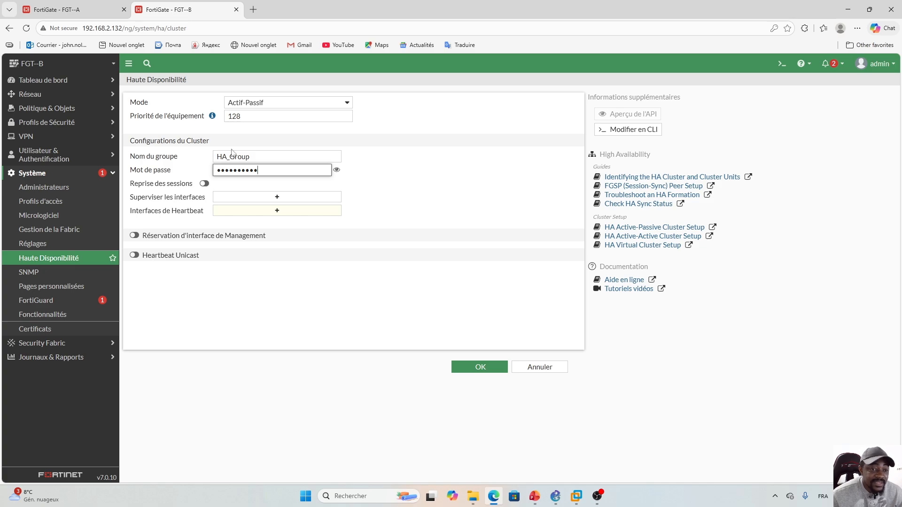
left_click(204, 184)
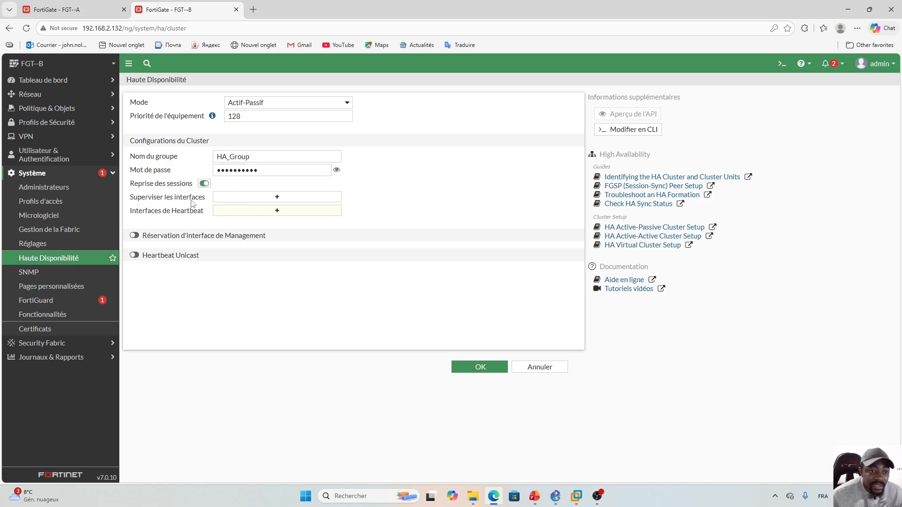
left_click(277, 197)
left_click(469, 128)
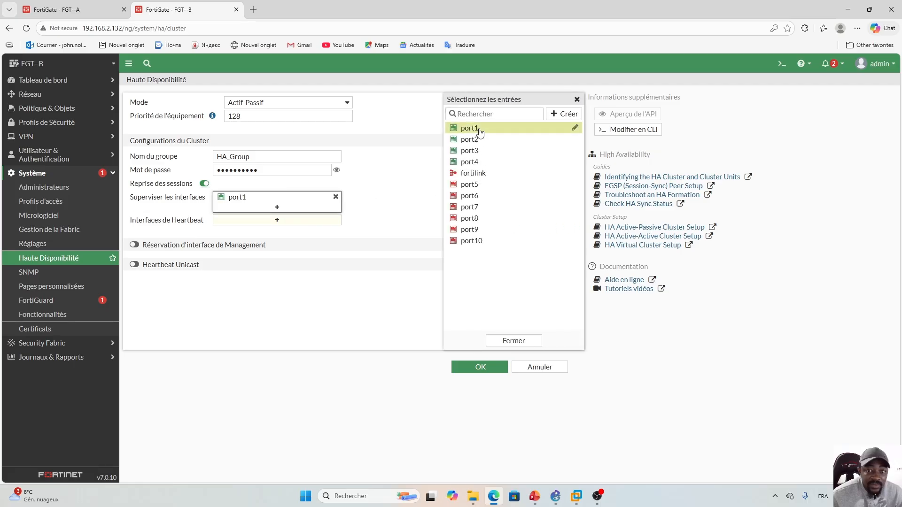
left_click(470, 140)
left_click(507, 340)
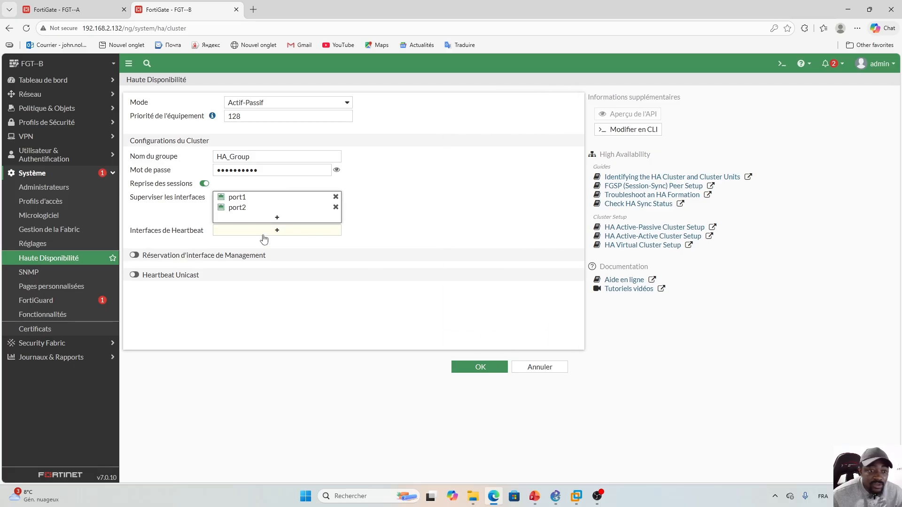
- Add heartbeat interfaces port3 and port4, give port3 priority 1, and apply
left_click(277, 230)
left_click(472, 151)
left_click(474, 162)
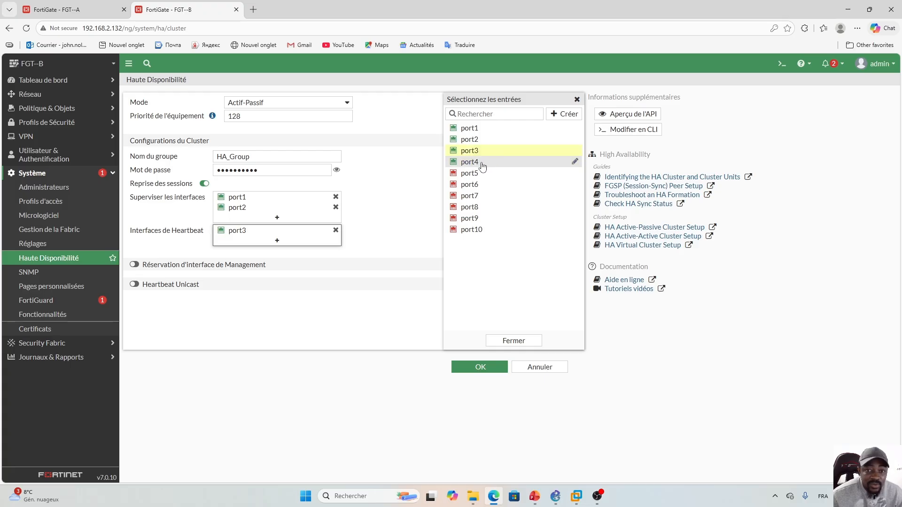
left_click(511, 346)
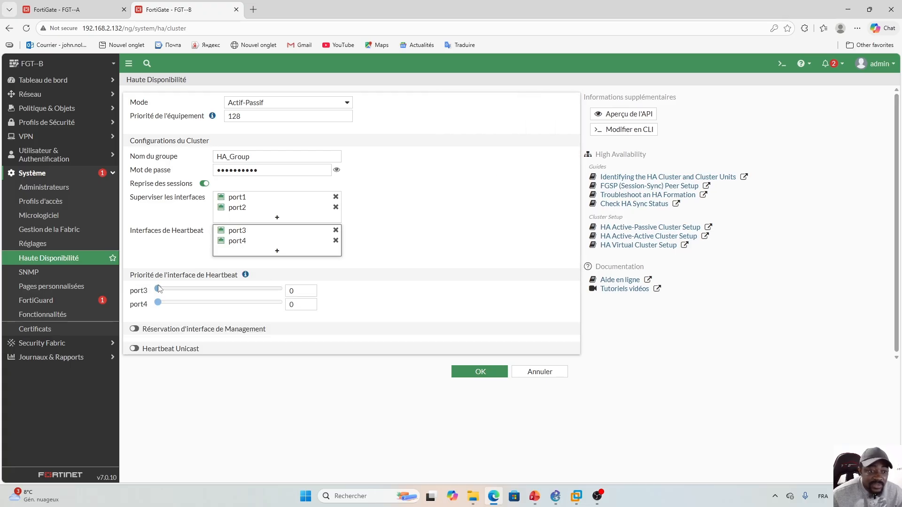
left_click(310, 291)
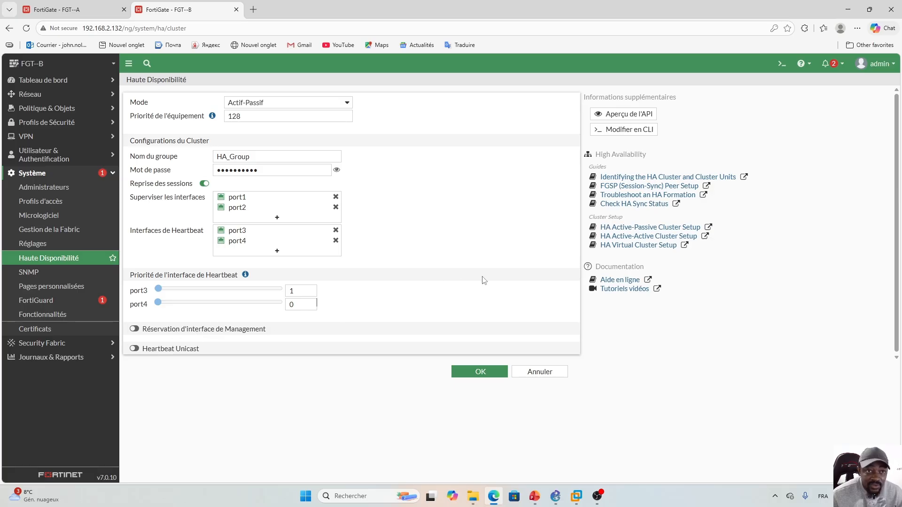
left_click(479, 373)
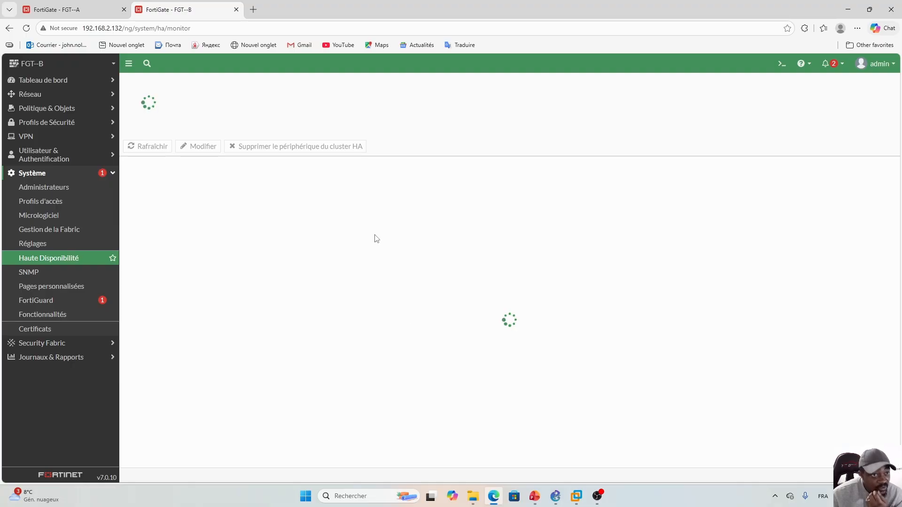
- Compare the HA monitor status on FGT-A and FGT-B, then show PowerPoint slide 91
left_click(78, 10)
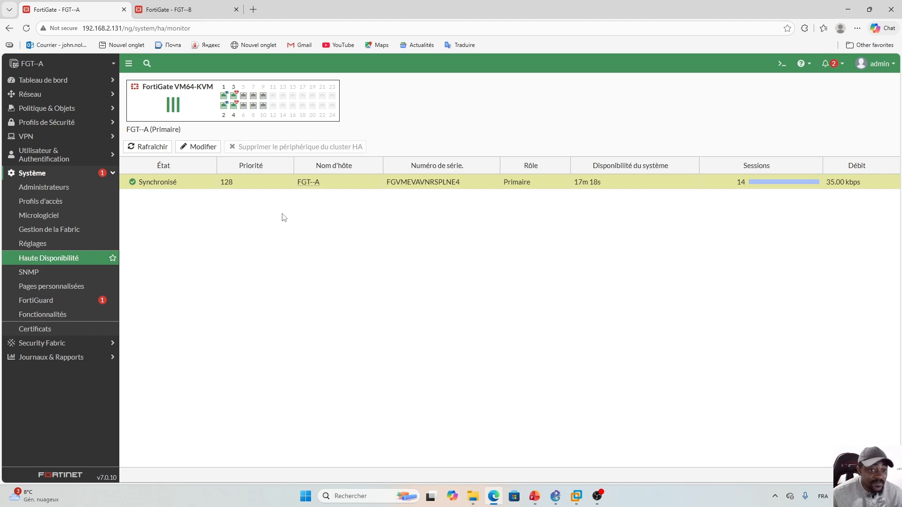
left_click(188, 10)
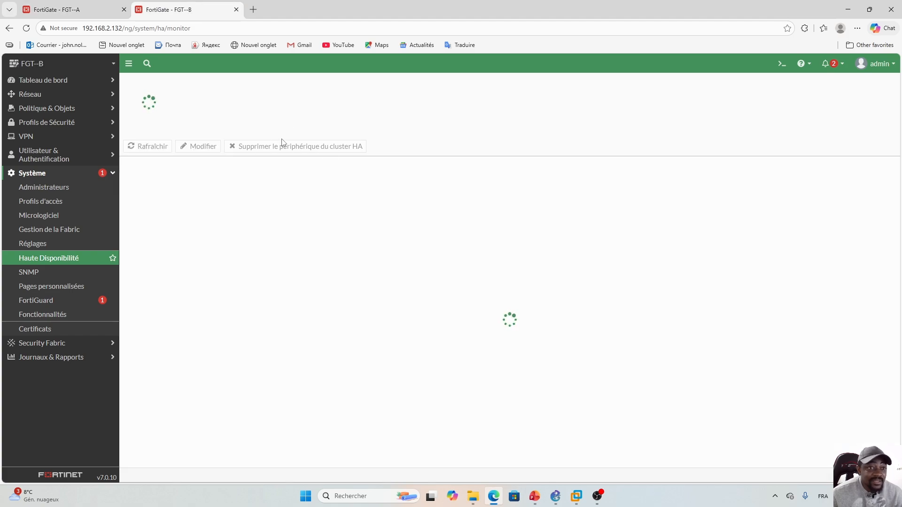
left_click(91, 8)
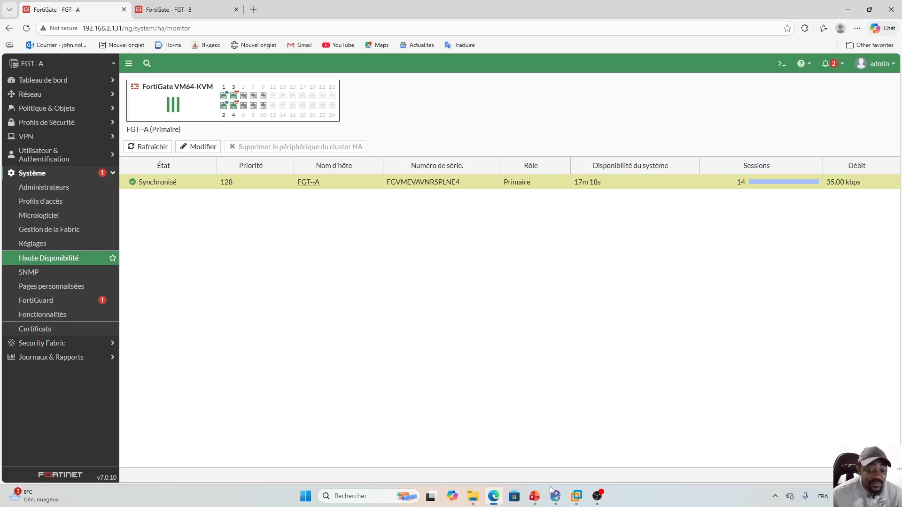
left_click(534, 496)
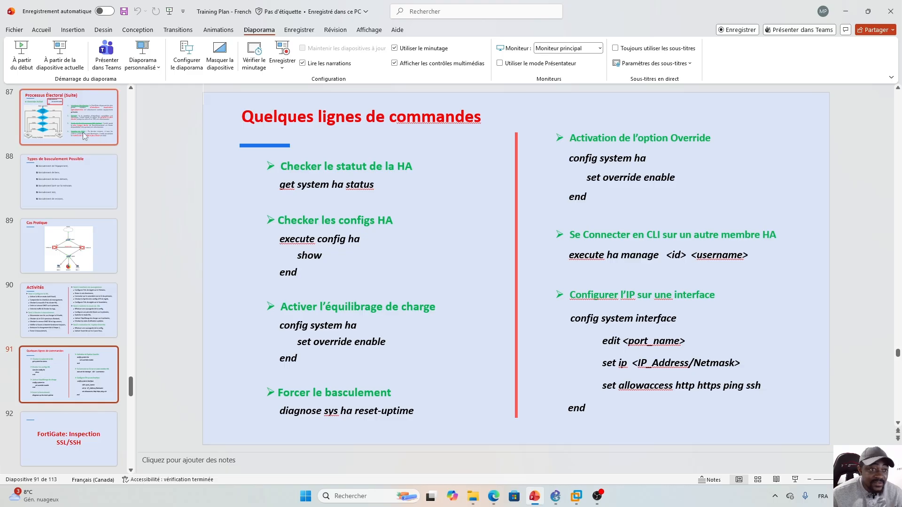
- Show slide 86 on the HA election process, then return to the FortiGate browser
scroll(131, 387, "up", 3)
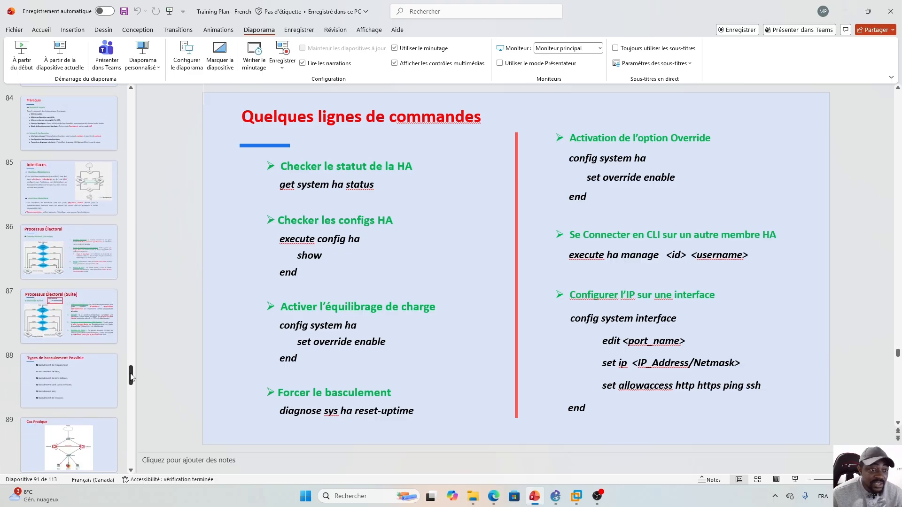
left_click(69, 272)
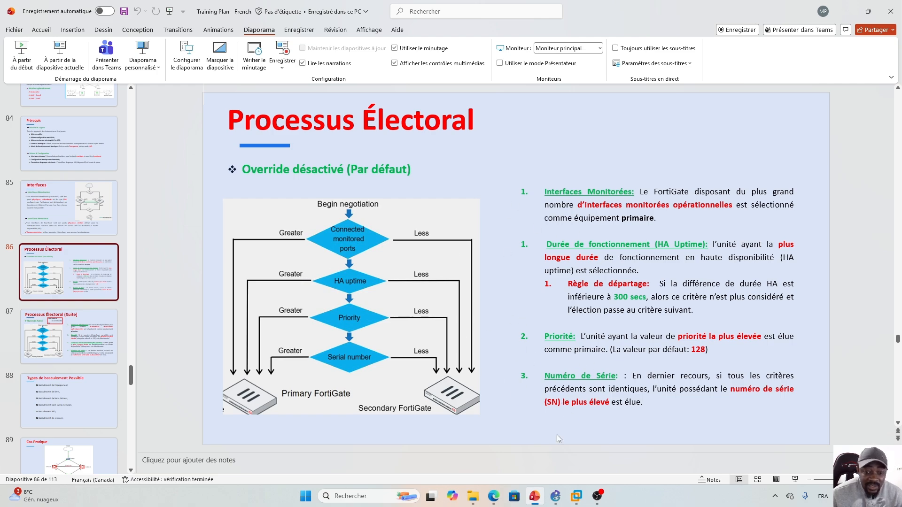
left_click(493, 496)
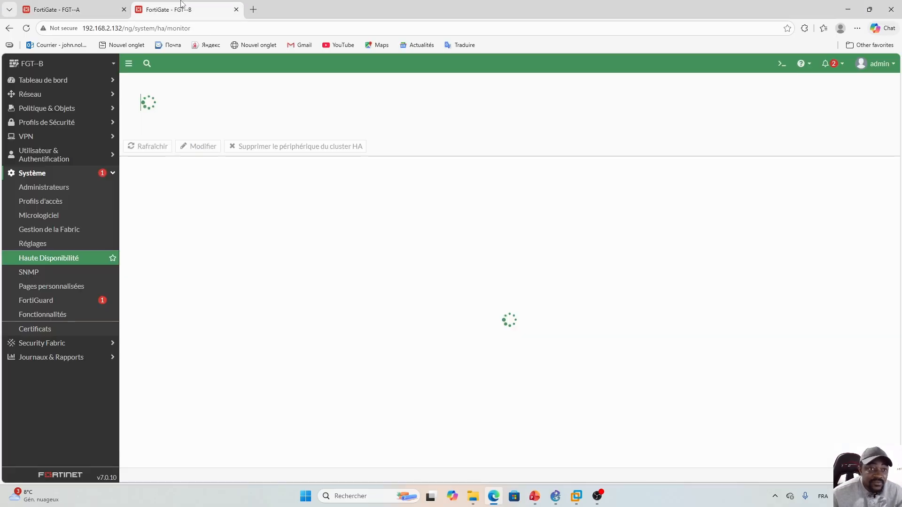
- Reload FGT-A at its base management address, removing the page path
left_click(200, 10)
left_click(69, 11)
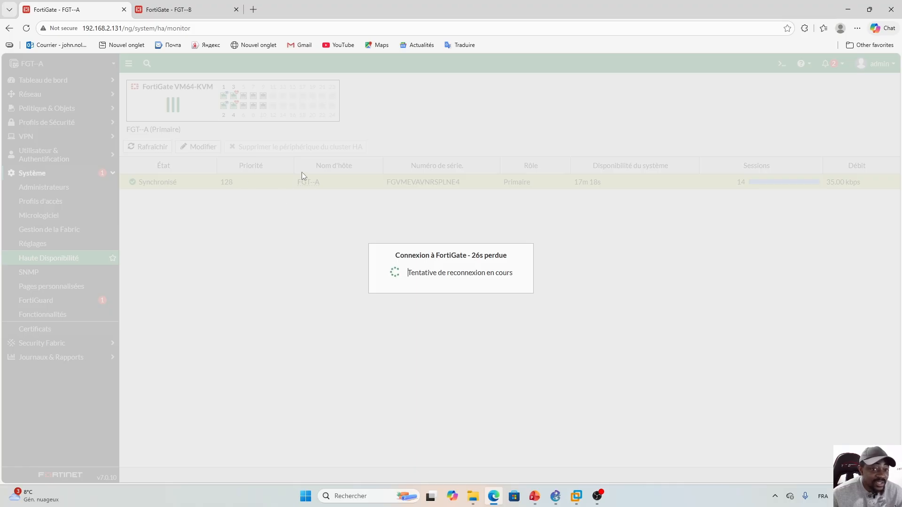
left_click_drag(191, 28, 122, 30)
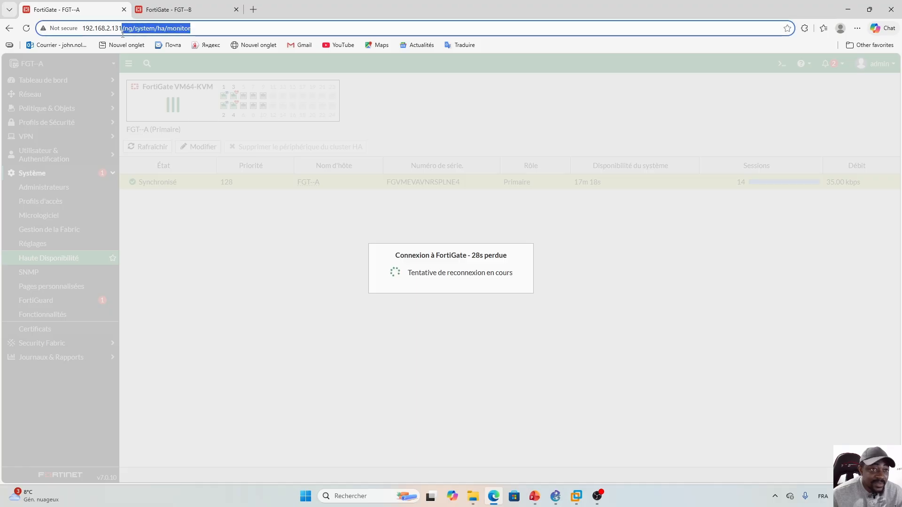
key("BackSpace")
key("Return")
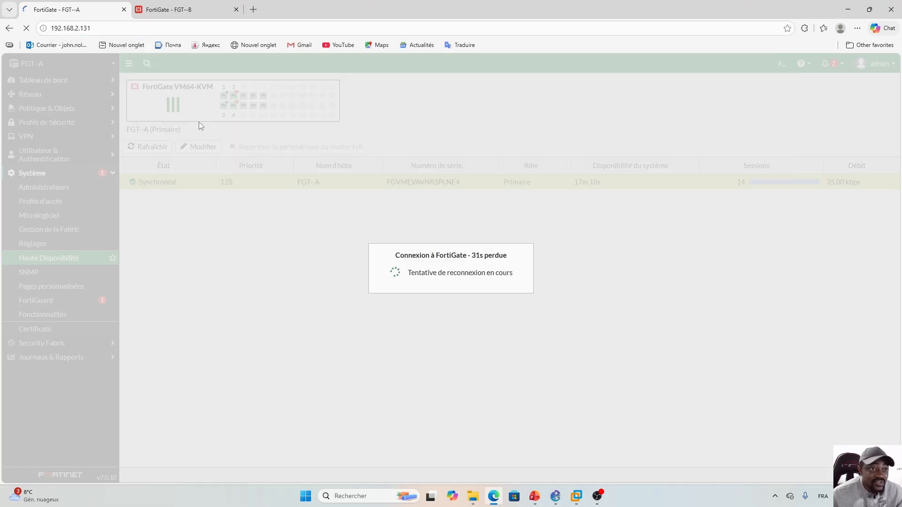
- Reload FGT--B at 192.168.2.132, then bring the GNS3 FortiGate_HA topology forward
left_click(178, 10)
left_click_drag(205, 29, 124, 32)
key("BackSpace")
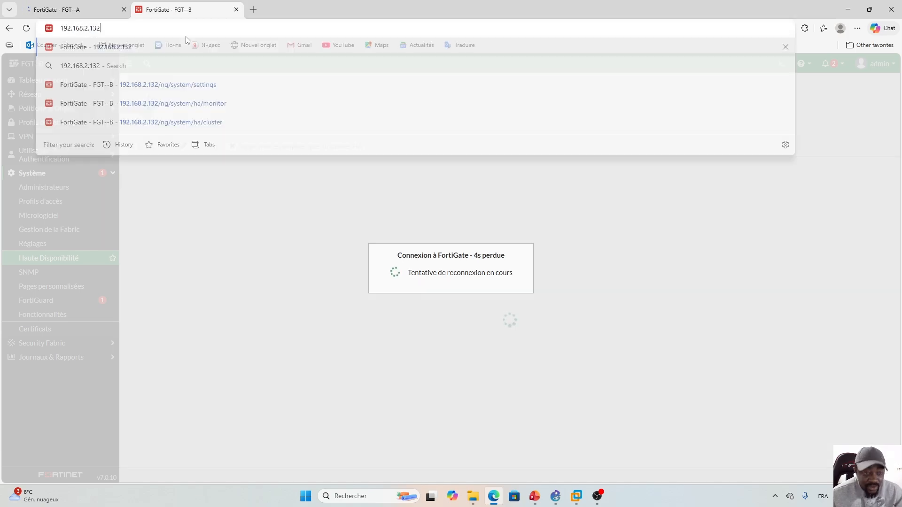
key("Return")
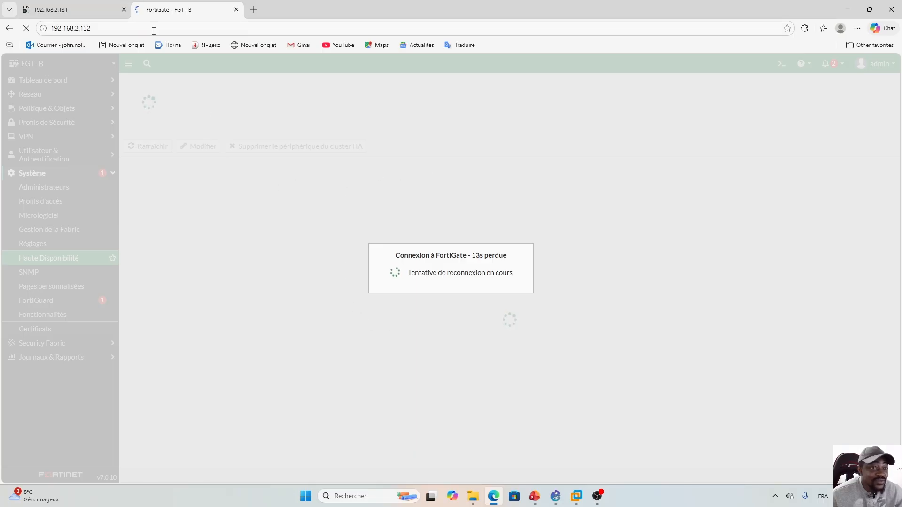
left_click(557, 494)
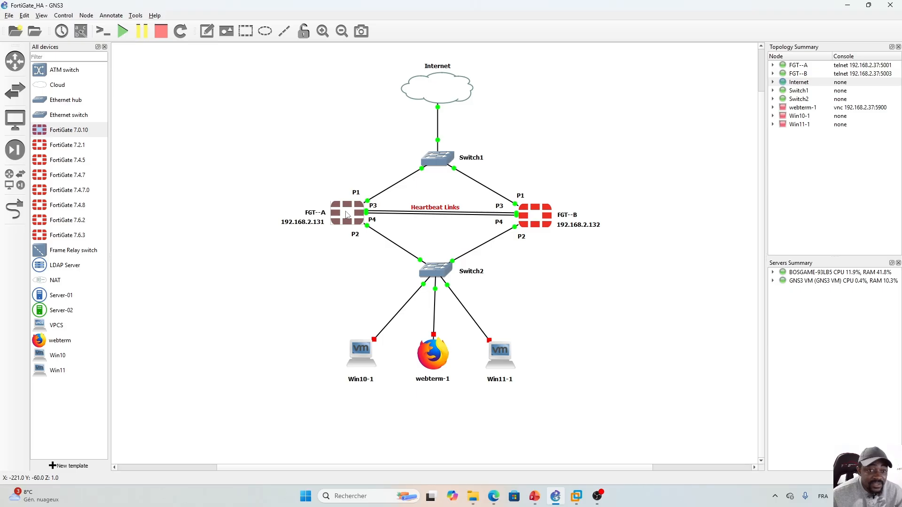
- Open a Solar-PuTTY console to FGT--A from GNS3 and log in as admin
double_click(347, 215)
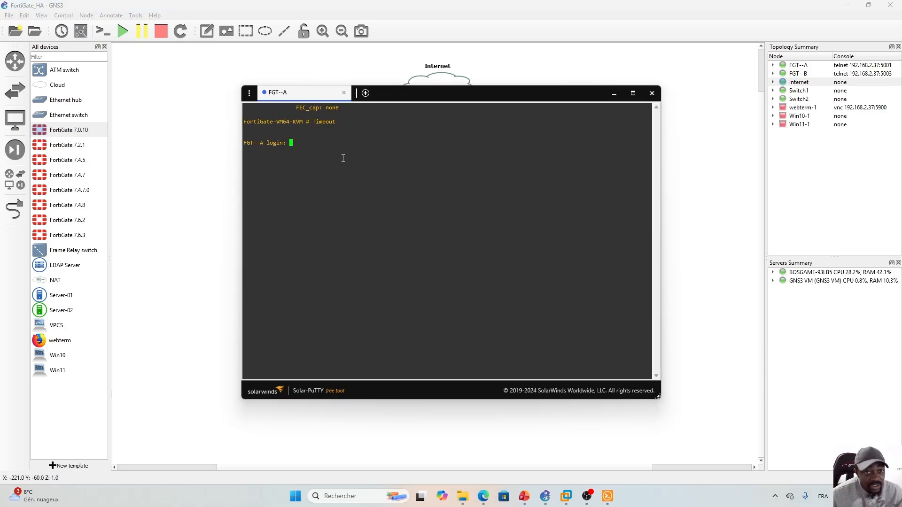
type("a")
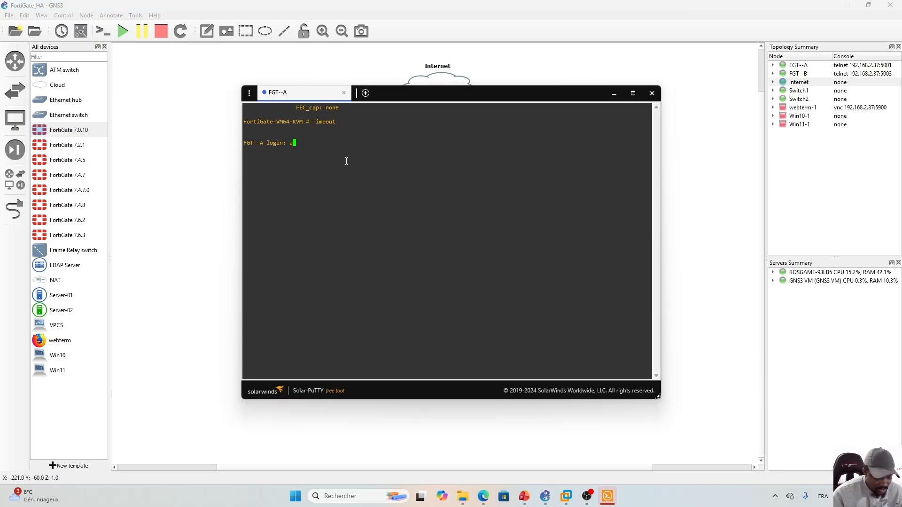
type("dmin")
key("Return")
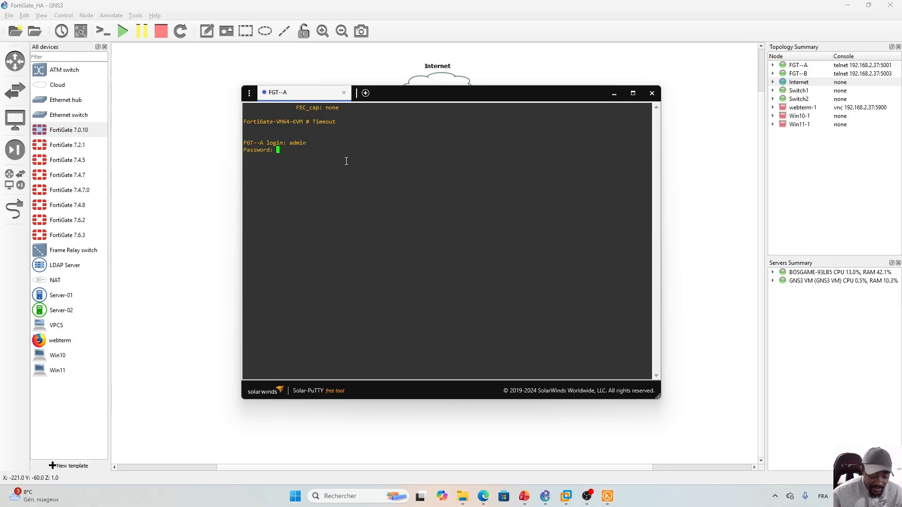
key("Return")
left_click(204, 238)
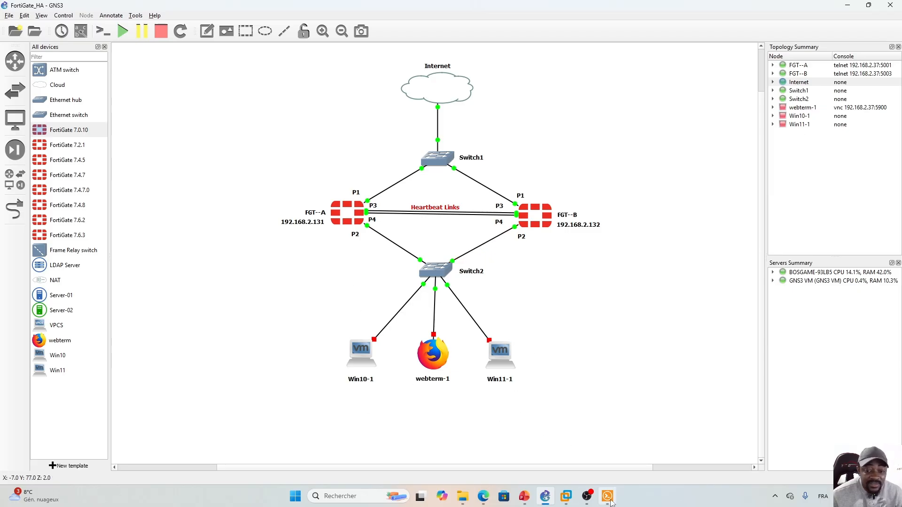
left_click(608, 497)
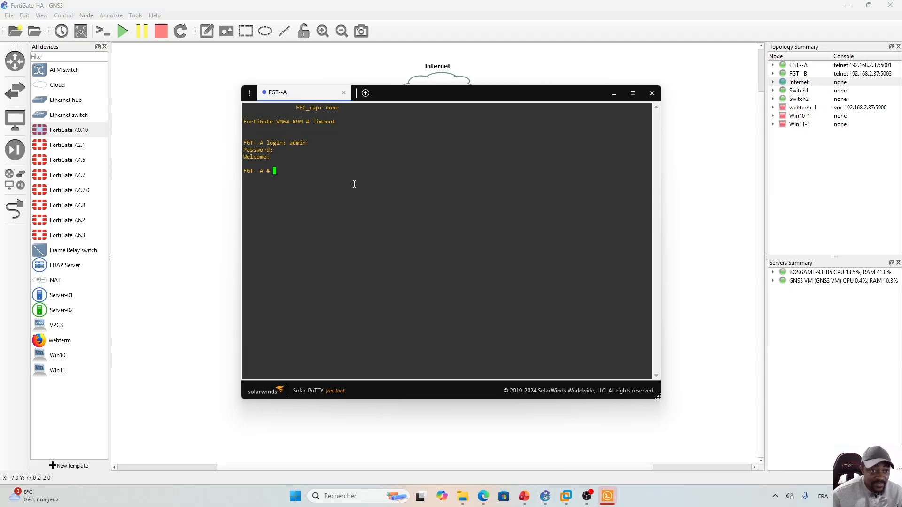
- Run get system ha status on FGT--A, review the output, then return to slide 91
type("ha st")
key("Return")
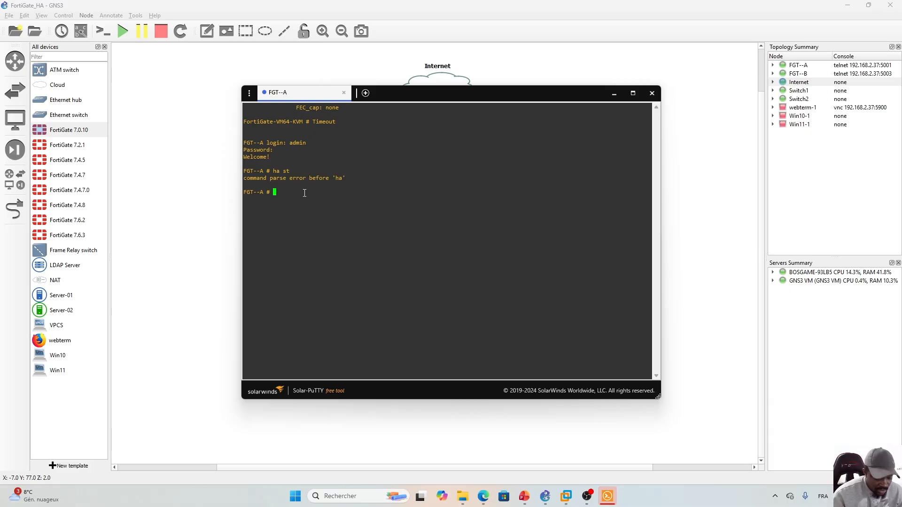
type("get system ")
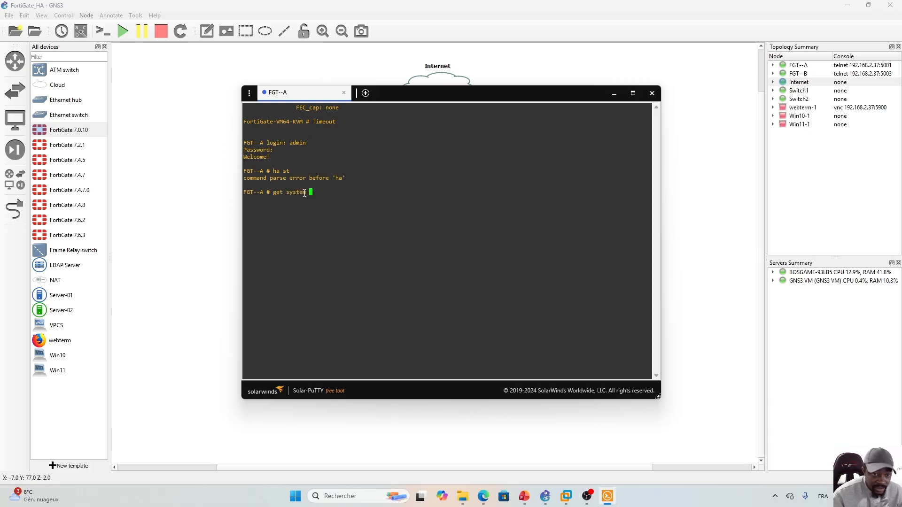
type("ha sts")
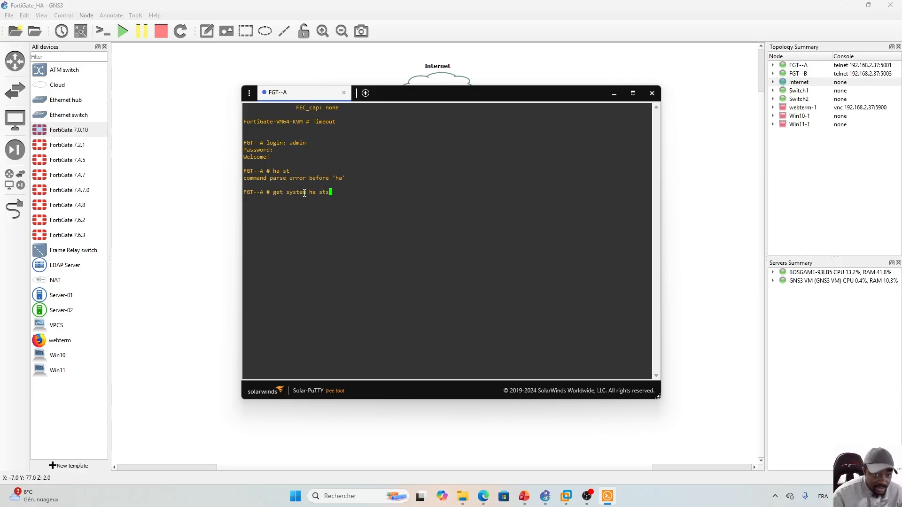
key("BackSpace")
key("Tab")
key("Return")
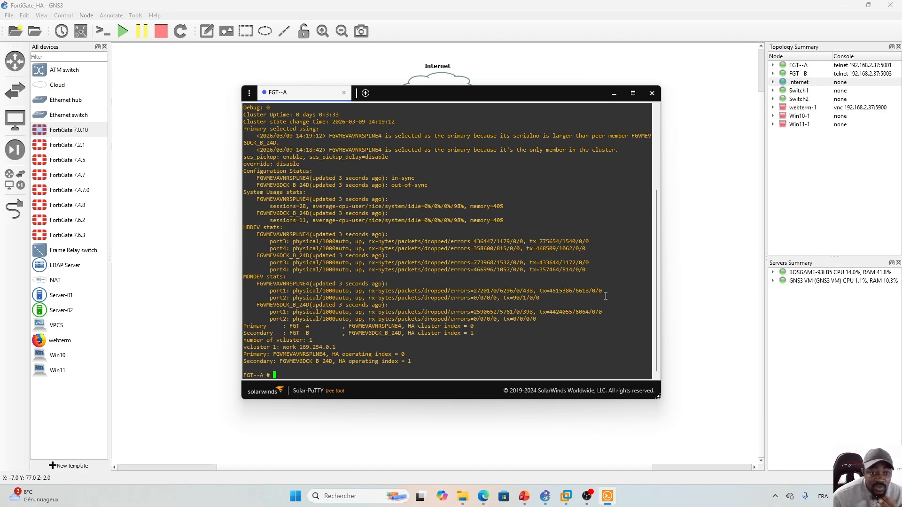
left_click_drag(656, 333, 657, 254)
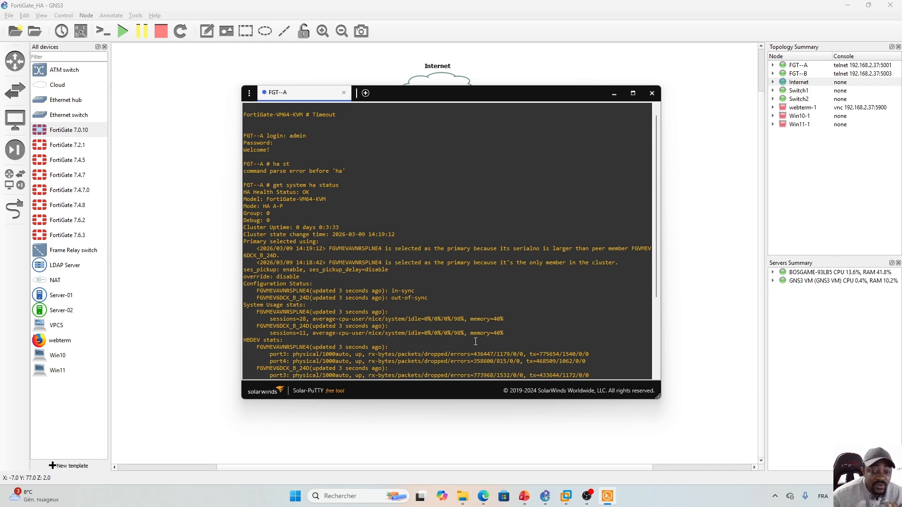
left_click(524, 496)
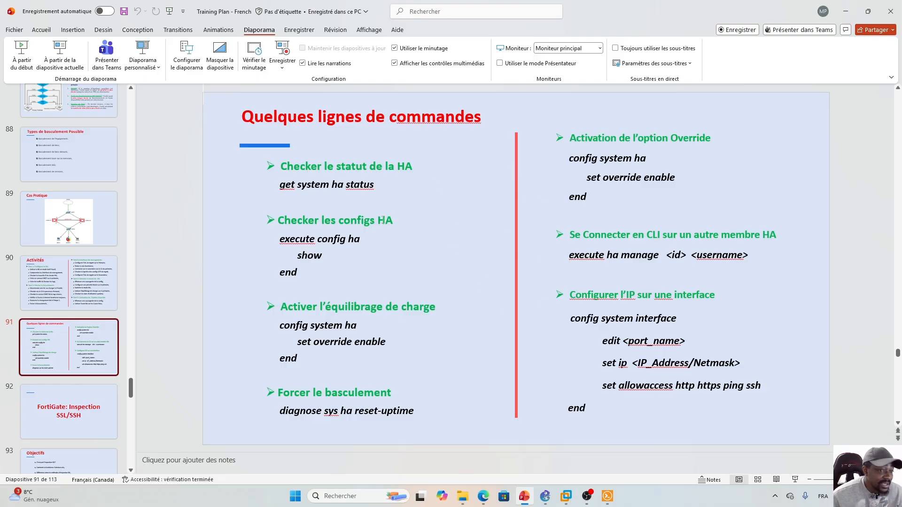
- Highlight 'get system ha status' on slide 91, then bring the FGT--A Solar-PuTTY terminal to the front
left_click_drag(279, 185, 376, 187)
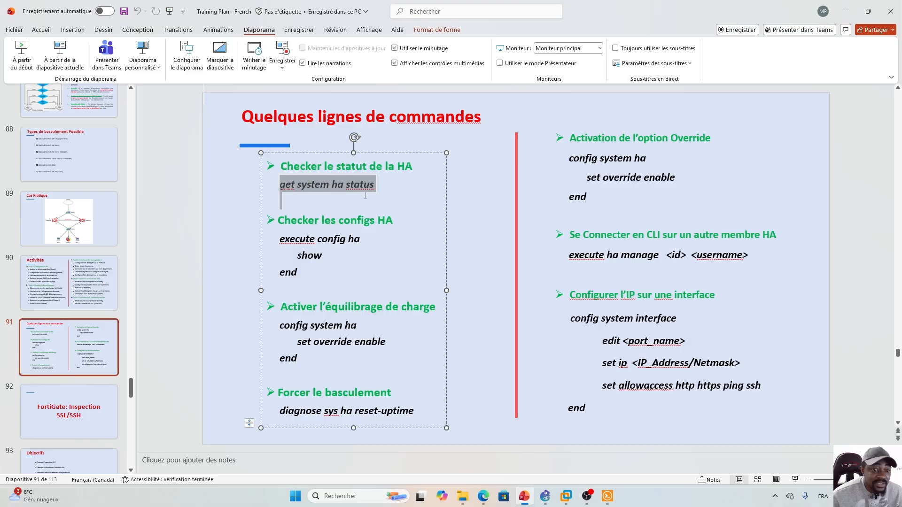
left_click(388, 191)
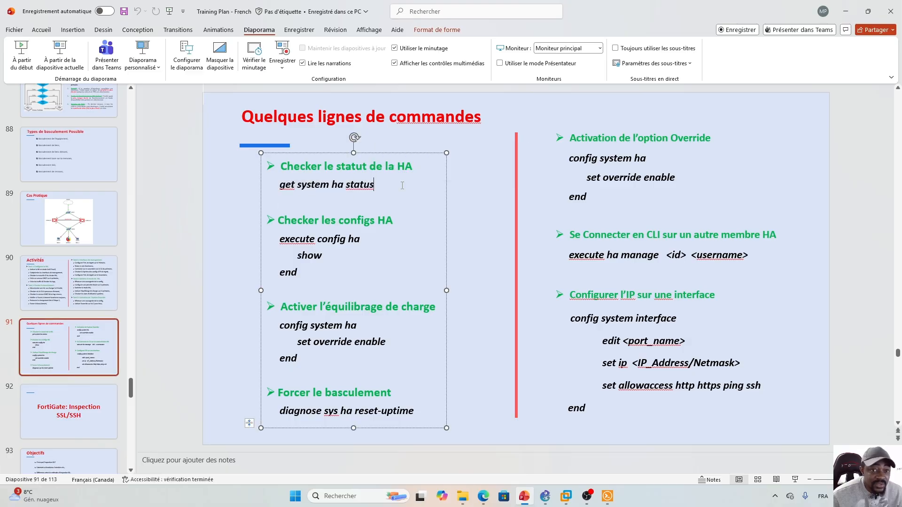
left_click(607, 496)
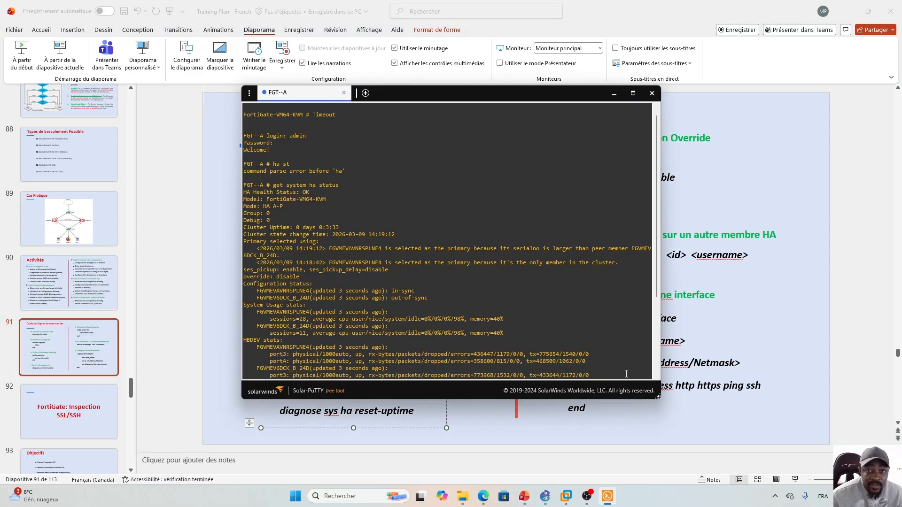
- Maximize the FGT--A Solar-PuTTY terminal to full screen showing the HA status output
left_click(633, 93)
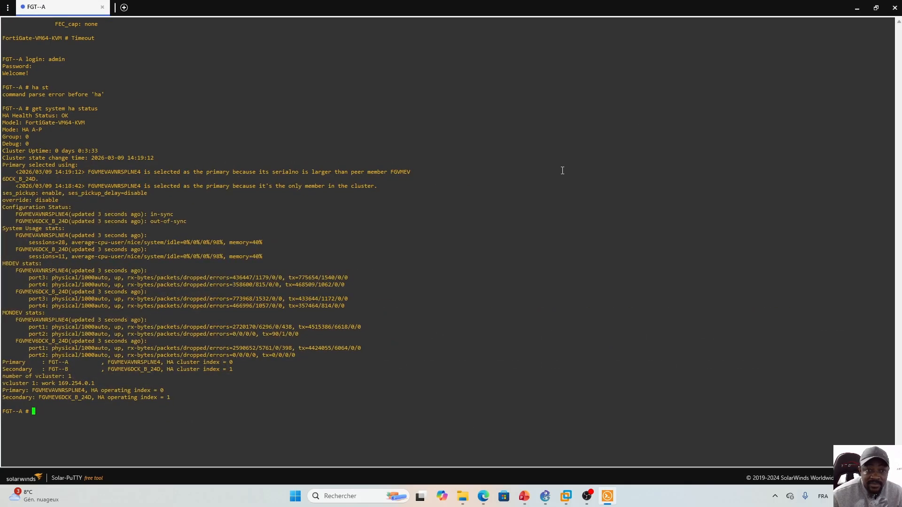
double_click(423, 205)
left_click(423, 205)
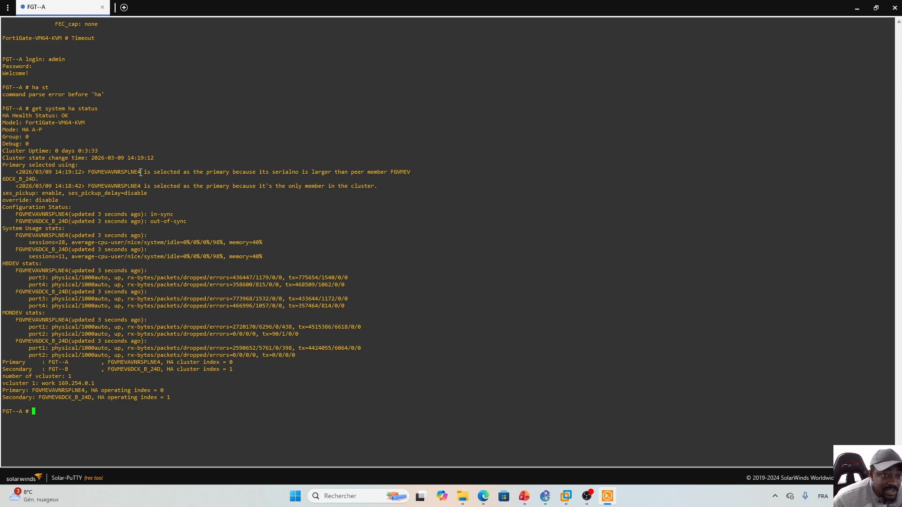
- Highlight the primary unit's serial number in the 14:19:12 election line, then switch back to PowerPoint
left_click_drag(141, 172, 88, 172)
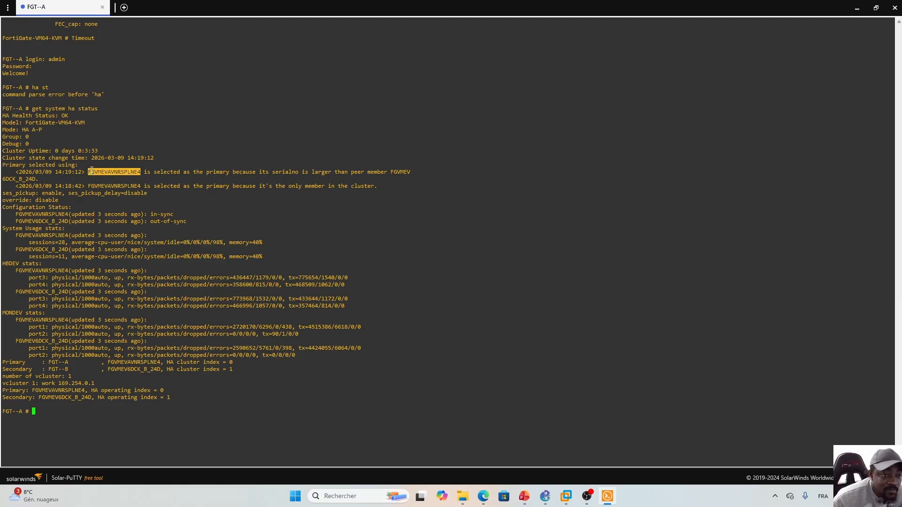
left_click(123, 171)
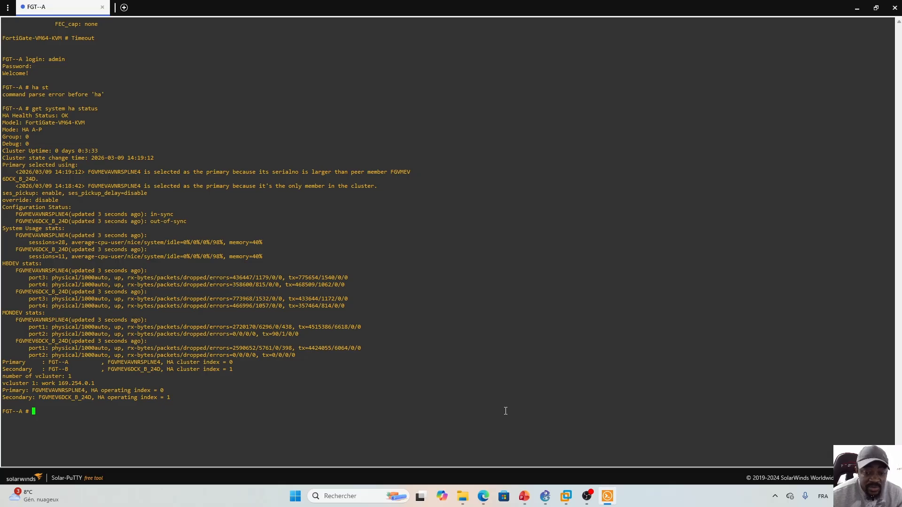
left_click(524, 444)
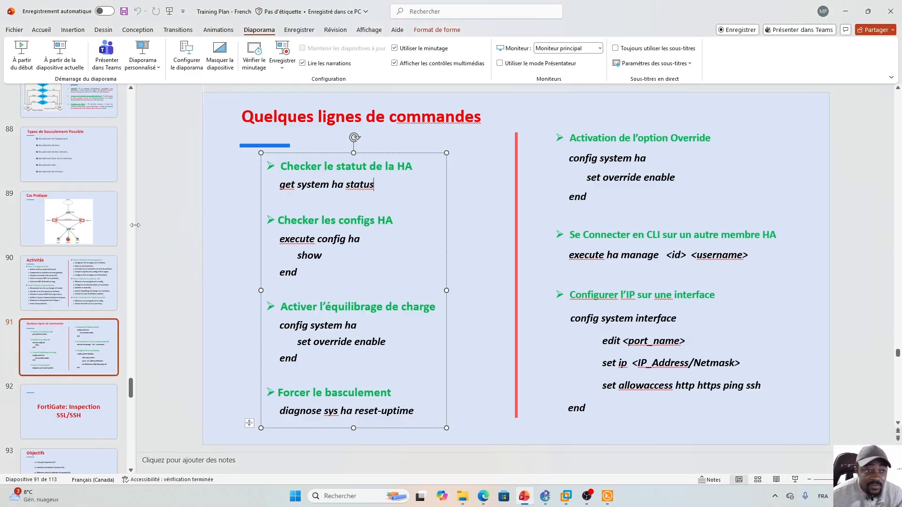
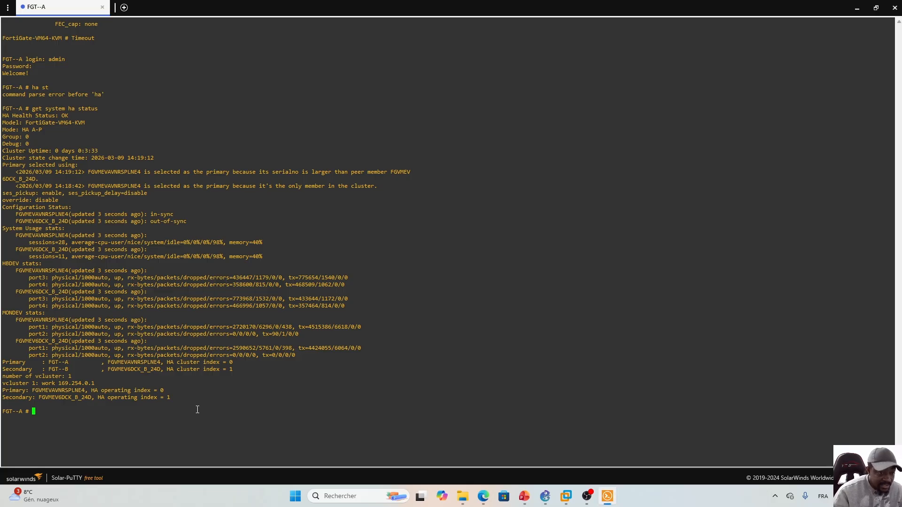
- Run 'get system interface physical' on FGT--A to list port1 (DHCP 192.168.2.120) and static ports
type("get")
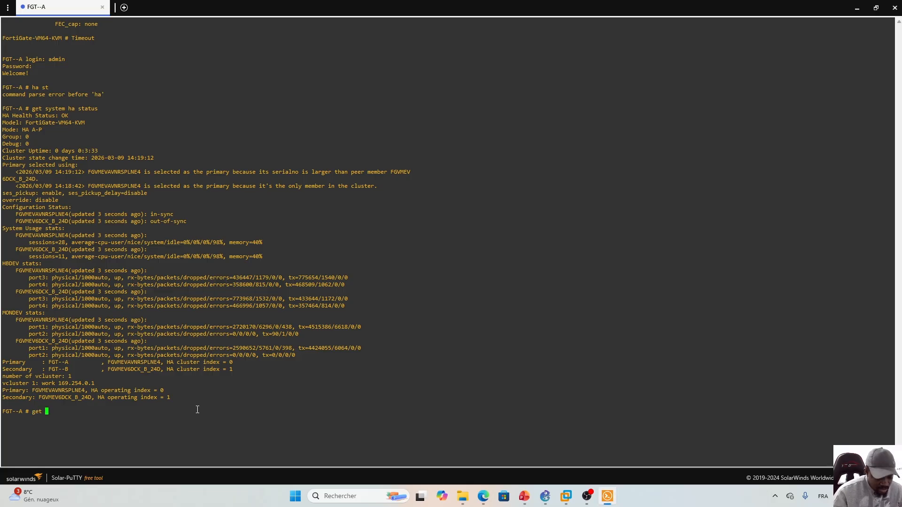
type(" system i")
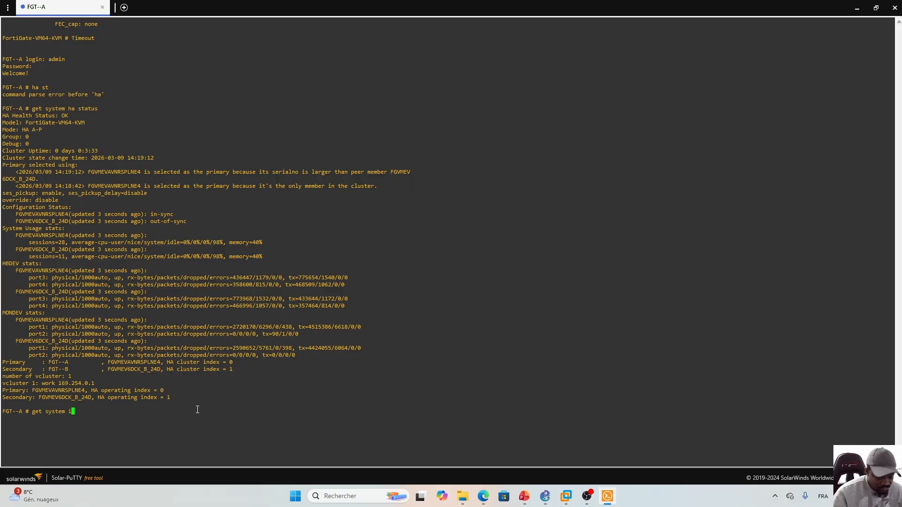
type("nterface physical")
key("Return")
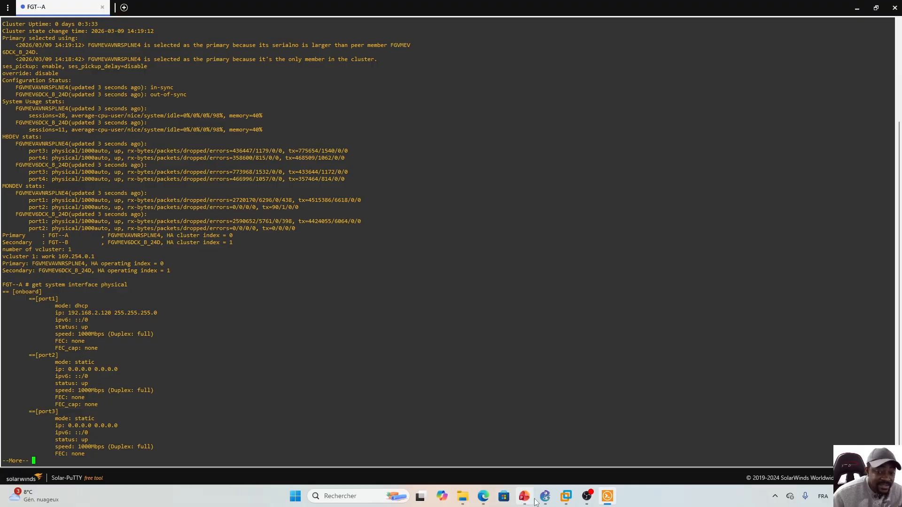
- Reload the 192.168.2.131 and 192.168.2.132 FortiGate pages in Edge; both still time out
left_click(484, 496)
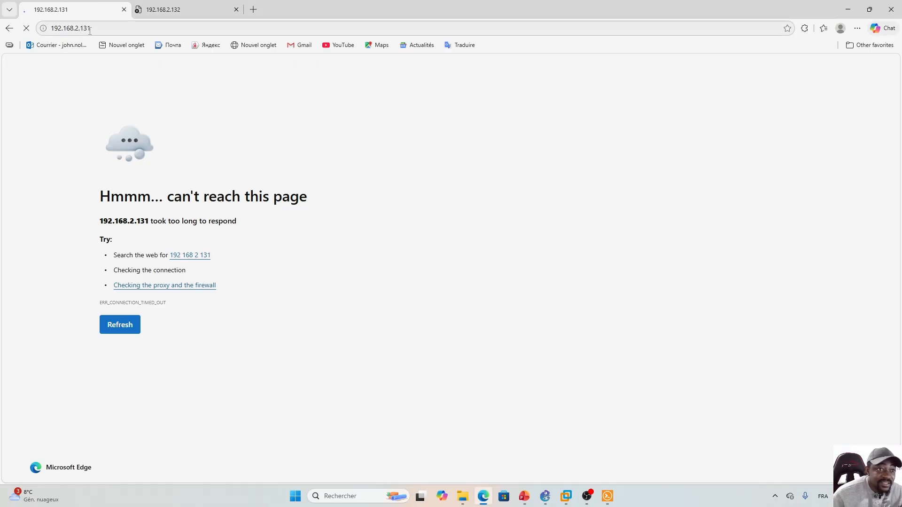
left_click(105, 28)
left_click(123, 29)
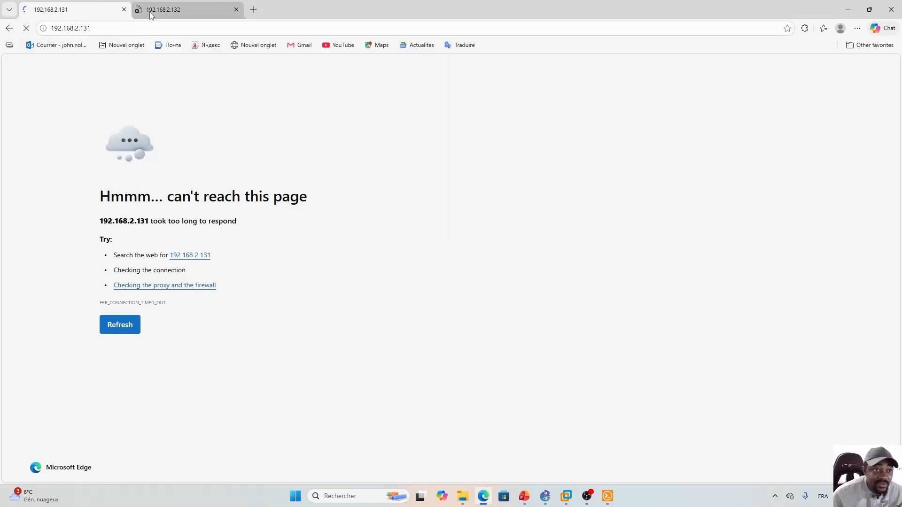
left_click(149, 11)
left_click(141, 25)
left_click(143, 27)
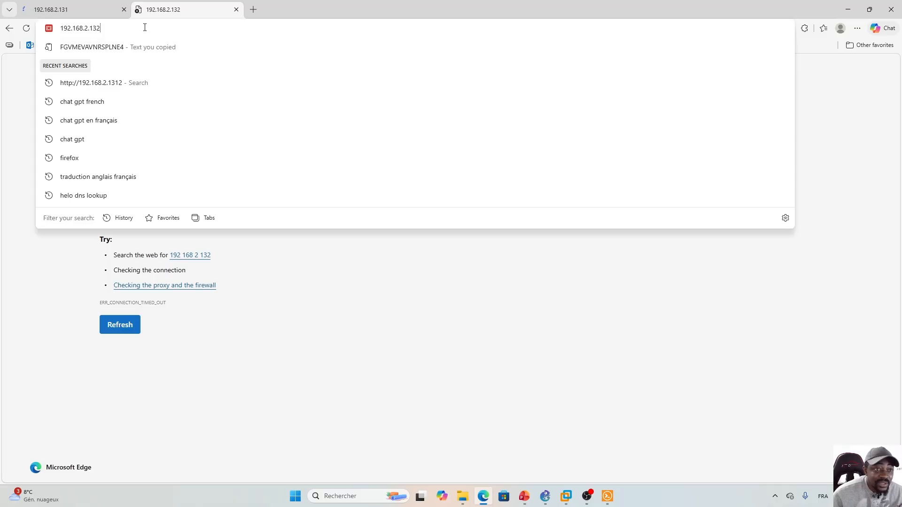
key("Return")
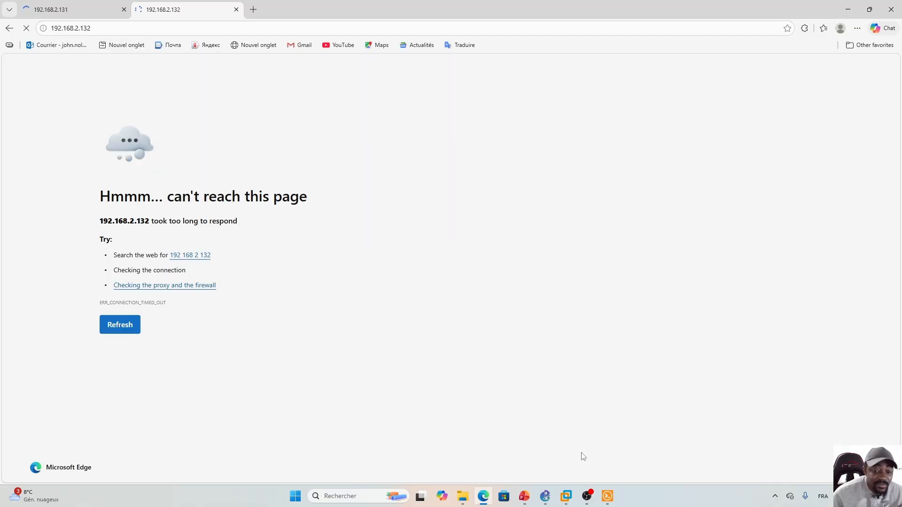
- Page through the rest of FGT--A's interface listing at the --More-- prompt
left_click(608, 496)
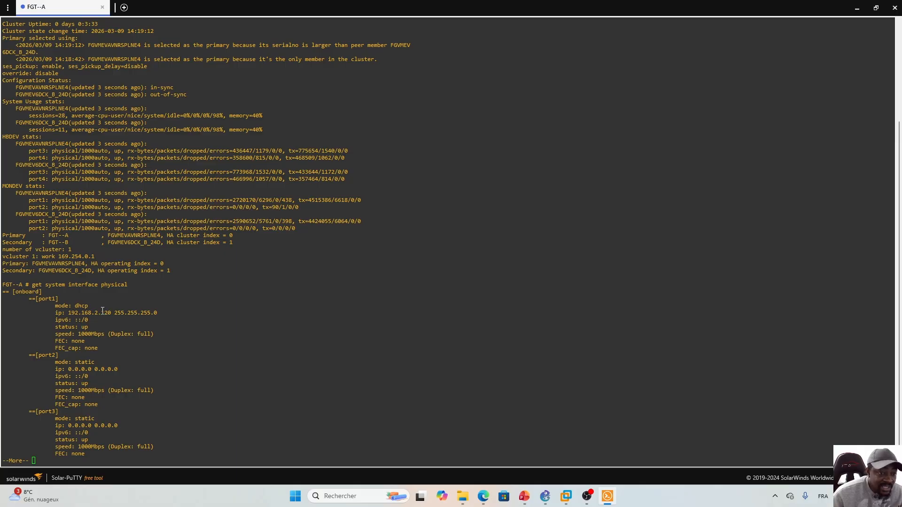
key("space")
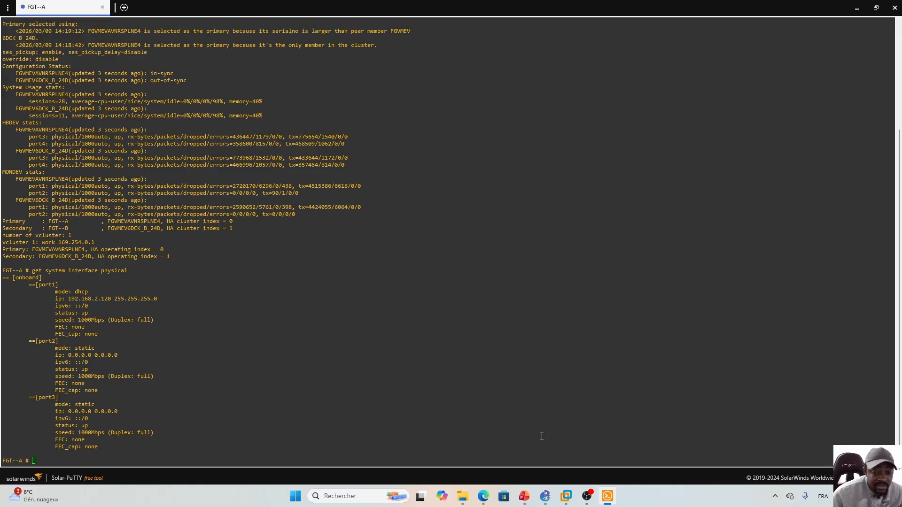
left_click(486, 496)
- Rearrange the windows and open FGT--B's console from the GNS3 topology
left_click(486, 497)
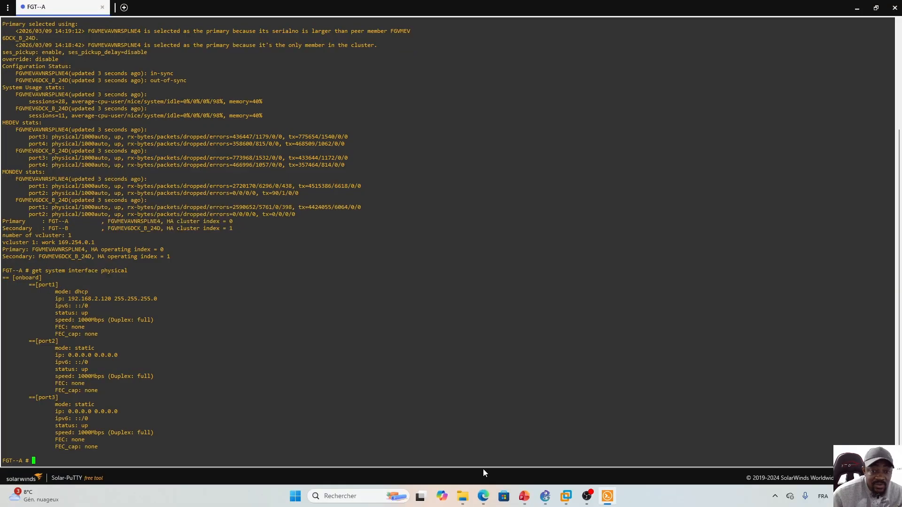
left_click(876, 8)
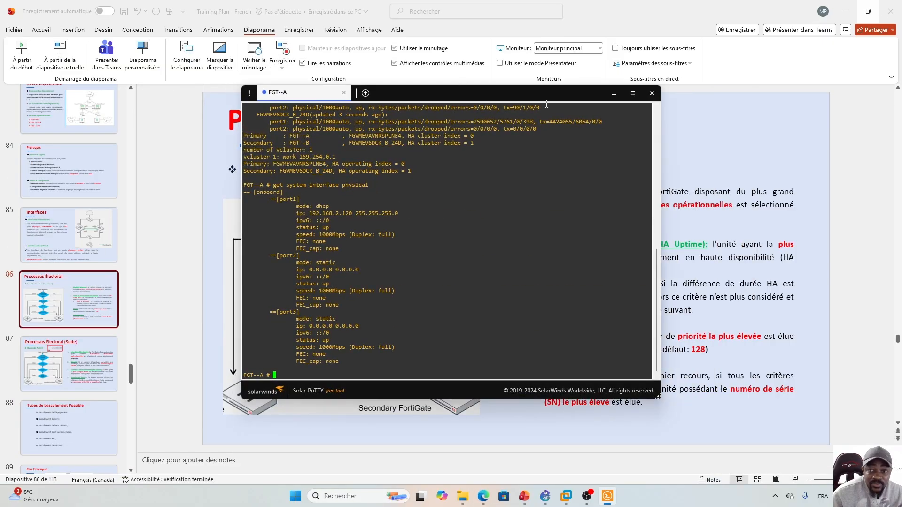
left_click(846, 11)
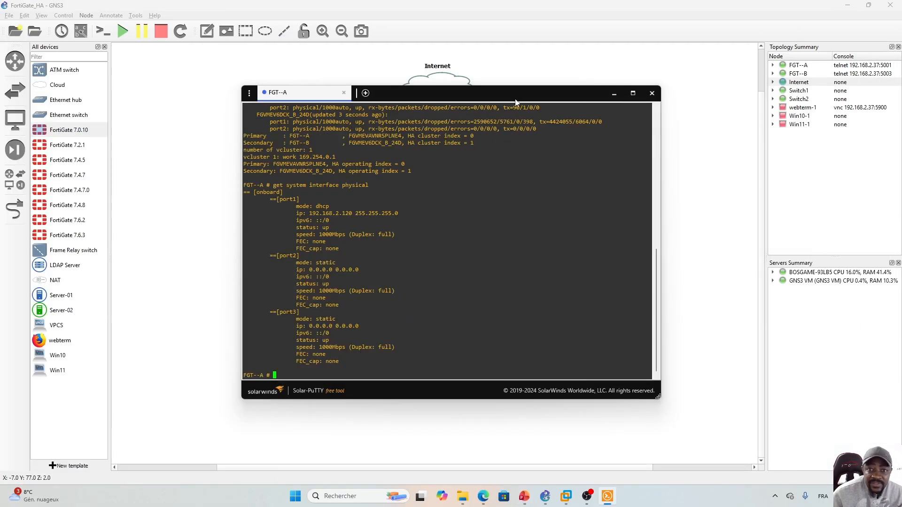
left_click_drag(512, 96, 362, 145)
left_click(560, 250)
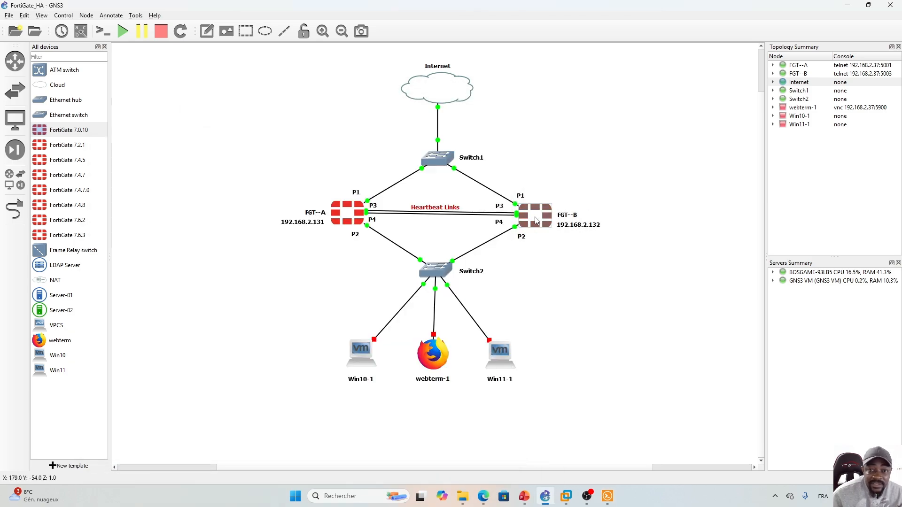
double_click(537, 221)
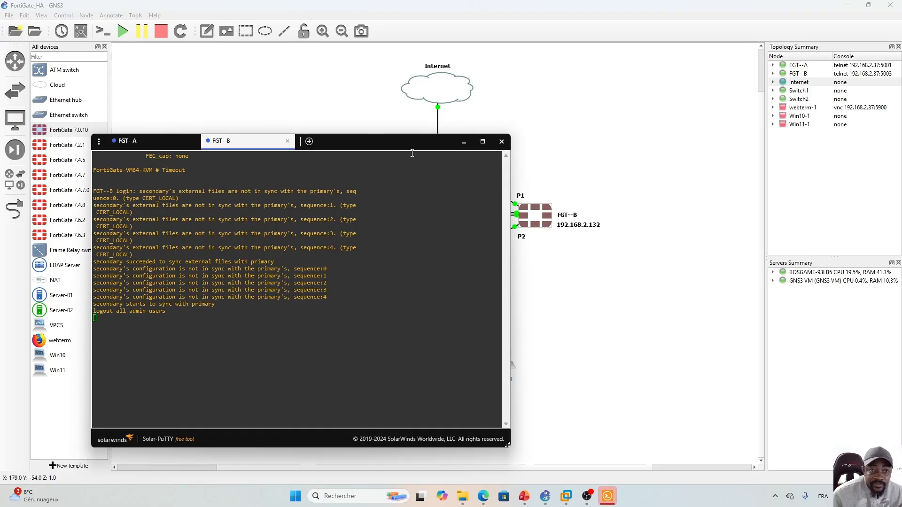
left_click_drag(356, 146, 737, 108)
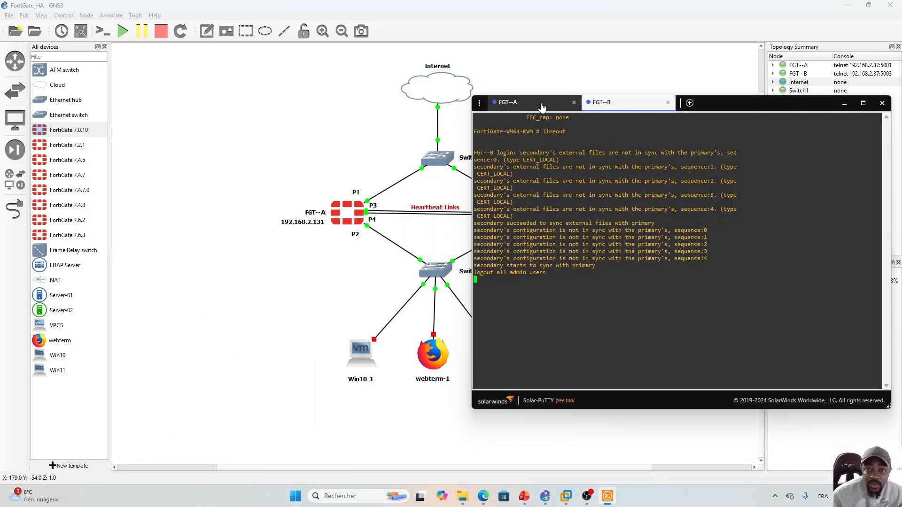
- Log in to the FGT--B console as admin
left_click(522, 104)
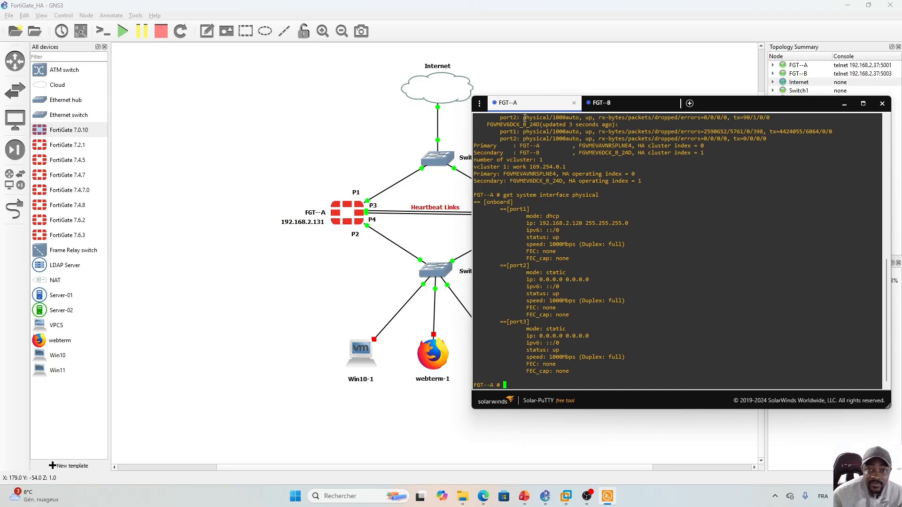
left_click(615, 104)
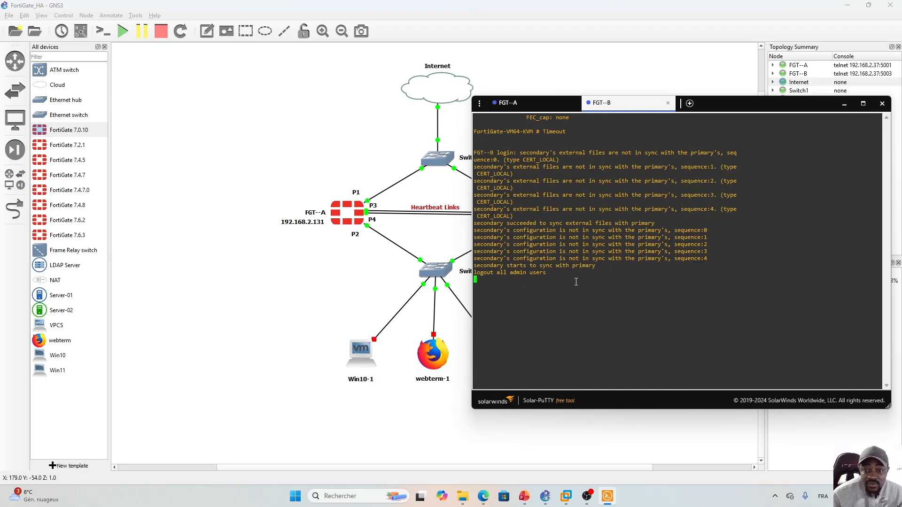
key("Return")
type("admi")
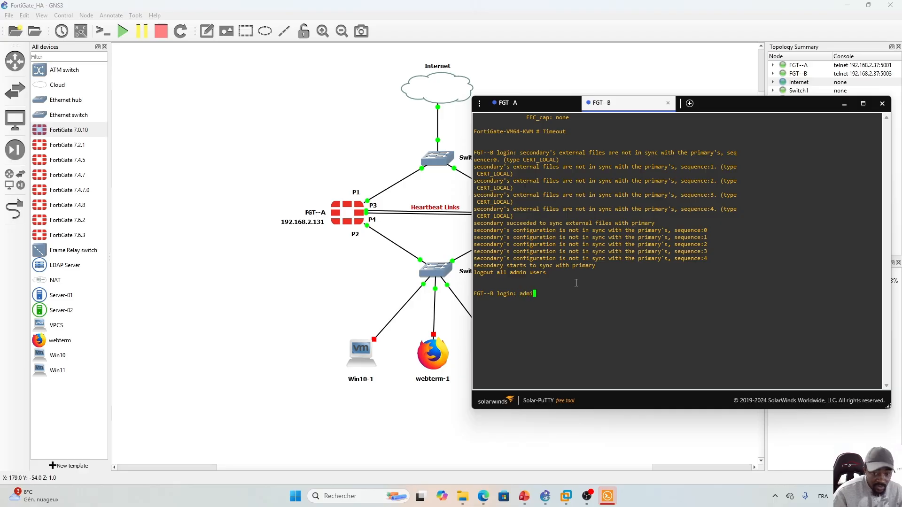
type("n")
key("Return")
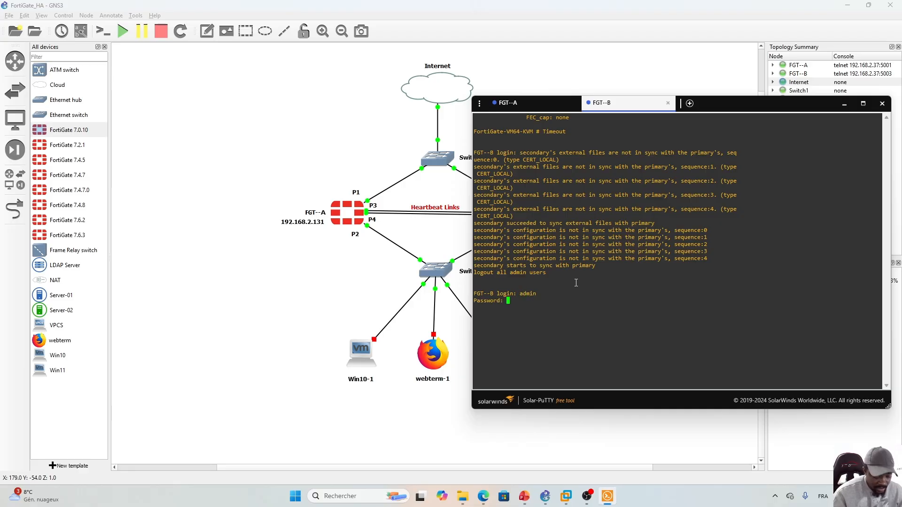
key("Return")
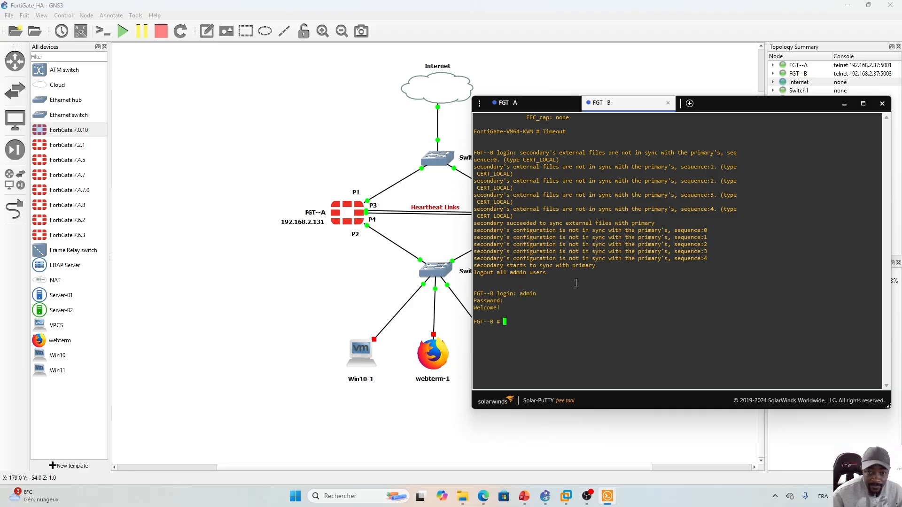
- List FGT--B's physical interfaces, showing port1 at 192.168.2.120 via DHCP
type("get system intr")
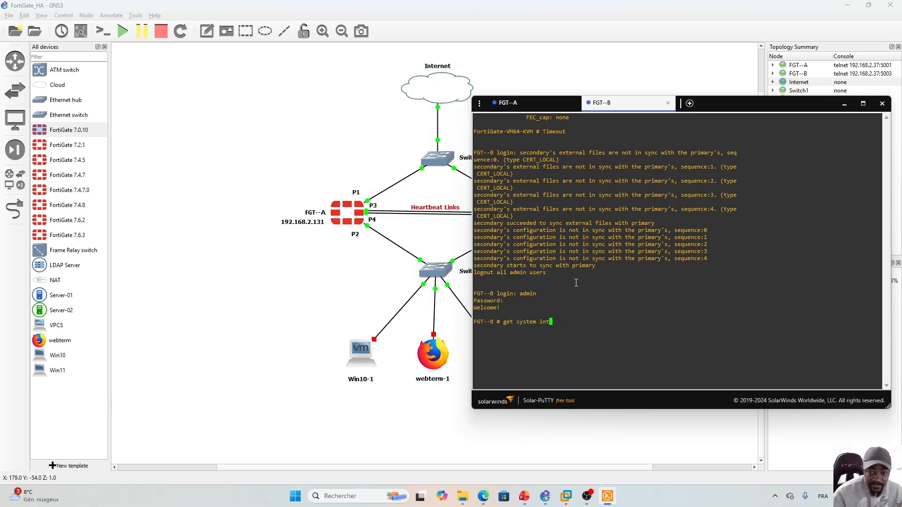
key("Tab")
type("physical")
key("Return")
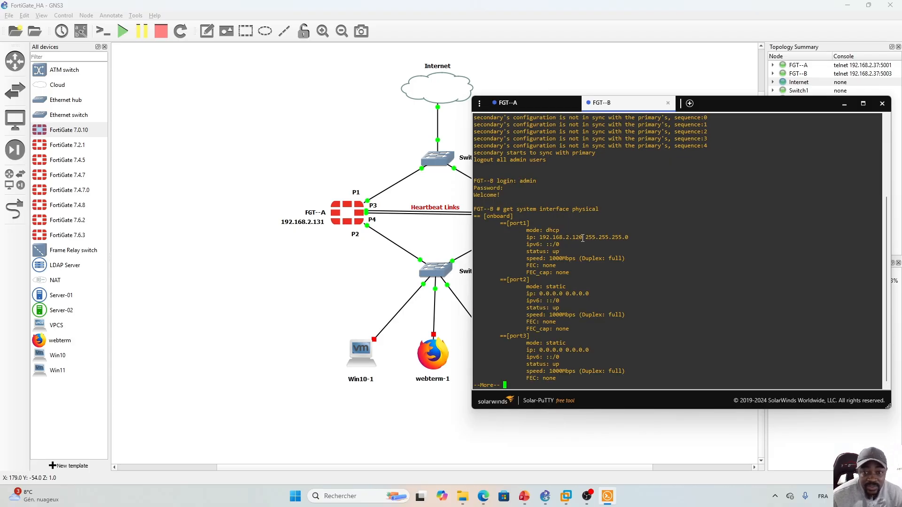
left_click(522, 103)
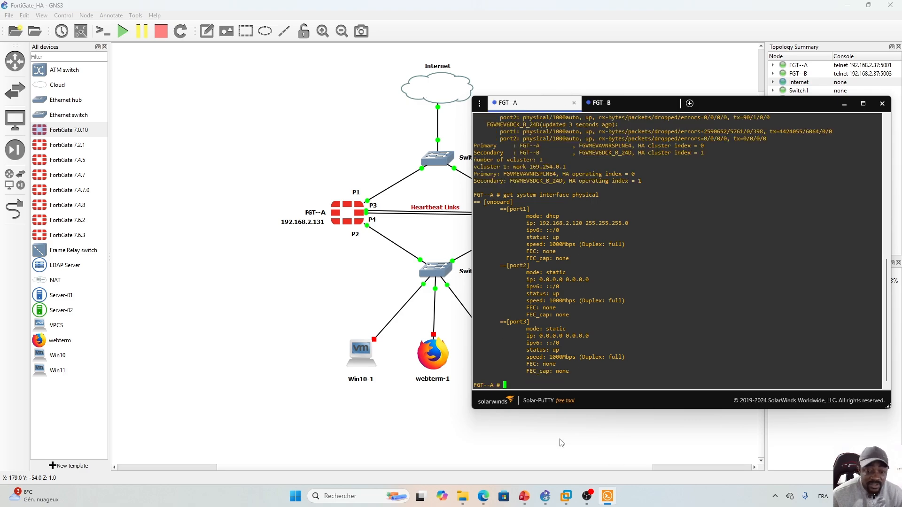
- Log in as admin to the FGT--A web GUI at 192.168.2.120 in a new tab
left_click(483, 496)
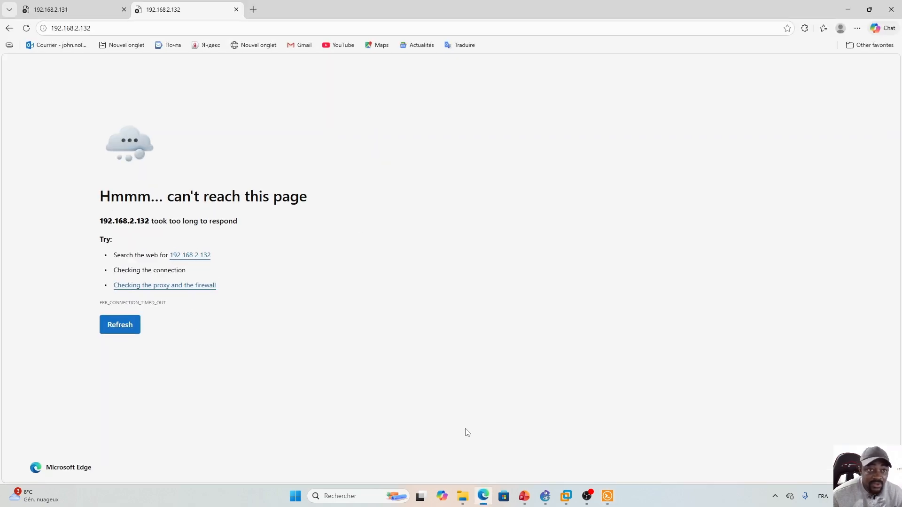
left_click(253, 9)
type("192")
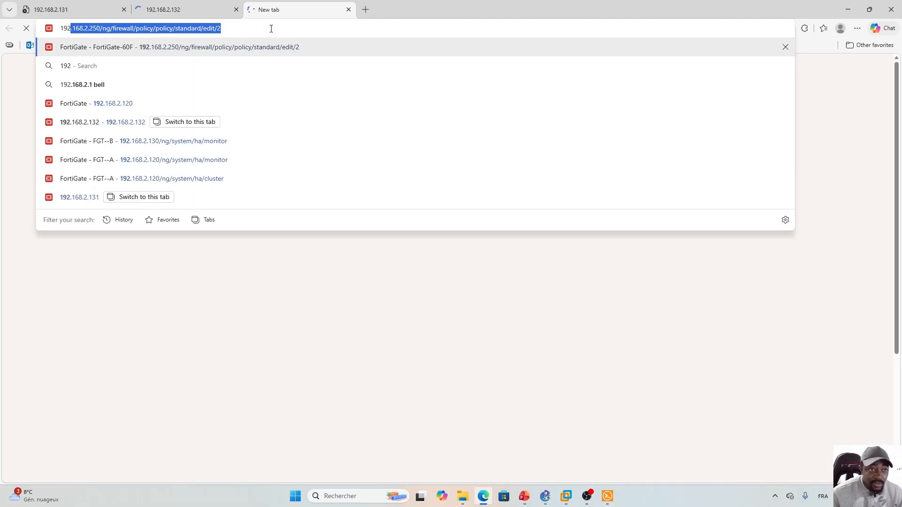
type(".168.2.120")
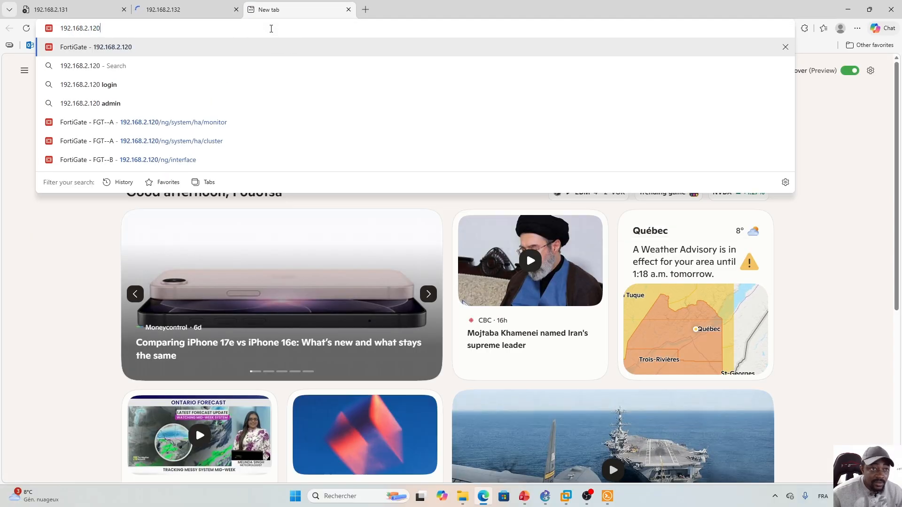
key("Return")
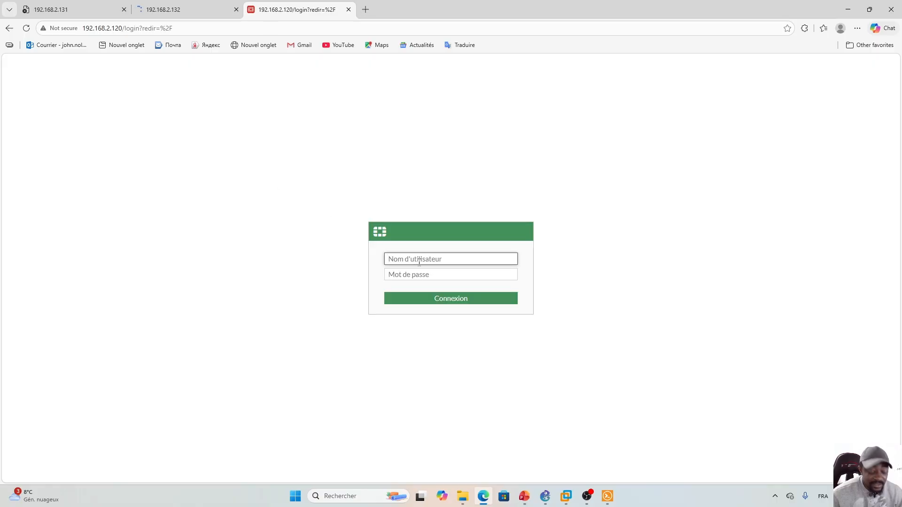
type("admin")
key("Tab")
type("*********")
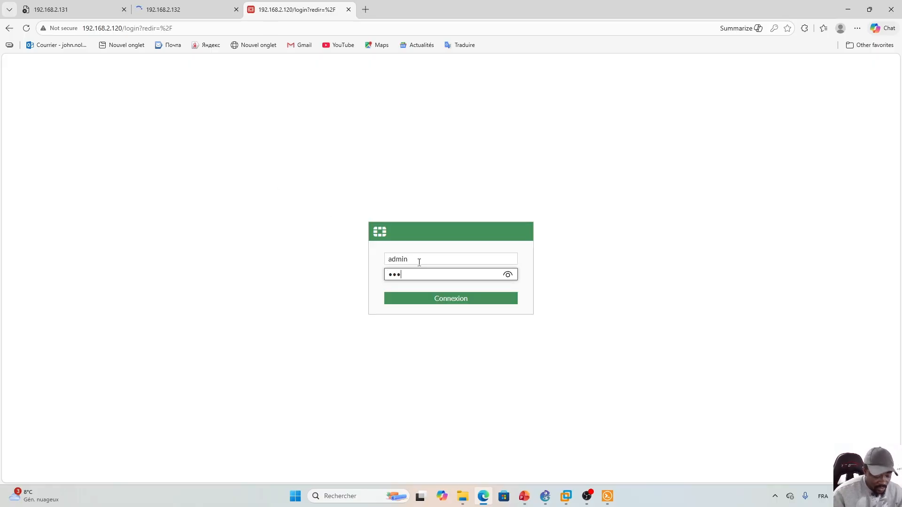
key("Return")
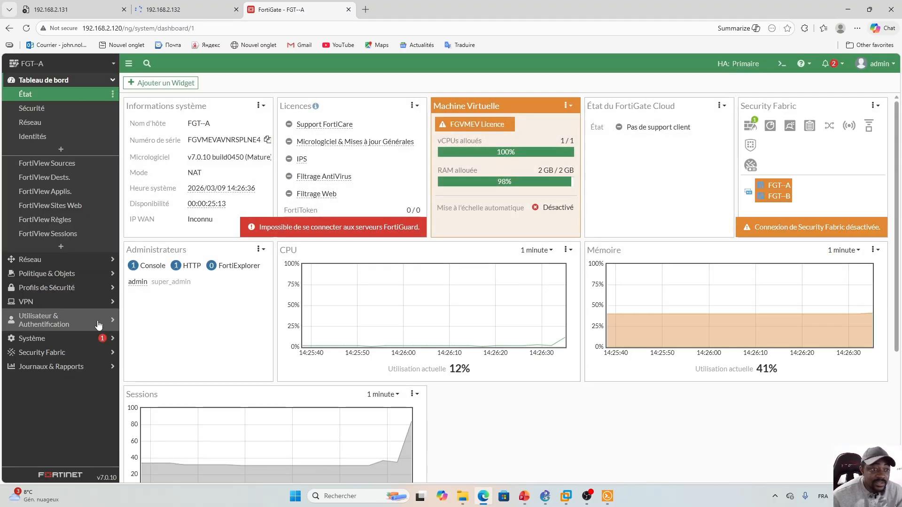
- Check Système > Haute Disponibilité shows both cluster members synchronised, then view the election slide
left_click(44, 338)
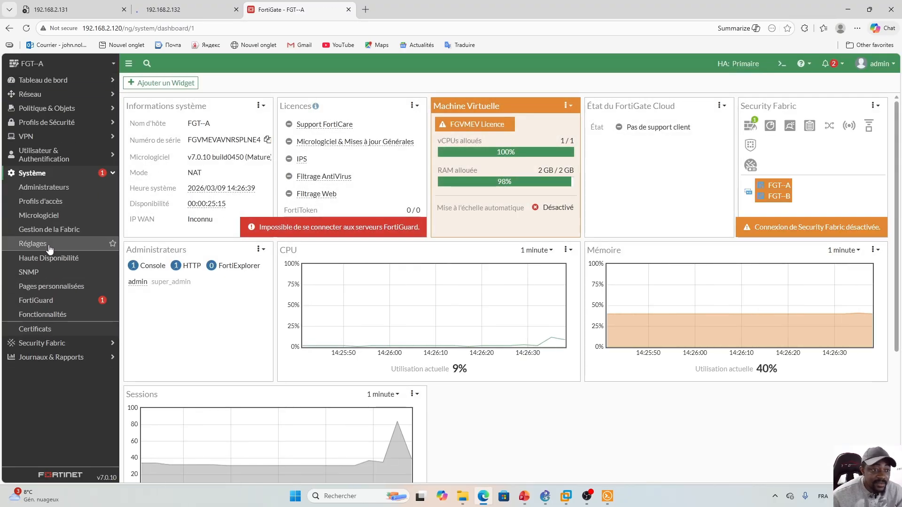
left_click(47, 243)
left_click(46, 259)
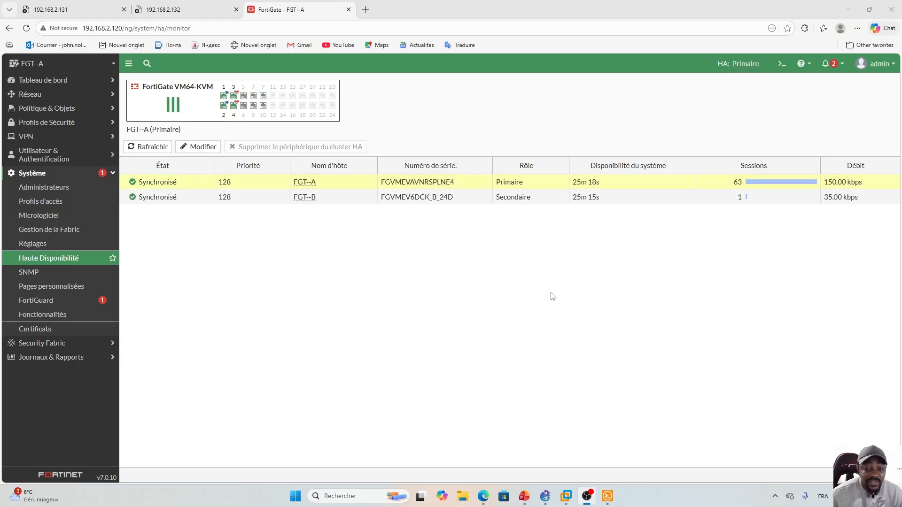
left_click(524, 495)
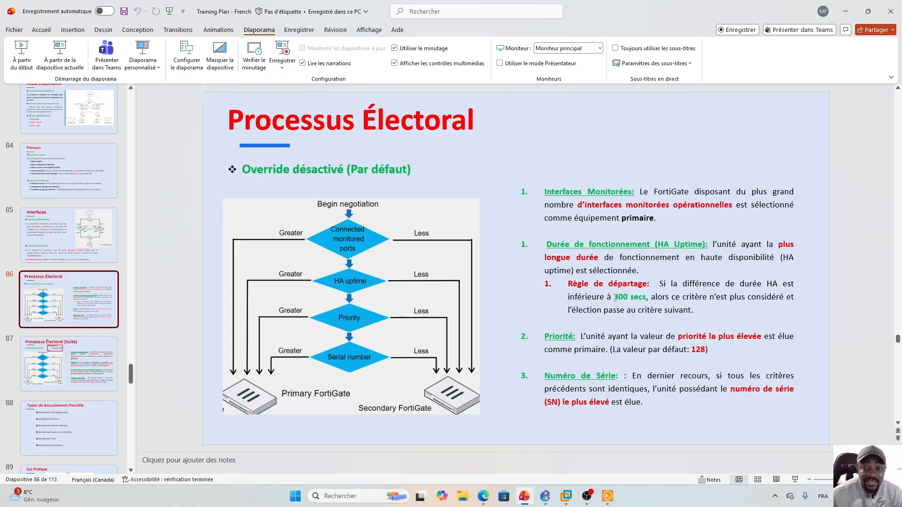
- Highlight the 300 value in slide 86's tie-break rule and compare with the HA monitor
left_click_drag(615, 298, 628, 298)
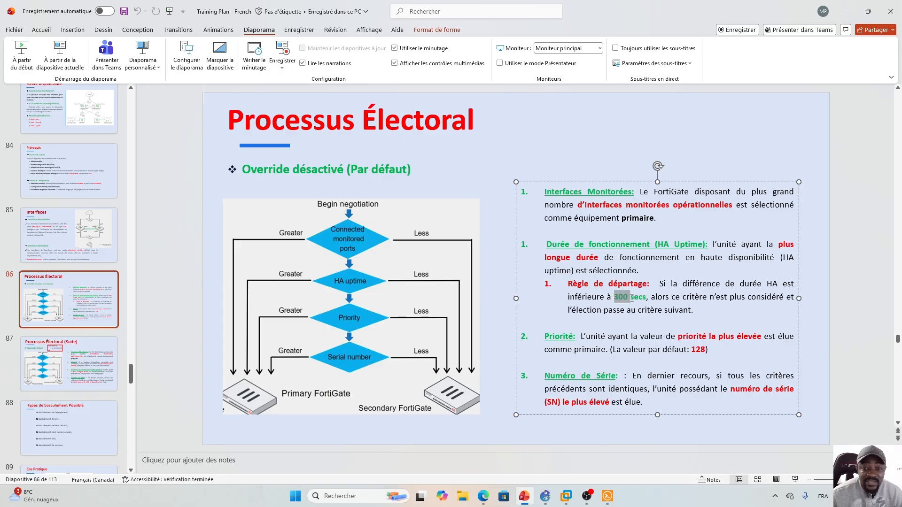
left_click(591, 296)
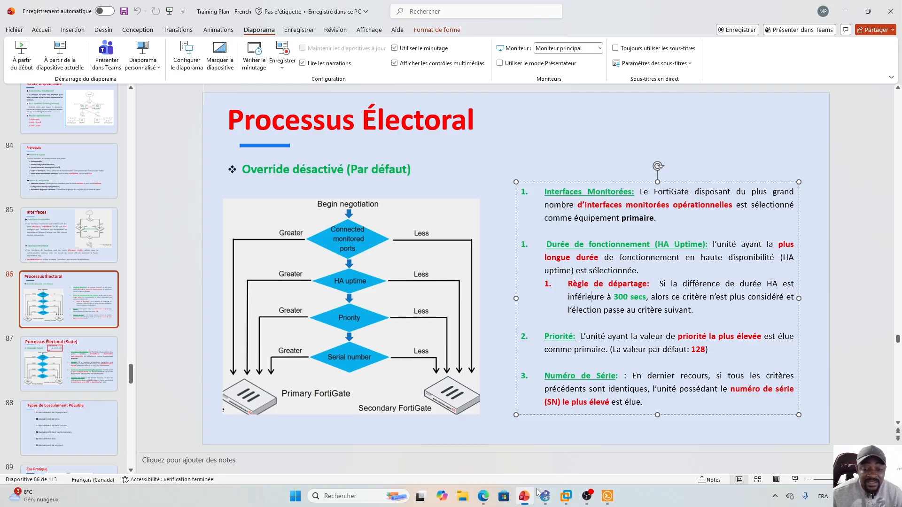
left_click(483, 497)
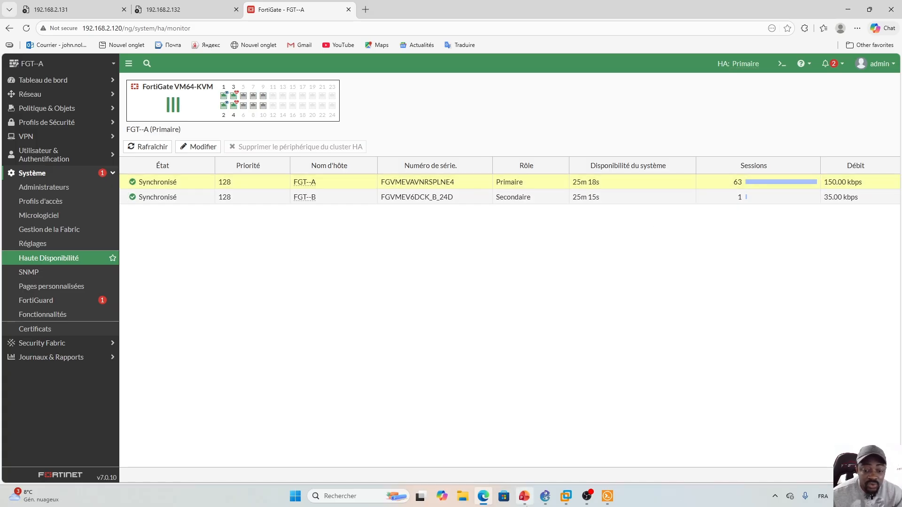
- Show slide 90 'Activités' and return to the FortiGate HA monitor
left_click(525, 497)
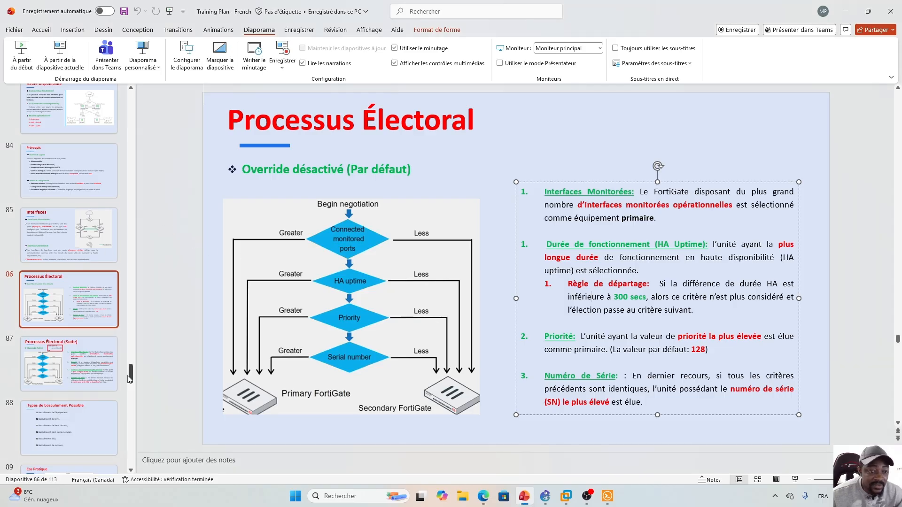
left_click_drag(130, 380, 130, 395)
left_click(84, 270)
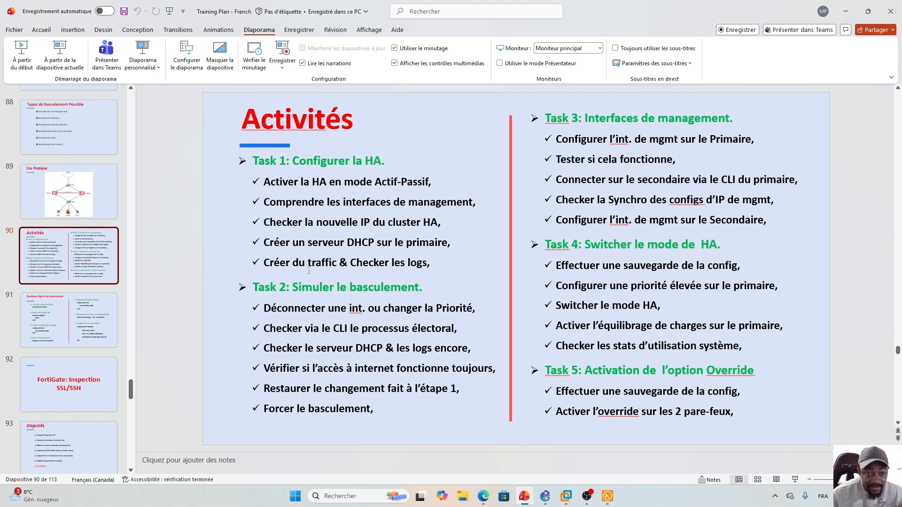
left_click(484, 496)
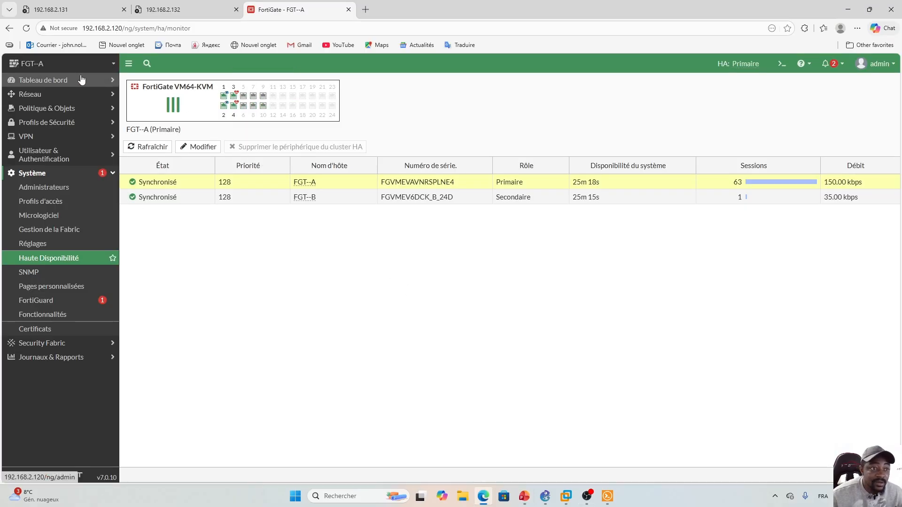
- Open Réseau > Interfaces on FGT--A, showing port1 at 192.168.2.120, then view GNS3
left_click(87, 96)
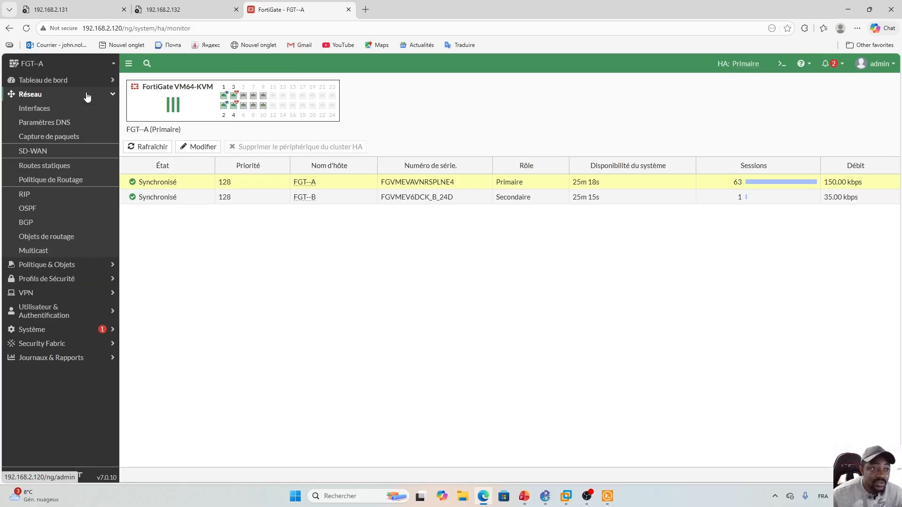
left_click(47, 110)
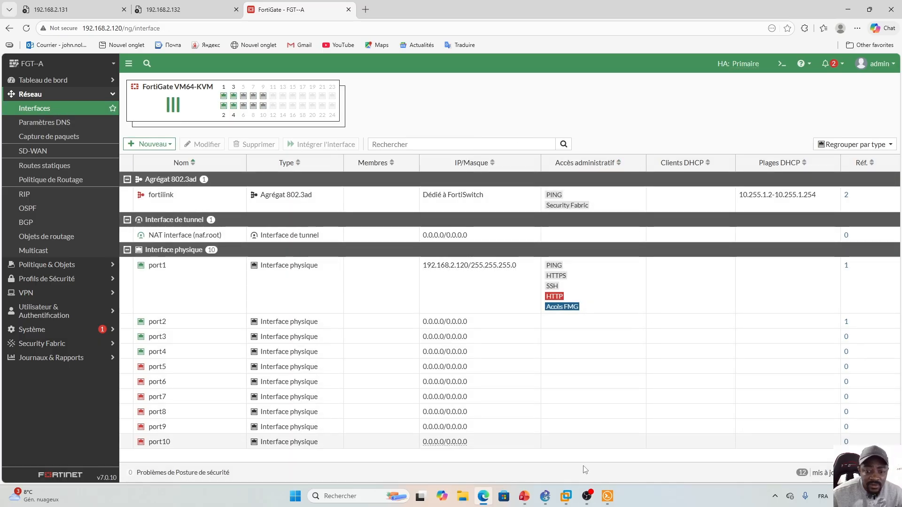
left_click(545, 496)
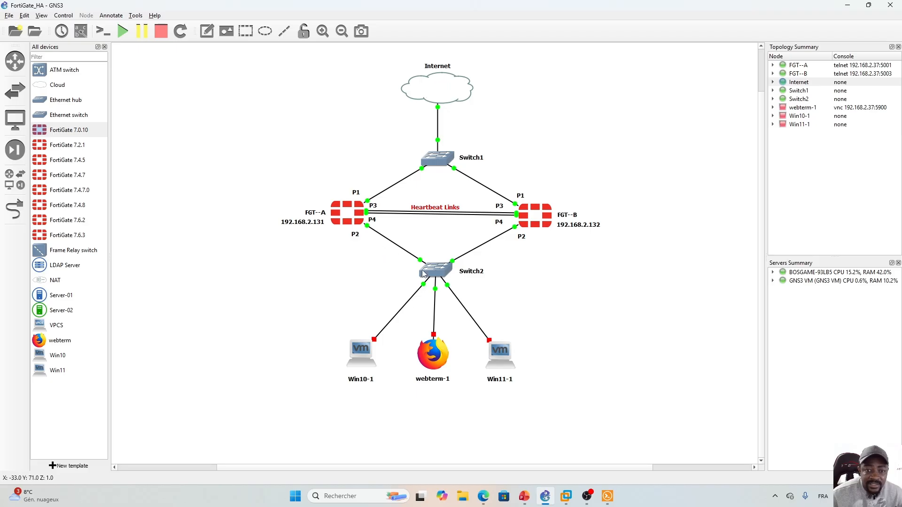
- Select Switch2, both firewalls and the hosts on the GNS3 canvas to review the lab
left_click_drag(322, 261, 574, 433)
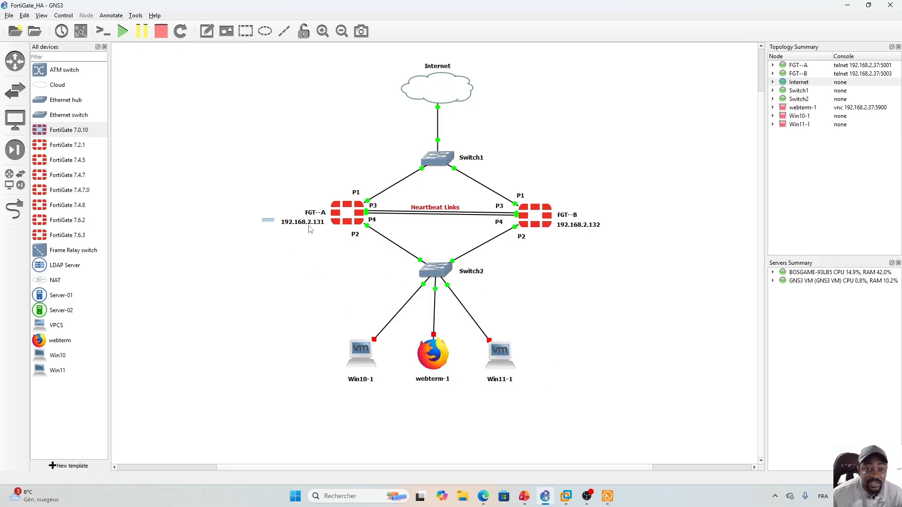
left_click_drag(262, 218, 648, 219)
left_click(646, 302)
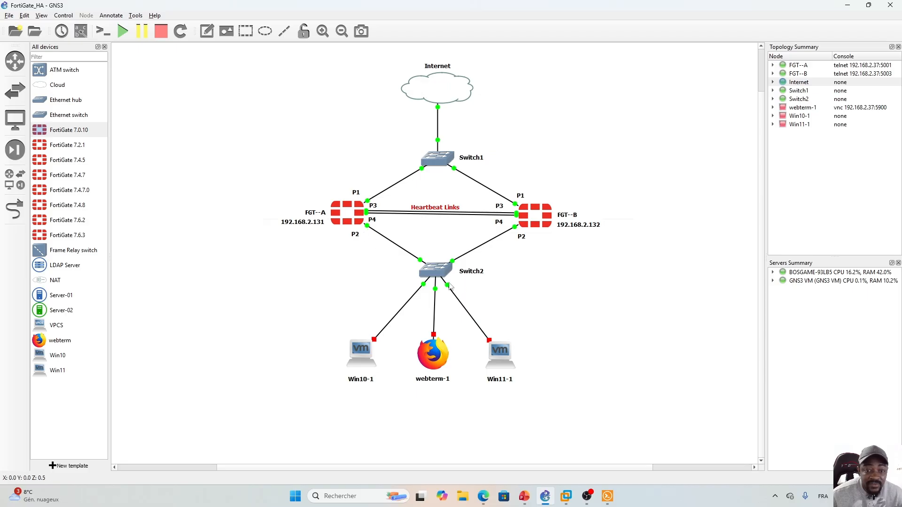
left_click(484, 496)
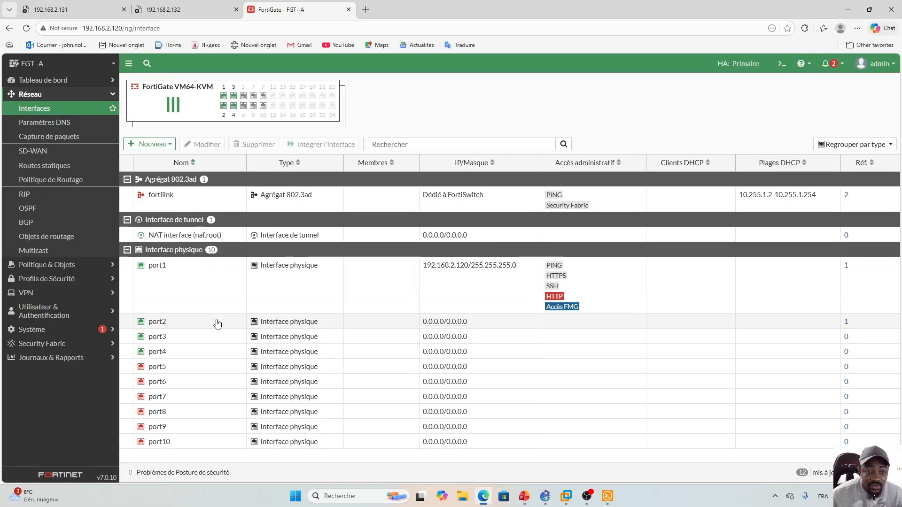
- Give port2 address 172.16.50.1/24 with HTTPS and PING access and enable its DHCP server
double_click(501, 324)
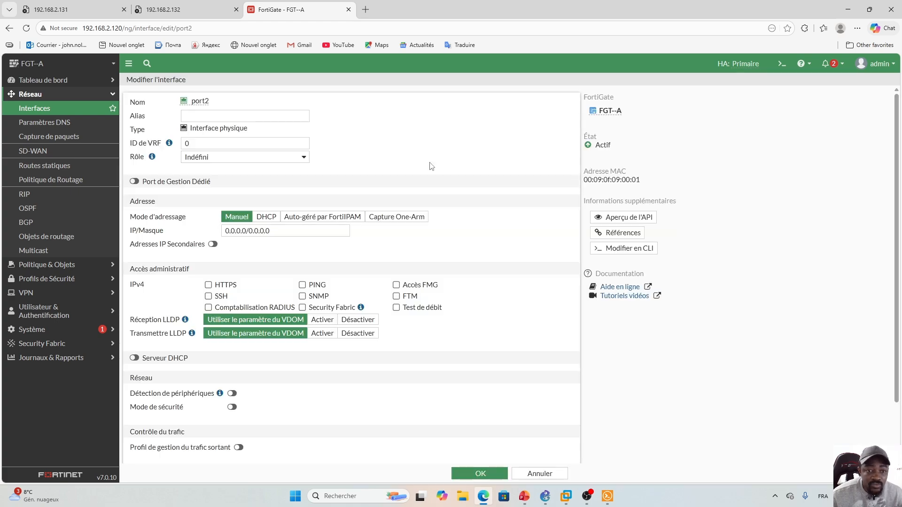
left_click_drag(272, 231, 224, 229)
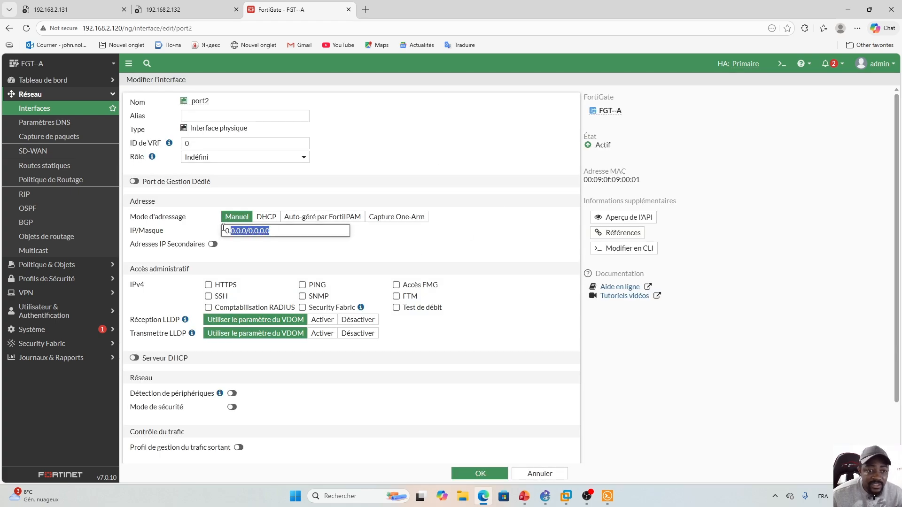
type("172.16.5")
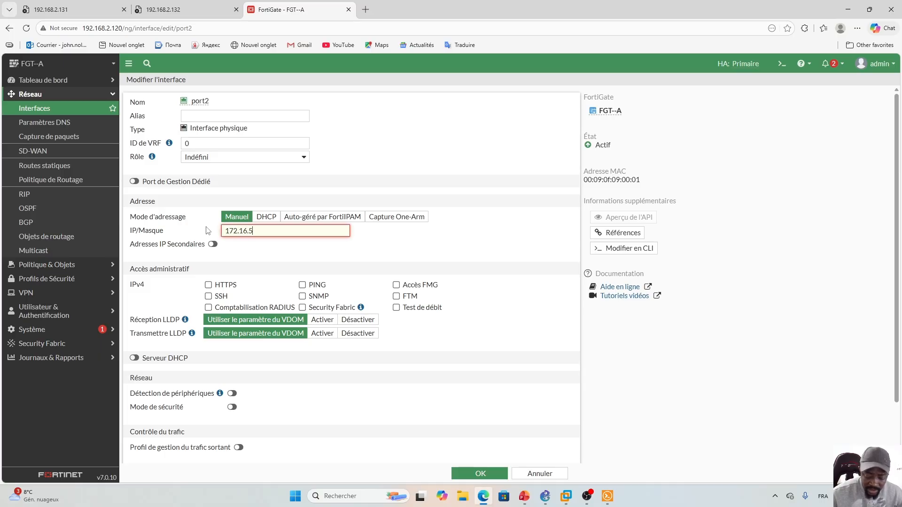
type("0.1/24")
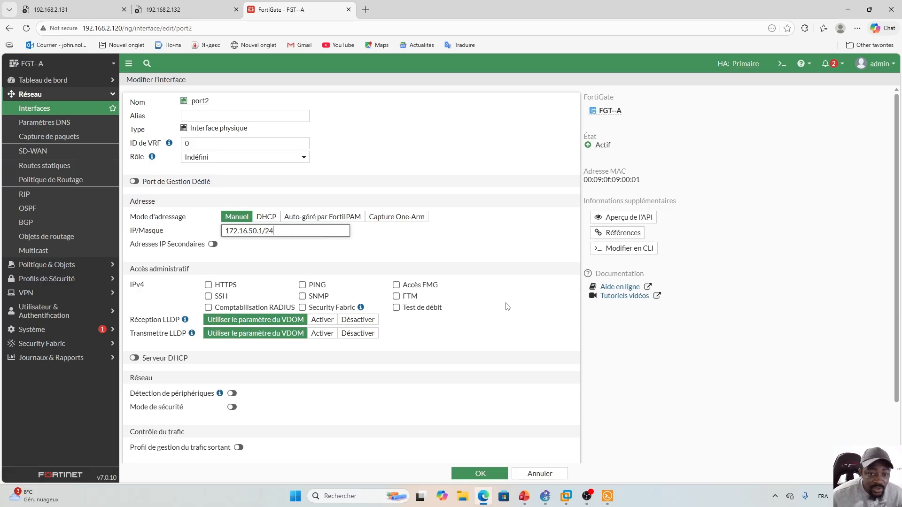
left_click(208, 285)
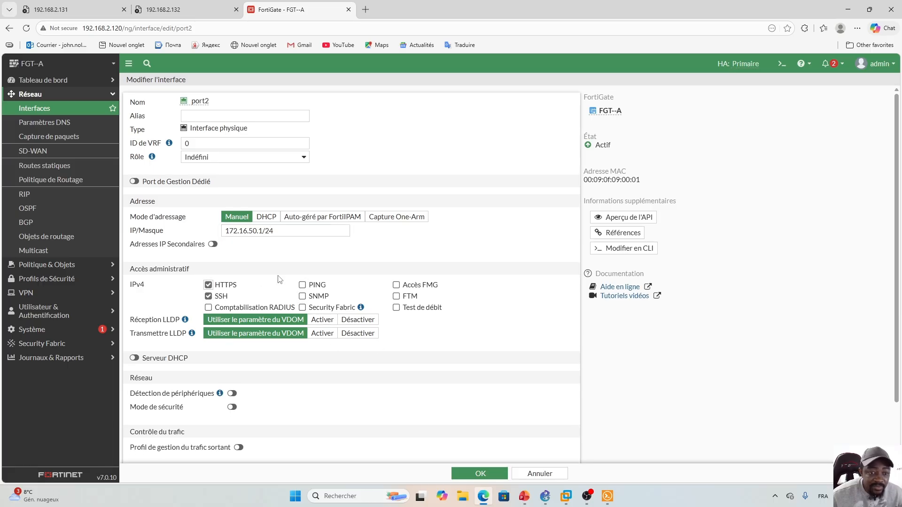
left_click(302, 285)
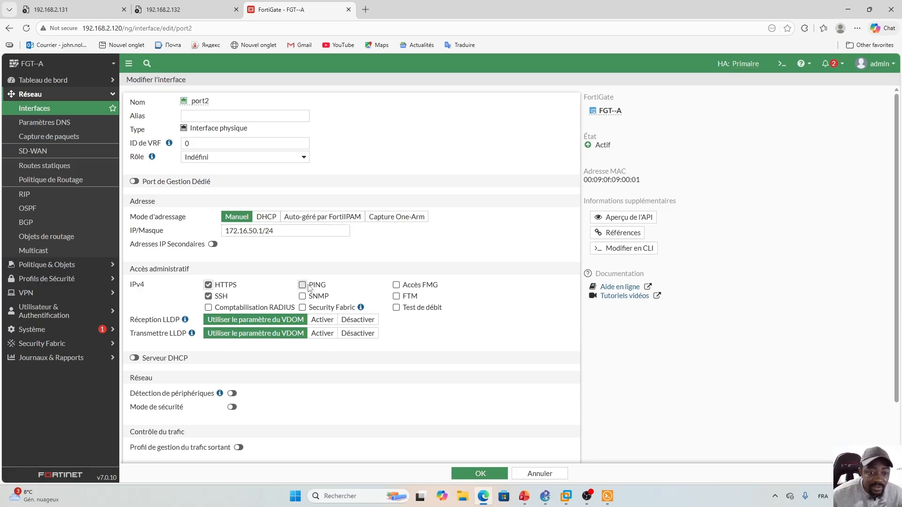
left_click(135, 358)
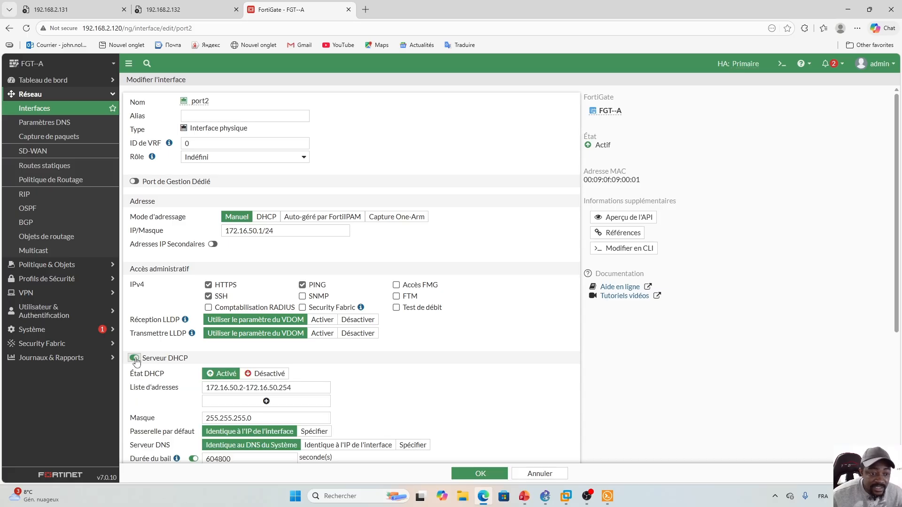
- Start port2's DHCP range at 172.16.50.10, assign the LAN role, and save
left_click(246, 389)
key("BackSpace")
type("1")
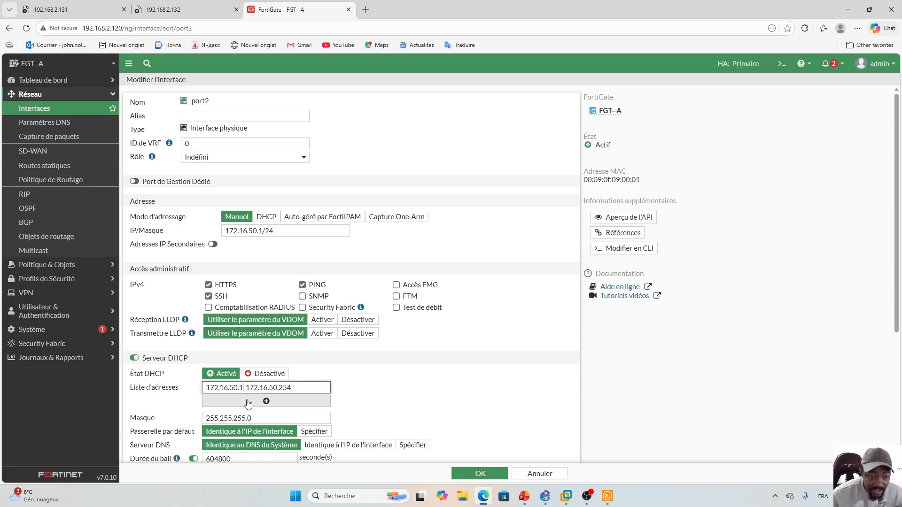
type("0")
left_click(473, 395)
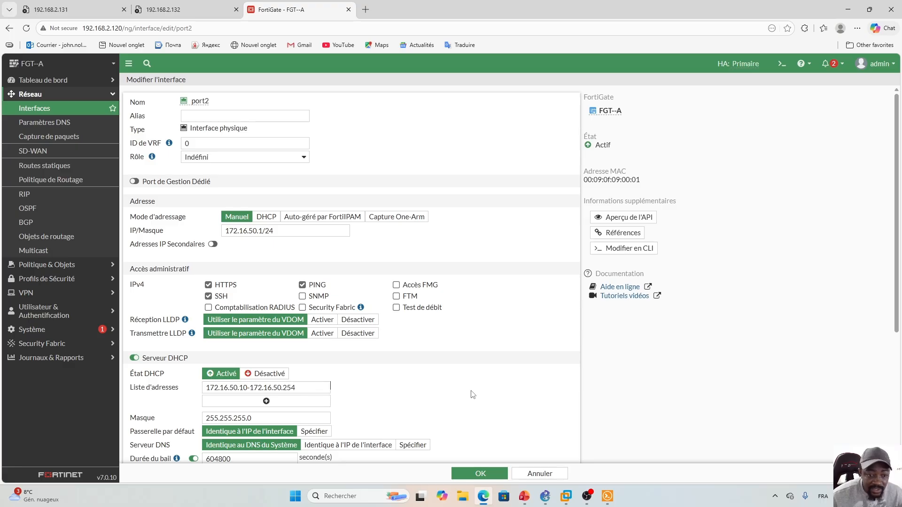
left_click(304, 158)
left_click(198, 169)
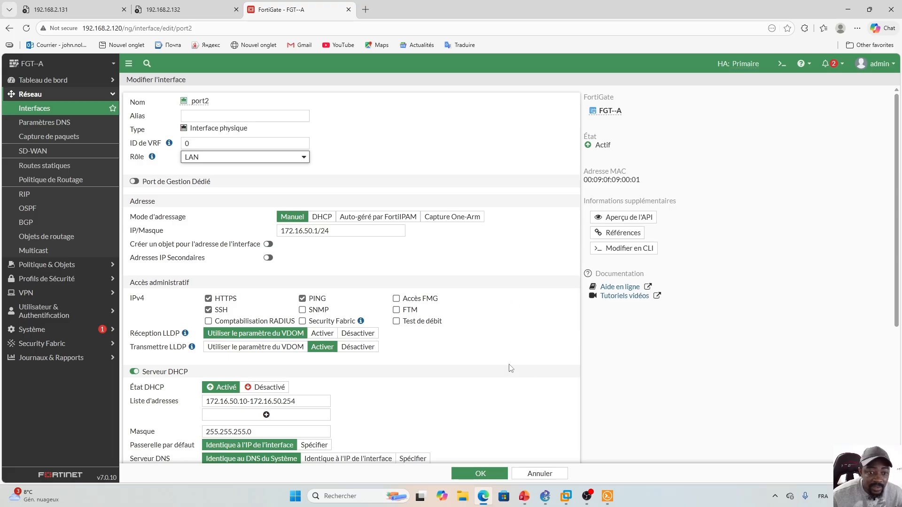
left_click_drag(897, 159, 900, 116)
left_click(480, 474)
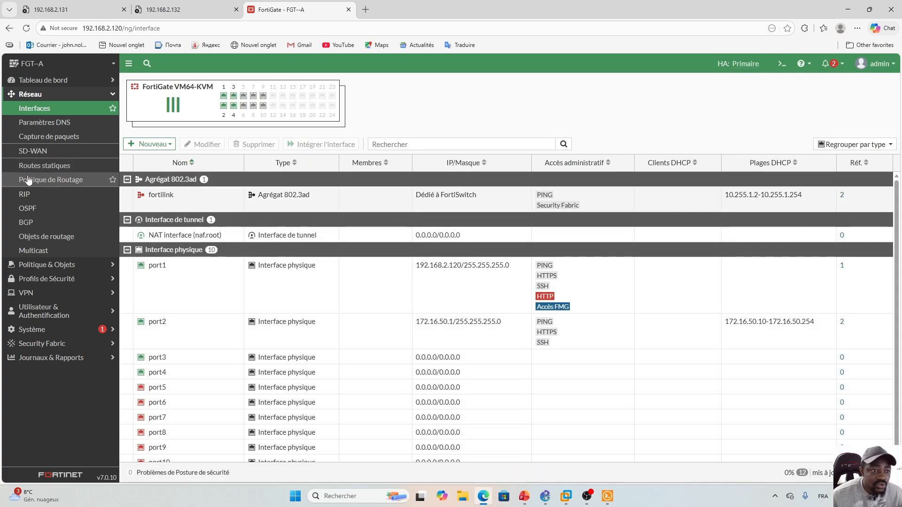
- Create and save a default static route 0.0.0.0/0 out through port1
left_click(50, 167)
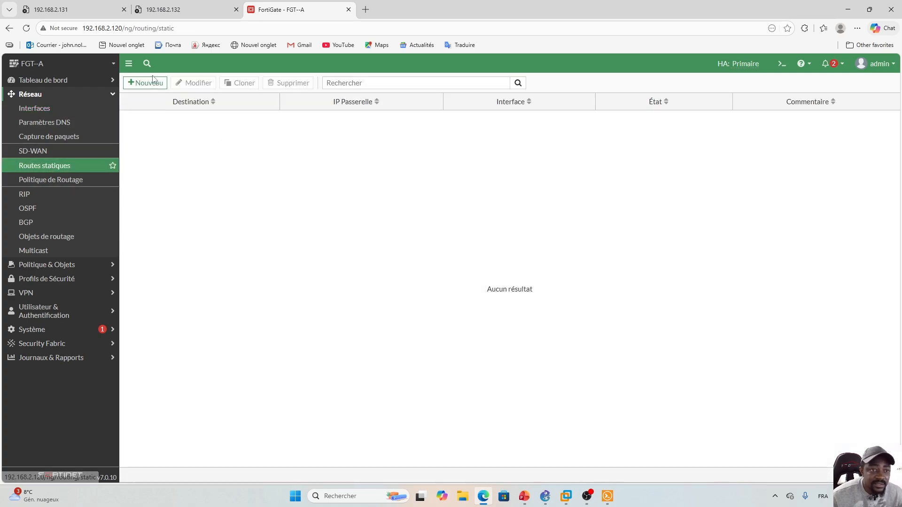
left_click(144, 85)
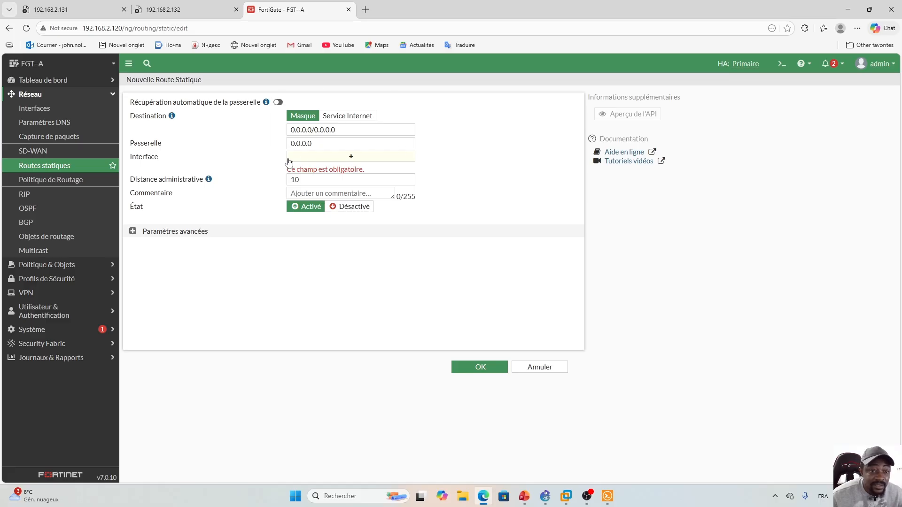
left_click(348, 160)
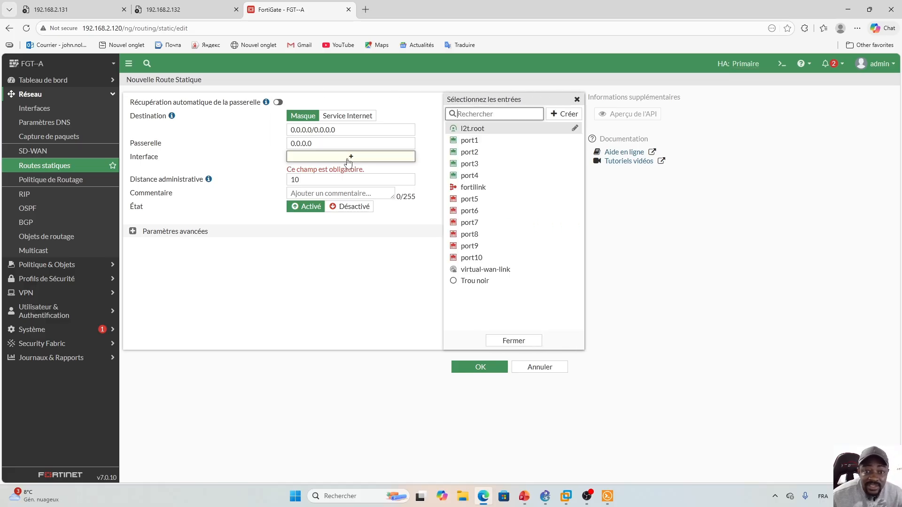
left_click(488, 142)
left_click(545, 496)
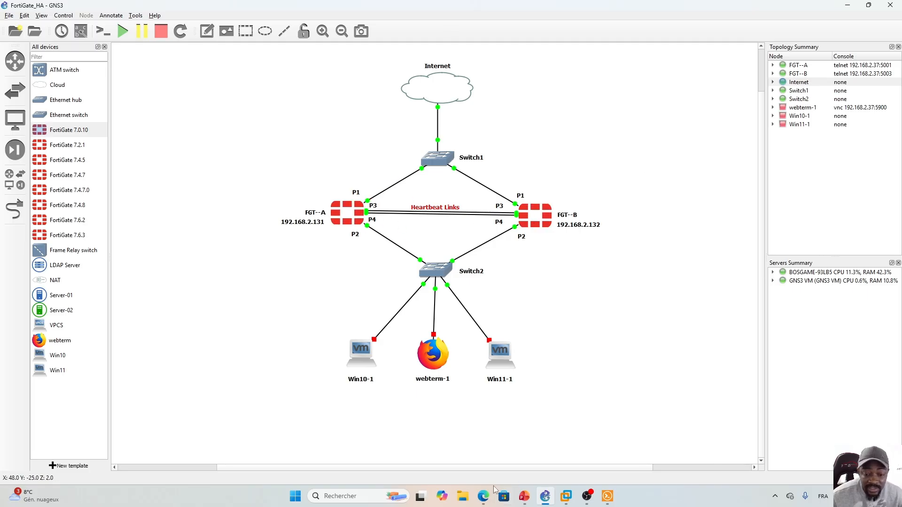
left_click(484, 496)
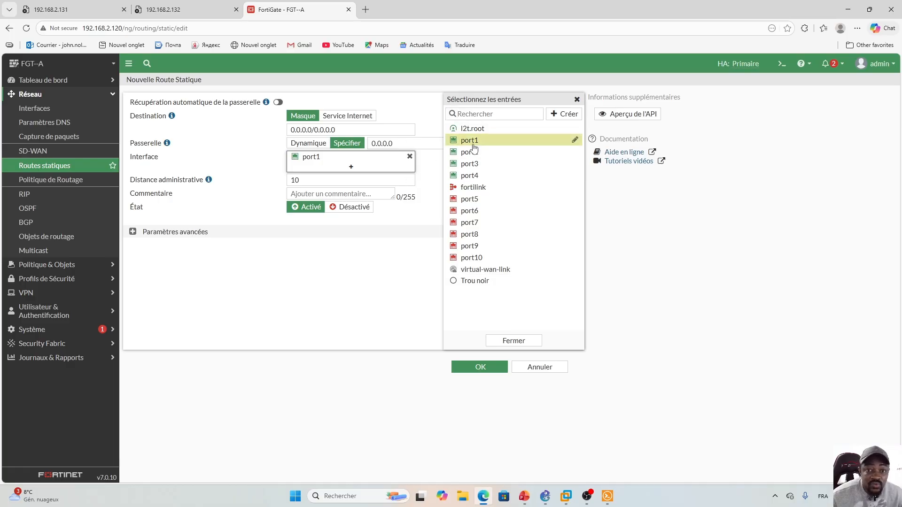
left_click(515, 341)
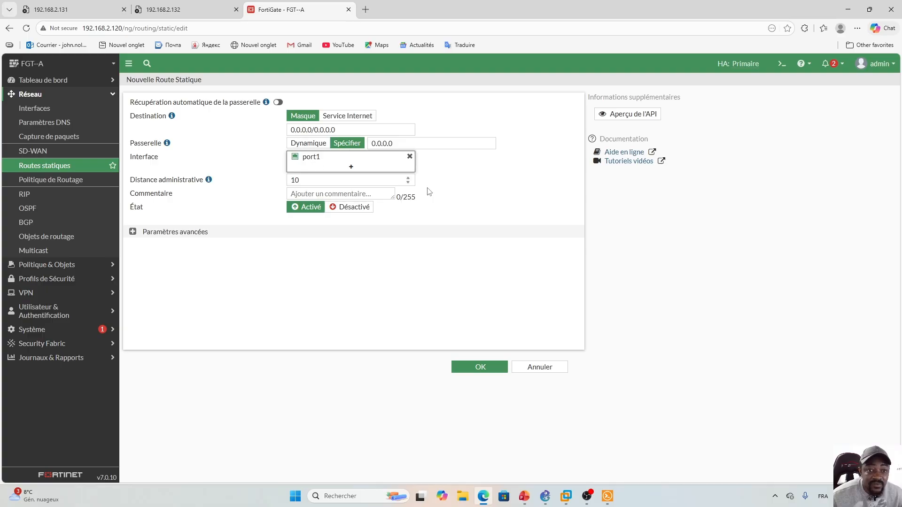
left_click(479, 367)
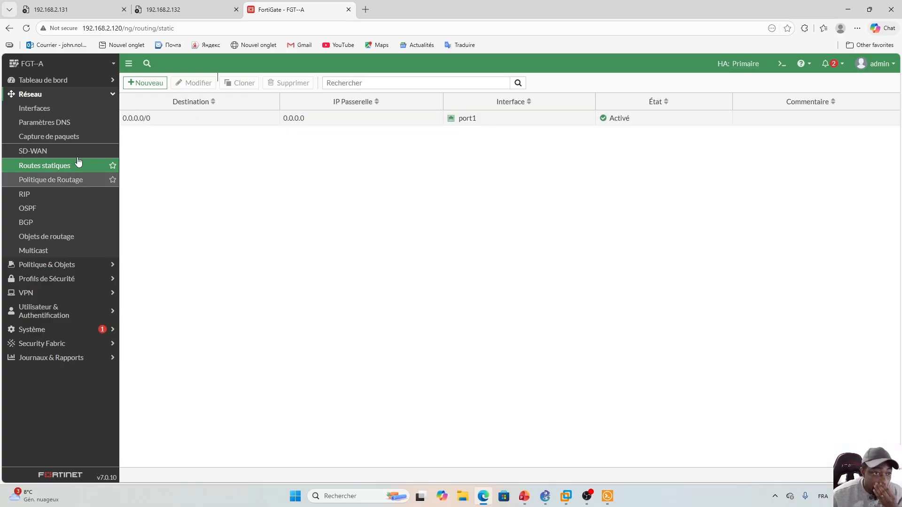
- Start a new firewall policy named 'Port2_Vers_Internet'
left_click(89, 97)
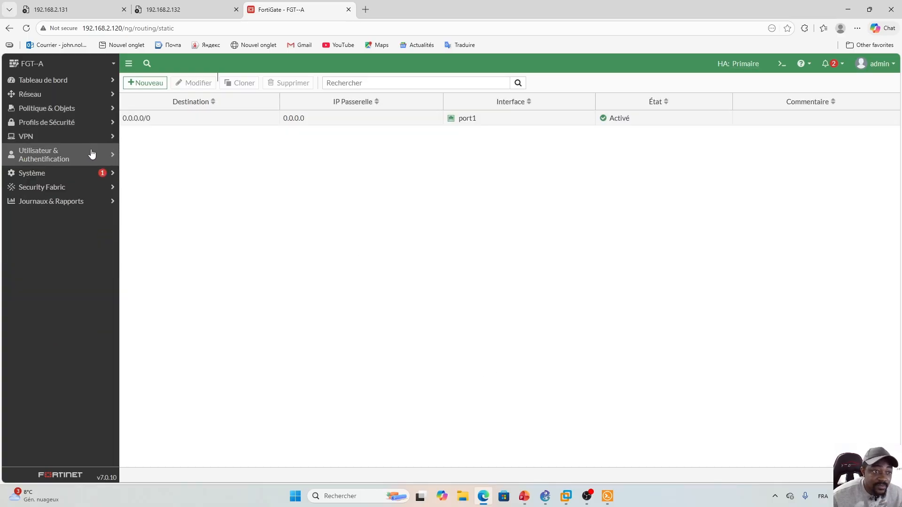
left_click(83, 111)
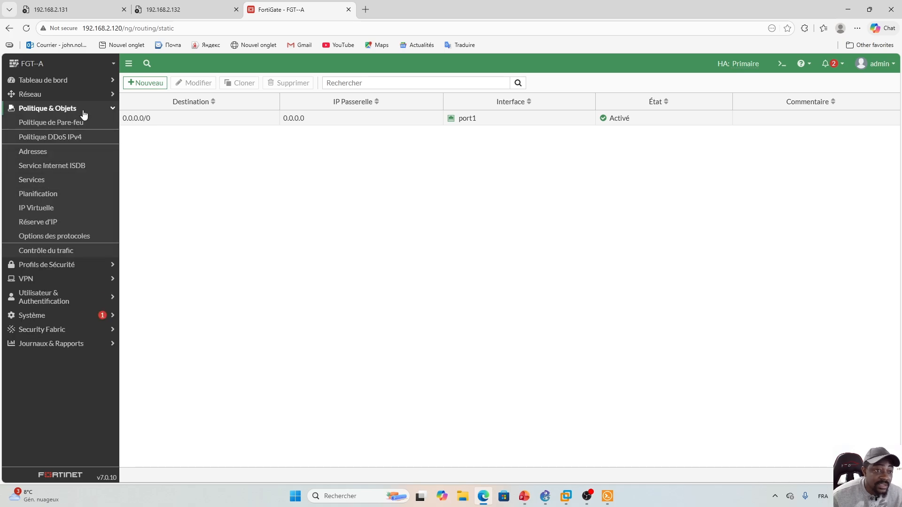
left_click(55, 128)
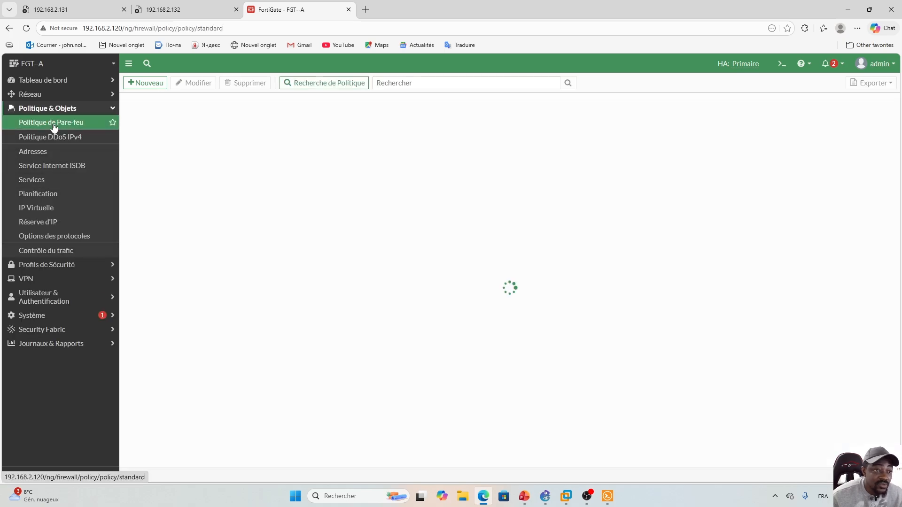
left_click(146, 86)
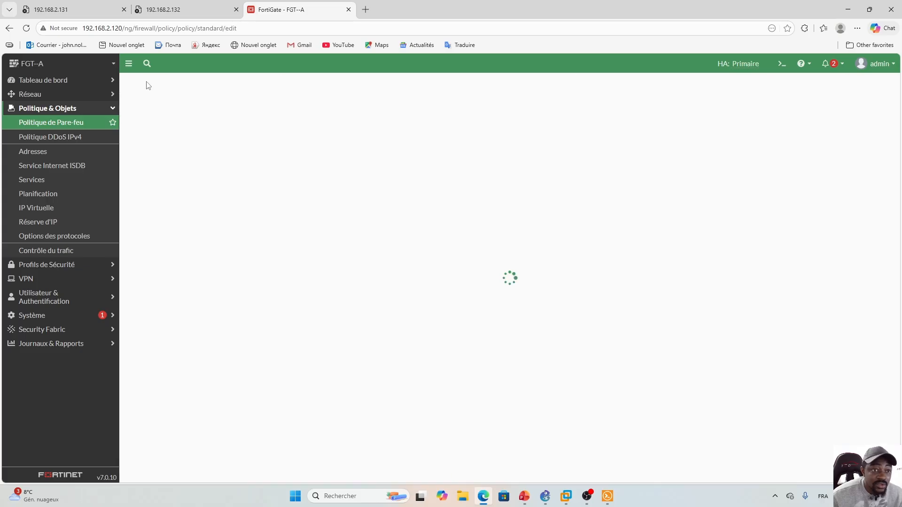
key("Caps_Lock")
type("P")
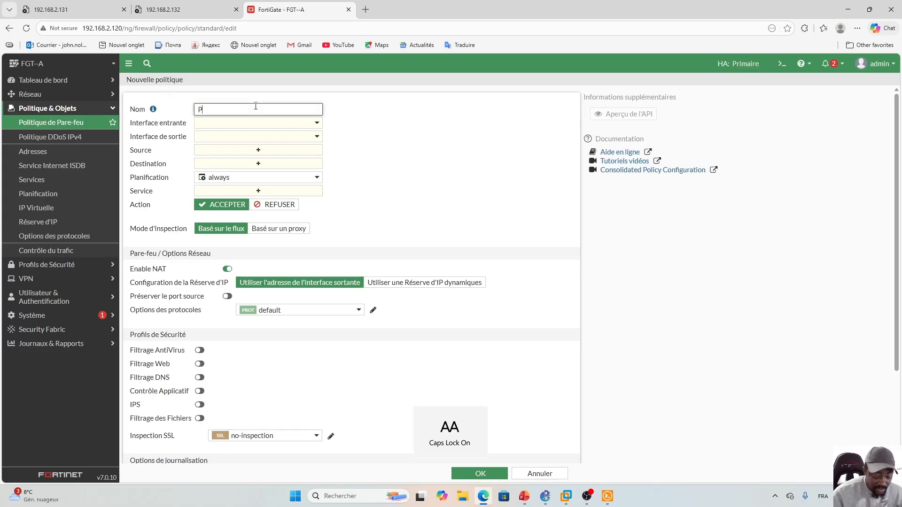
key("Caps_Lock")
type("ort2")
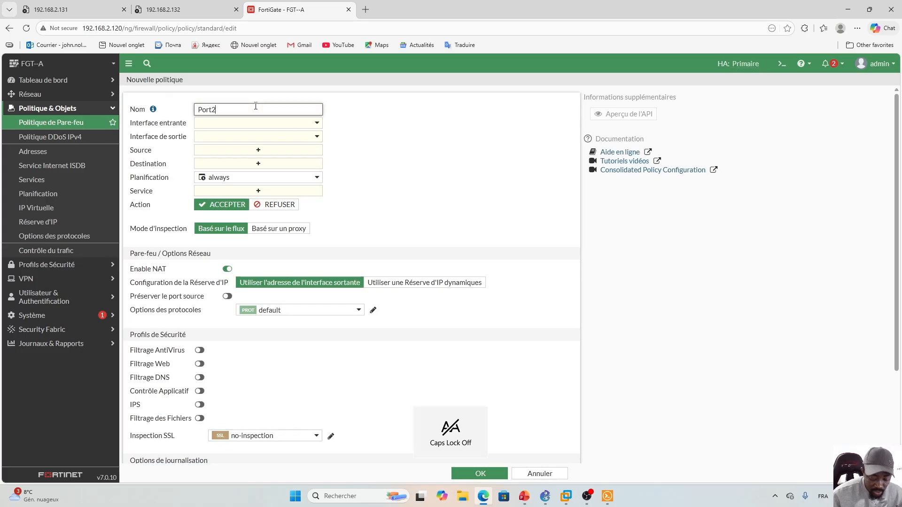
type("_")
key("Caps_Lock")
type("V")
key("Caps_Lock")
type("ers_")
key("Caps_Lock")
type("I")
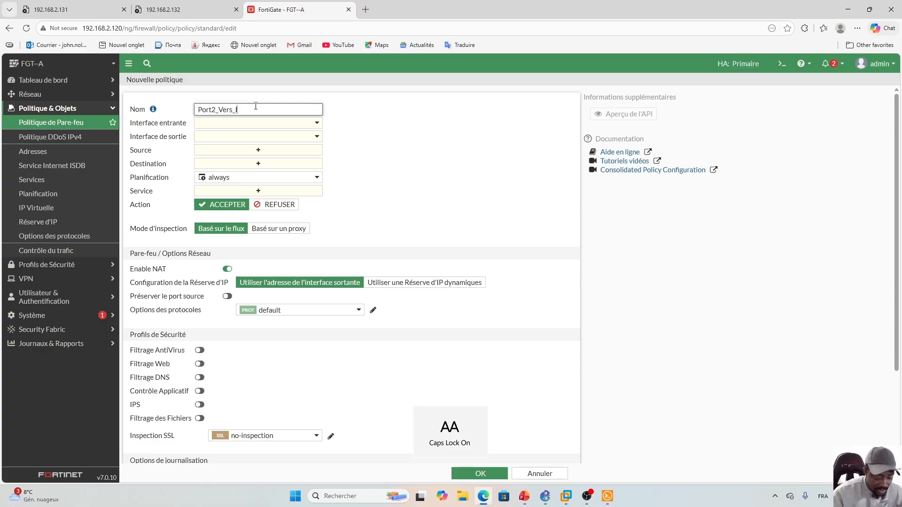
key("Caps_Lock")
type("nternet")
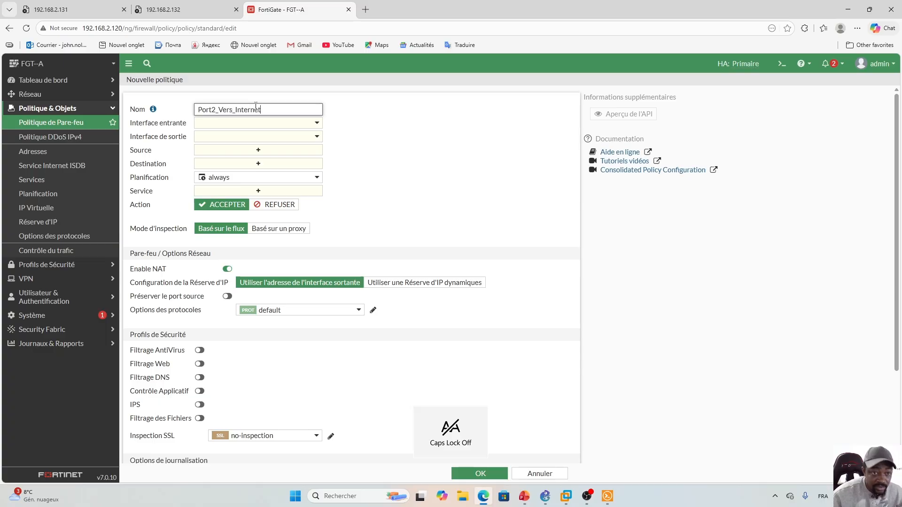
- Set the policy from port2 to port1 with all sources, destinations and services
left_click(317, 124)
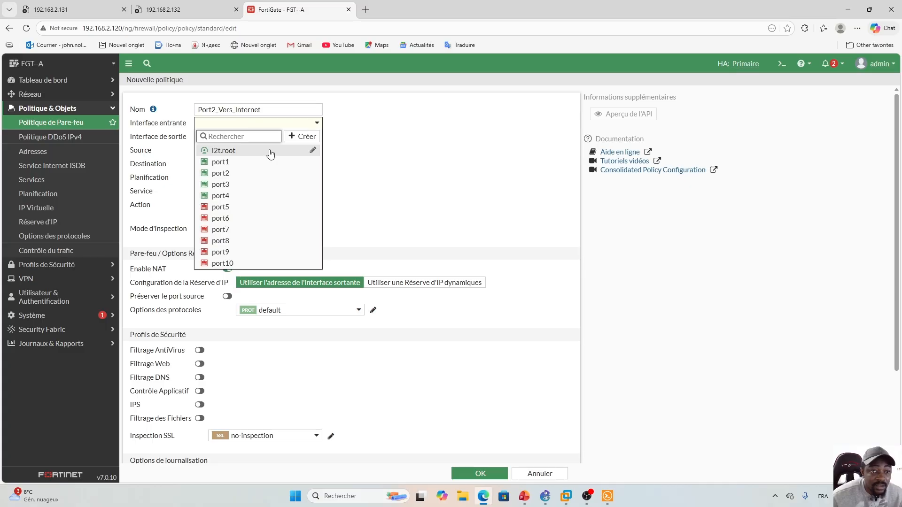
left_click(240, 174)
left_click(316, 137)
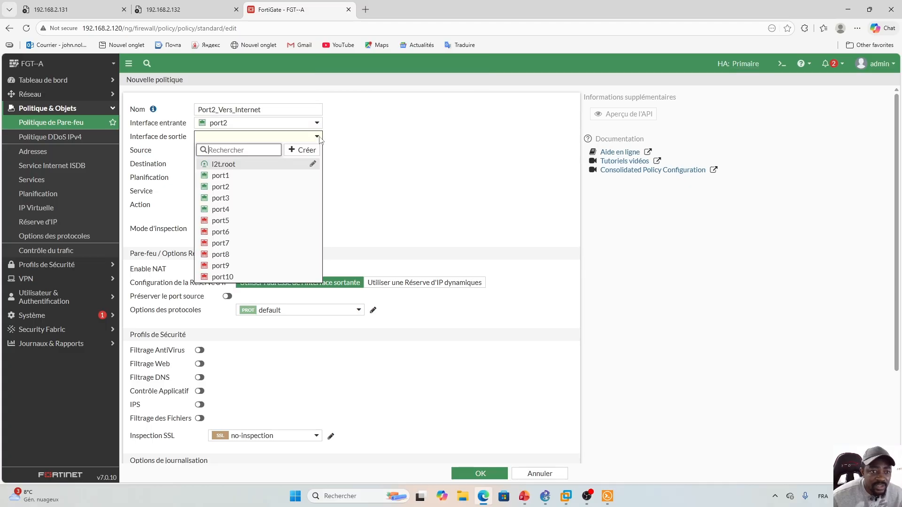
left_click(232, 173)
left_click(258, 149)
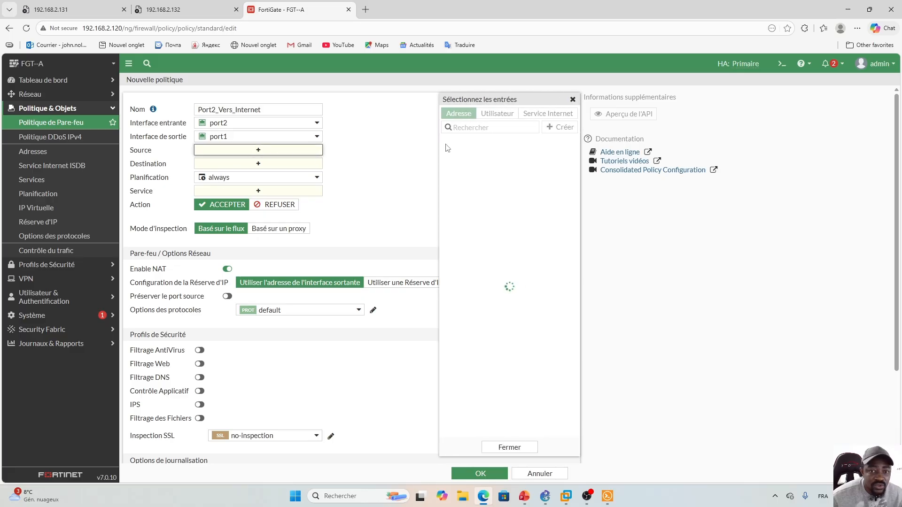
left_click(468, 155)
left_click(272, 176)
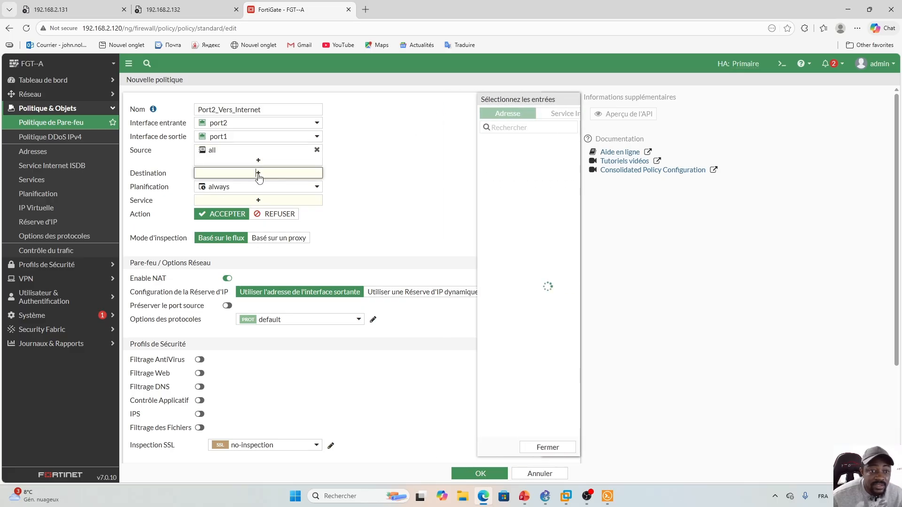
left_click(461, 157)
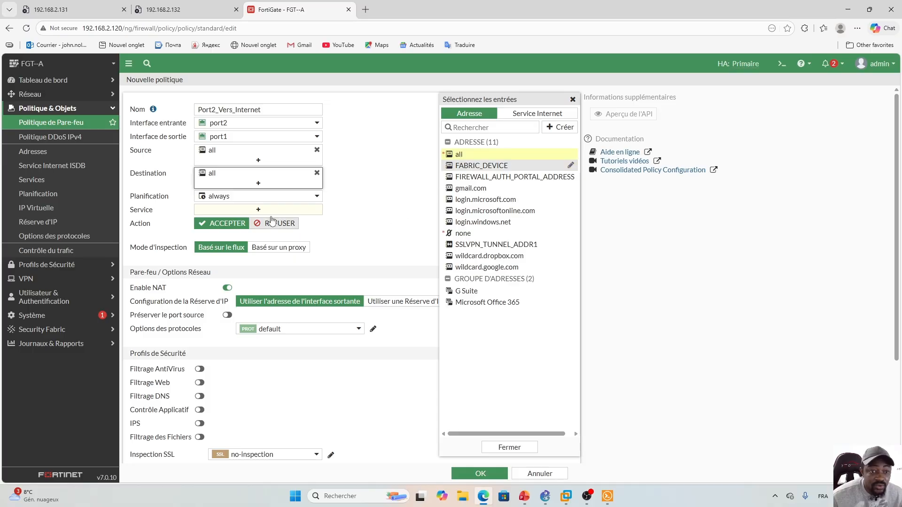
left_click(258, 210)
left_click(464, 156)
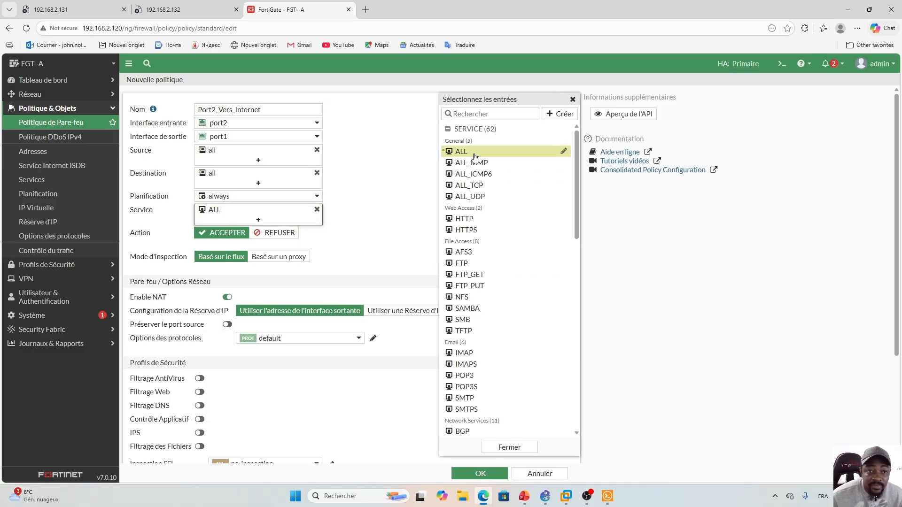
left_click(402, 209)
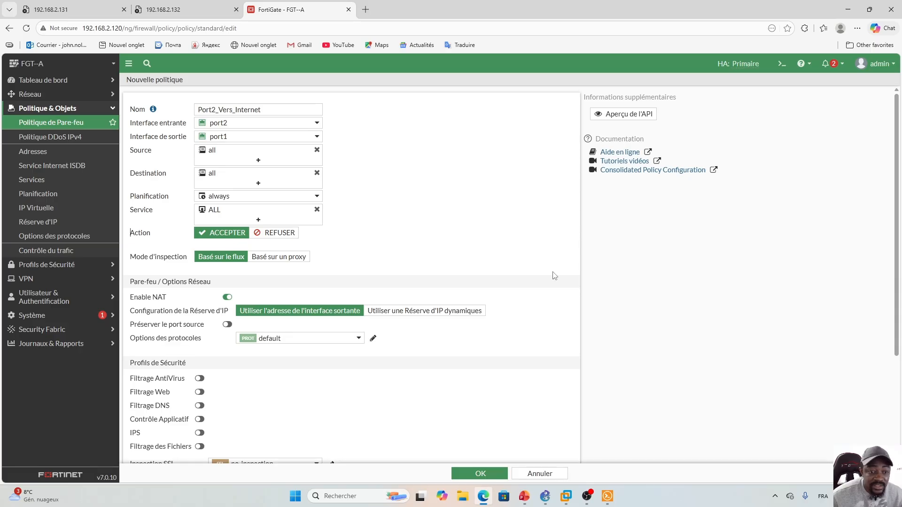
- Log all sessions of allowed traffic and save the policy
scroll(242, 234, "down", 3)
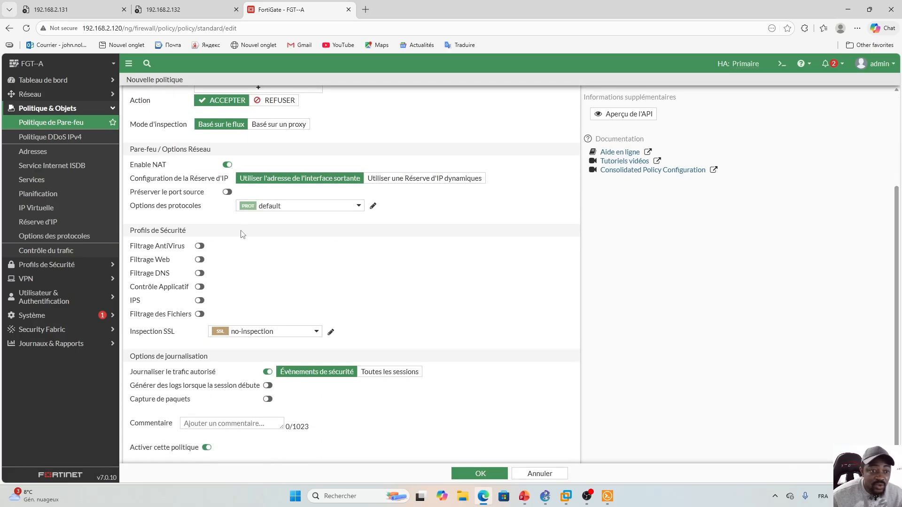
scroll(471, 285, "down", 1)
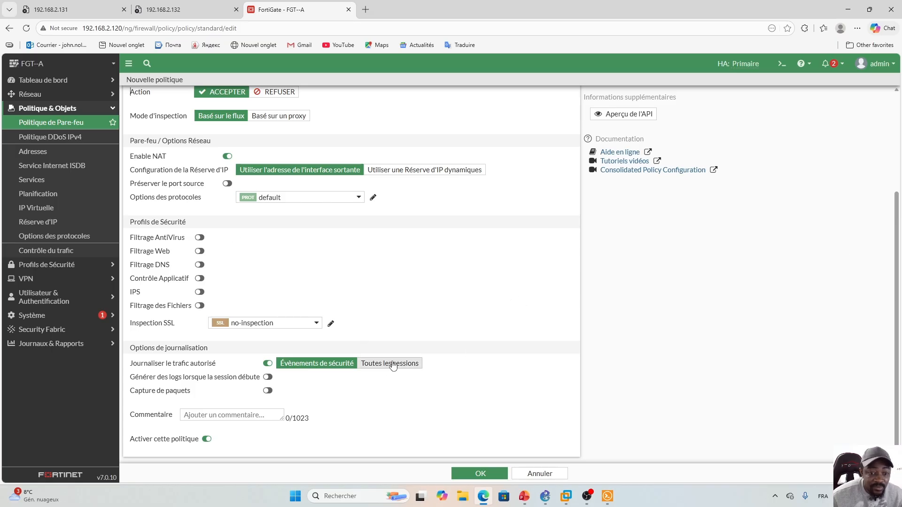
left_click(390, 365)
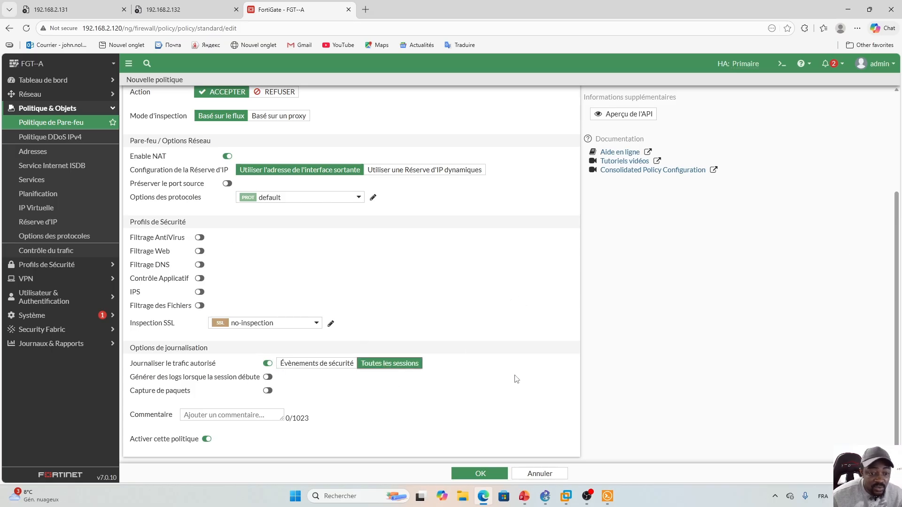
scroll(539, 357, "up", 2)
left_click(480, 473)
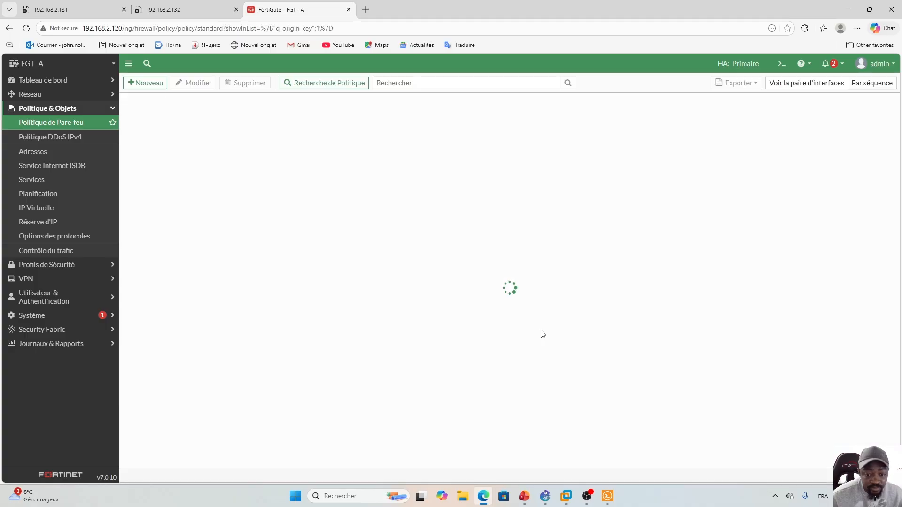
- Keep webterm-1's eth0 set to DHCP in its network configuration and save it
left_click(545, 496)
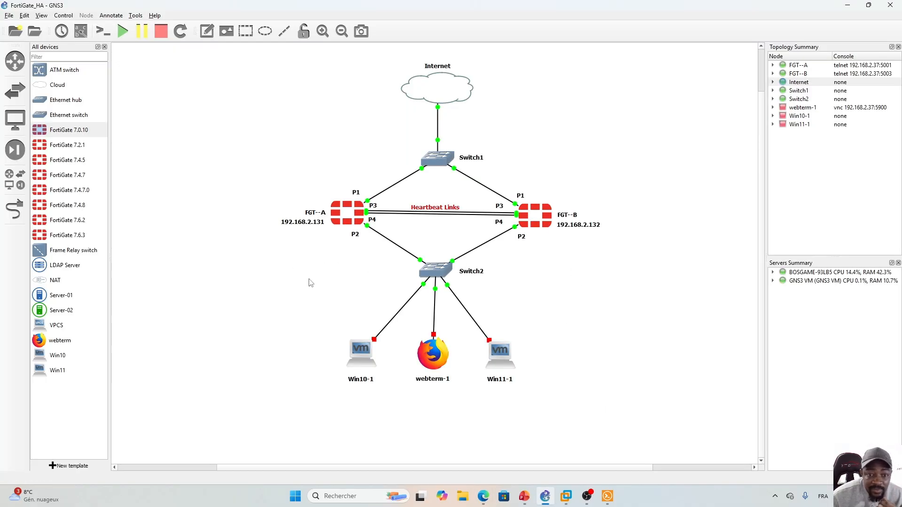
right_click(430, 351)
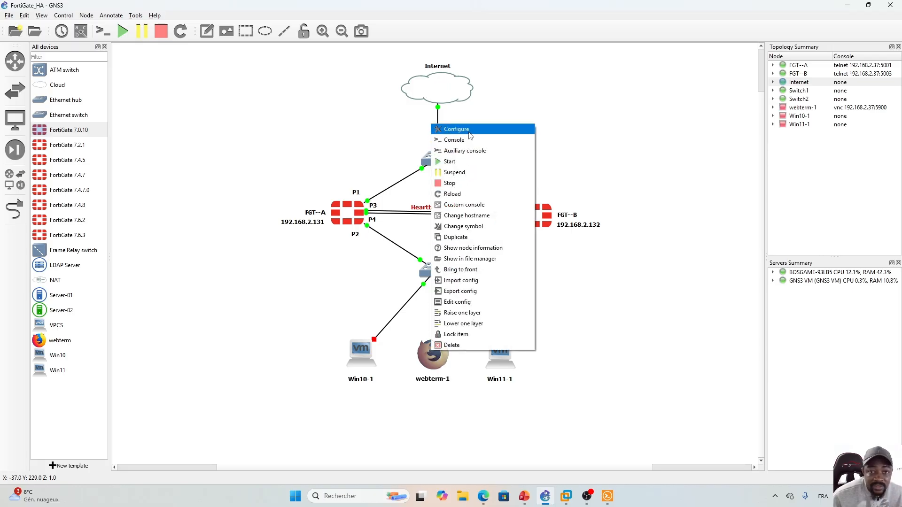
left_click(425, 363)
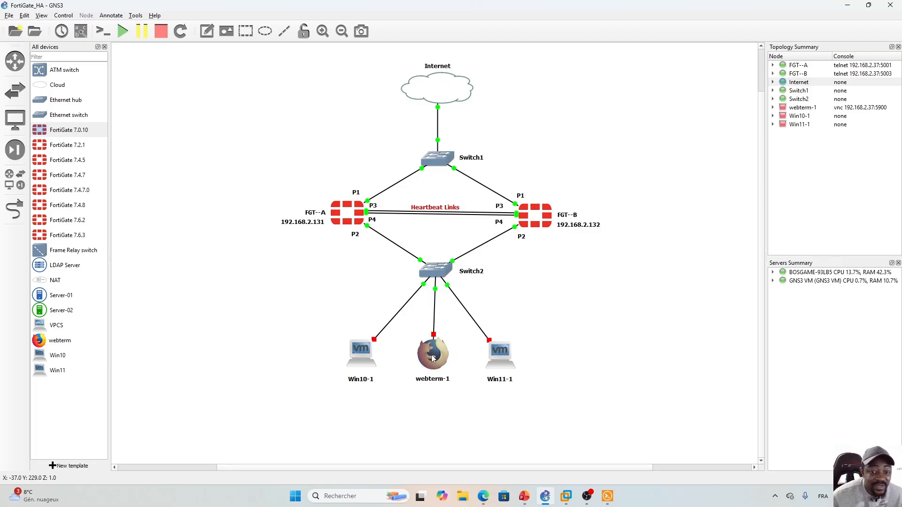
right_click(436, 349)
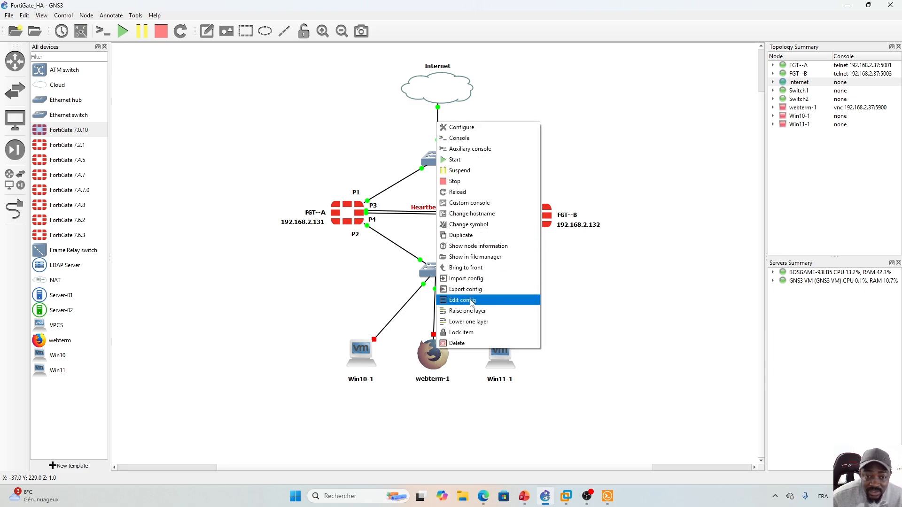
left_click(500, 300)
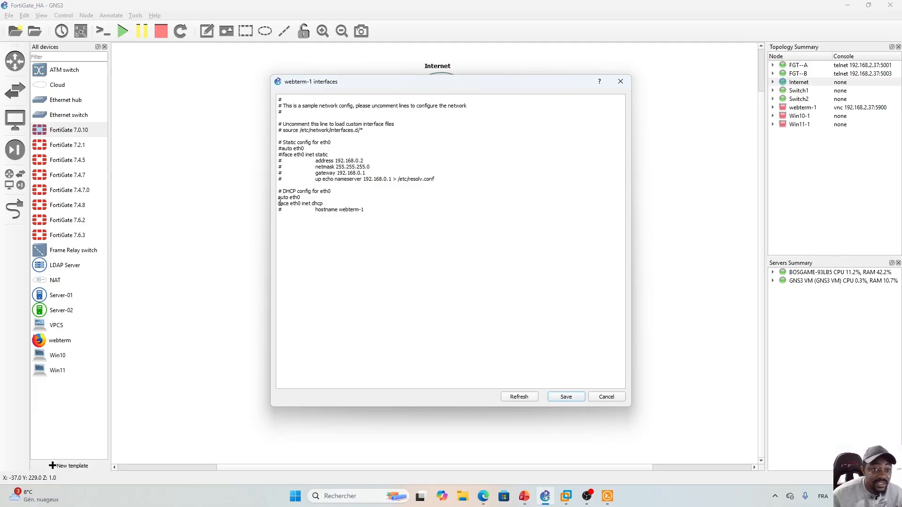
left_click(566, 398)
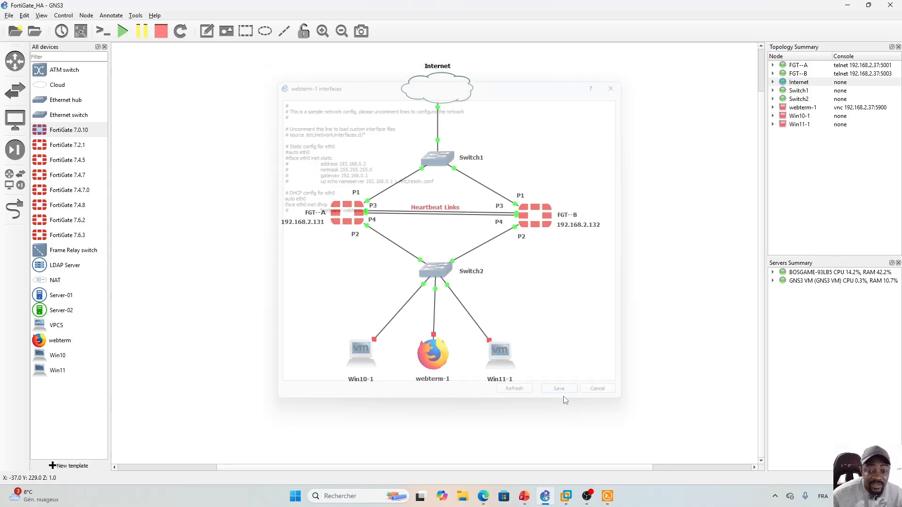
- Start the webterm-1 node so its link to Switch2 comes up
right_click(431, 353)
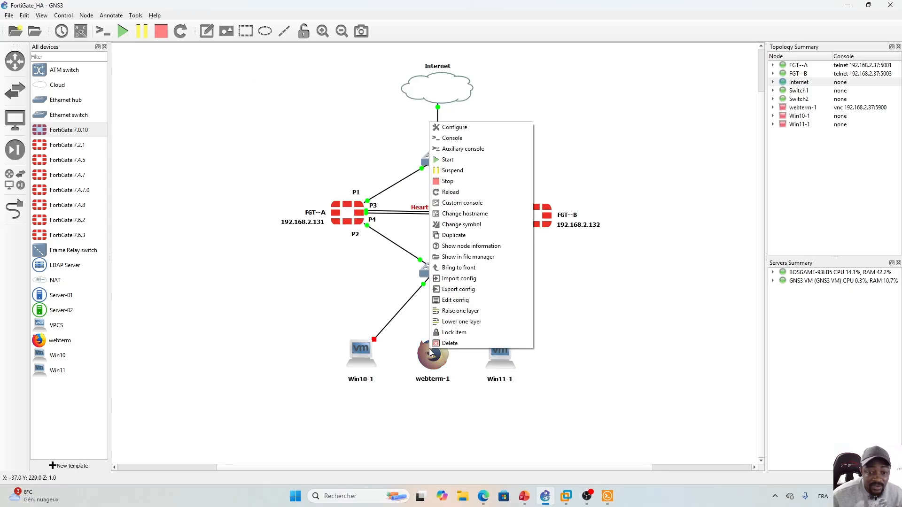
left_click(447, 160)
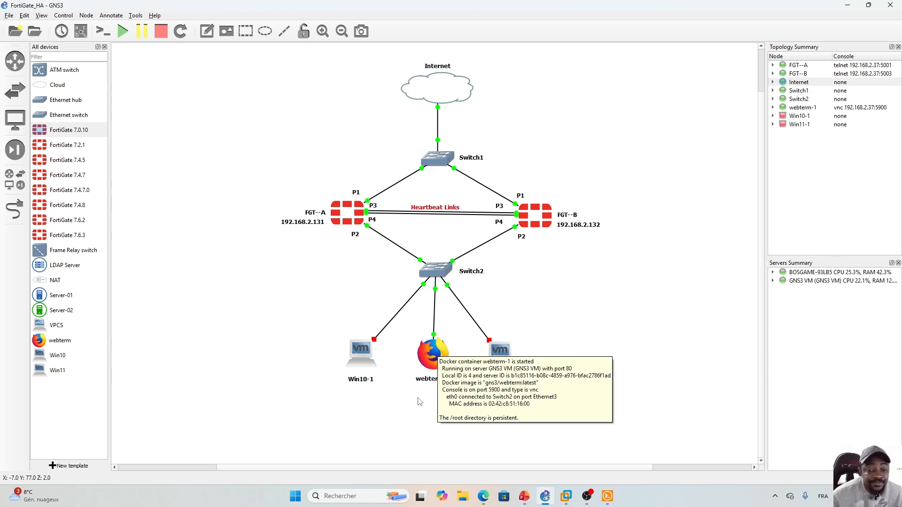
left_click(420, 413)
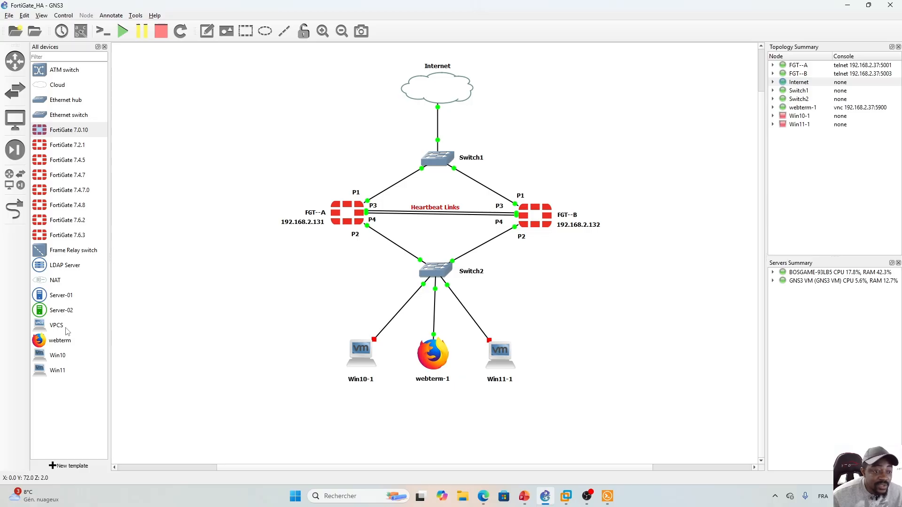
left_click_drag(67, 331, 264, 335)
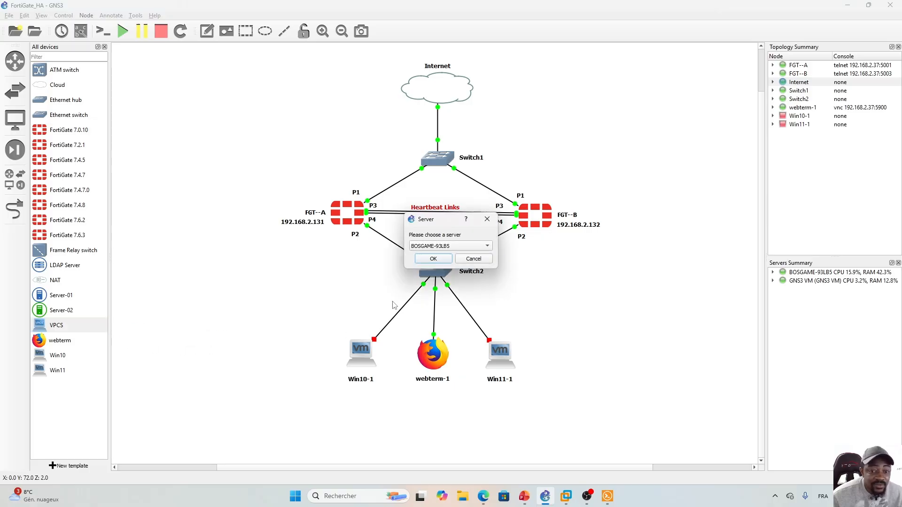
left_click(442, 248)
left_click(442, 256)
left_click(442, 259)
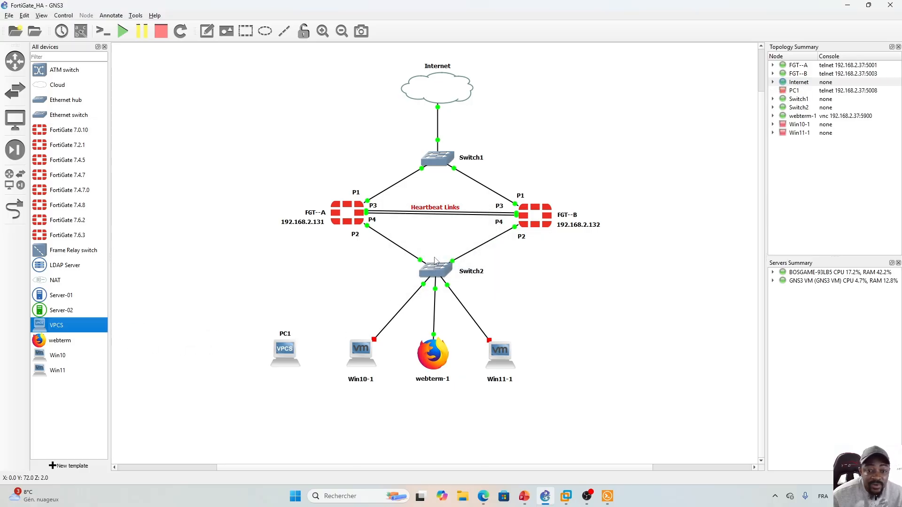
left_click(288, 356)
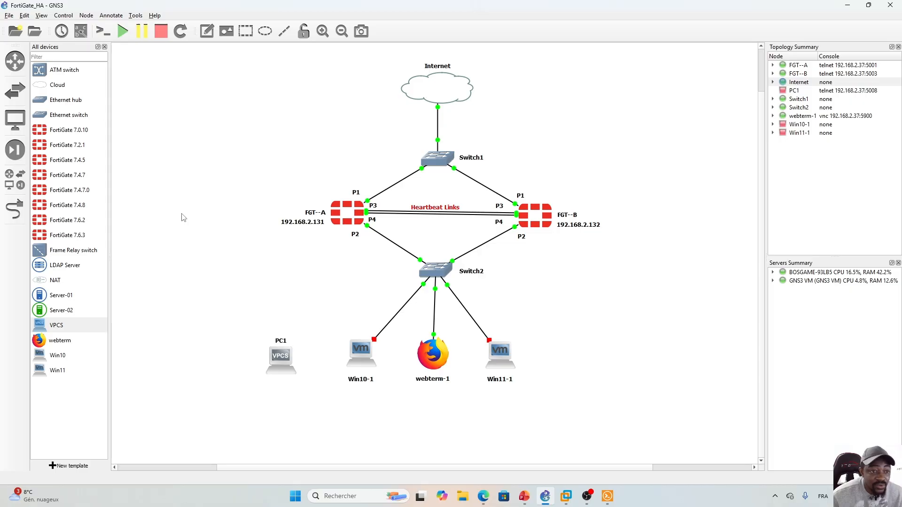
left_click(432, 408)
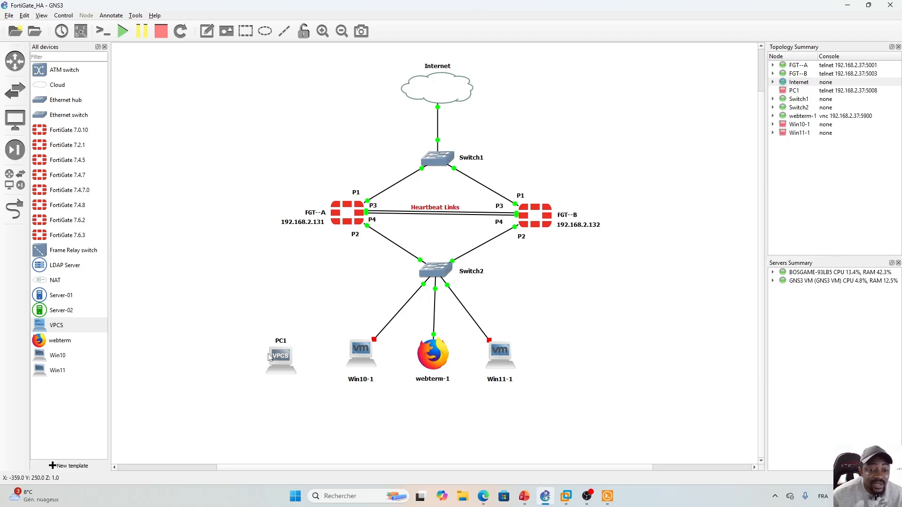
left_click_drag(277, 356, 433, 425)
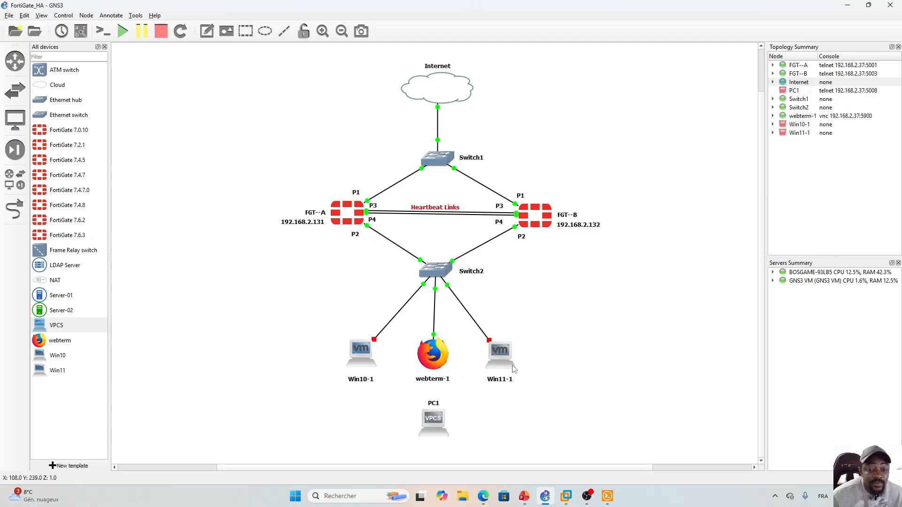
left_click(567, 498)
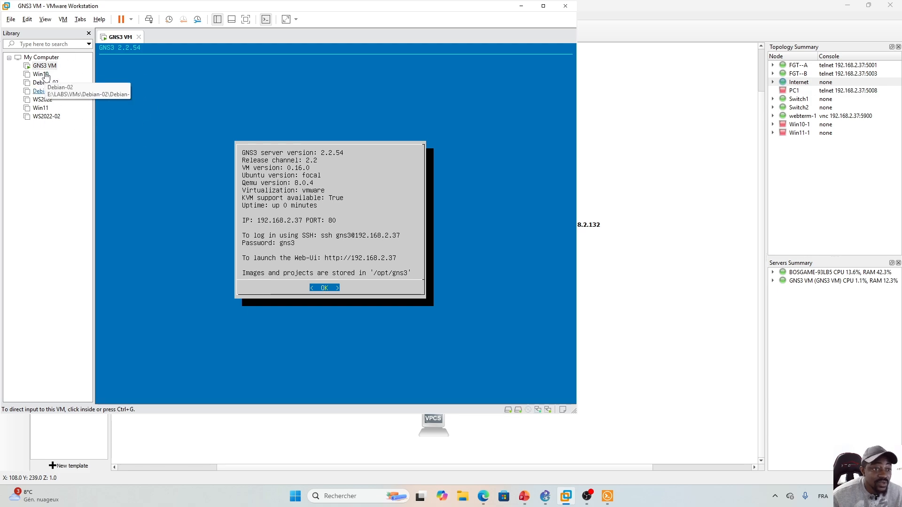
left_click(848, 7)
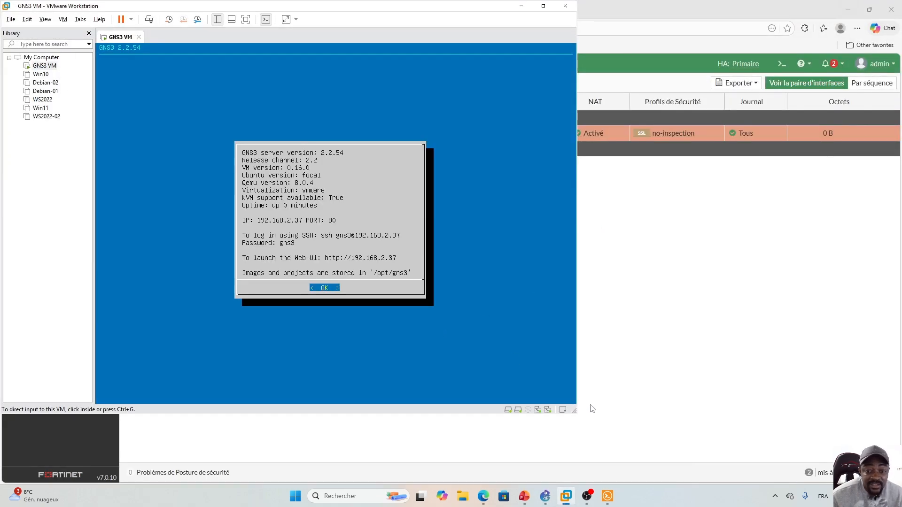
left_click(546, 496)
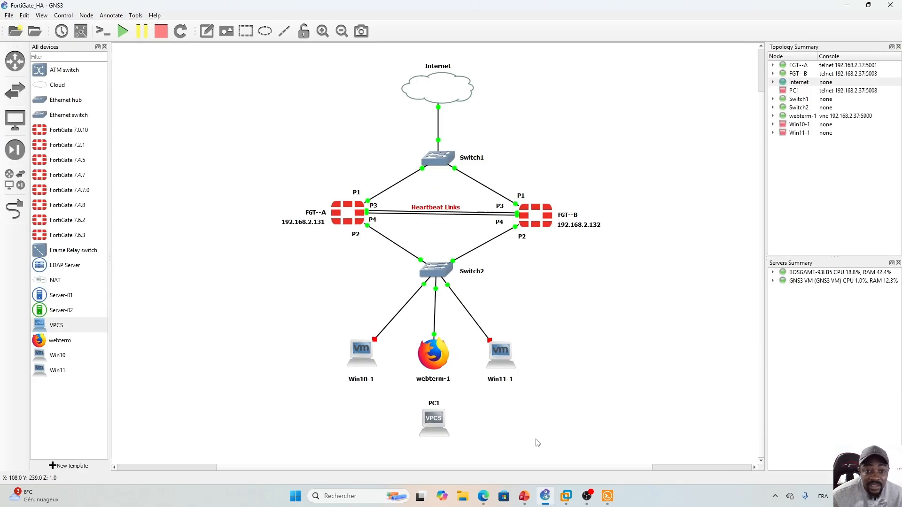
double_click(436, 419)
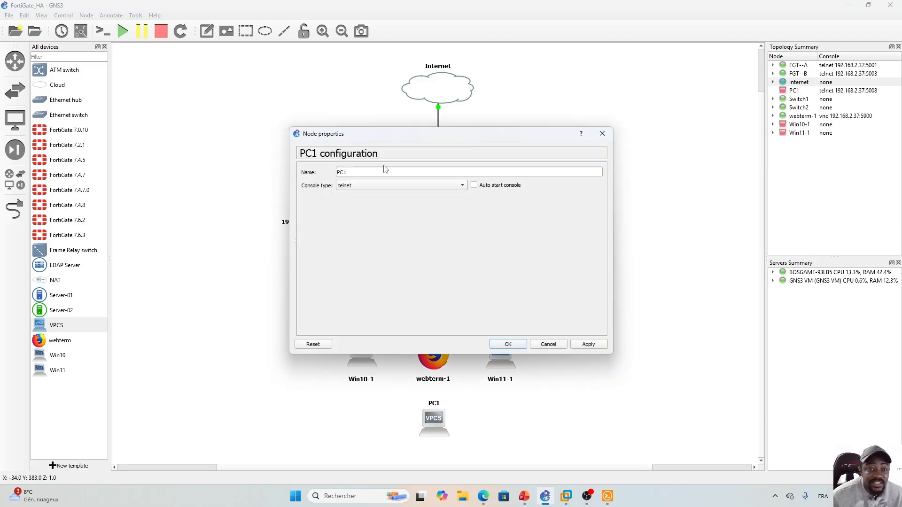
left_click(602, 134)
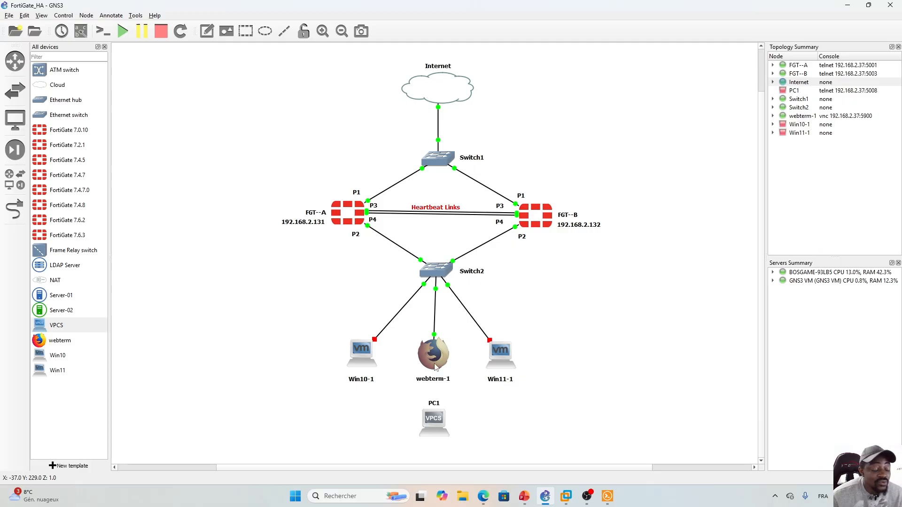
mouse_move(432, 367)
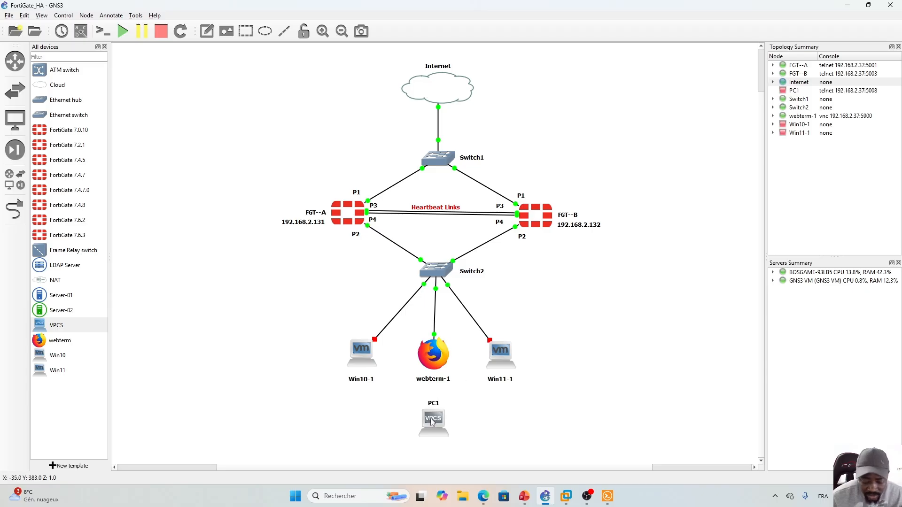
key("Delete")
left_click(454, 257)
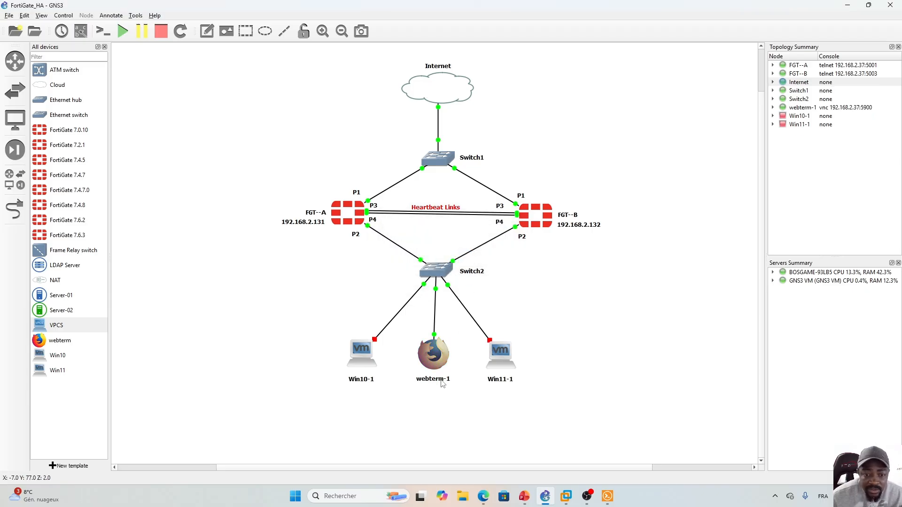
- Open webterm-1's remote console and a terminal on its desktop
double_click(433, 353)
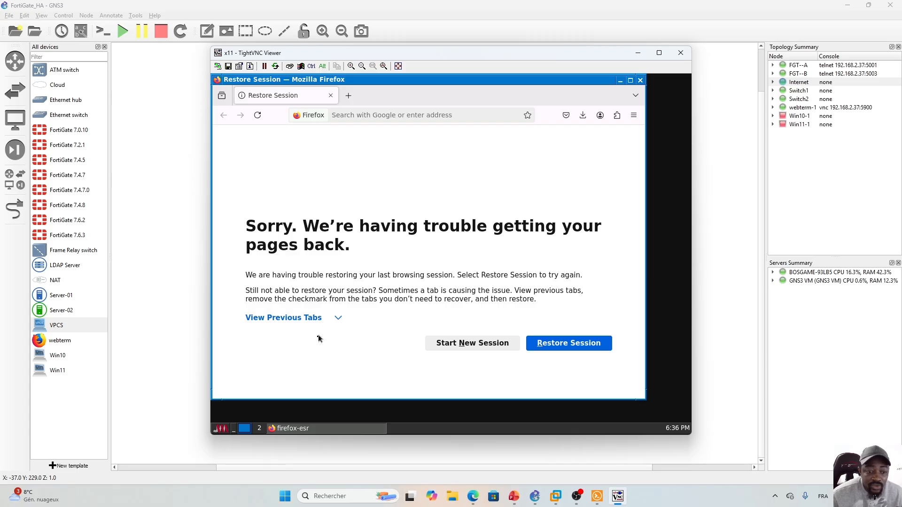
left_click(227, 430)
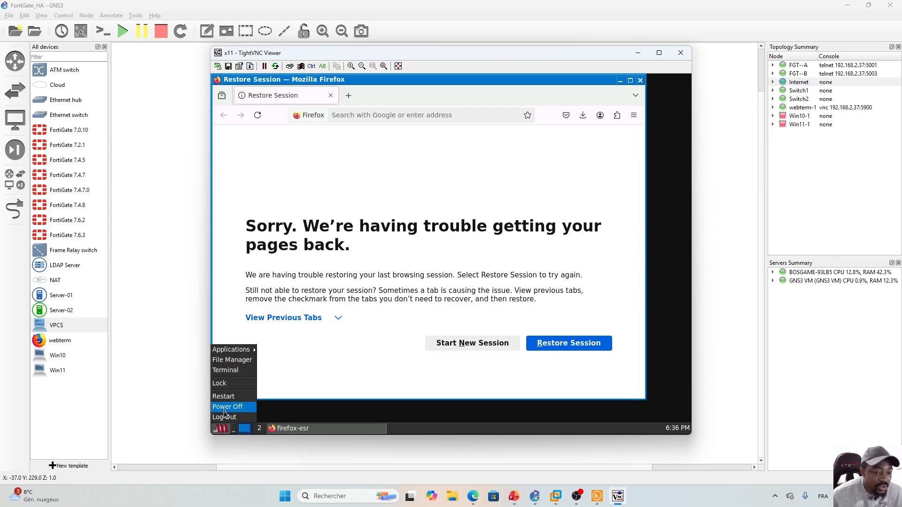
mouse_move(236, 350)
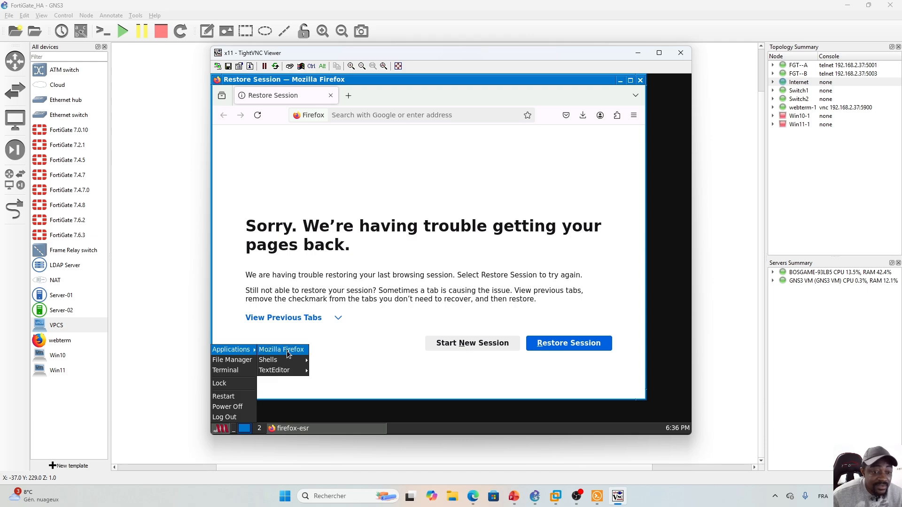
left_click(228, 371)
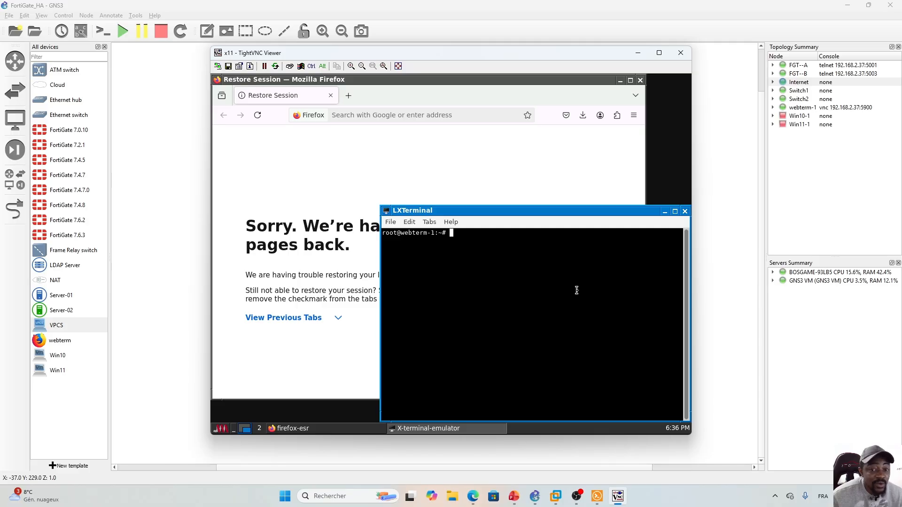
left_click(685, 211)
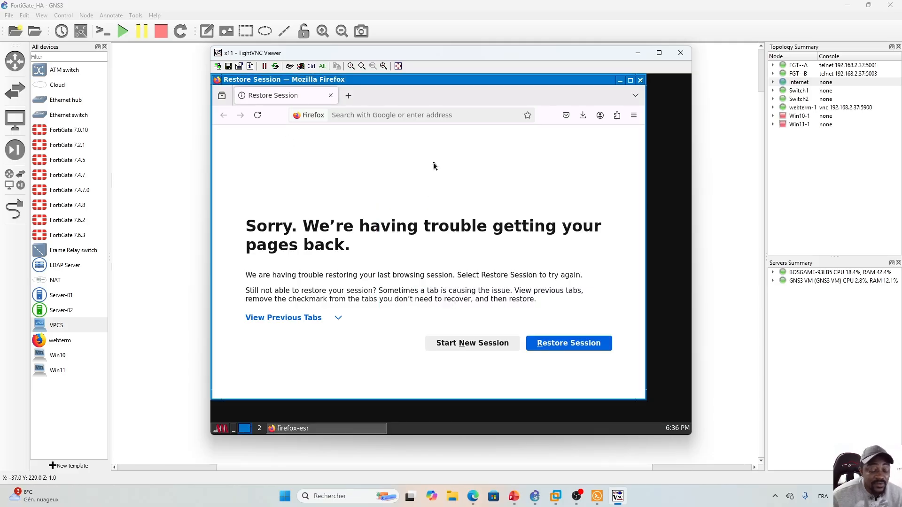
left_click(221, 429)
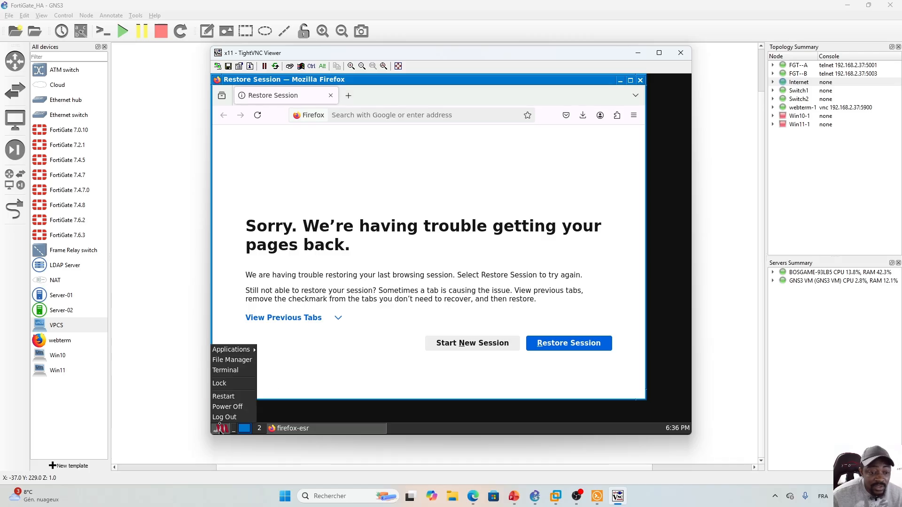
left_click(235, 371)
- Run ifconfig and highlight eth0's address 172.16.50.10
type("ifco")
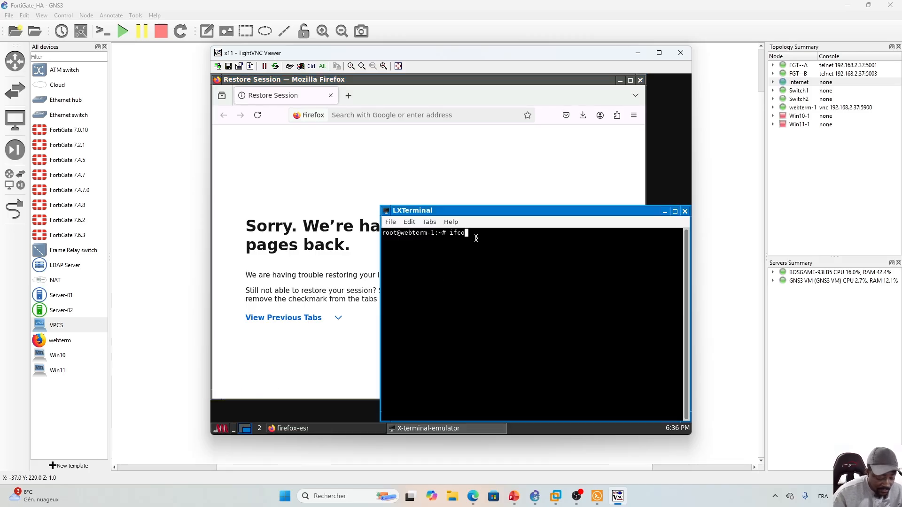
type("nfig")
key("Return")
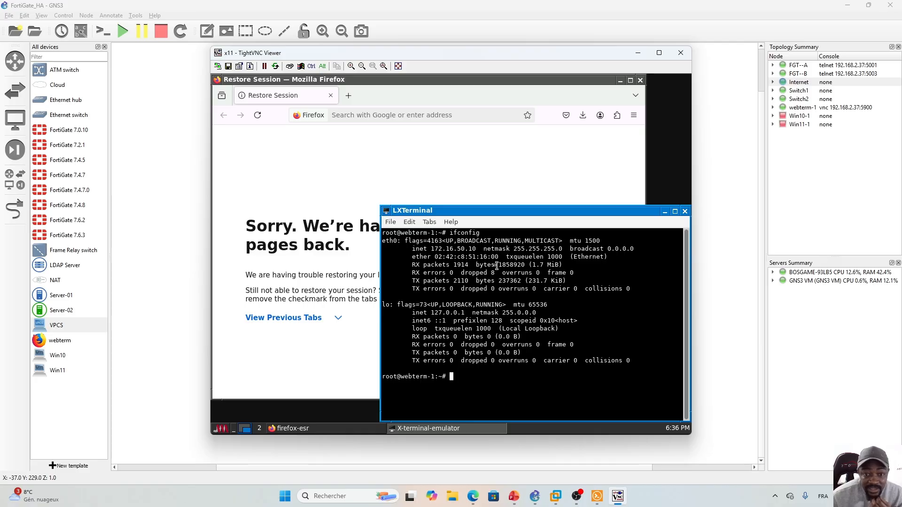
left_click_drag(478, 250, 433, 249)
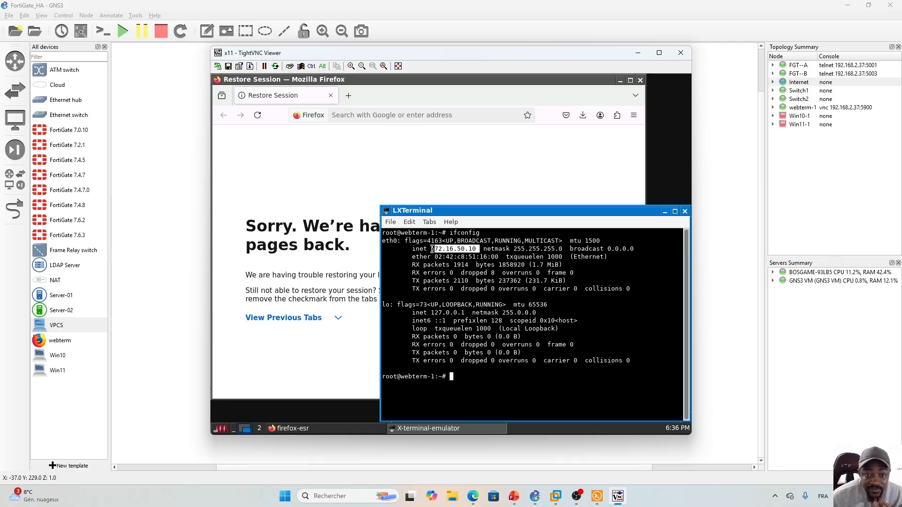
- Load youtube.com in Firefox and amazon.ca in a second tab
left_click(381, 162)
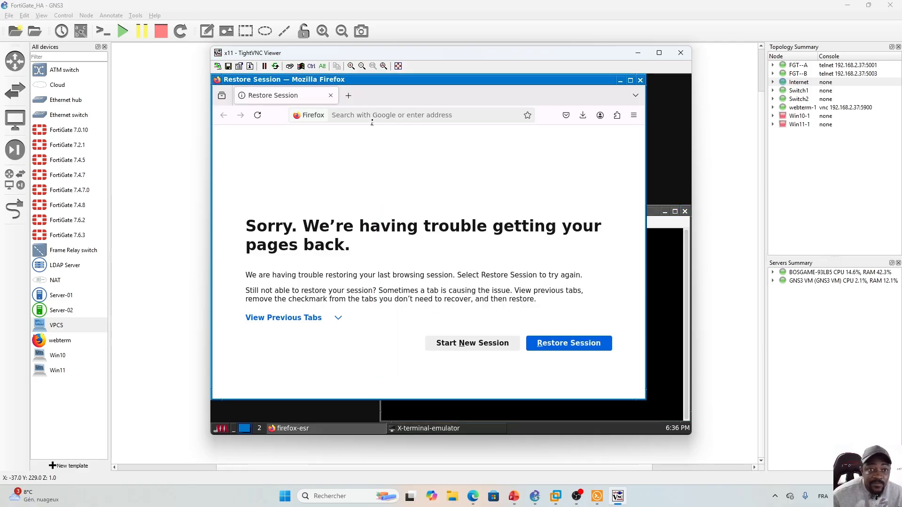
left_click(374, 115)
left_click(323, 141)
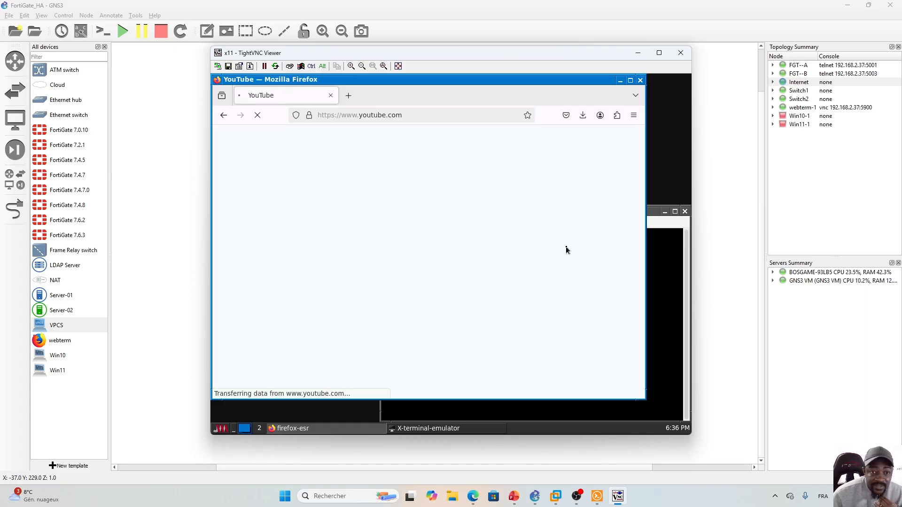
left_click(349, 96)
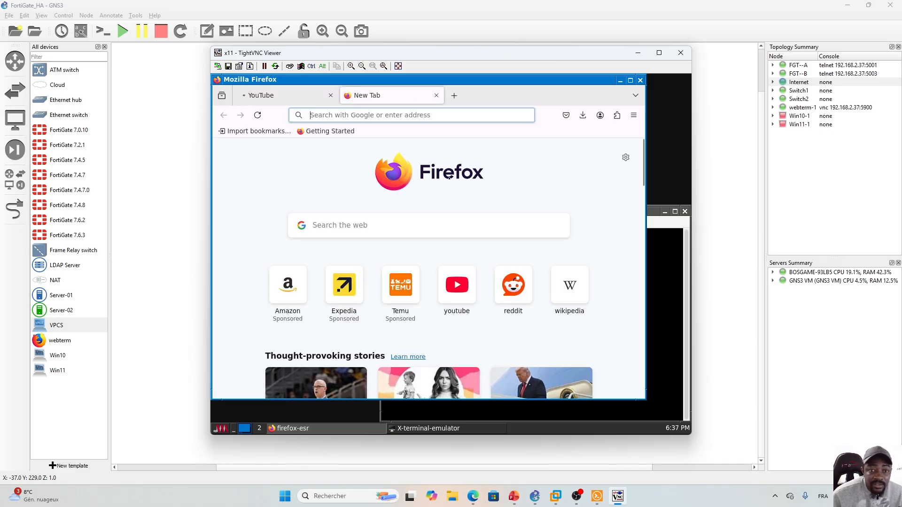
left_click(284, 296)
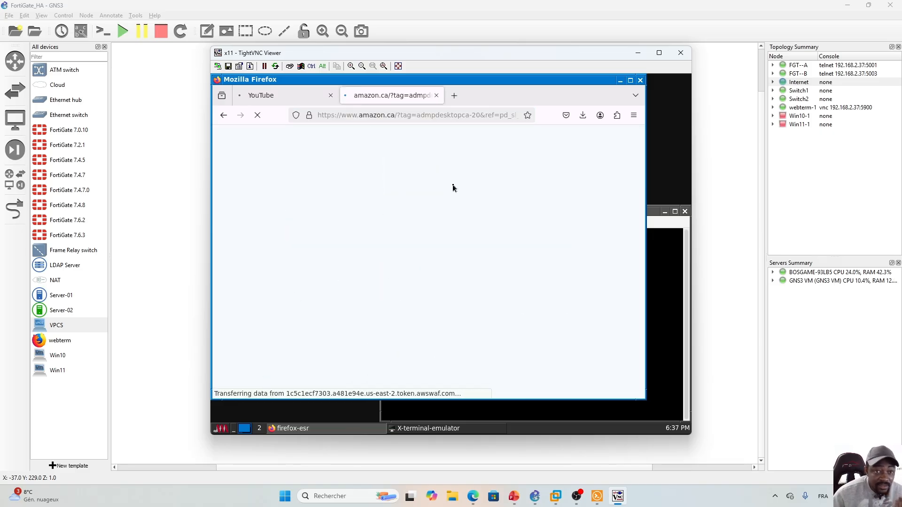
left_click(289, 97)
- Load reddit.com in a third tab, cycle through the tabs, then minimize TightVNC
left_click(455, 95)
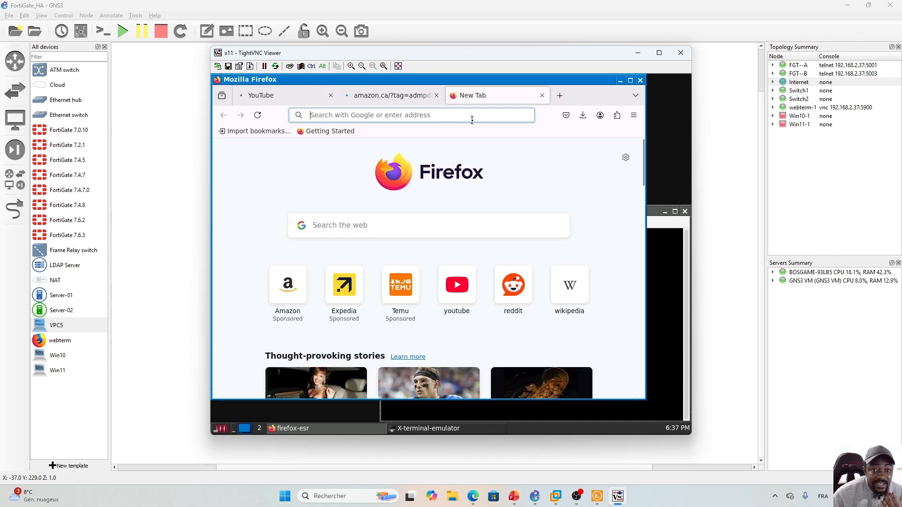
left_click(435, 119)
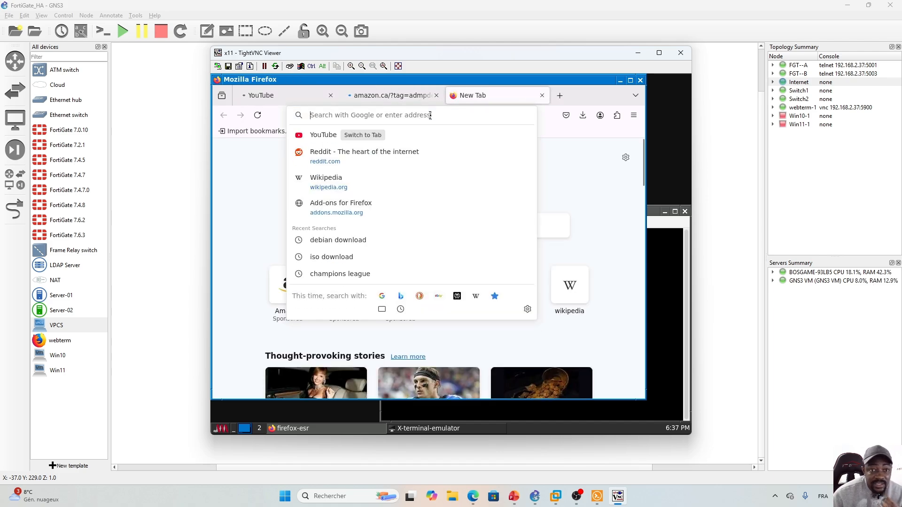
left_click(323, 157)
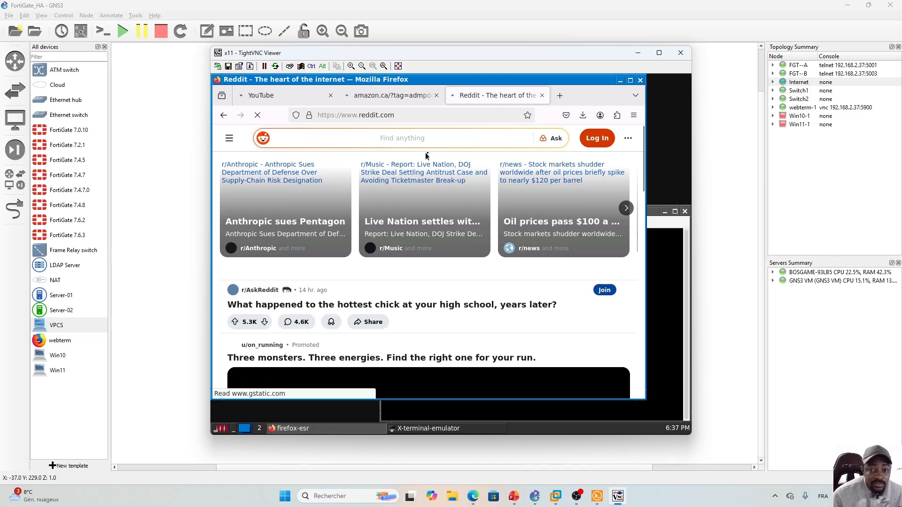
left_click(390, 96)
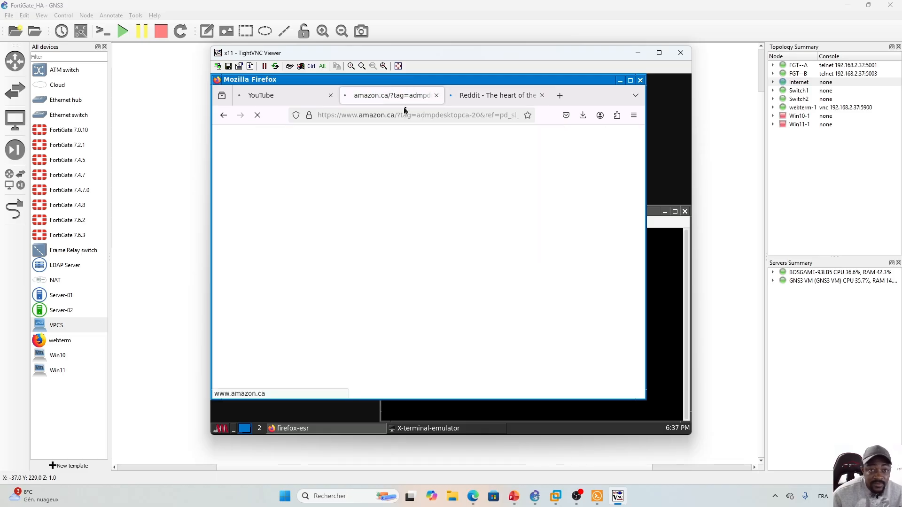
left_click(266, 99)
left_click(390, 96)
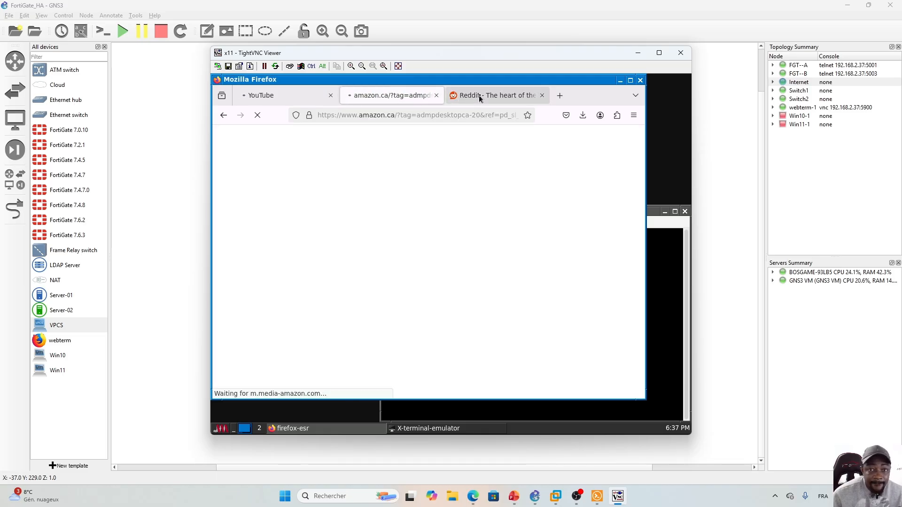
left_click(482, 96)
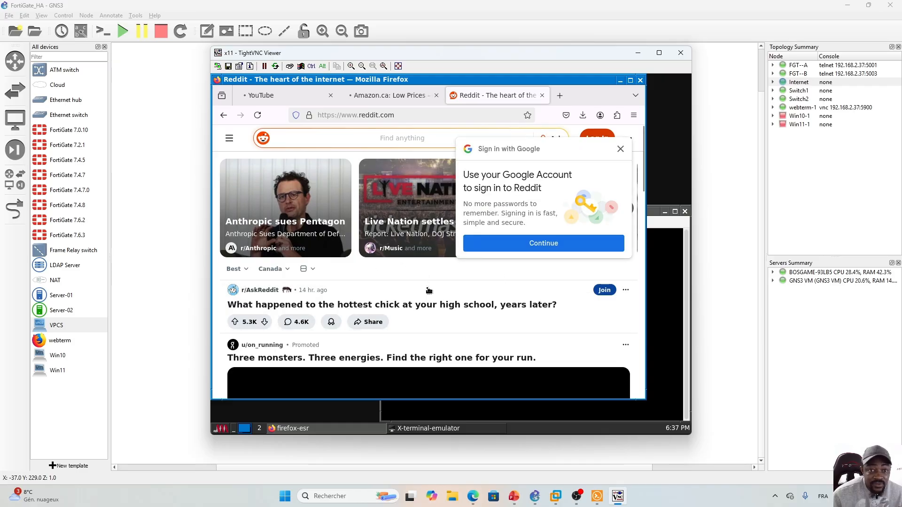
left_click(638, 53)
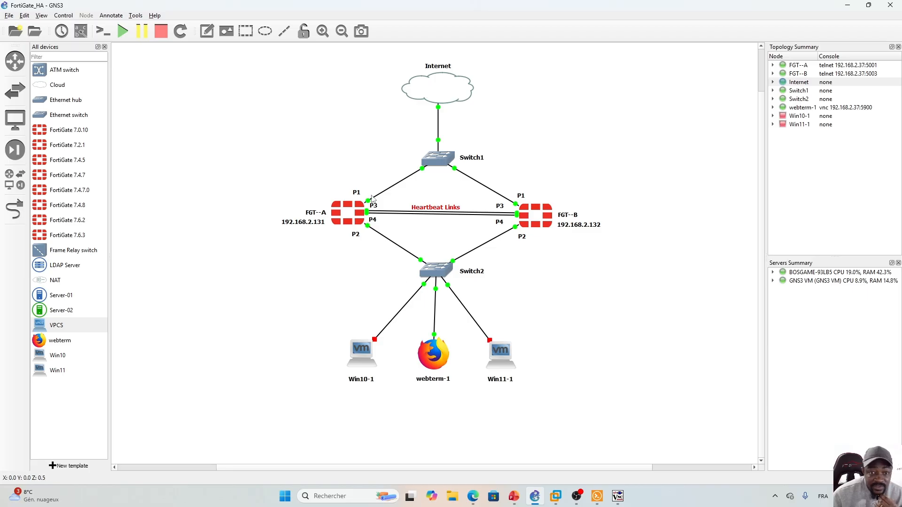
- Show Port2_Vers_Internet's matching forward traffic logs for 172.16.50.10, then return to PowerPoint
left_click(472, 496)
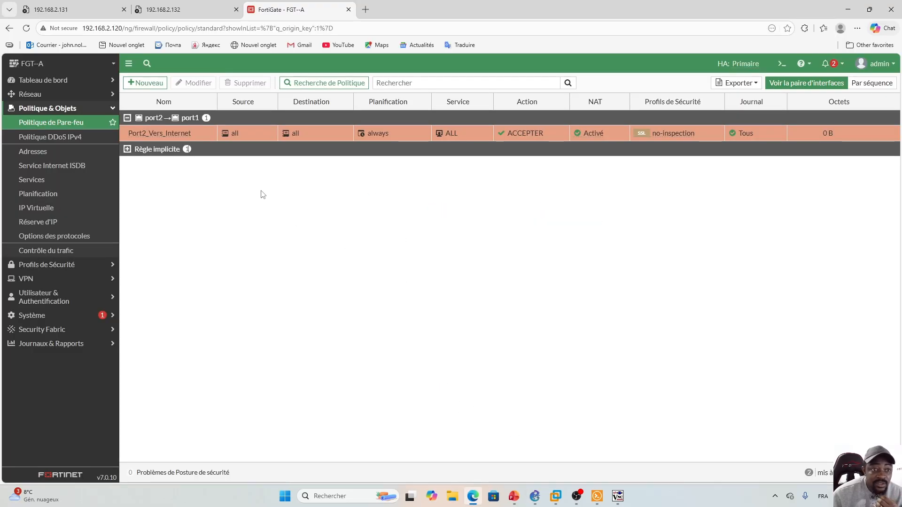
right_click(314, 132)
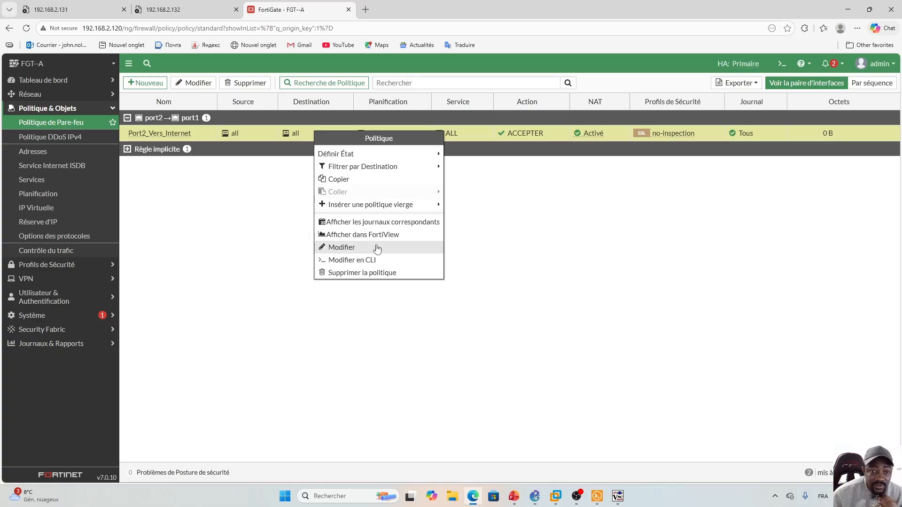
left_click(391, 227)
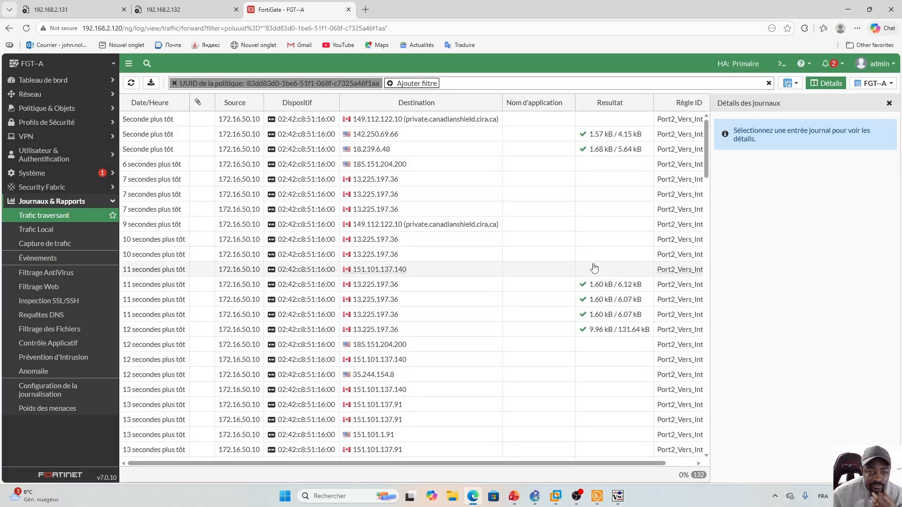
left_click(889, 104)
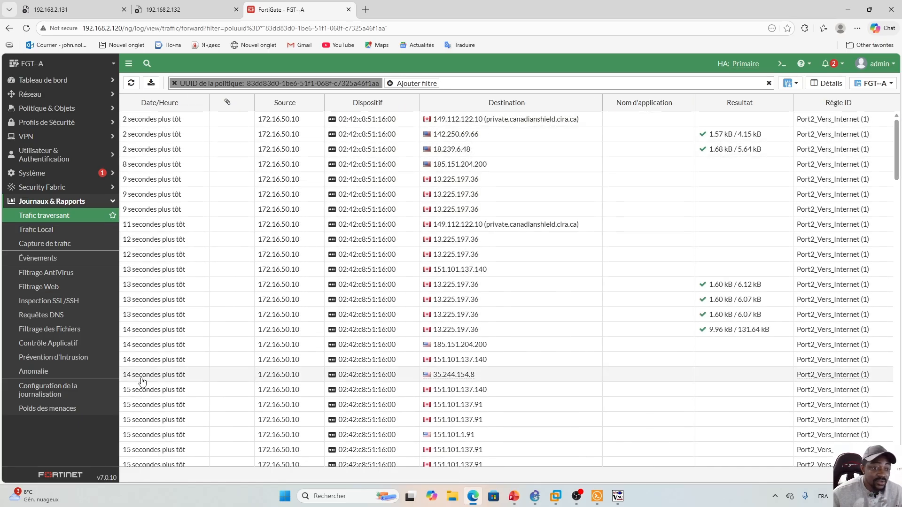
mouse_move(895, 144)
left_mouse_down()
mouse_move(895, 240)
mouse_move(896, 147)
left_mouse_up()
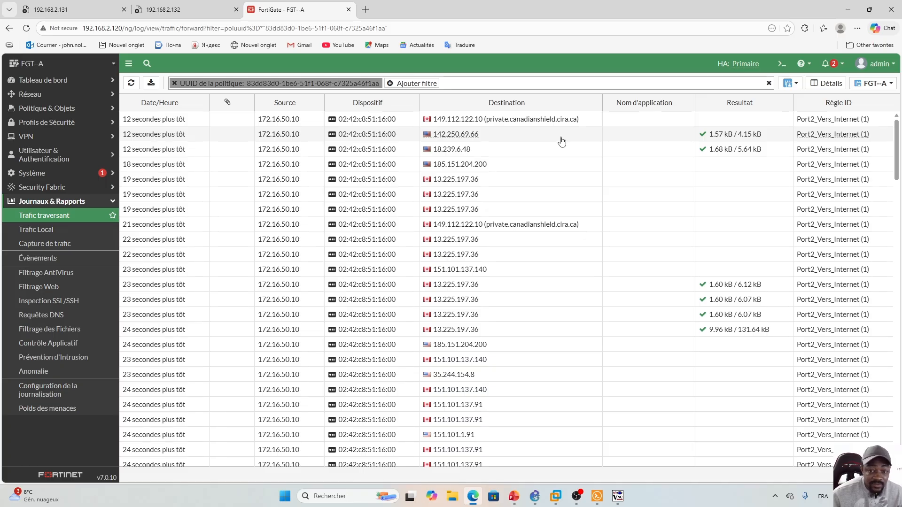
left_click(512, 501)
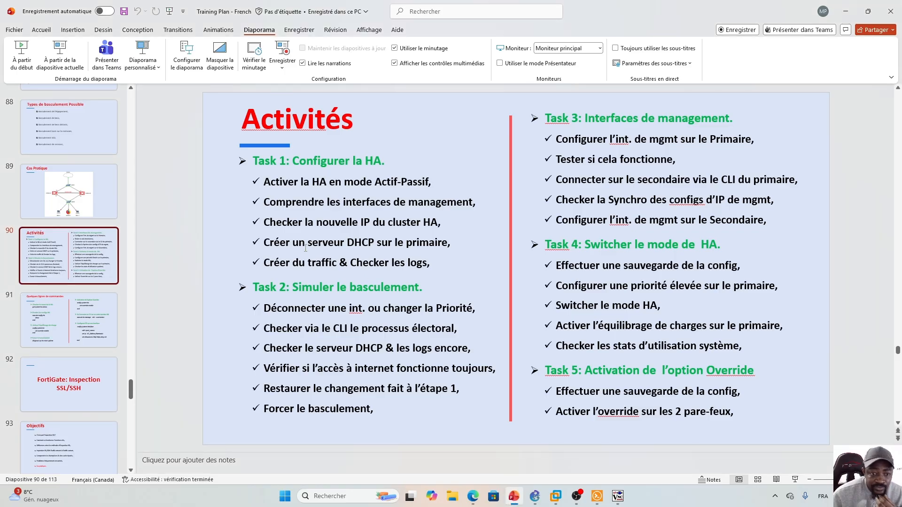
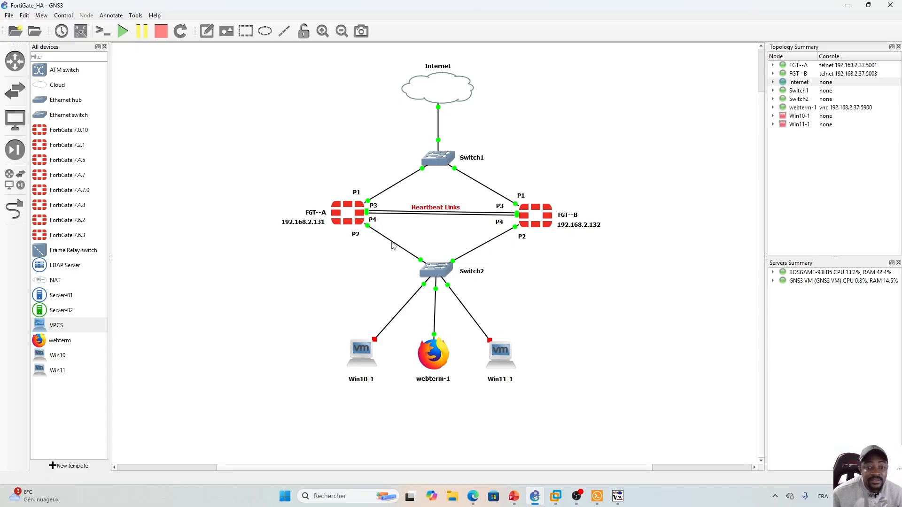
- Delete the GNS3 link between FGT-A's port 2 and Switch2, then go back to the FortiGate login page
right_click(393, 243)
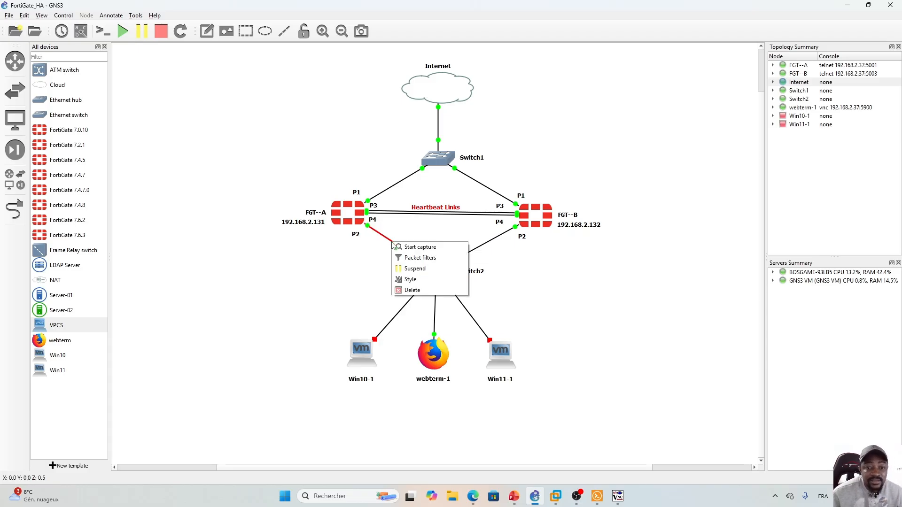
left_click(408, 291)
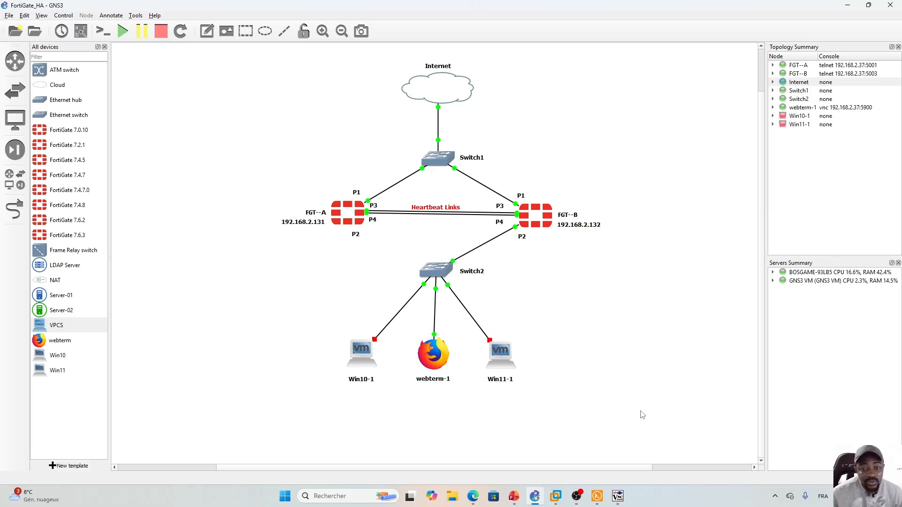
left_click(473, 496)
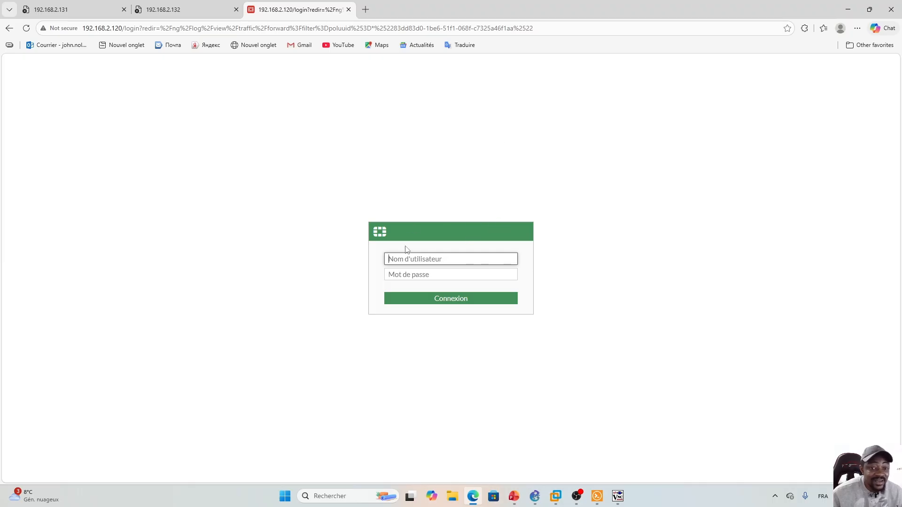
- Log in to FGT-A's console as admin and run 'get system ha status'
left_click(597, 496)
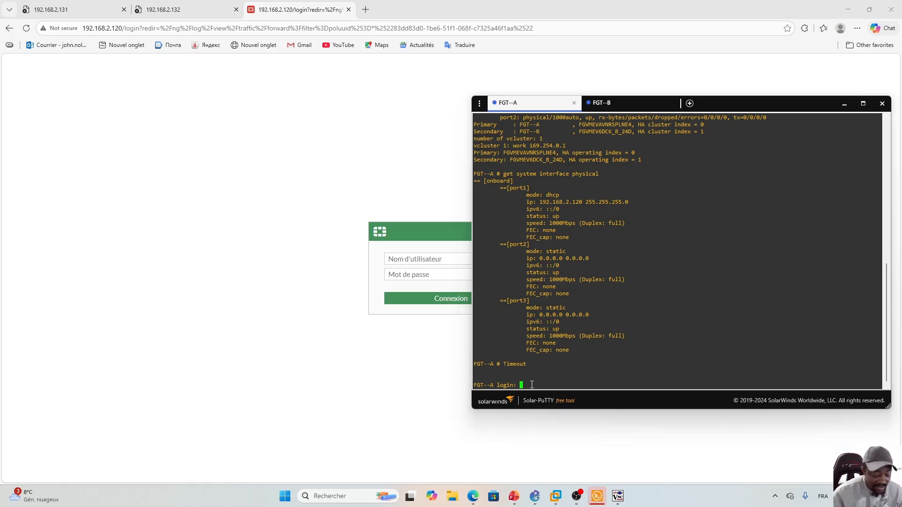
type("admin")
key("Return")
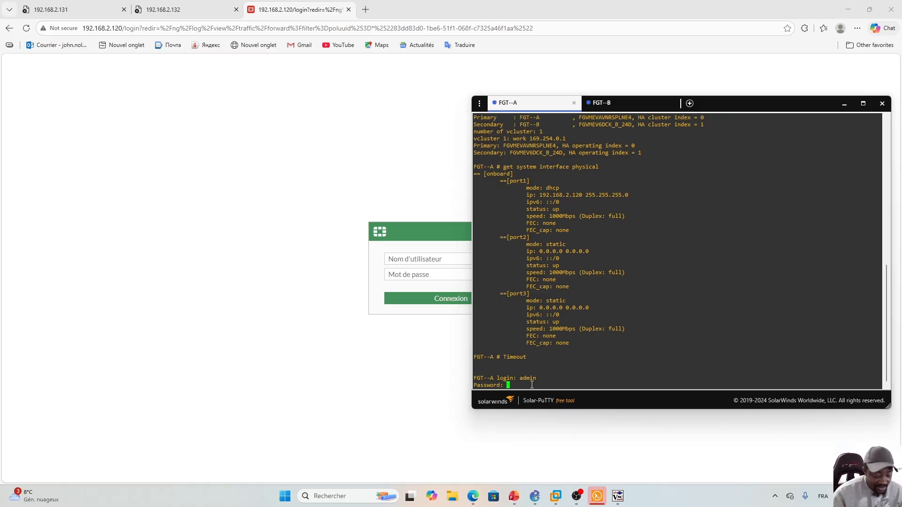
key("Return")
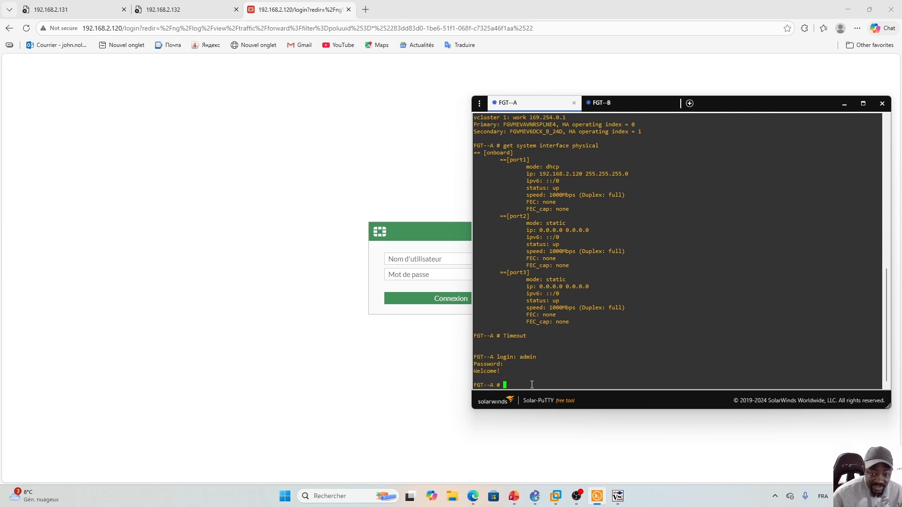
type("g")
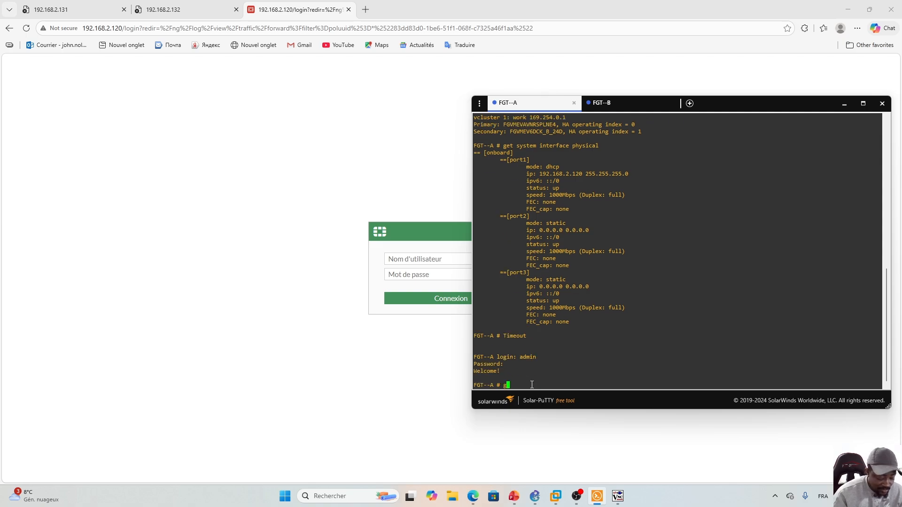
type("et system ")
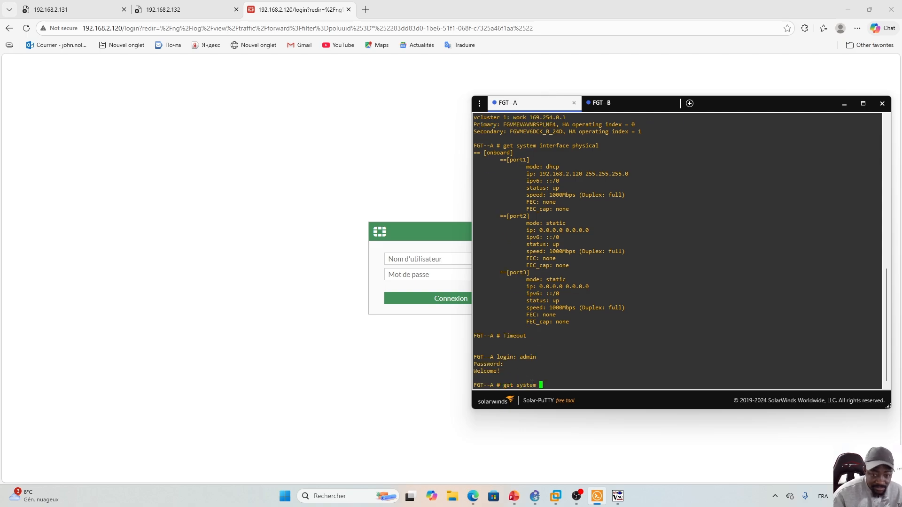
type("ha status")
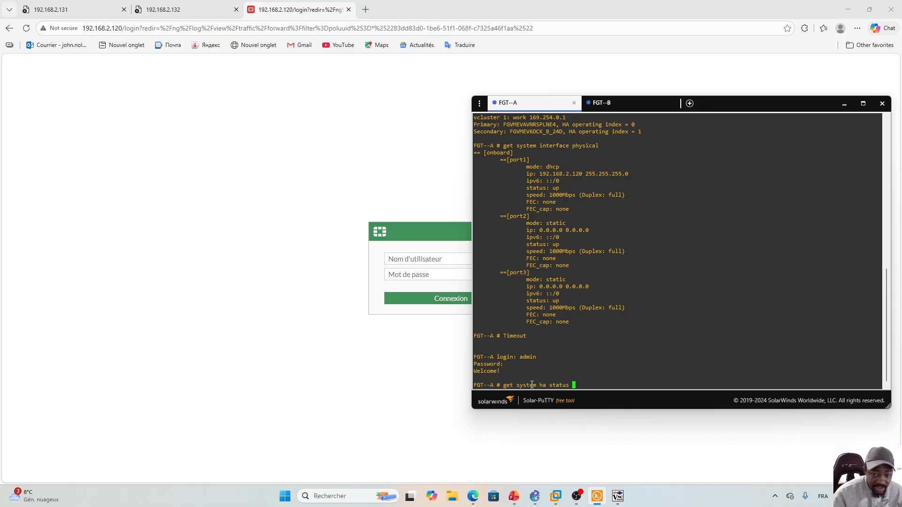
key("Return")
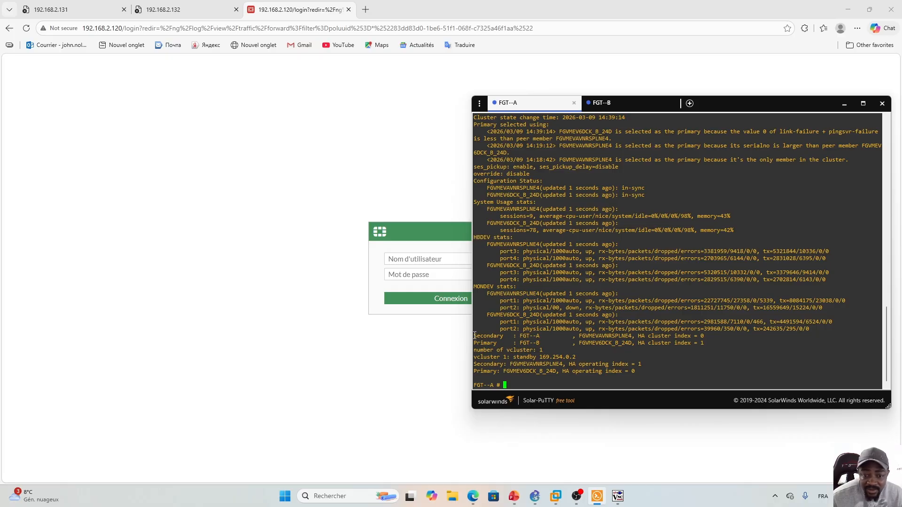
- Read the full HA status output showing FGT-A as Secondary and FGT-B as primary
left_click_drag(475, 336, 504, 336)
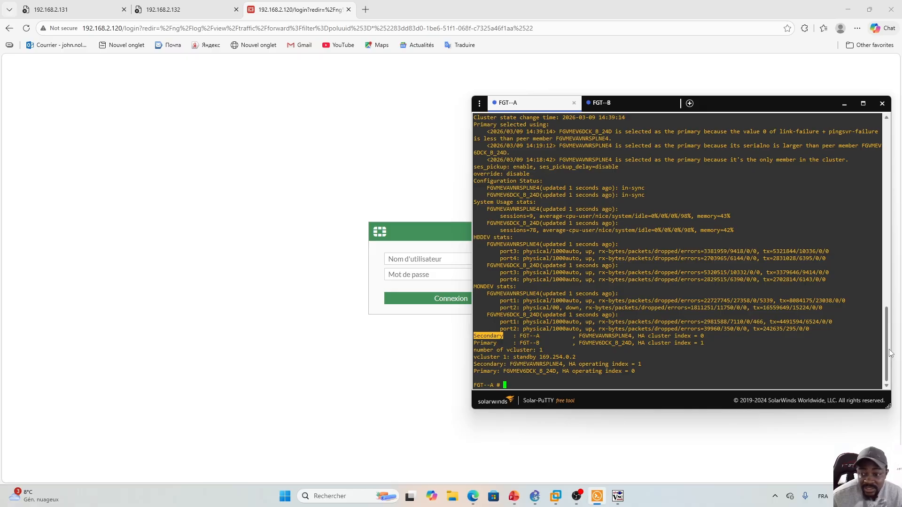
scroll(888, 343, "up", 2)
scroll(888, 343, "up", 5)
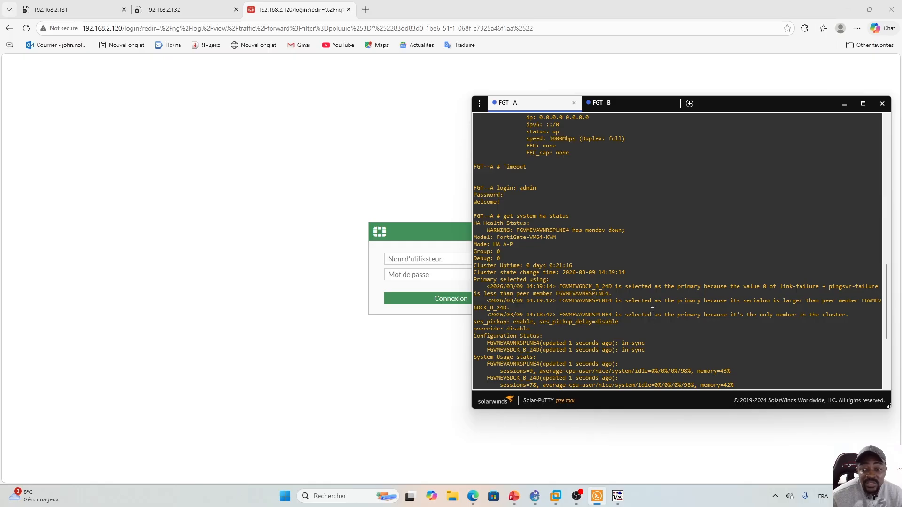
left_click(863, 103)
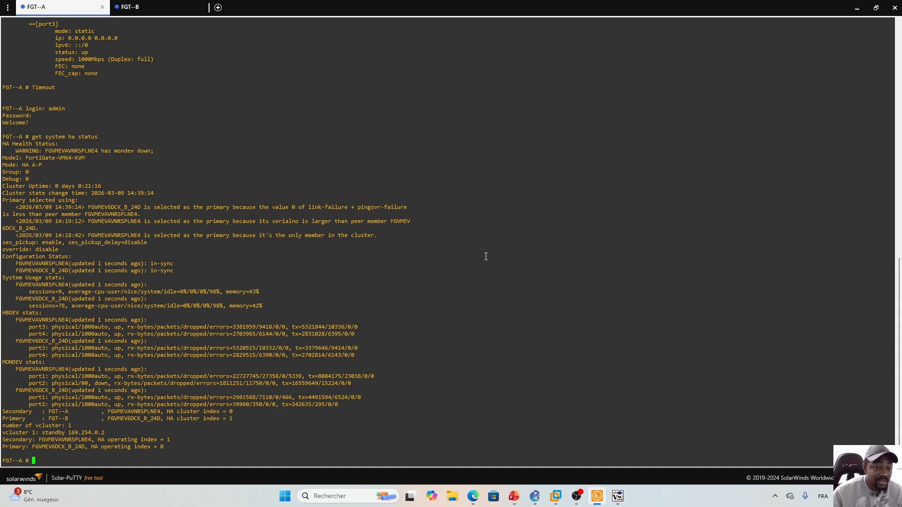
left_click(876, 7)
left_click(413, 245)
- Sign in to the FortiGate web GUI as admin with the account password
left_click(413, 259)
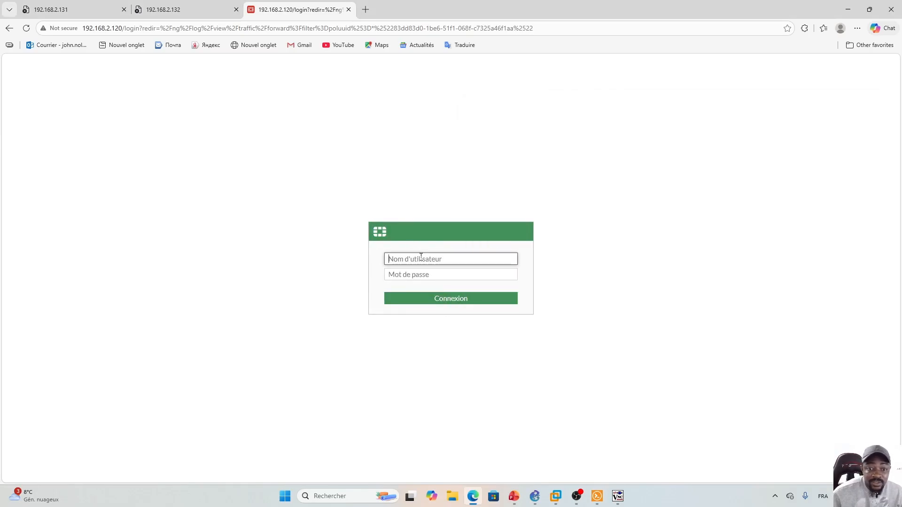
type("admin")
key("Tab")
type("•••")
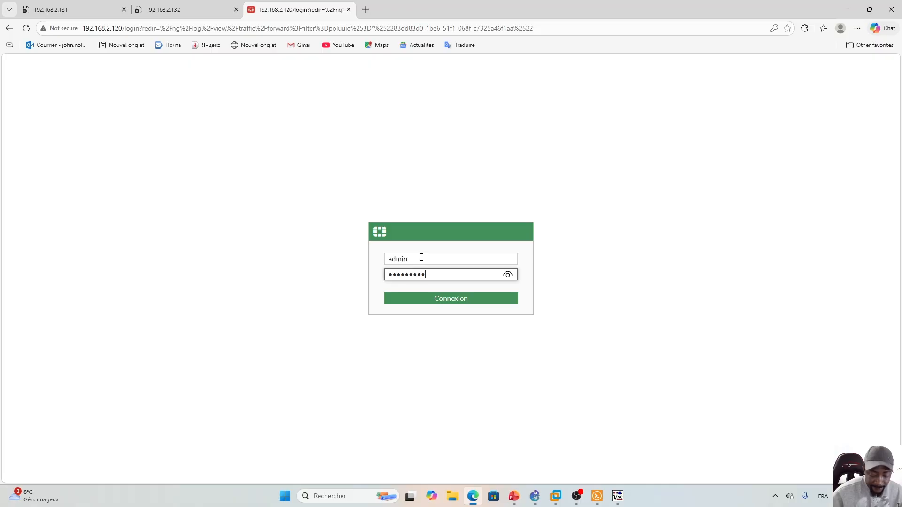
key("Return")
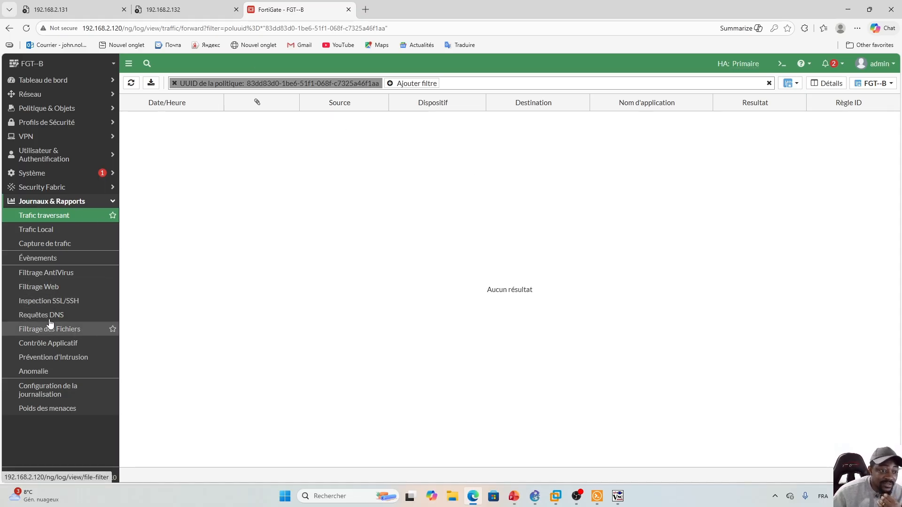
- Confirm FGT-B is primary under Haute Disponibilité, then view the Politique de Pare-feu list
left_click(74, 175)
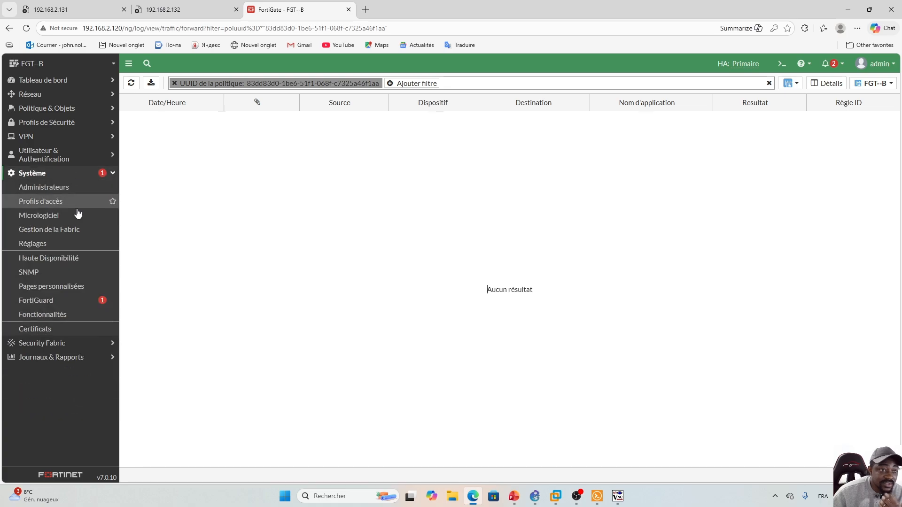
left_click(48, 258)
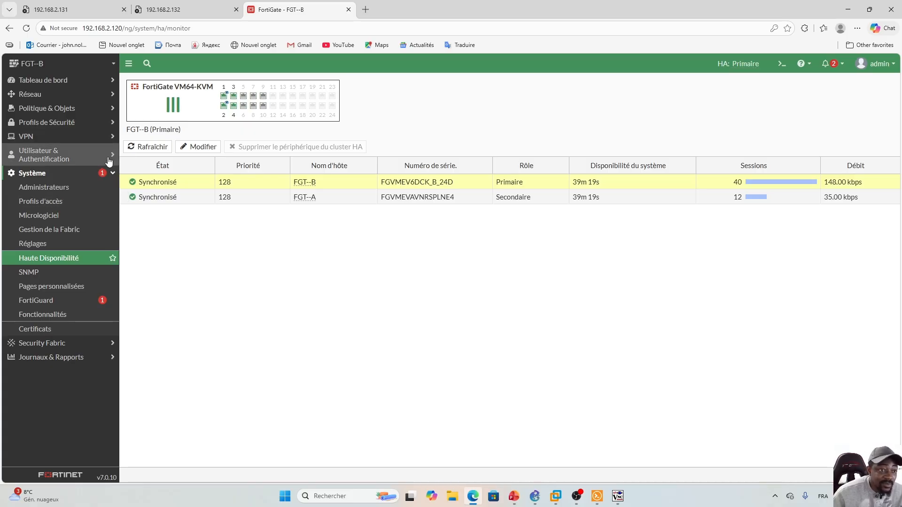
left_click(106, 137)
left_click(105, 137)
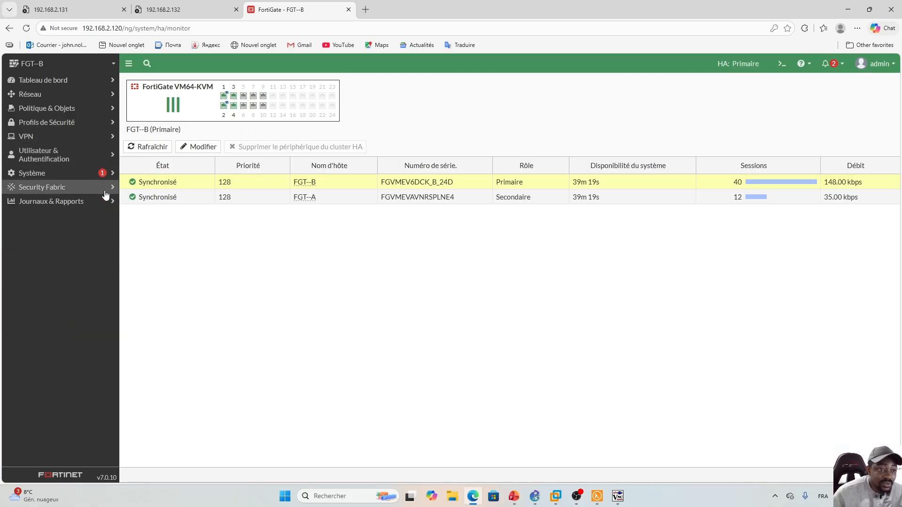
left_click(106, 110)
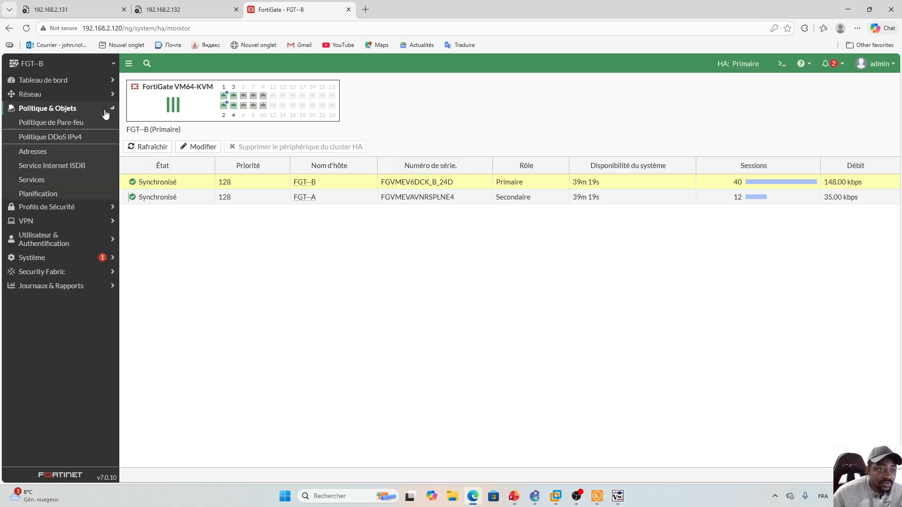
left_click(60, 124)
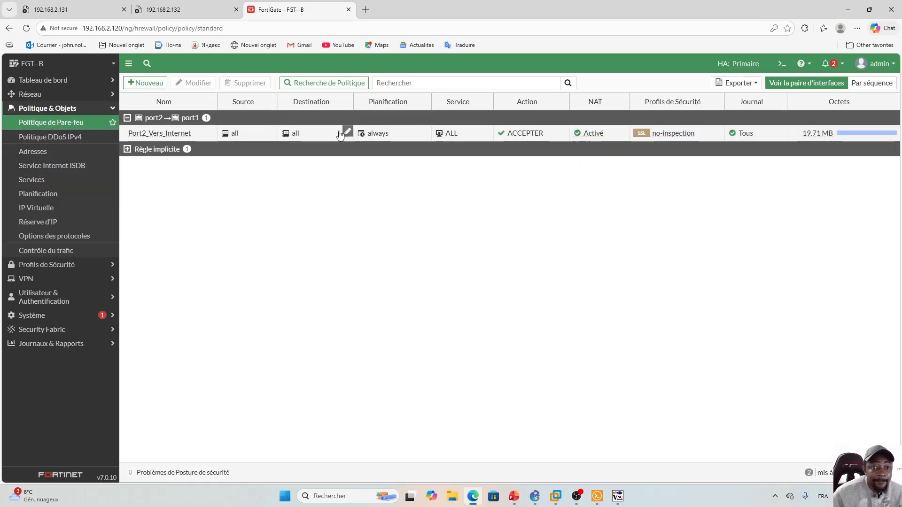
right_click(313, 132)
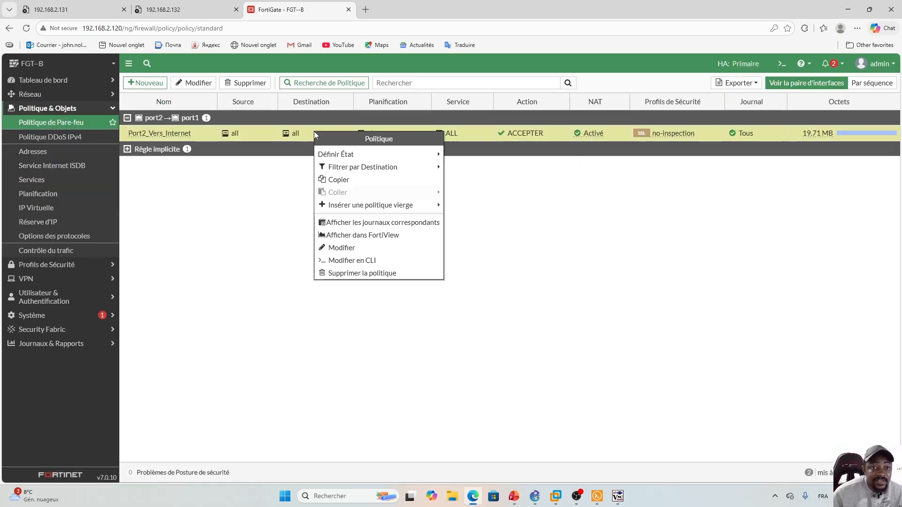
left_click(376, 224)
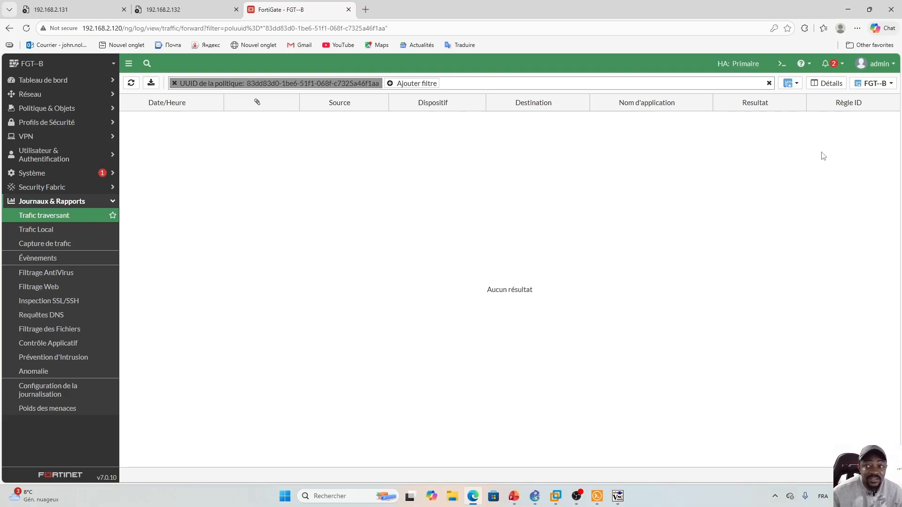
mouse_move(877, 86)
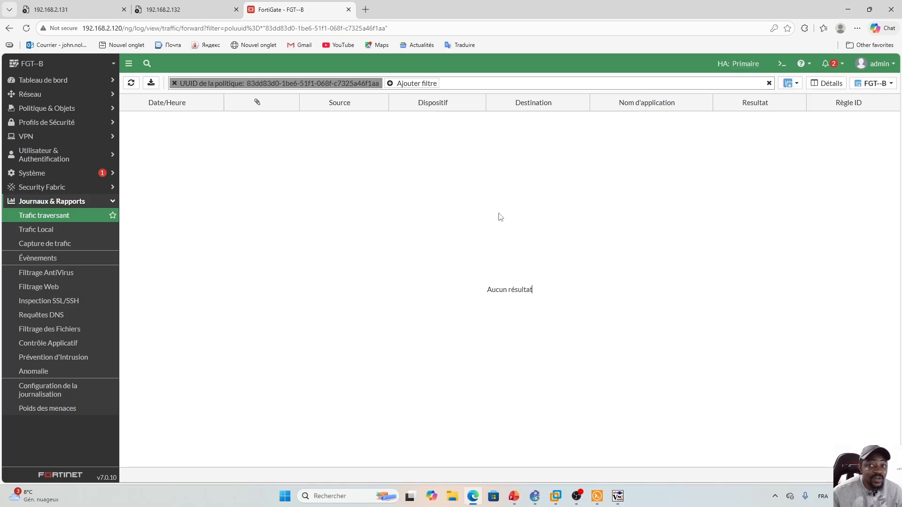
left_click(894, 83)
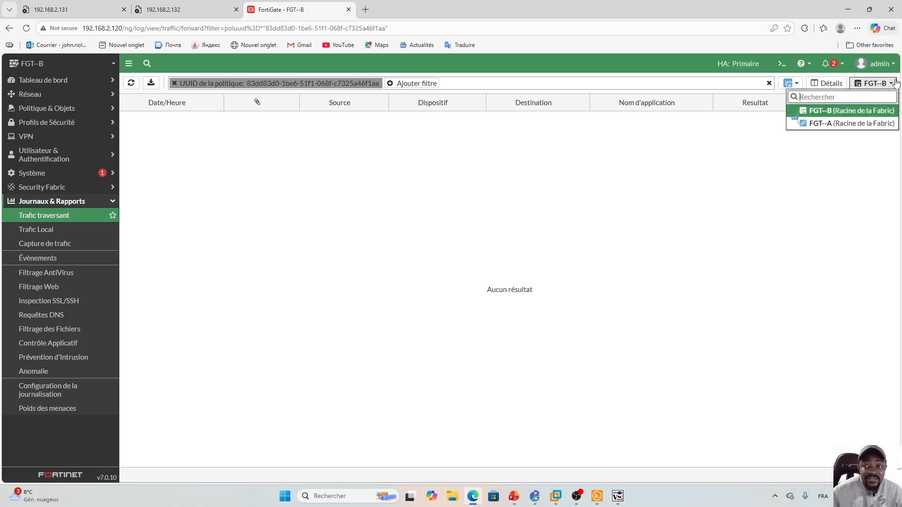
left_click(874, 123)
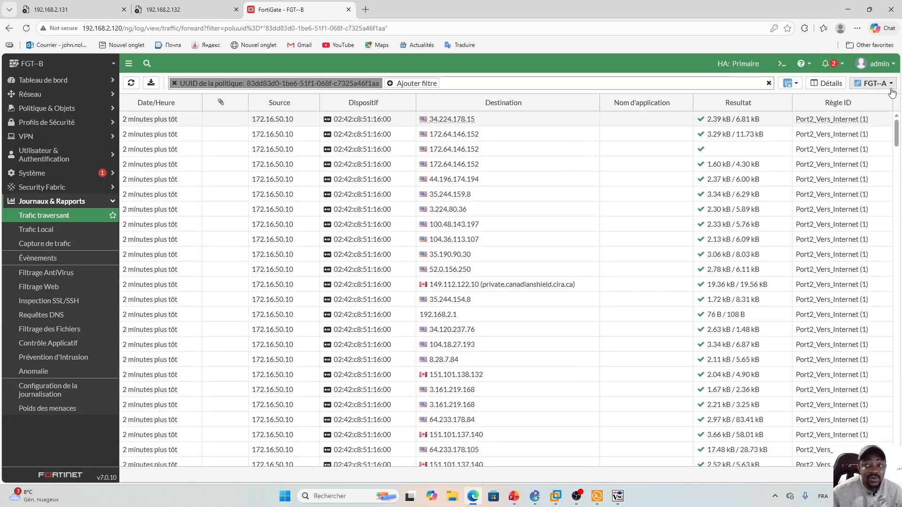
left_click(874, 84)
left_click(866, 112)
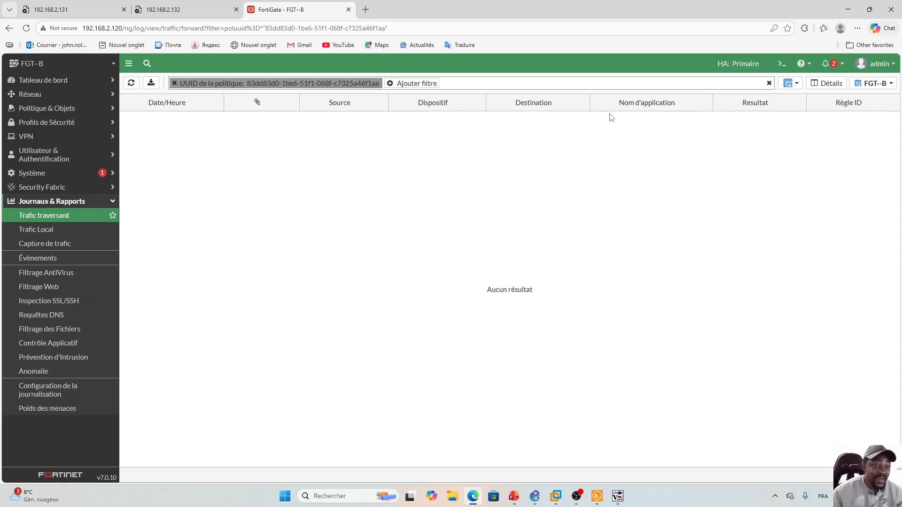
- Switch the forward traffic log between FGT--A and FGT--B to show new Port2_Vers_Internet entries
left_click(874, 83)
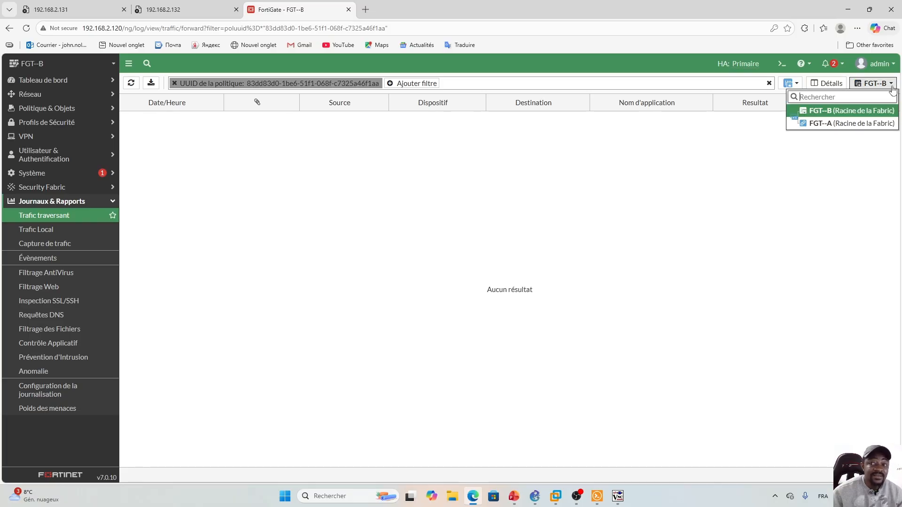
left_click(553, 195)
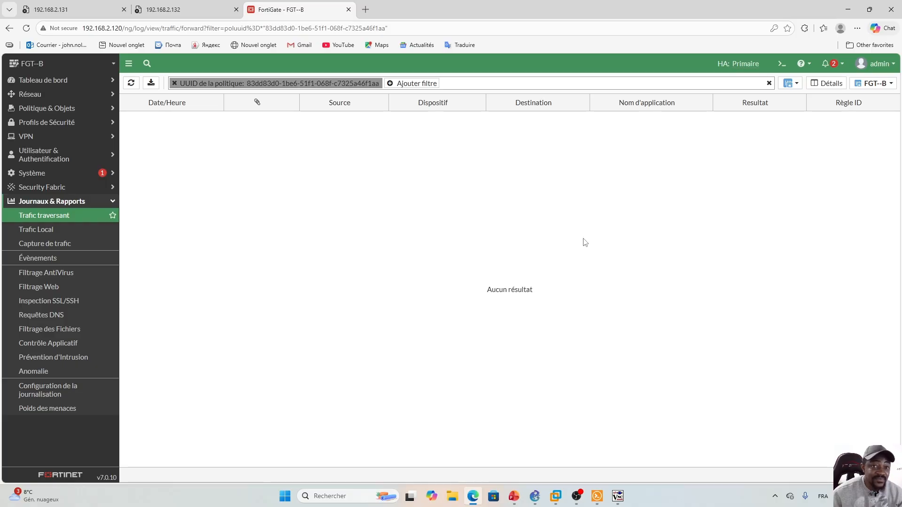
left_click(874, 84)
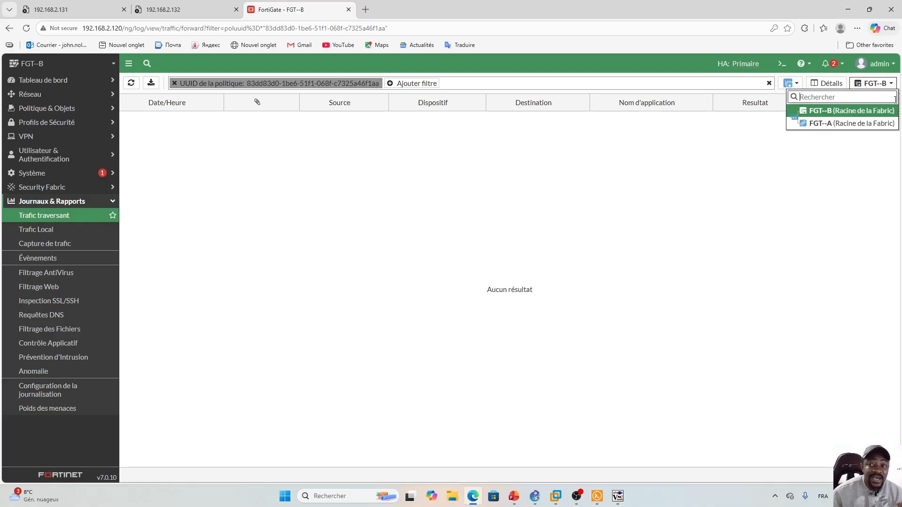
left_click(851, 125)
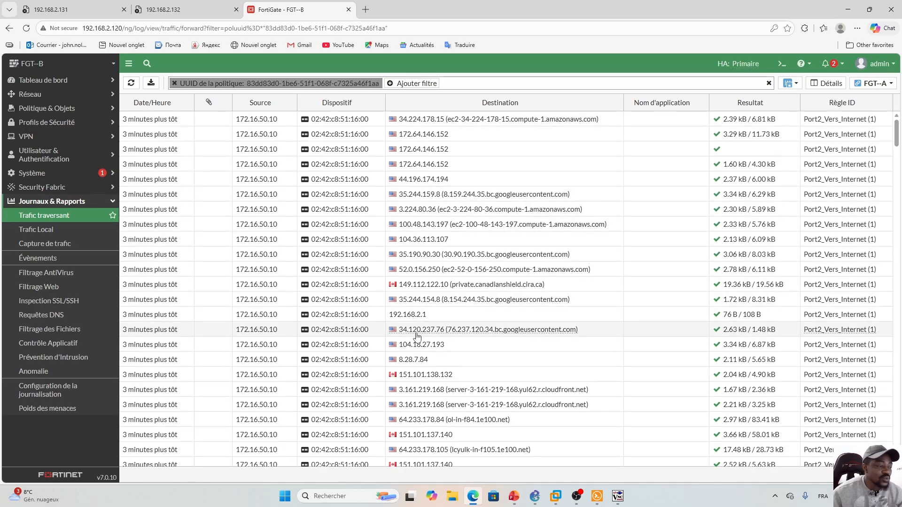
mouse_move(420, 337)
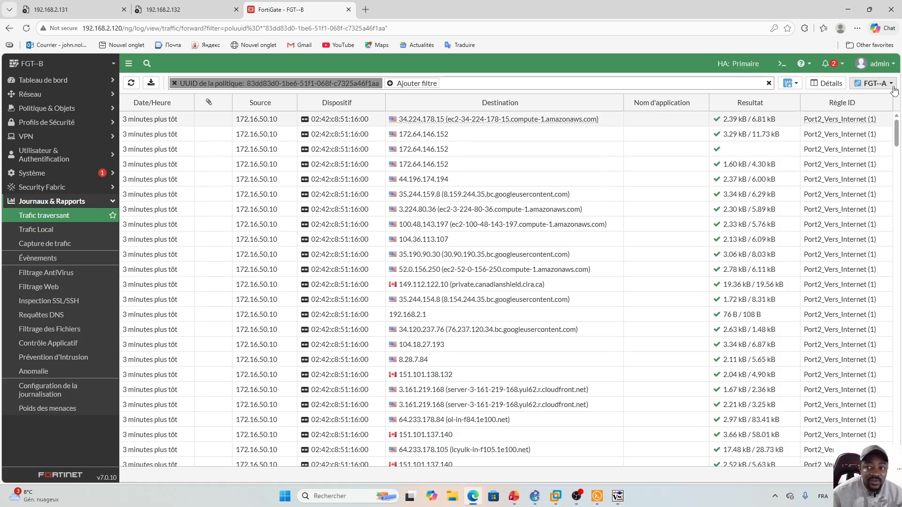
left_click(874, 83)
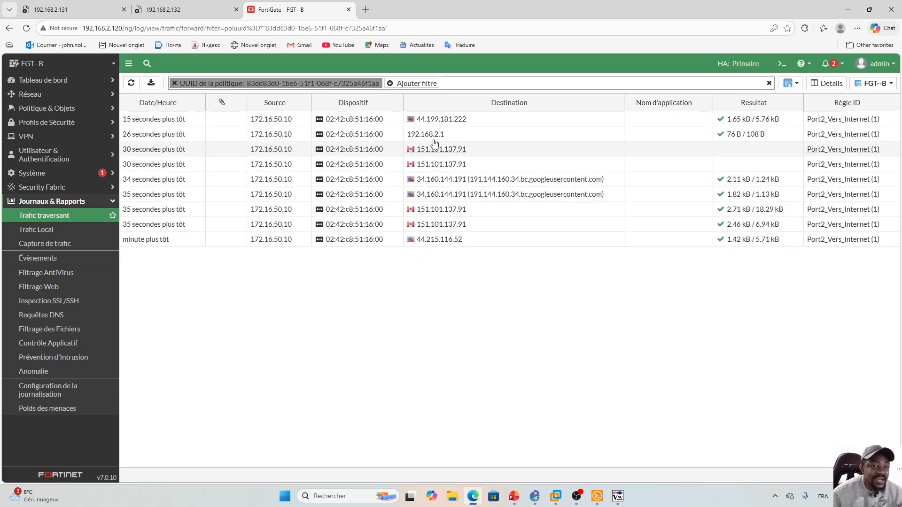
- Check the lab client's desktop, return to the FortiGate traffic log, then bring up PowerPoint
left_click(598, 497)
left_click(618, 496)
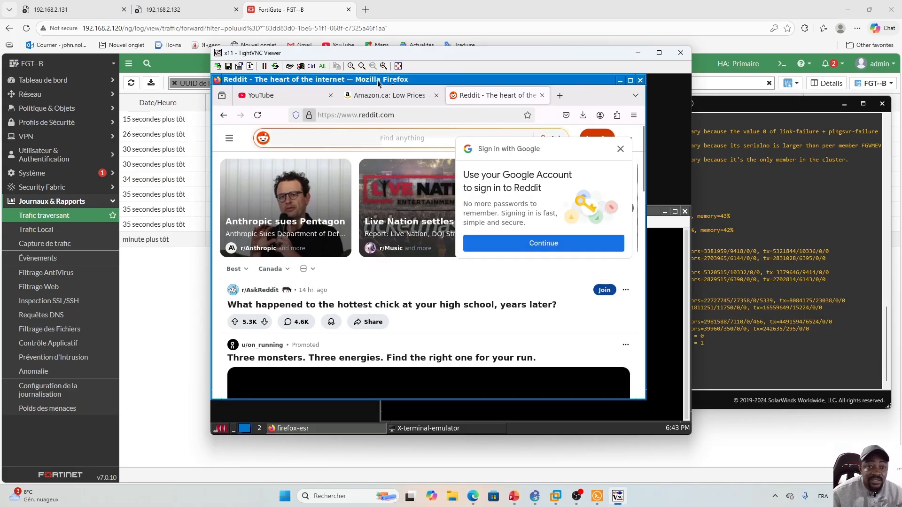
left_click(641, 55)
left_click(407, 319)
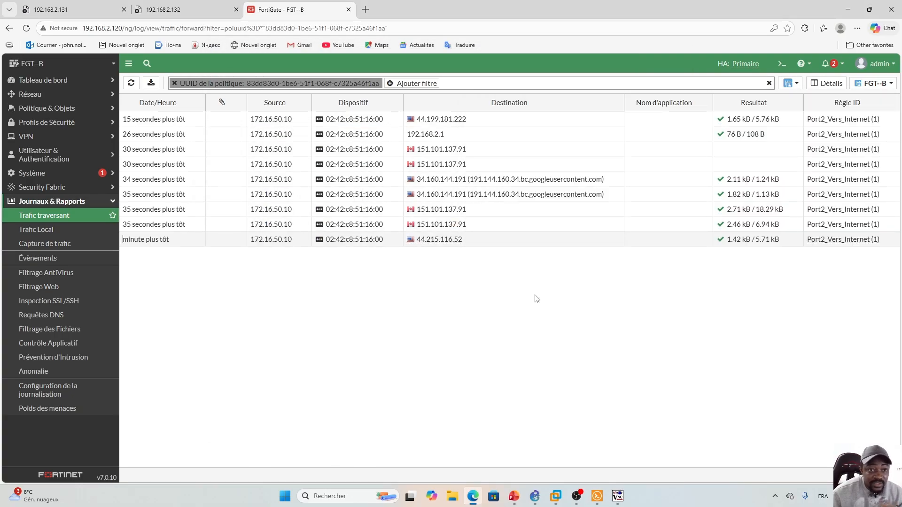
left_click(515, 498)
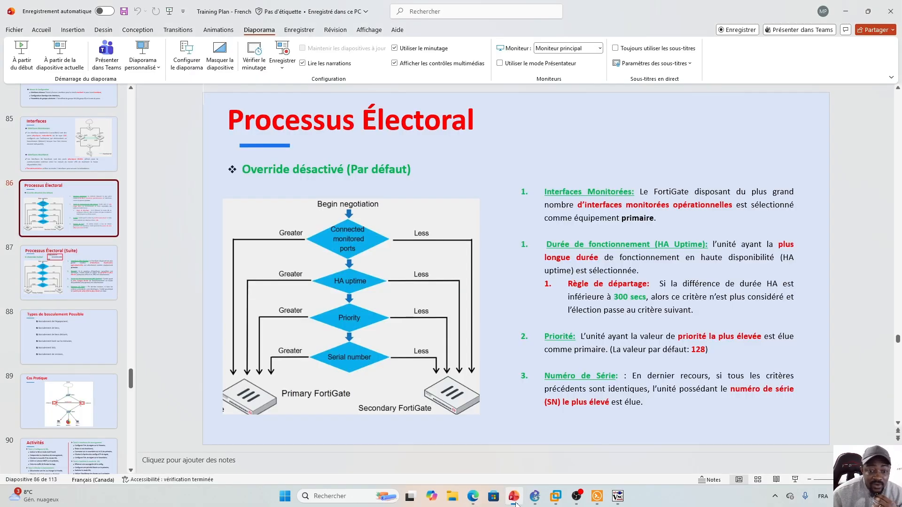
- Jump to slide 90, the Activités task list, before returning to the GNS3 lab
scroll(70, 282, "down", 4)
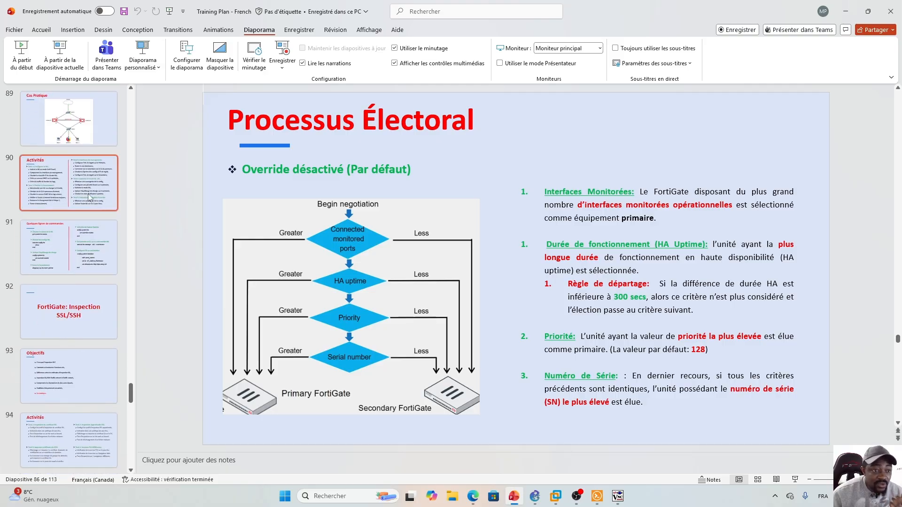
left_click(89, 197)
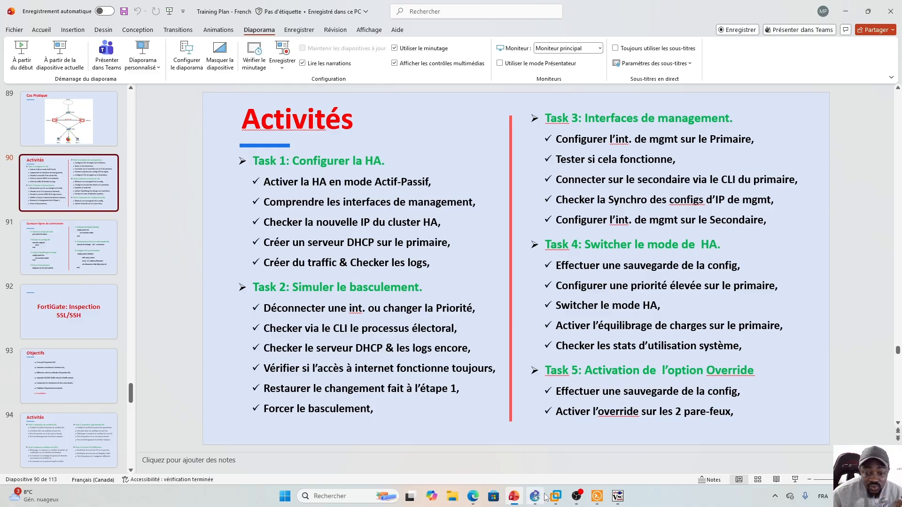
left_click(536, 466)
- Reload Reddit in the lab client's Firefox and open Temu Canada in a new tab
left_click(618, 496)
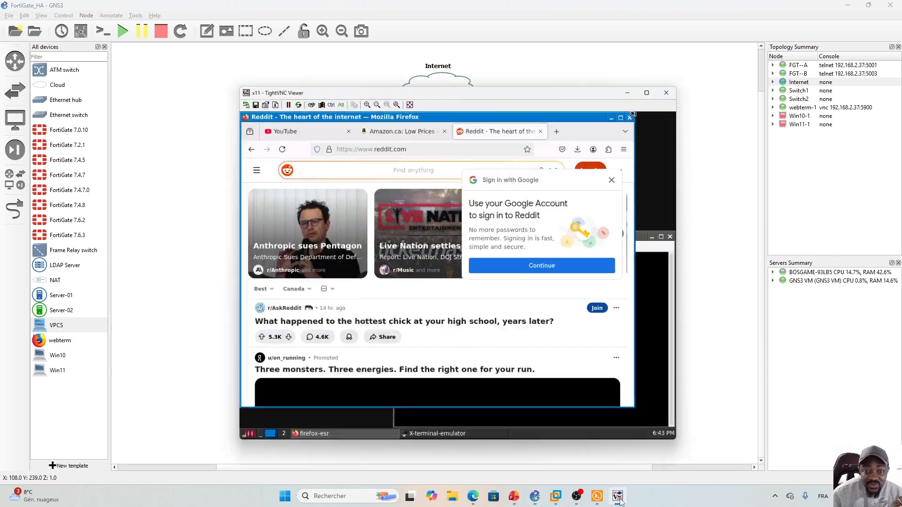
left_click(256, 120)
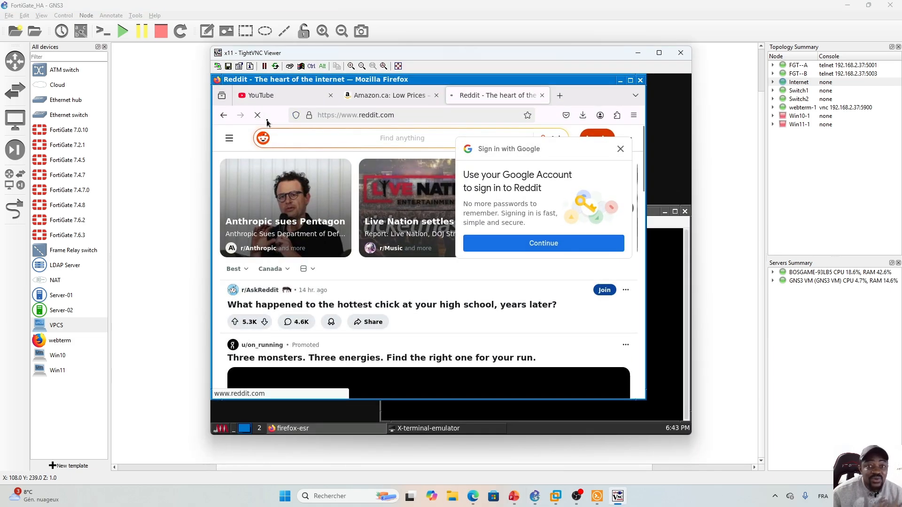
left_click(560, 95)
left_click(413, 305)
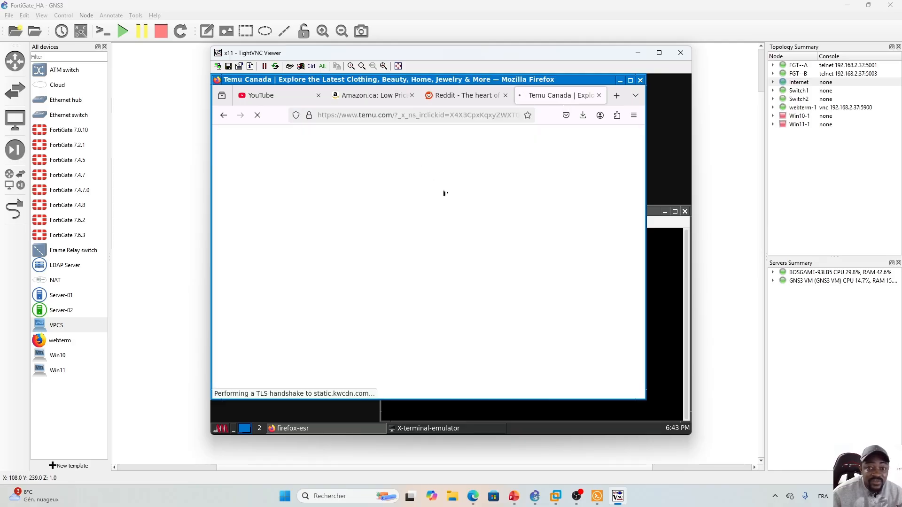
left_click(357, 96)
left_click(271, 96)
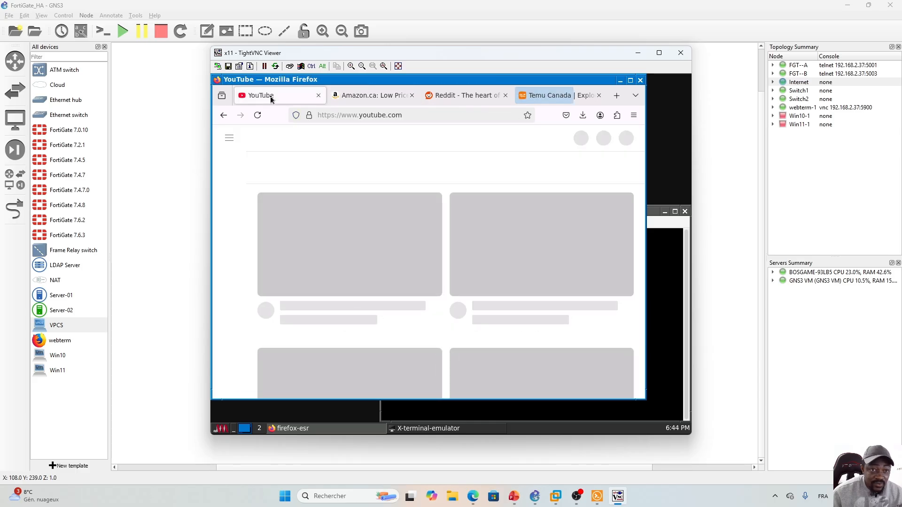
left_click(559, 95)
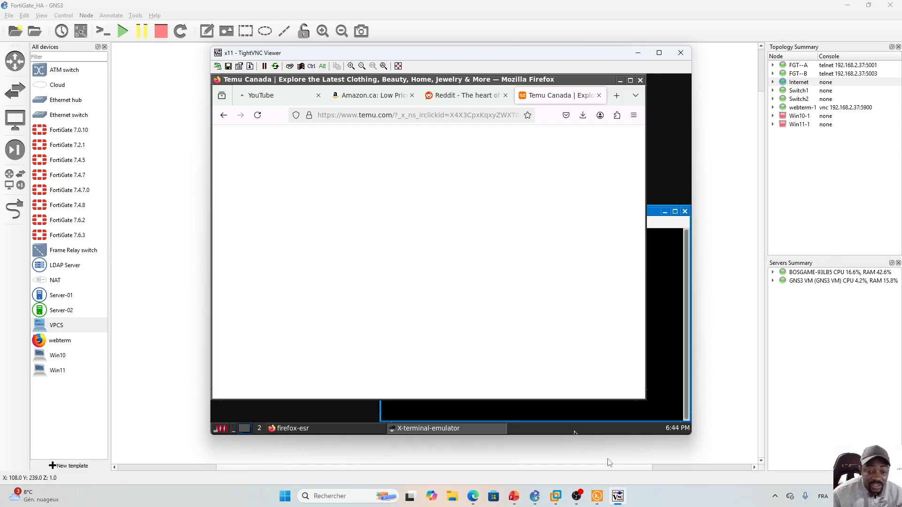
left_click(516, 497)
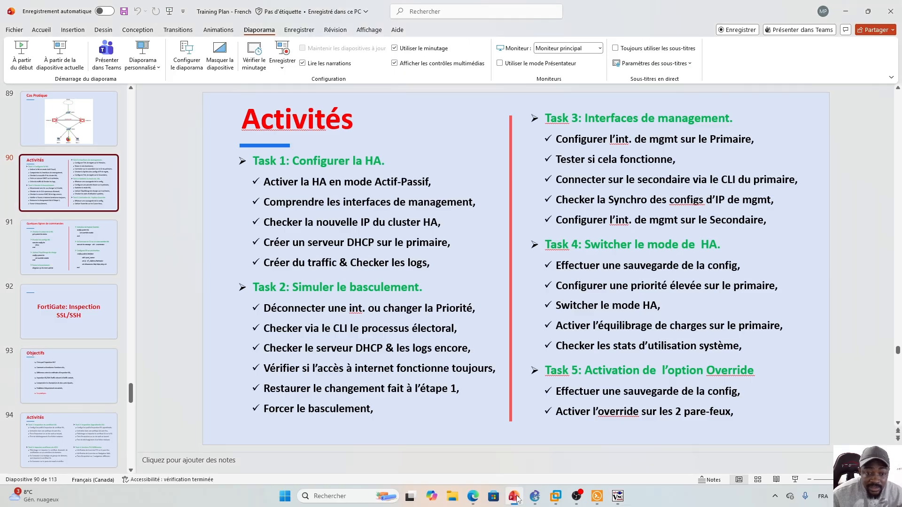
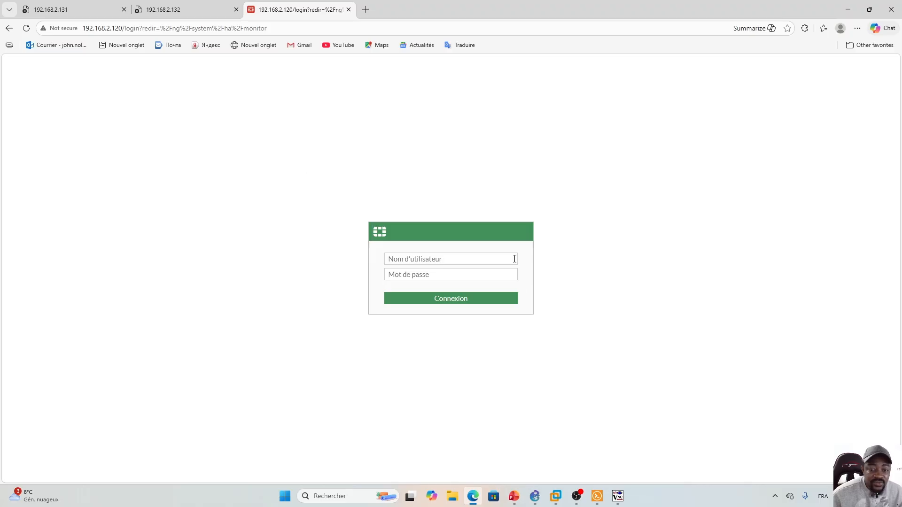
- Sign in to the FortiGate GUI as admin, check the HA monitor, then show PowerPoint slide 91
left_click(598, 497)
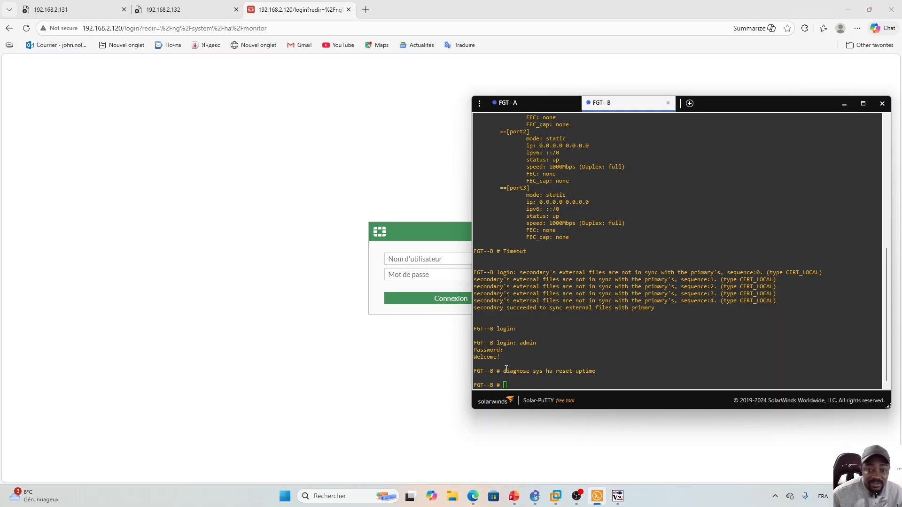
left_click(375, 378)
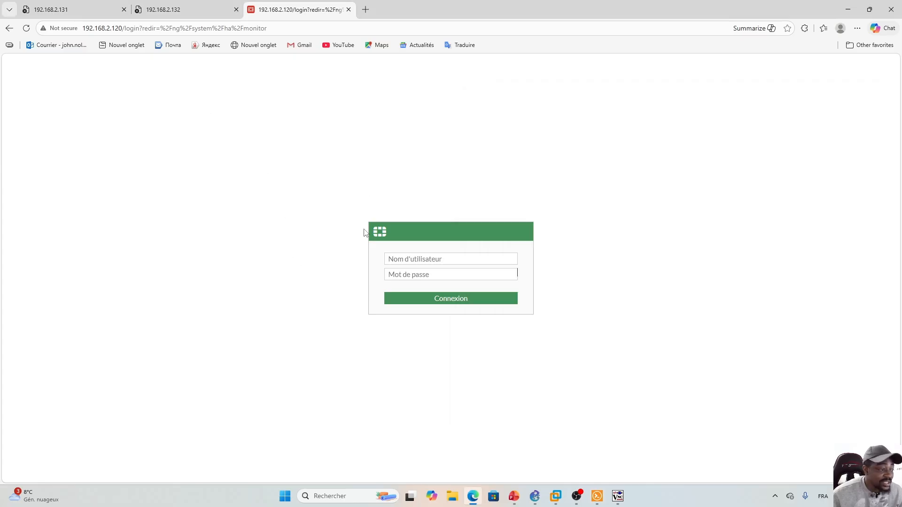
left_click(415, 259)
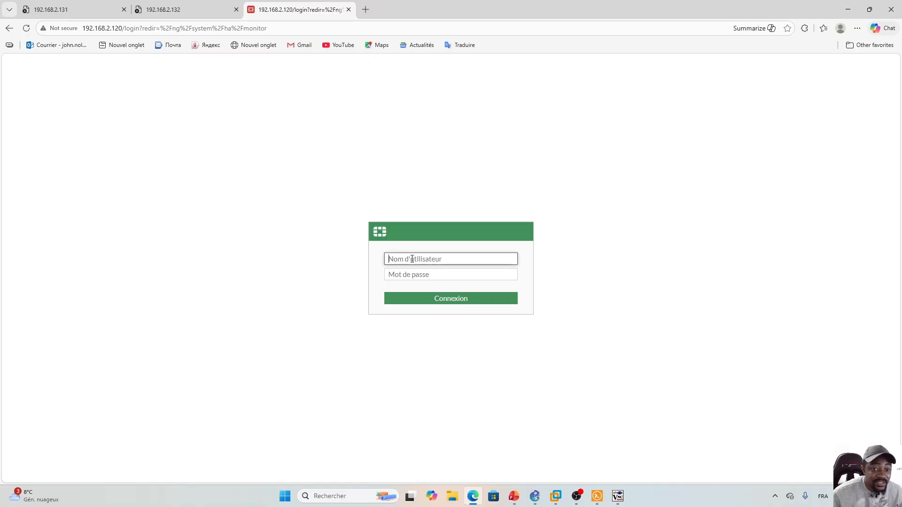
type("admin")
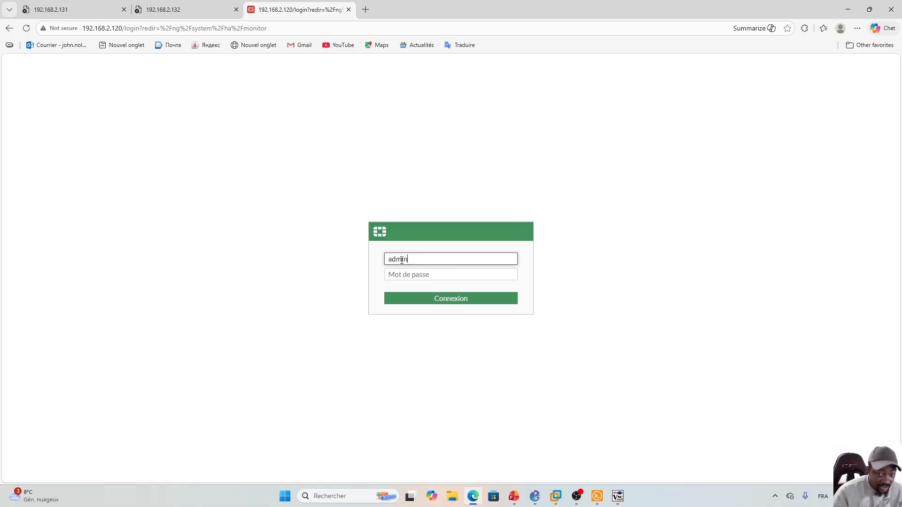
key("Tab")
type("***")
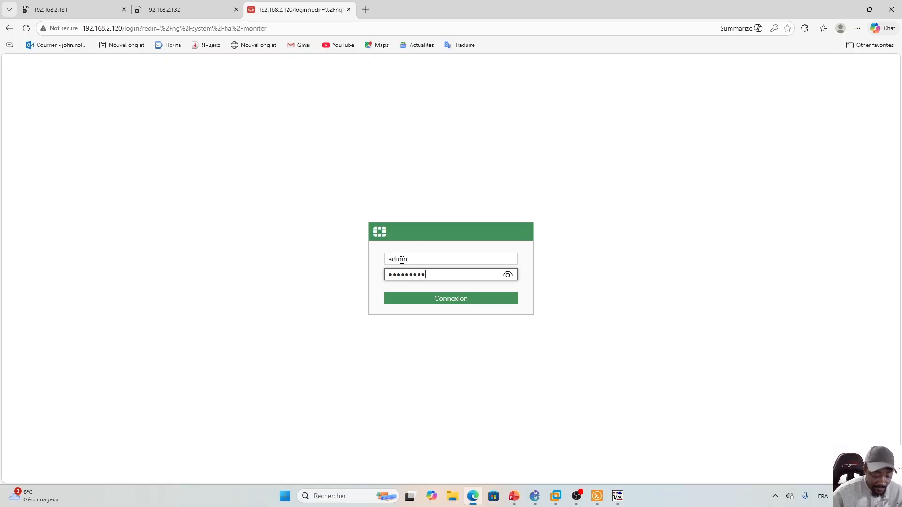
key("Return")
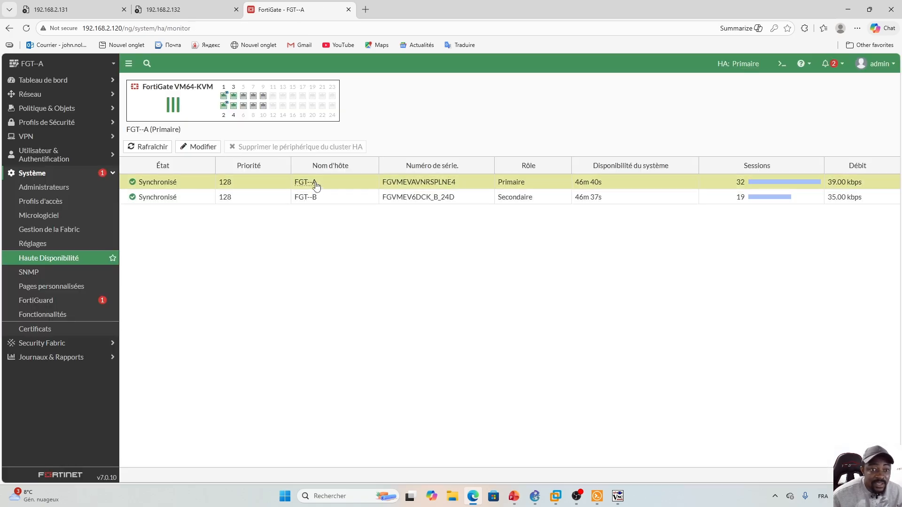
mouse_move(312, 183)
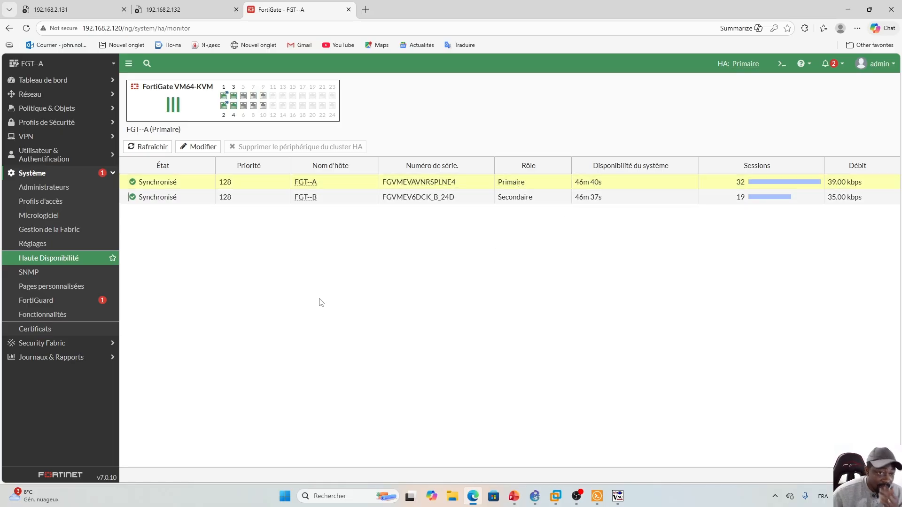
left_click(514, 498)
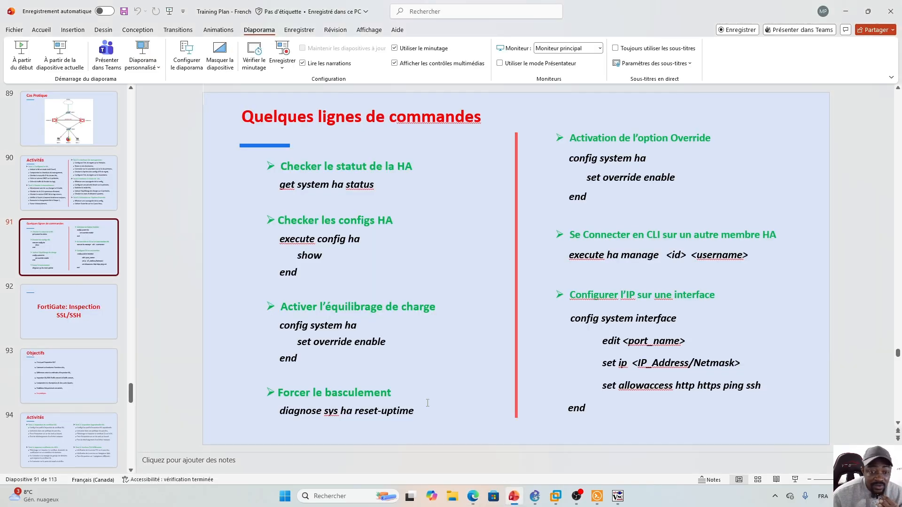
- Flip between slide 91's HA CLI commands and slide 90, settling on the Activités task list
key("Page_Up")
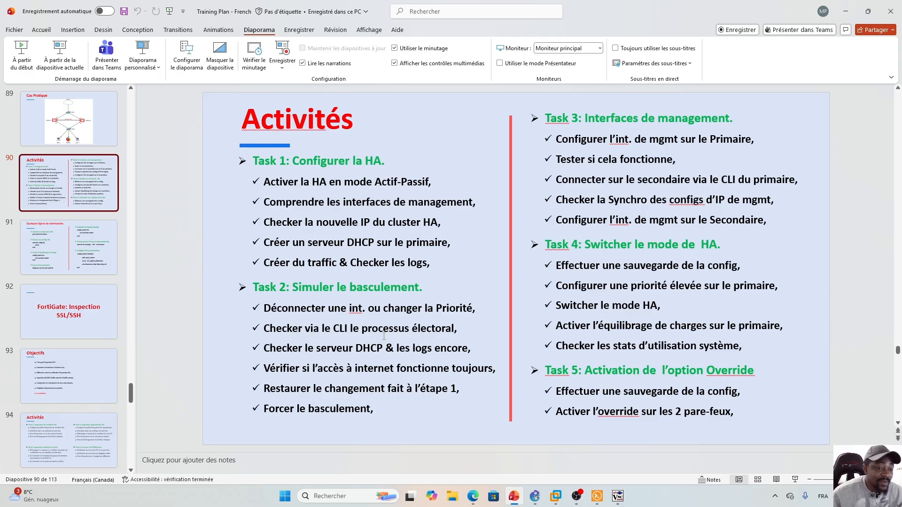
key("Down")
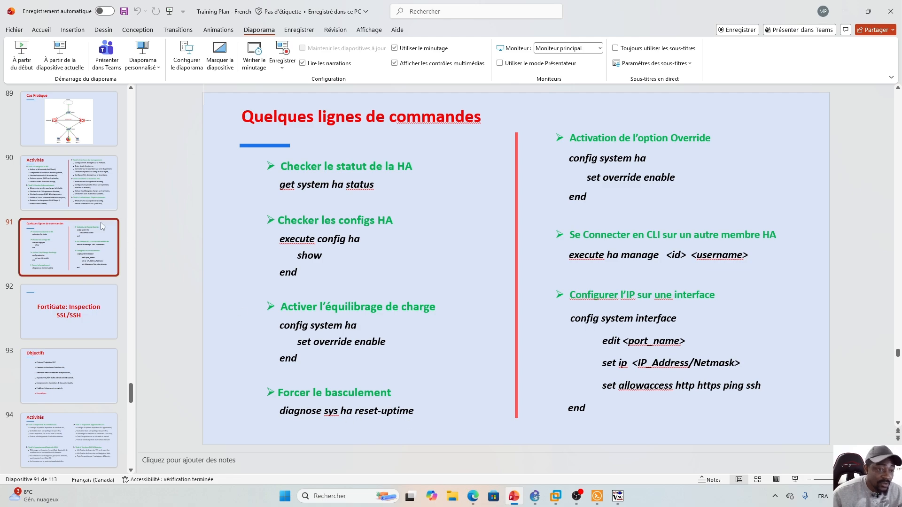
key("Up")
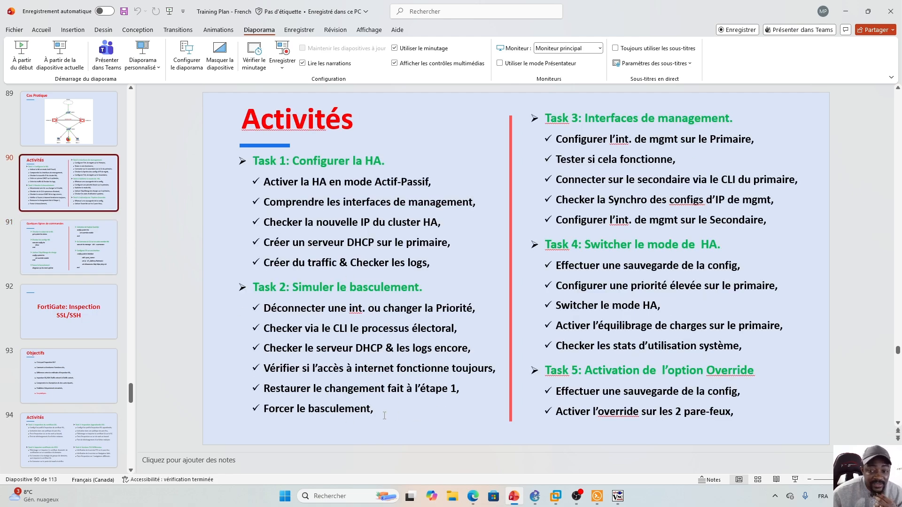
left_click(413, 415)
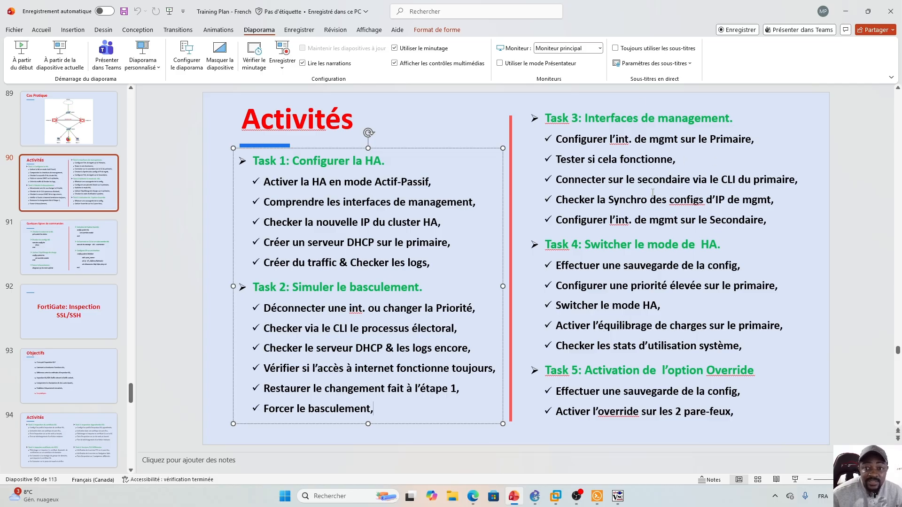
- Retry loading the unreachable 192.168.2.132 and 192.168.2.131 pages in Edge
left_click(473, 497)
left_click(183, 9)
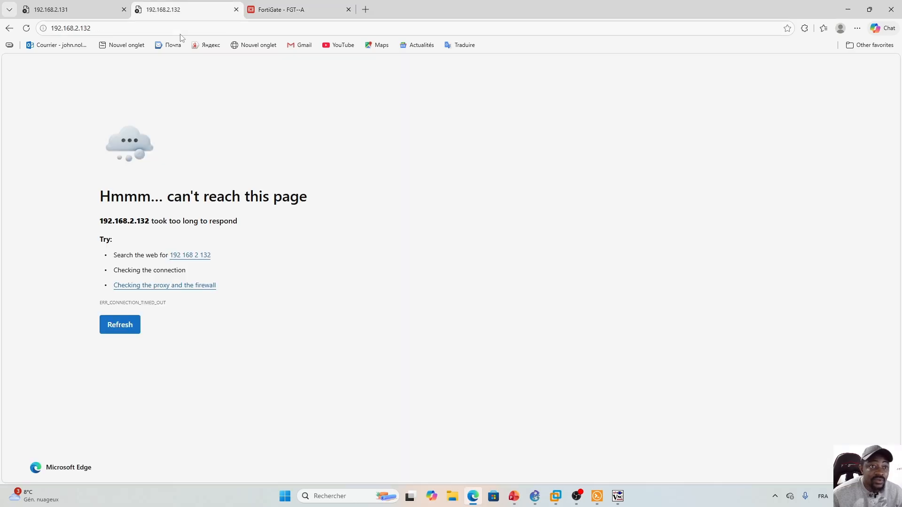
left_click(26, 29)
left_click(57, 10)
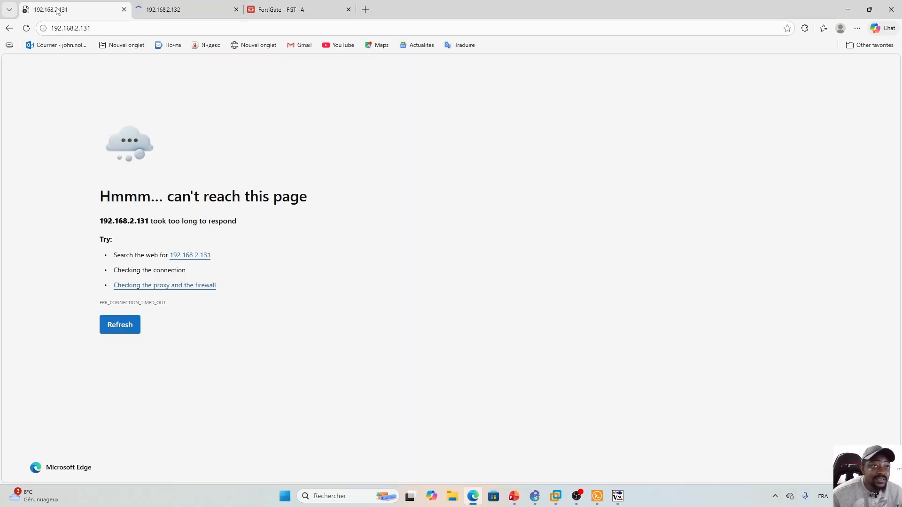
left_click(28, 28)
- Review the HA cluster settings and FGT--B's peer settings on FGT--A, cancelling both without changes
left_click(293, 10)
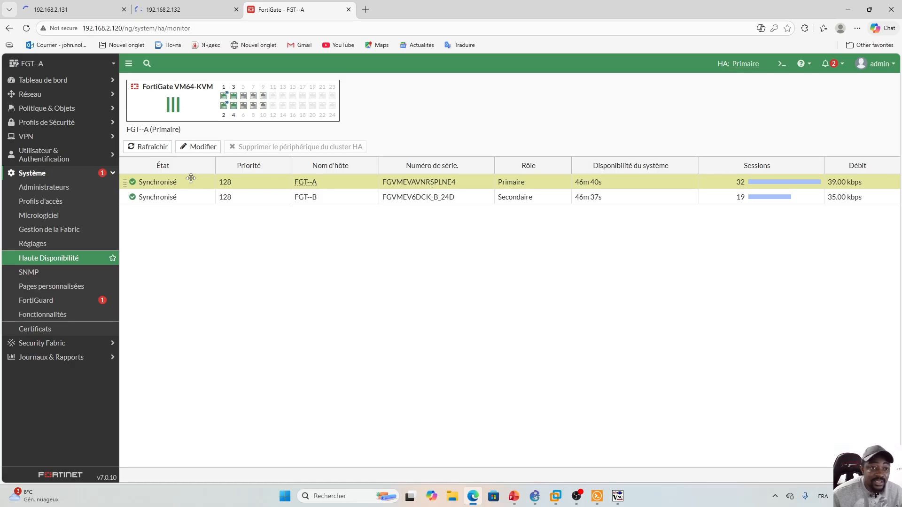
left_click(197, 148)
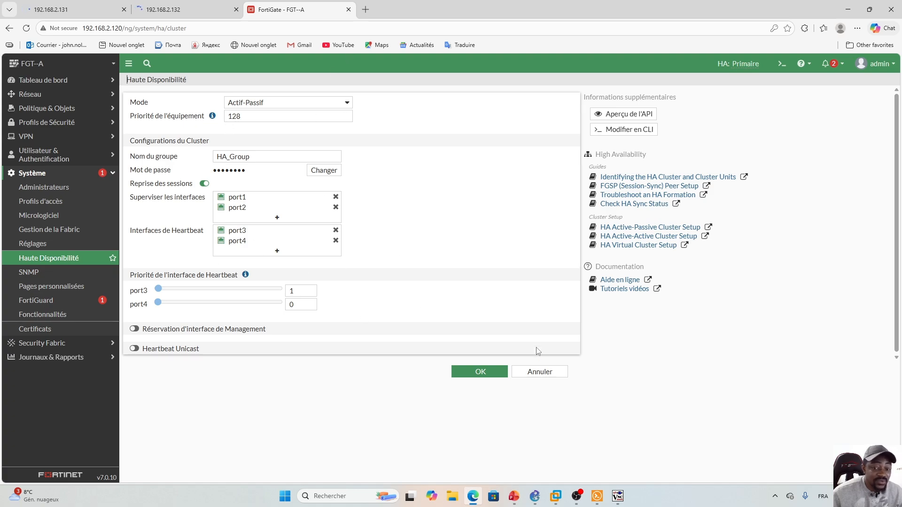
left_click(534, 371)
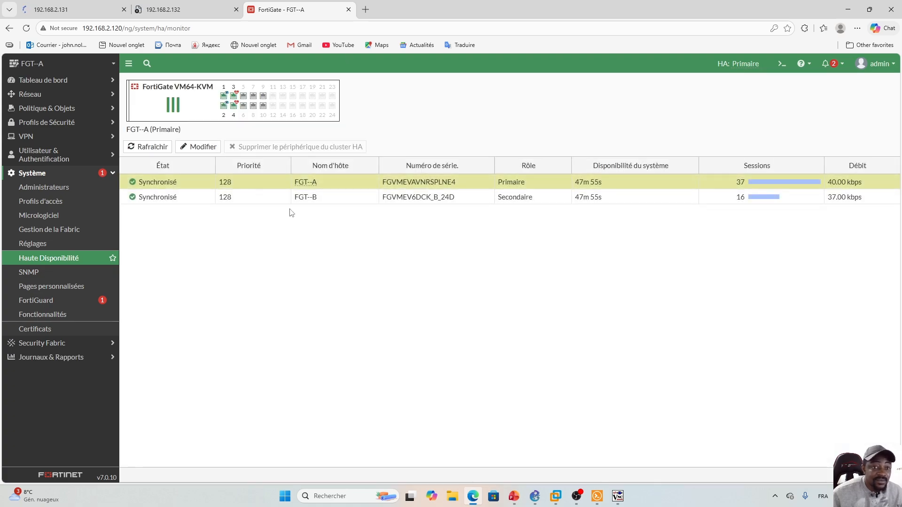
left_click(253, 202)
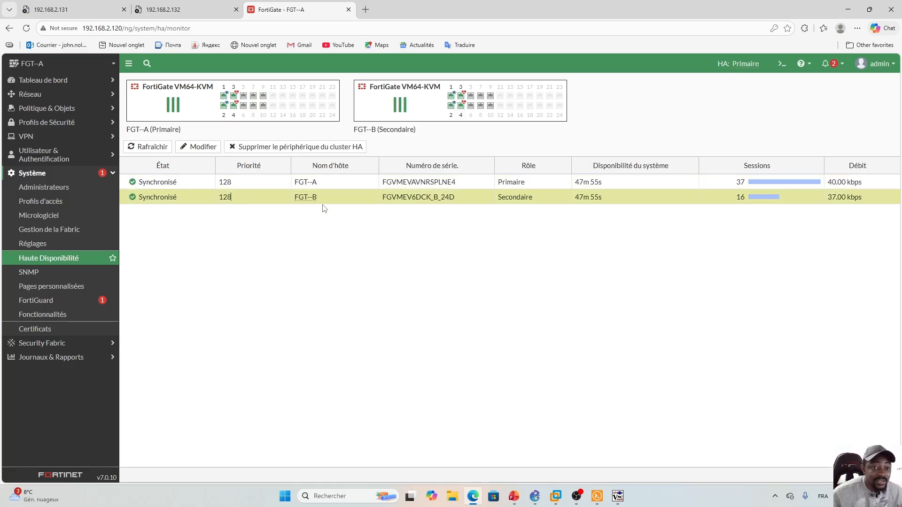
left_click(198, 147)
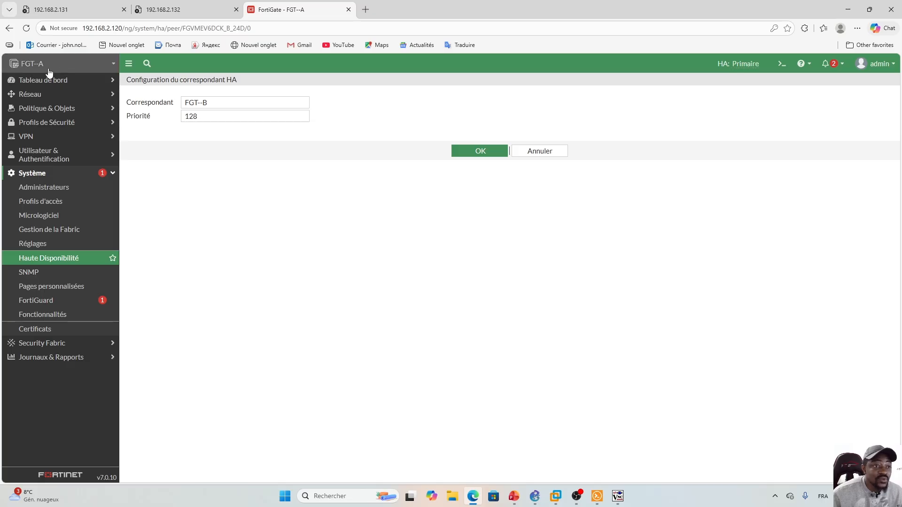
left_click(552, 153)
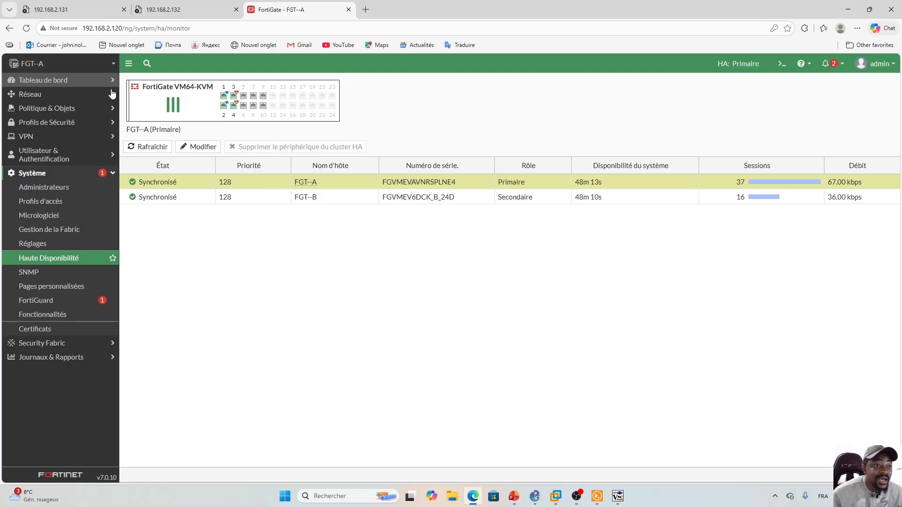
- Browse FGT--A's interface and static route lists, then reload the 192.168.2.132 page
left_click(32, 94)
left_click(86, 113)
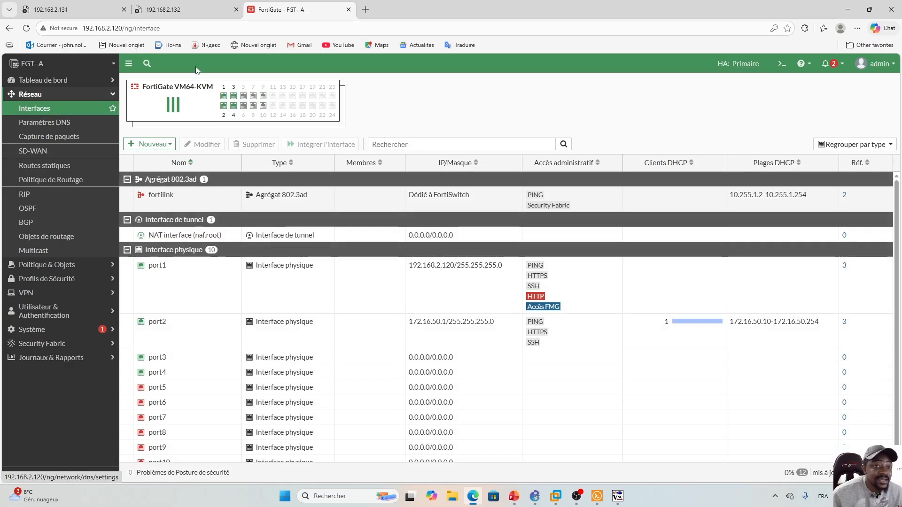
left_click(36, 168)
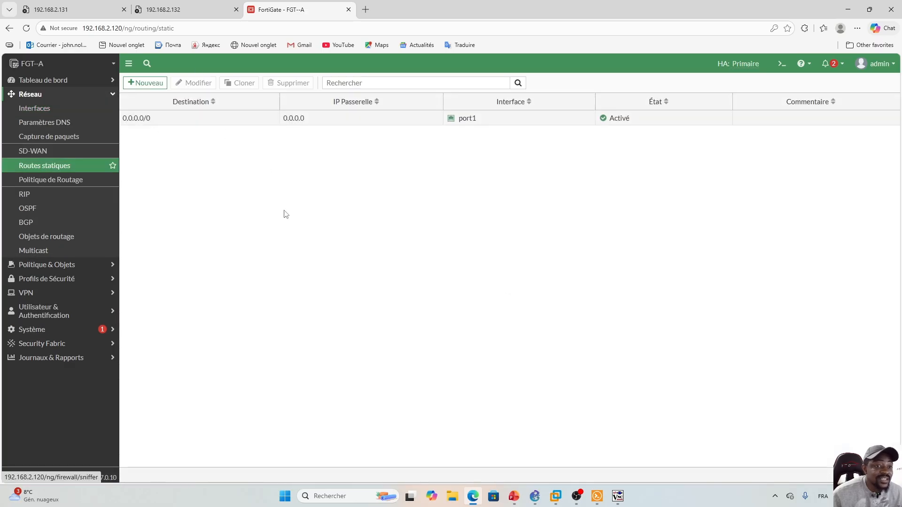
left_click(111, 94)
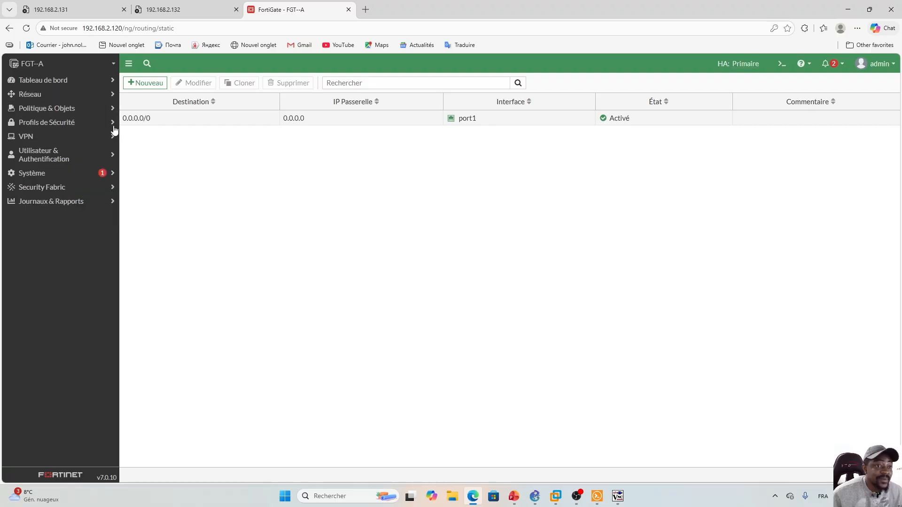
left_click(176, 10)
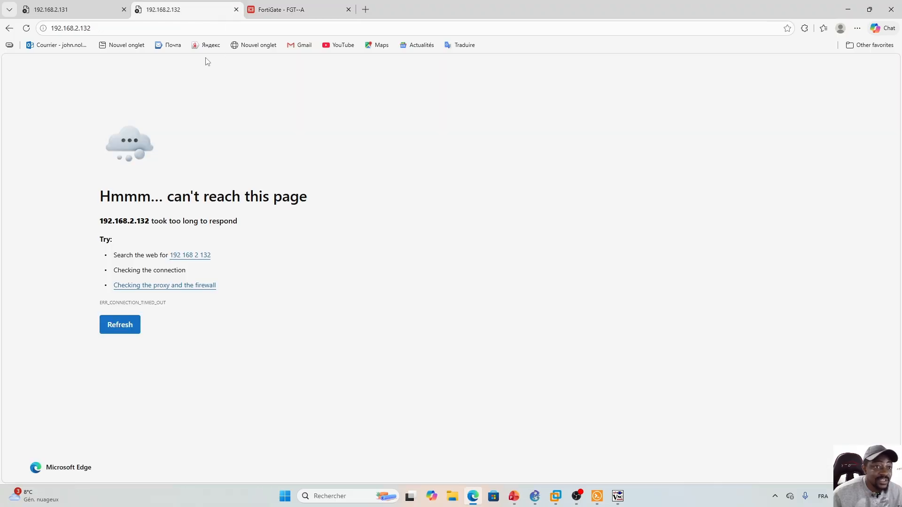
key("F5")
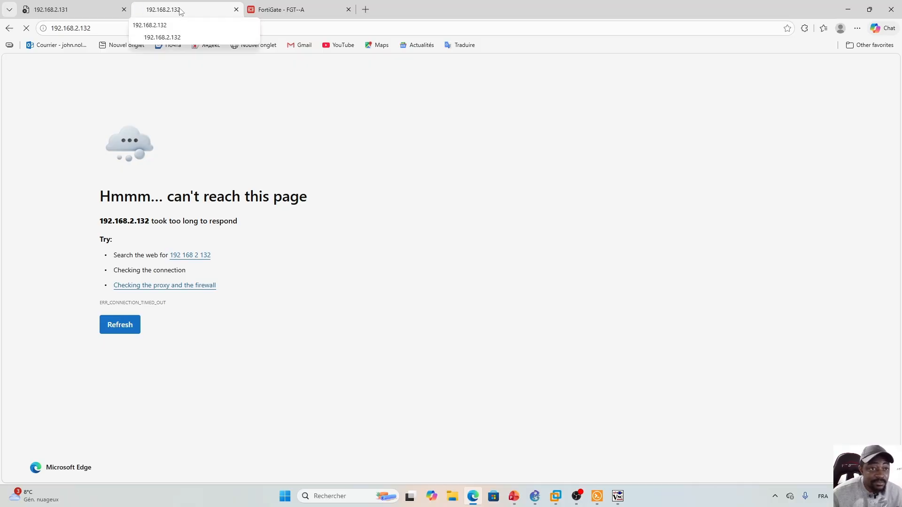
left_click(289, 3)
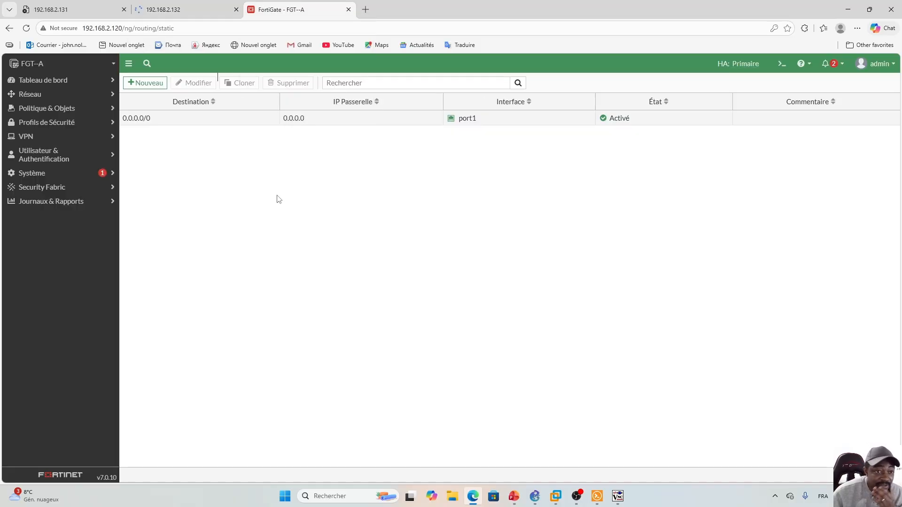
- Check the HA monitor, then scroll FGT--A's interface list to port10, which still has no address
left_click(55, 93)
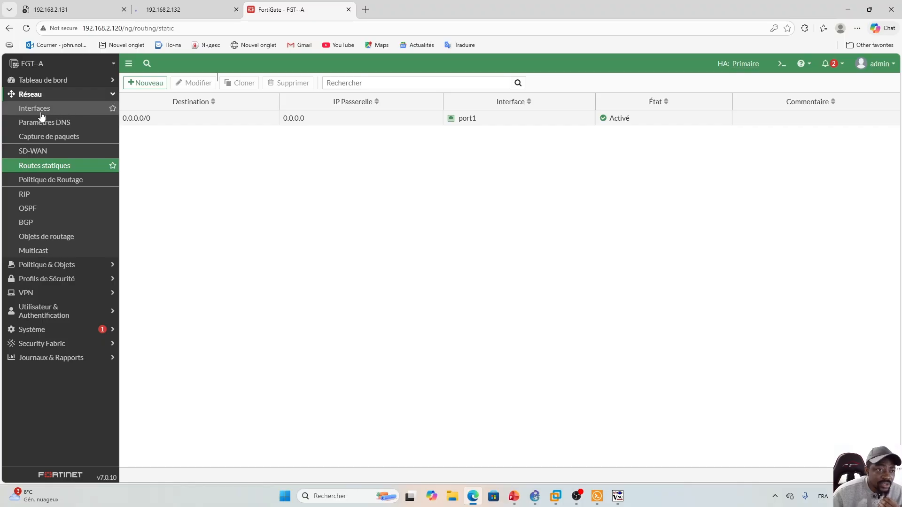
left_click(41, 112)
left_click(43, 80)
left_click(43, 80)
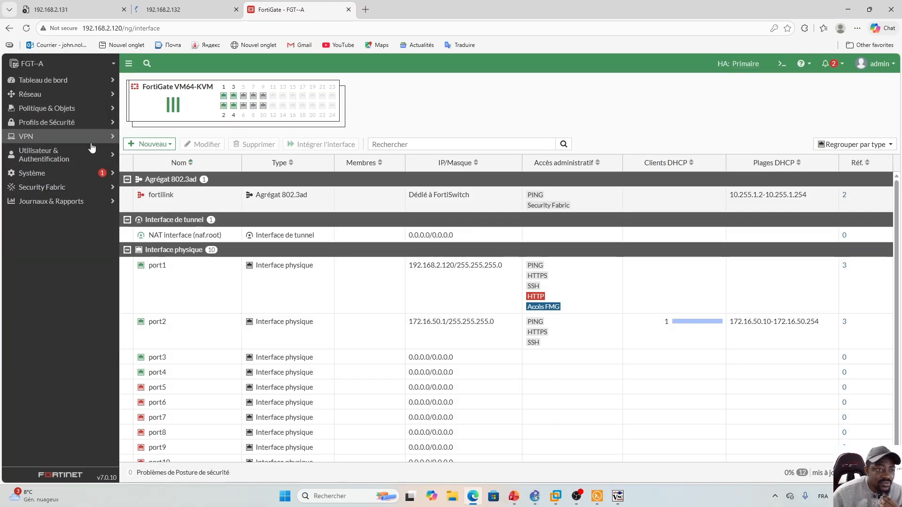
left_click(46, 173)
left_click(49, 259)
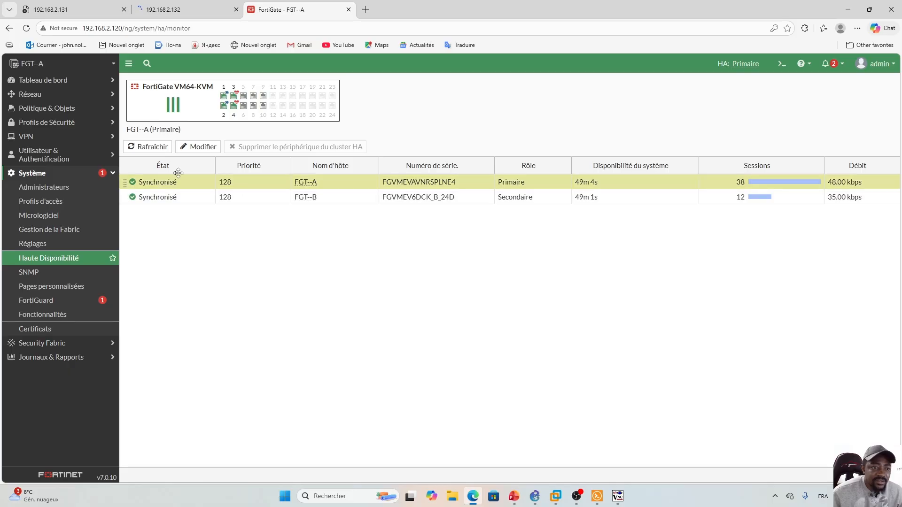
left_click(77, 94)
left_click(47, 108)
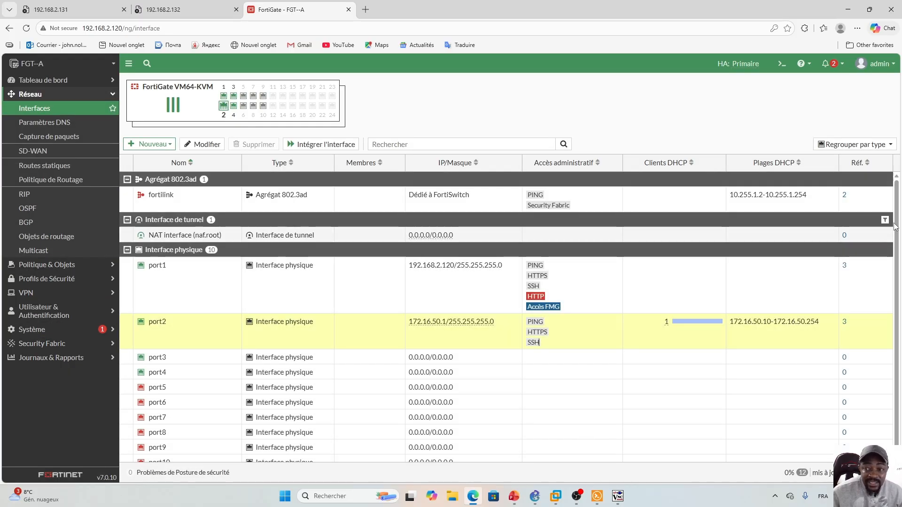
left_click_drag(897, 237, 899, 244)
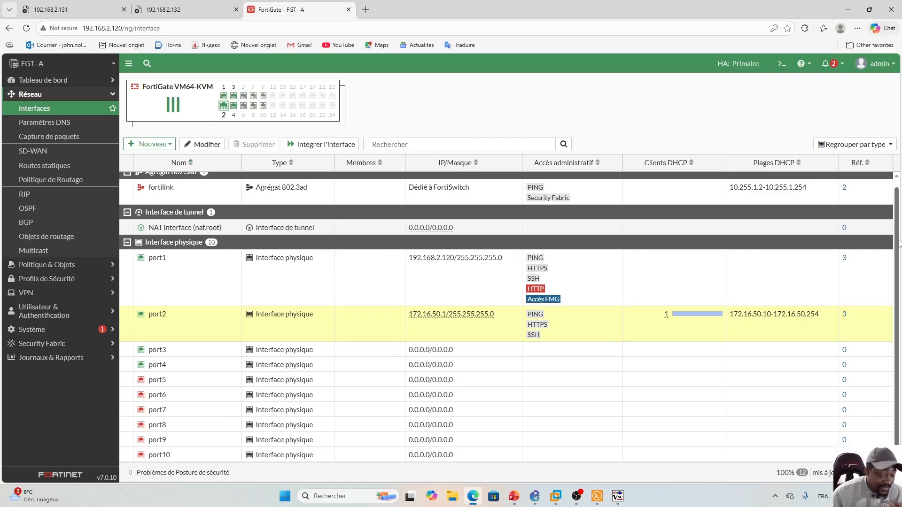
key("alt+Tab")
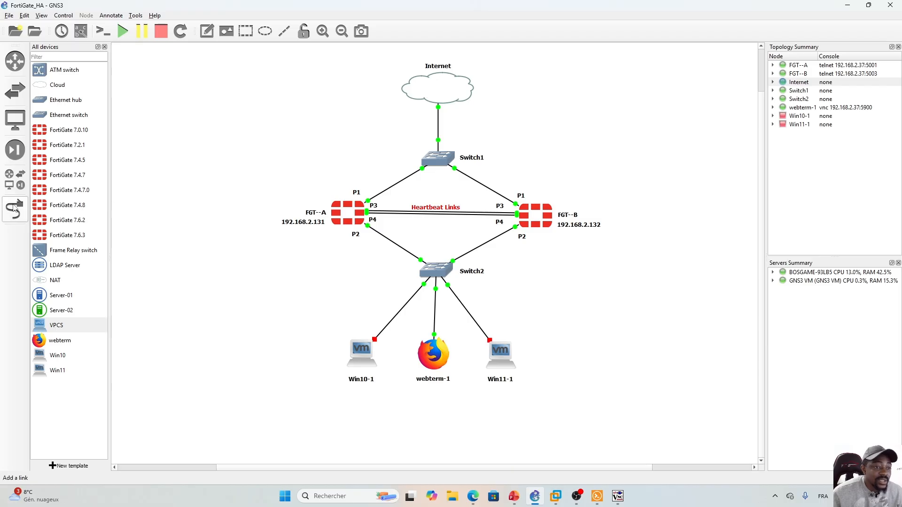
- Link Switch1 Ethernet3 to FGT-A Port10 and Switch1 Ethernet4 to FGT-B Port10
left_click(15, 209)
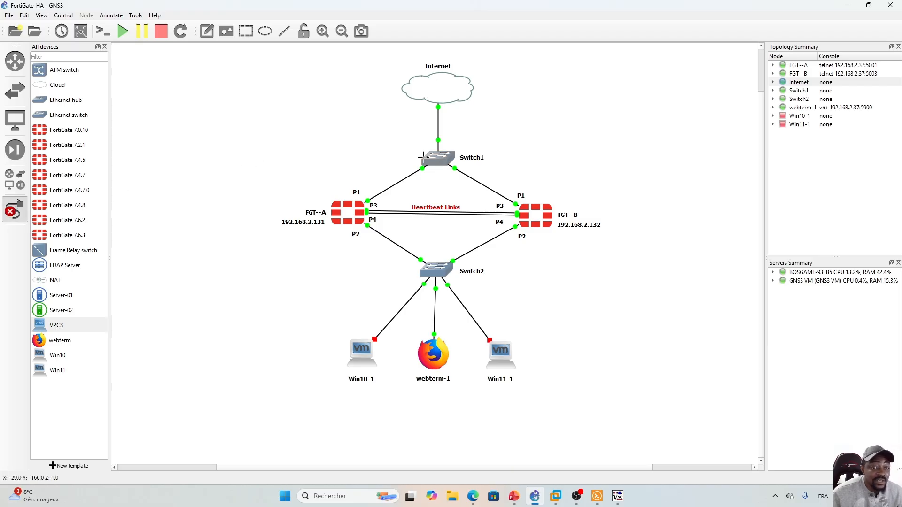
left_click(434, 150)
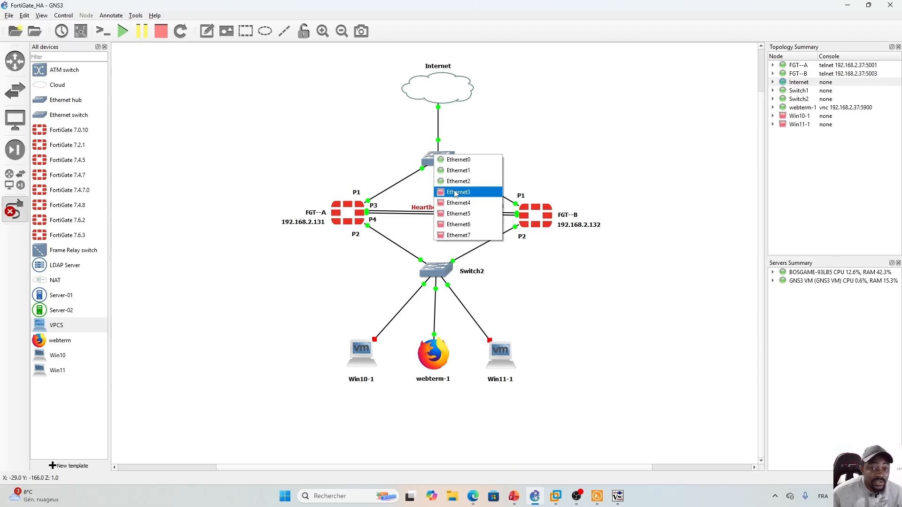
left_click(457, 193)
left_click(348, 202)
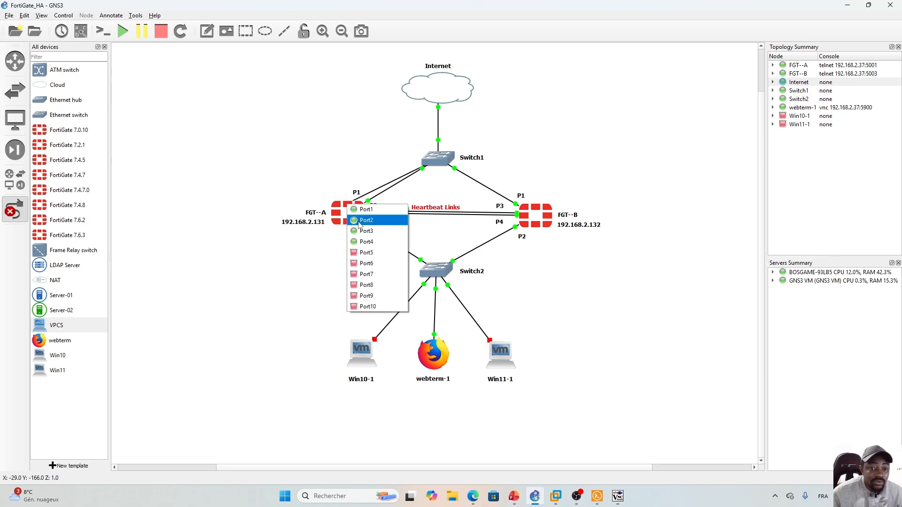
left_click(367, 307)
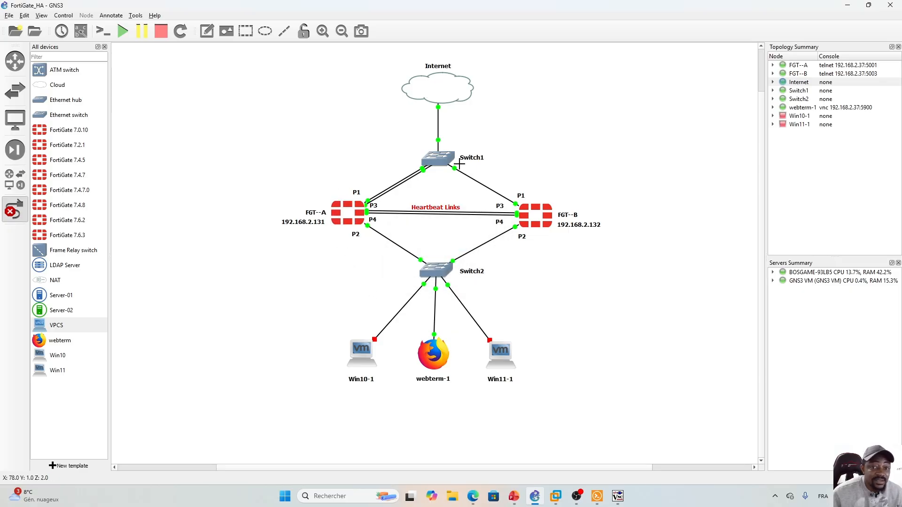
left_click(450, 162)
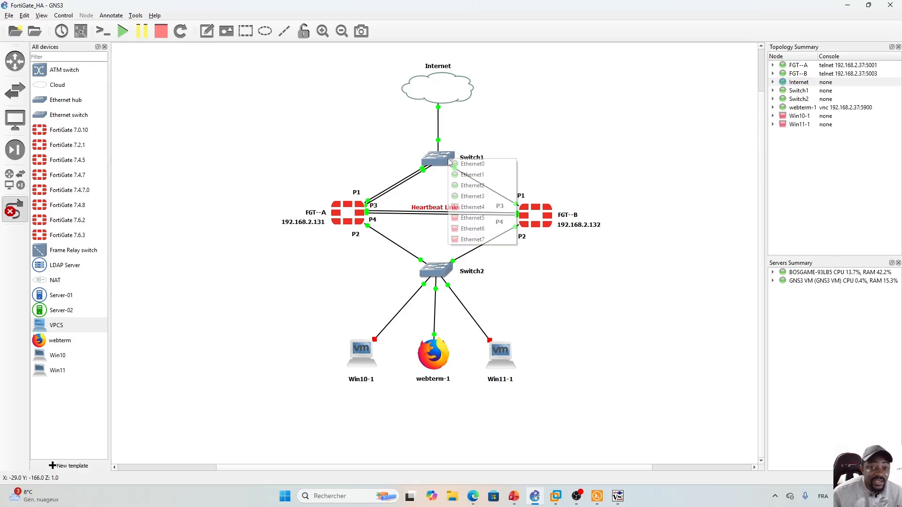
left_click(472, 206)
left_click(539, 206)
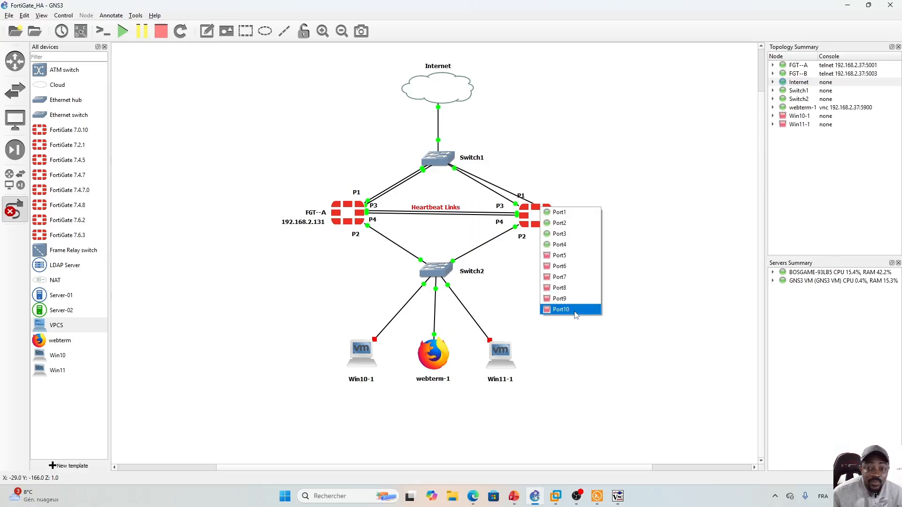
left_click(565, 309)
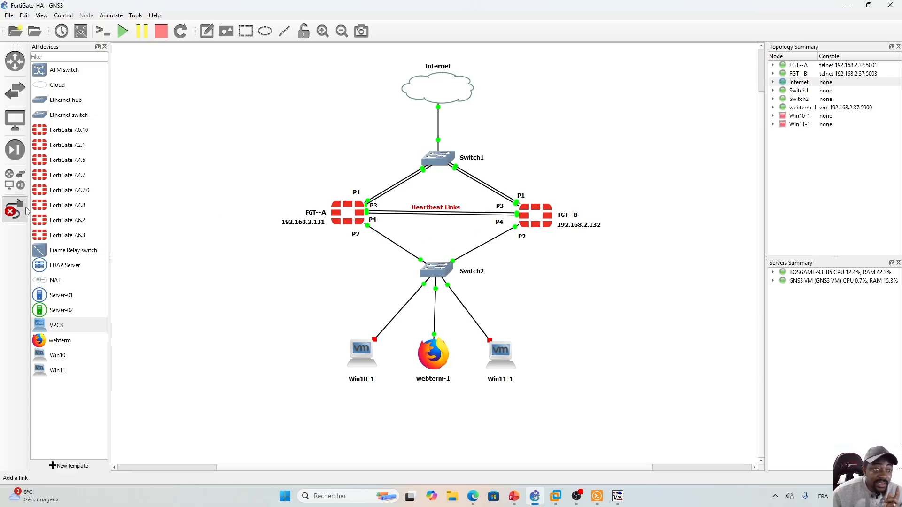
left_click(14, 210)
- Show FGT--A's Tableau de bord > État: NAT mode, firmware v7.0.10, CPU 2%, memory 43%
left_click(472, 496)
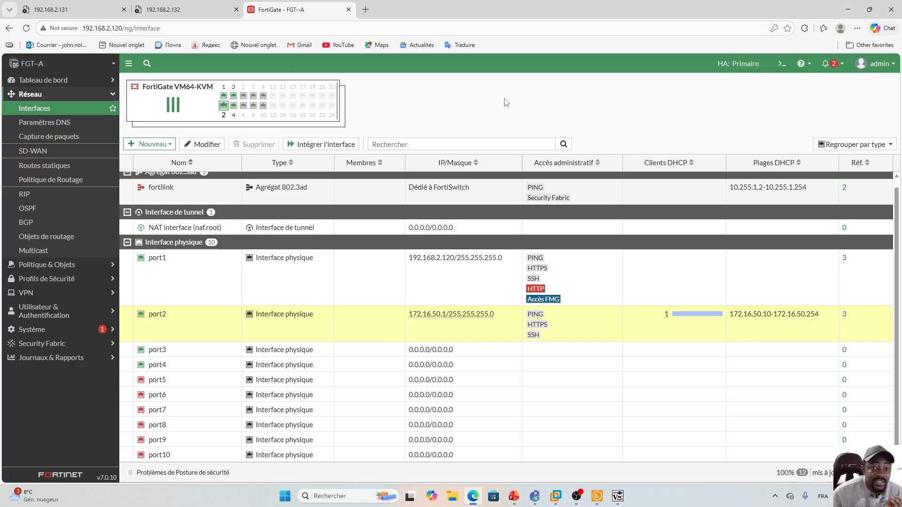
left_click(107, 81)
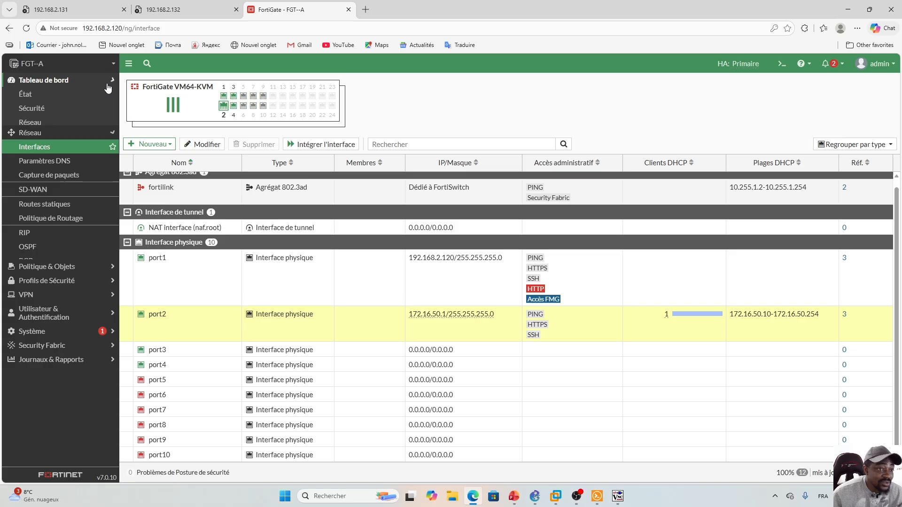
left_click(56, 97)
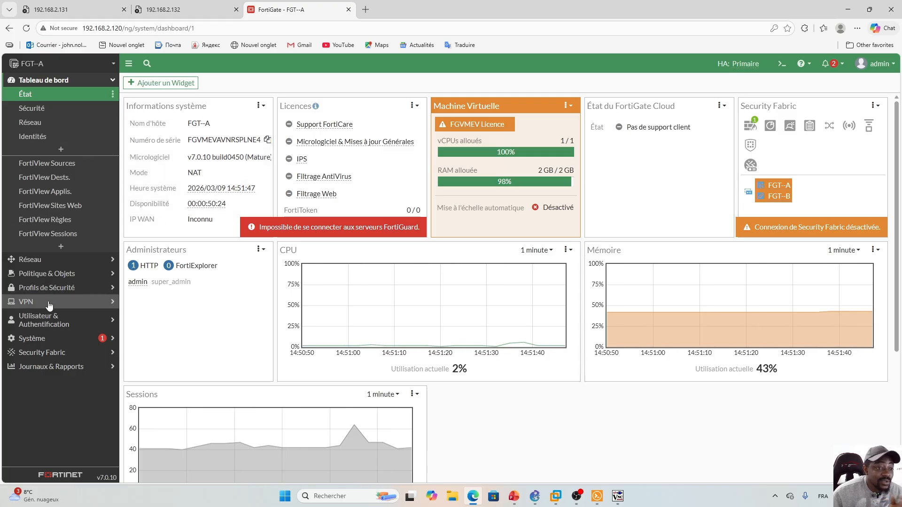
- In Haute Disponibilité, edit FGT--A's cluster settings: Active-Passive, priority 128, group HA_Group
left_click(48, 338)
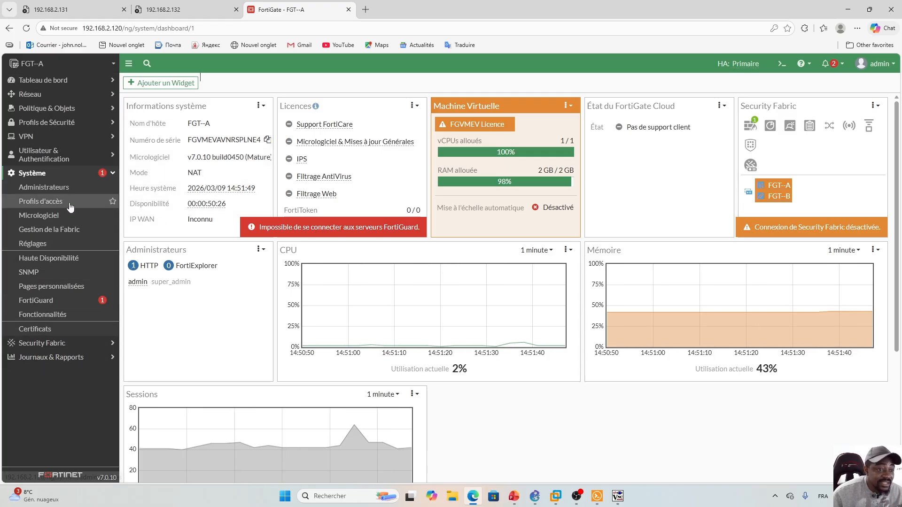
left_click(49, 258)
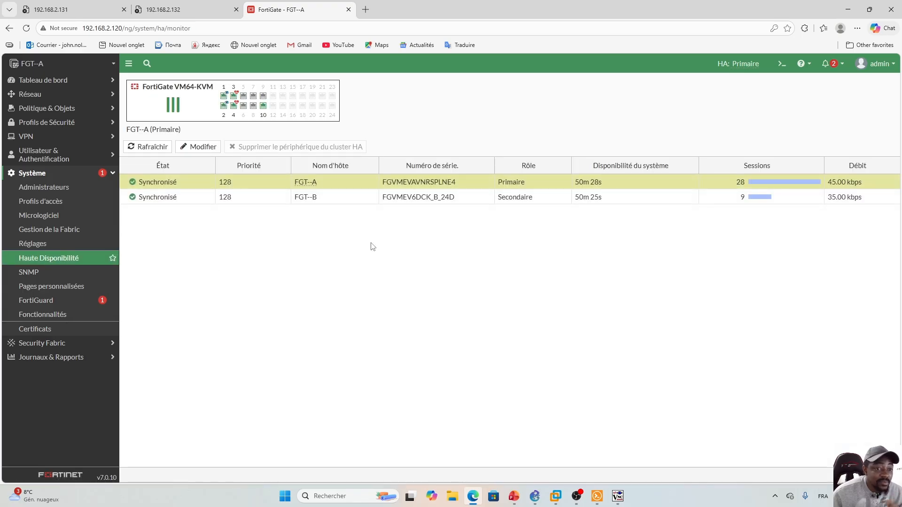
left_click(258, 199)
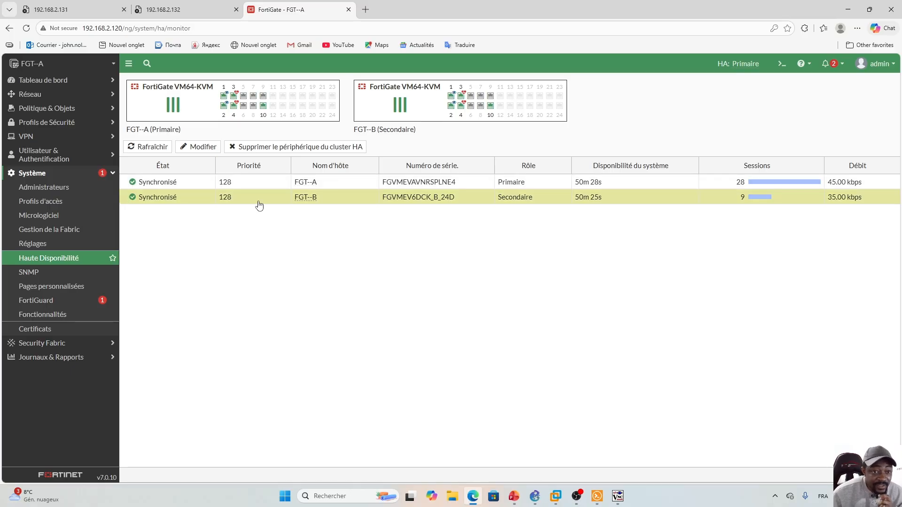
left_click(265, 184)
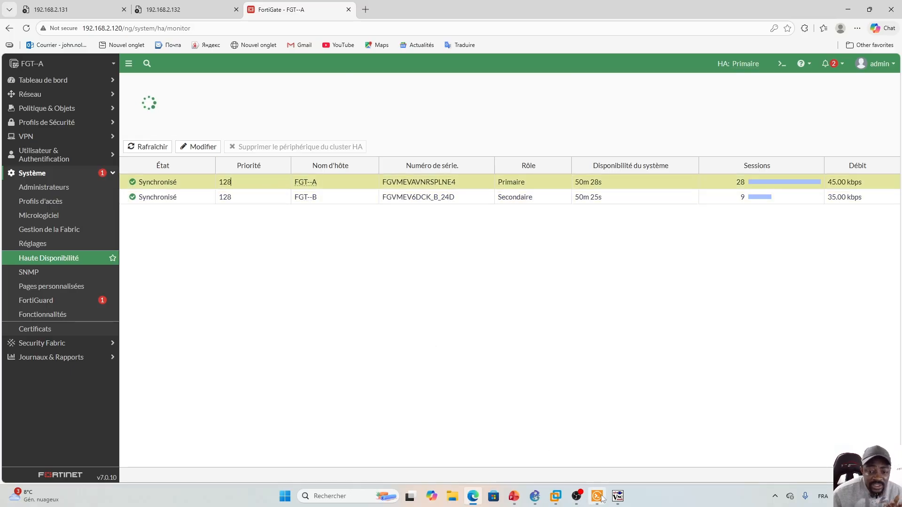
left_click(535, 496)
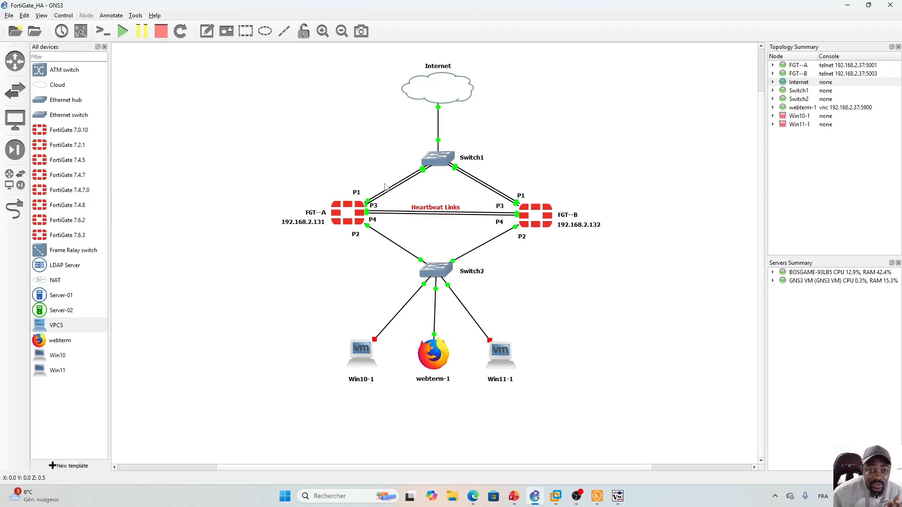
left_click(473, 496)
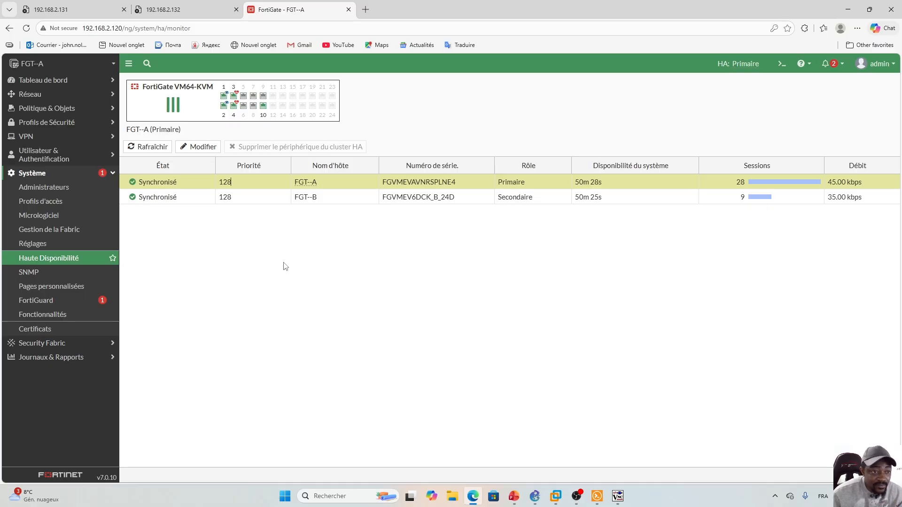
left_click(61, 94)
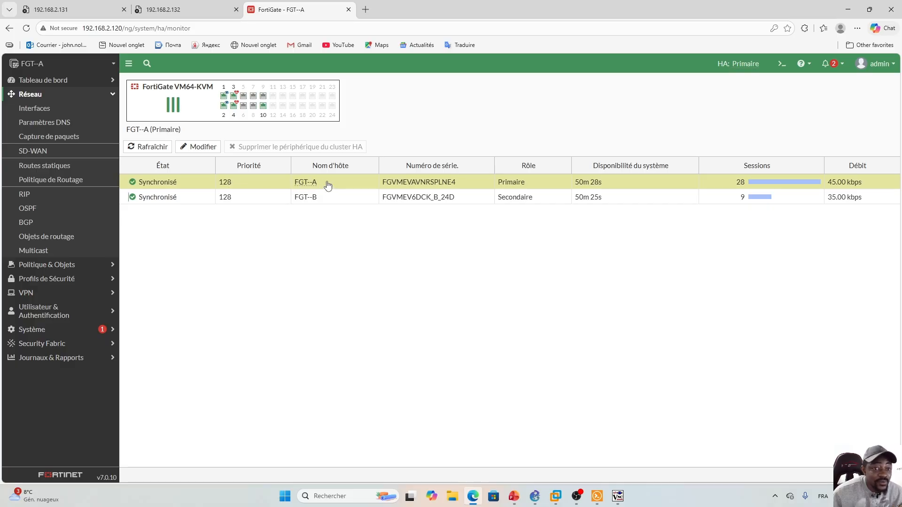
left_click(201, 182)
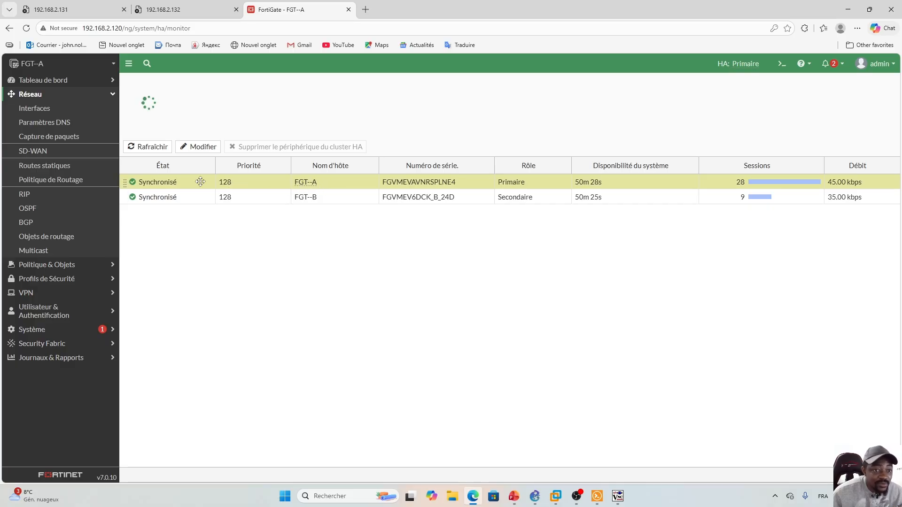
left_click(198, 147)
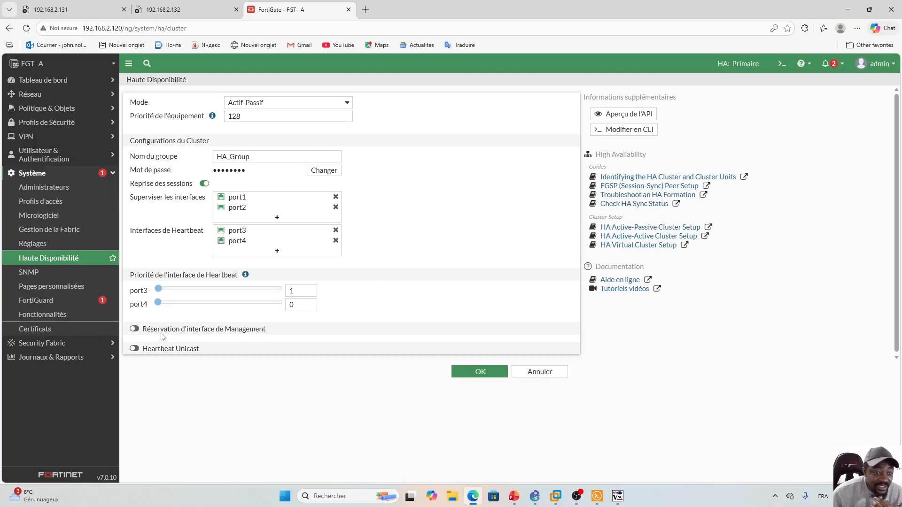
- Enable Réservation d'interface de Management with port10 as the interface and save with OK
left_click(134, 329)
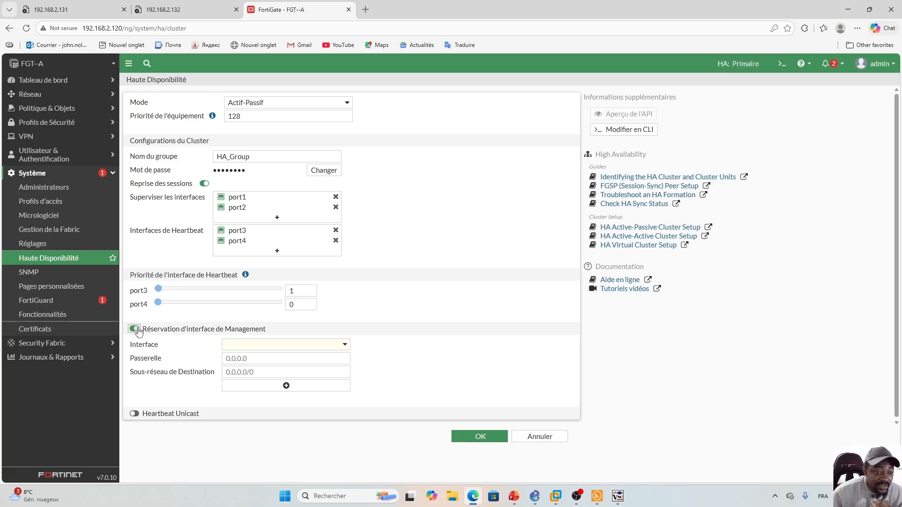
left_click(345, 347)
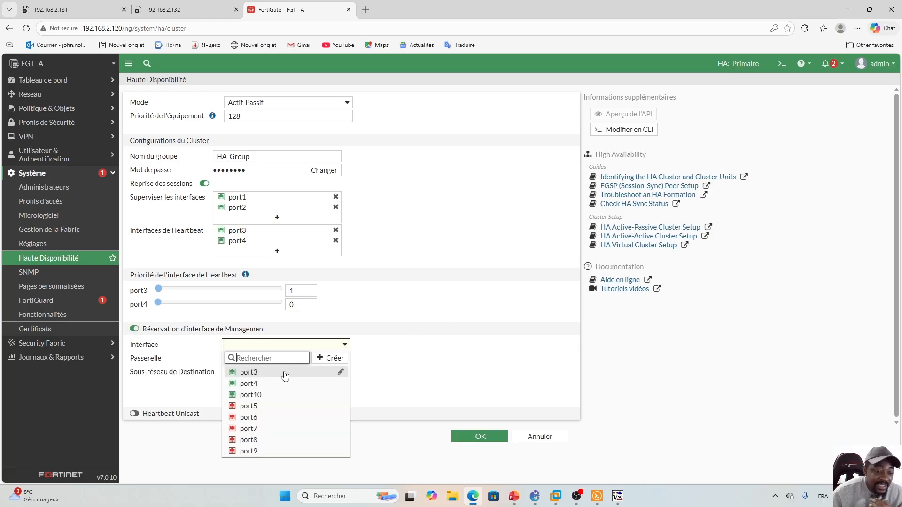
left_click(260, 395)
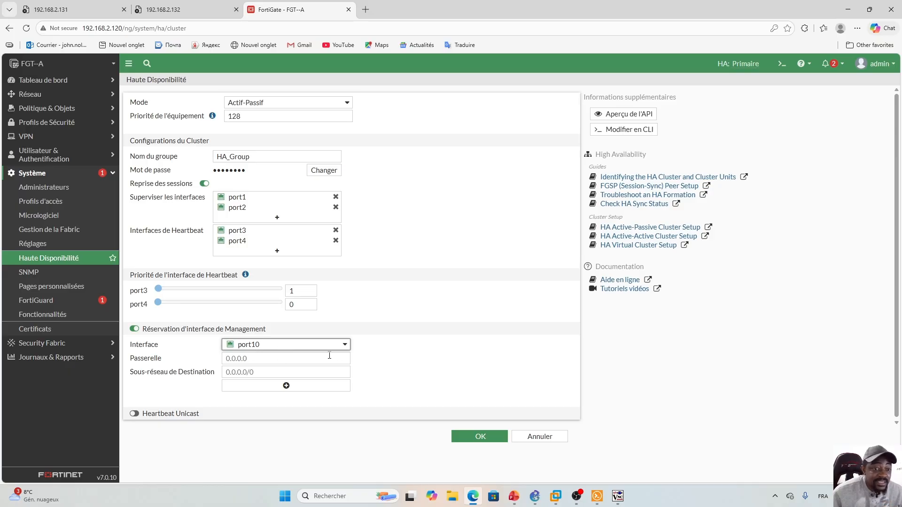
mouse_move(254, 347)
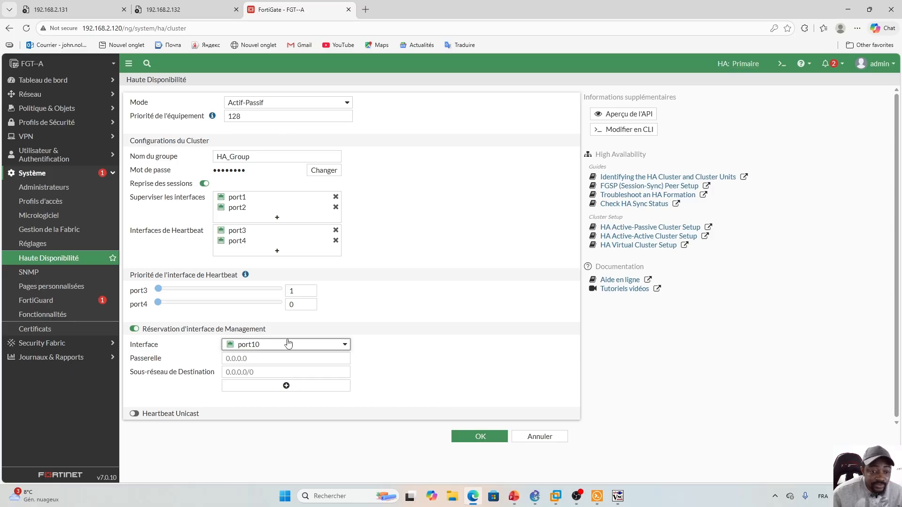
left_click(480, 437)
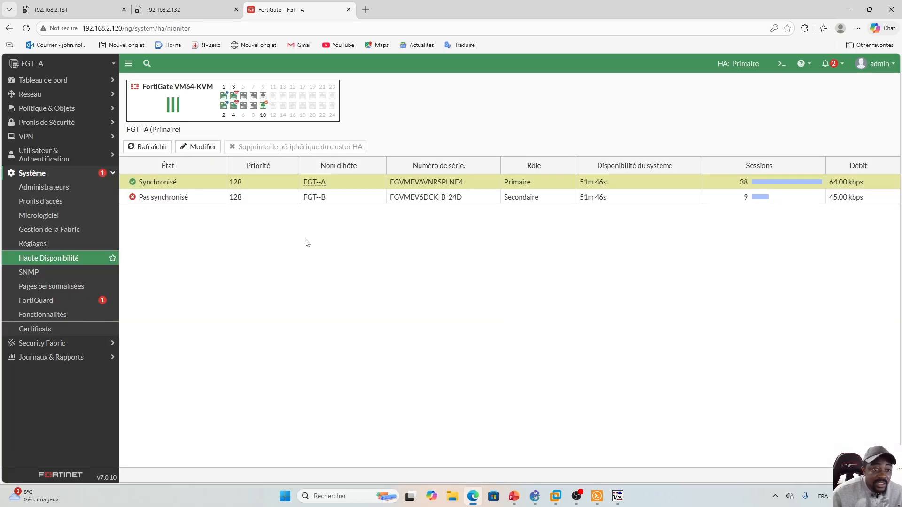
- Select the unsynchronised FGT--B member, refresh the HA status, and expand the Réseau menu
left_click(275, 201)
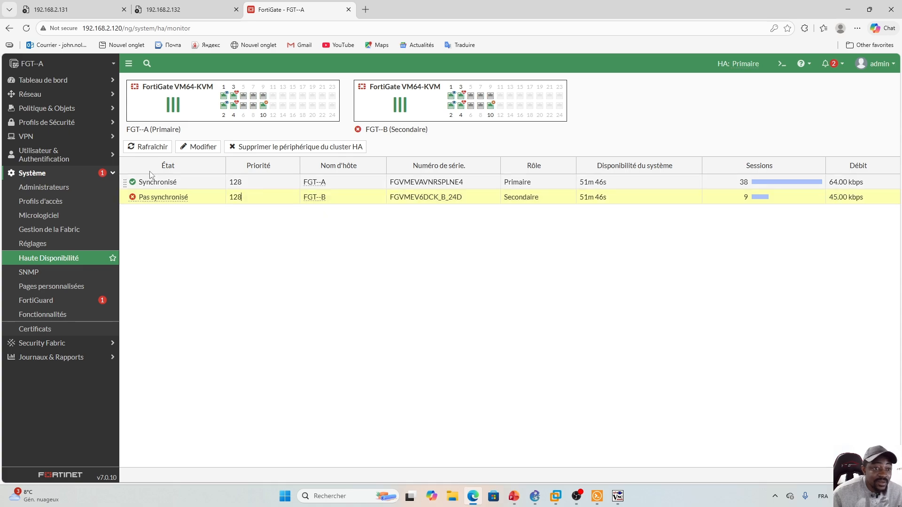
left_click(150, 149)
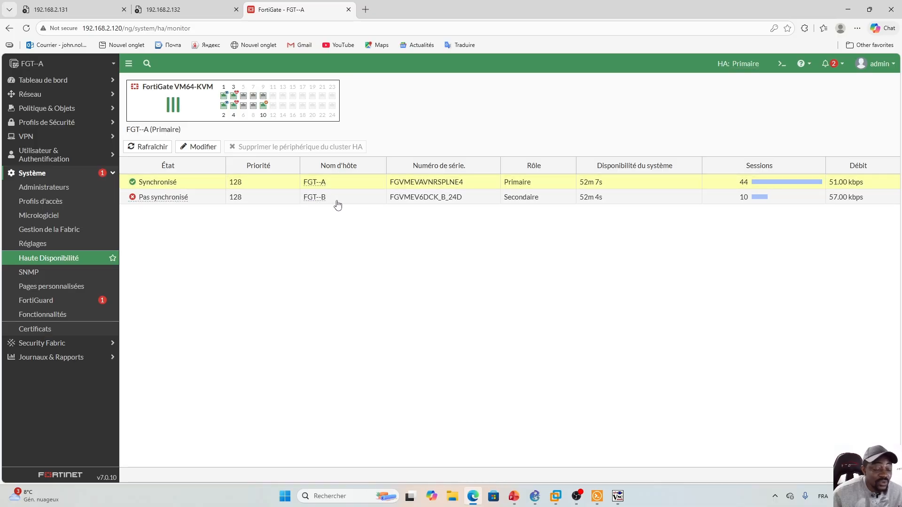
left_click(97, 97)
- Edit port10 on FGT--A, replacing 0.0.0.0 with the address 192.168.2.121/24
left_click(50, 109)
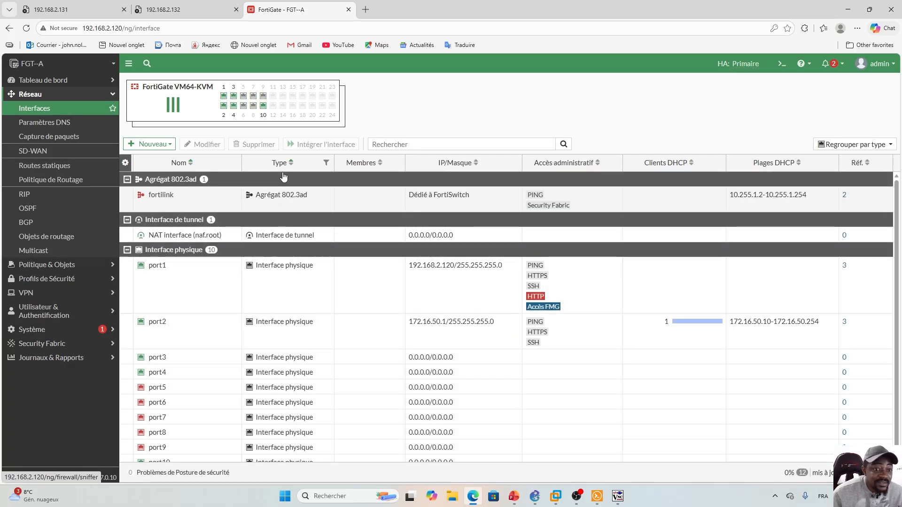
left_click_drag(897, 226, 900, 234)
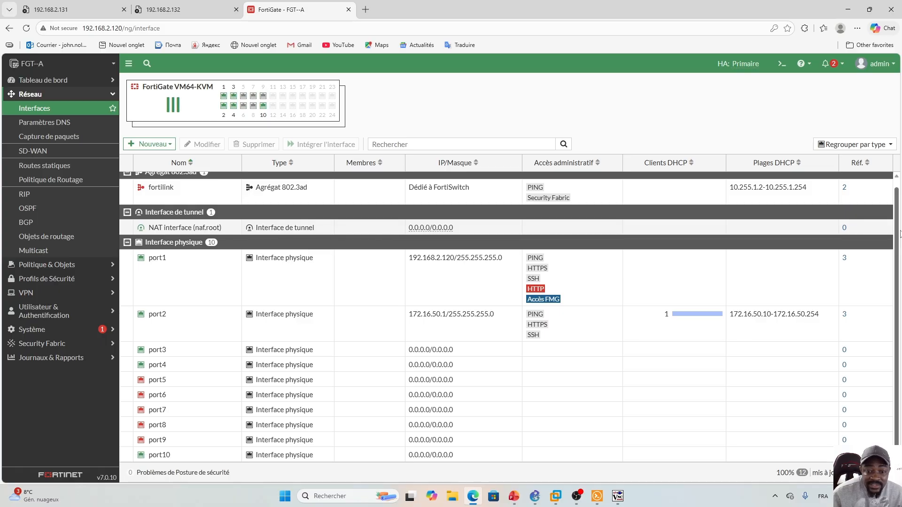
left_click(189, 459)
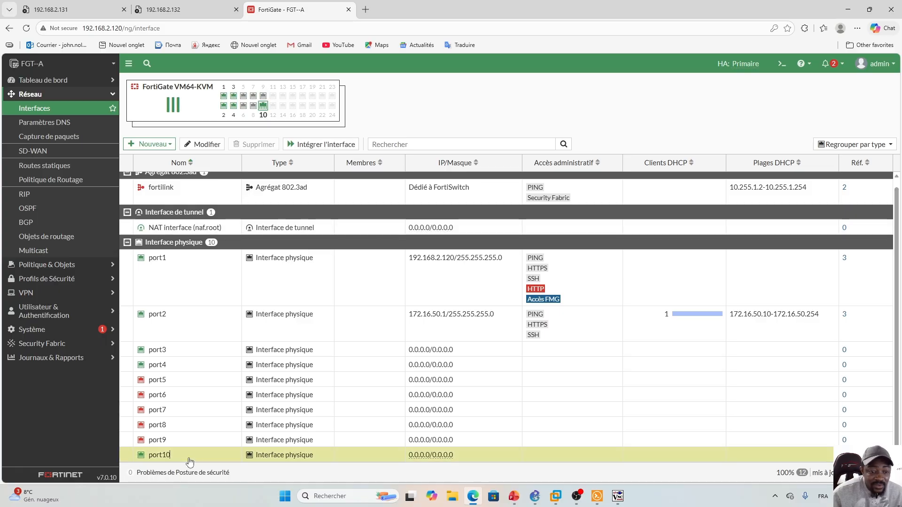
double_click(203, 457)
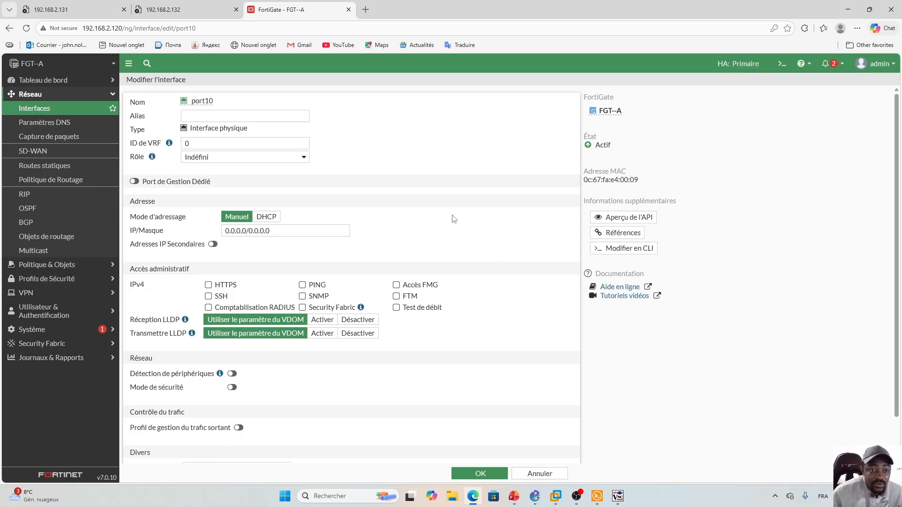
left_click_drag(277, 232, 213, 235)
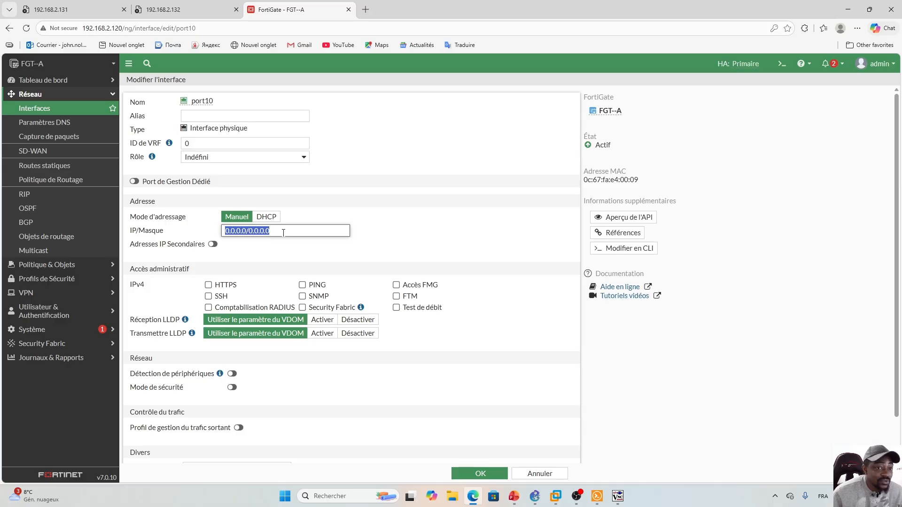
type("1")
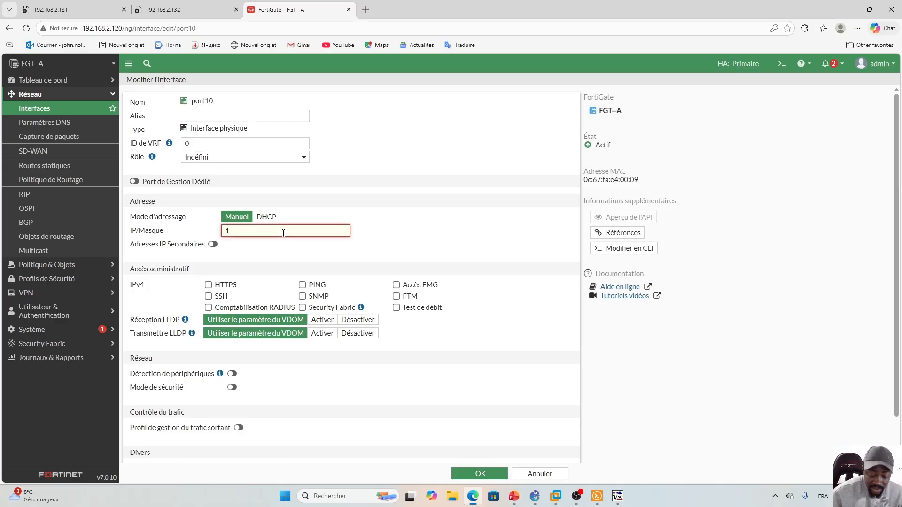
type("92.168.2.121")
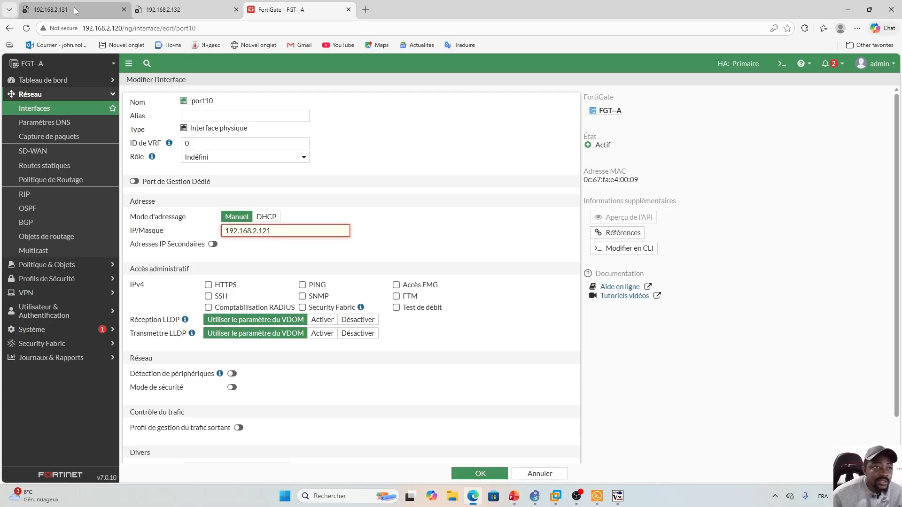
left_click(60, 15)
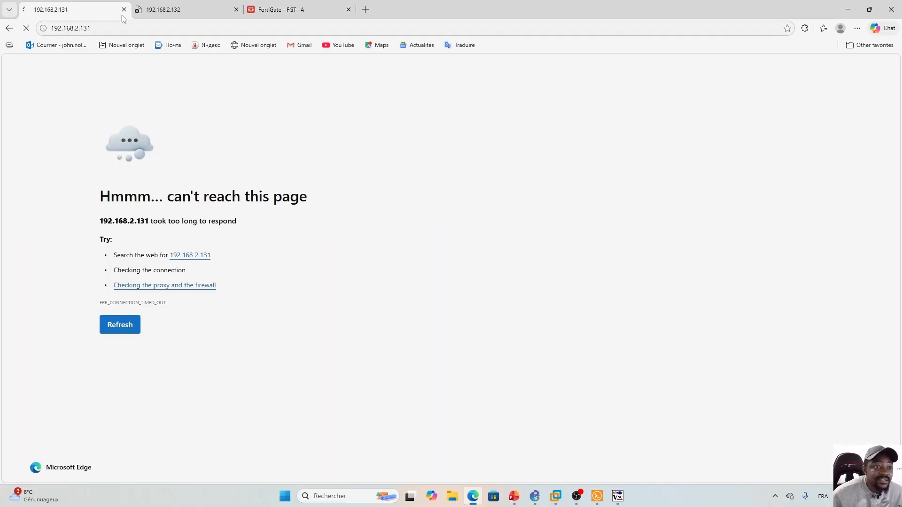
left_click(173, 9)
left_click(306, 10)
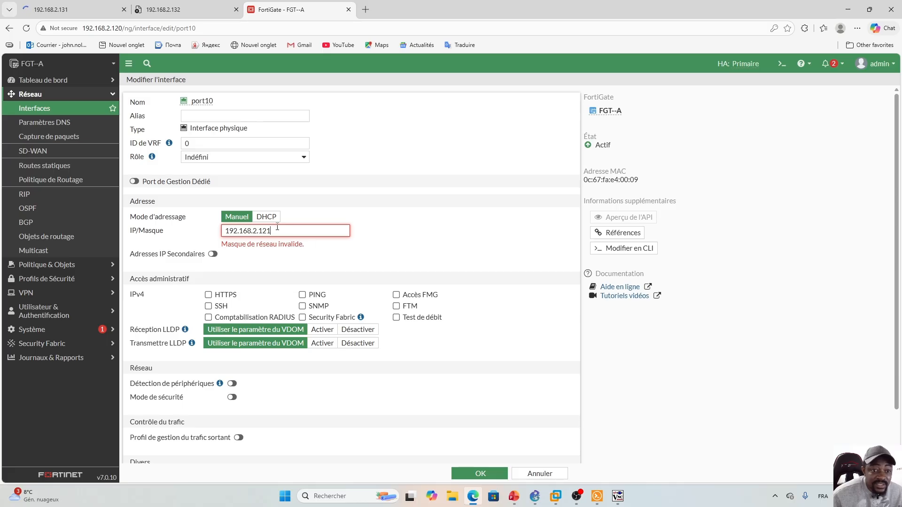
type("/24")
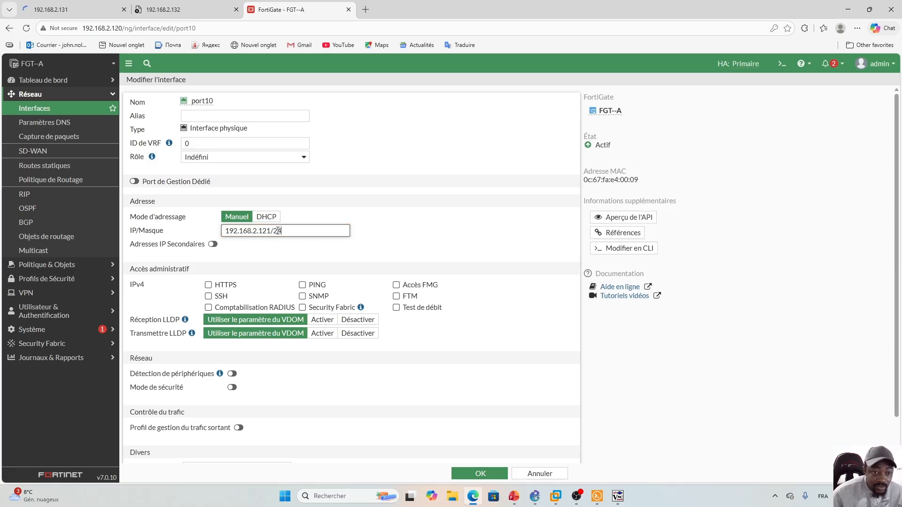
- Allow HTTPS, SSH and PING administrative access on port10 and save it
left_click(483, 232)
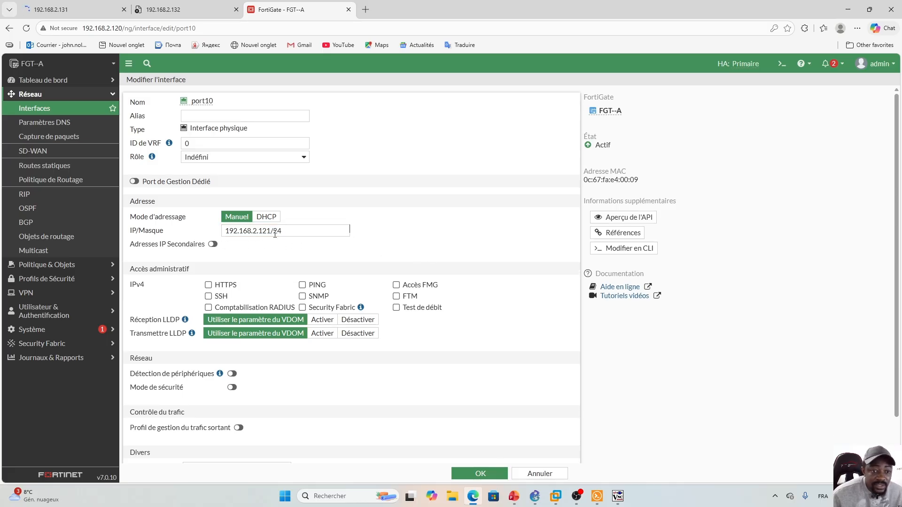
left_click(209, 287)
left_click(209, 297)
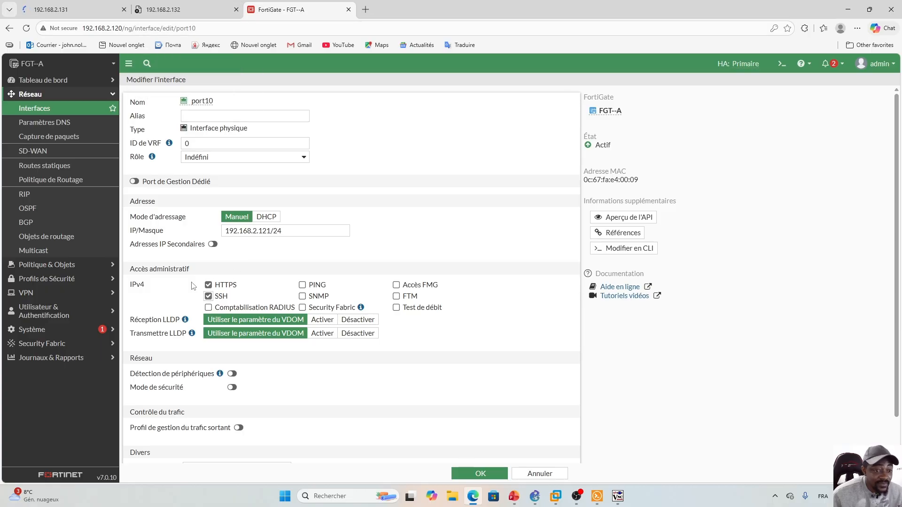
left_click(303, 285)
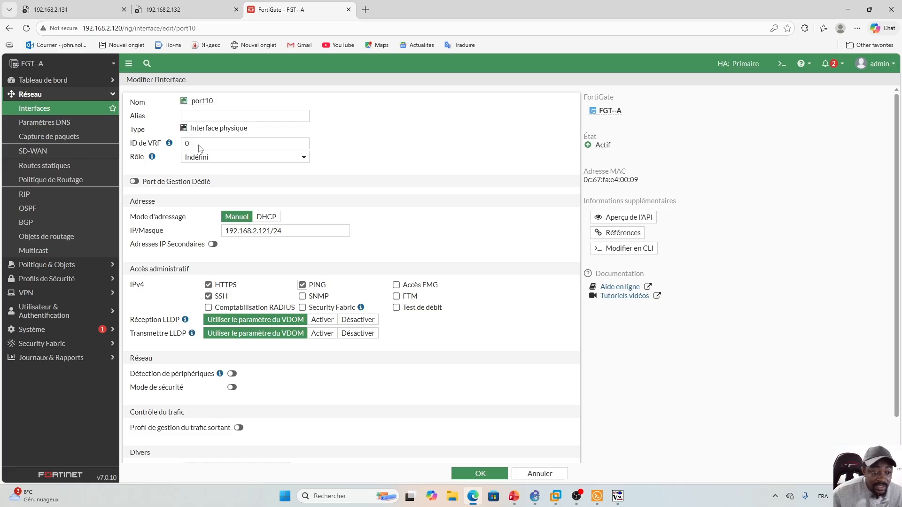
left_click(479, 474)
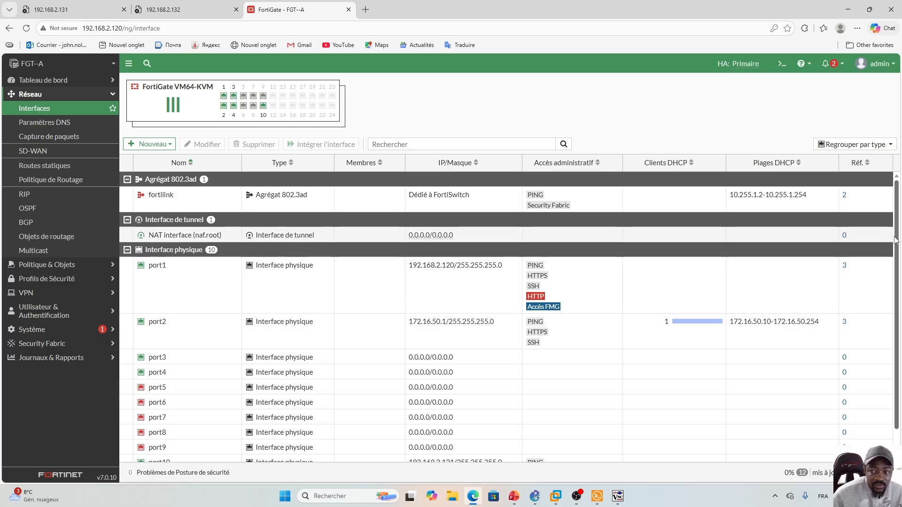
- Open a new browser tab, then view FGT--A's firewall policy list
scroll(899, 230, "down", 1)
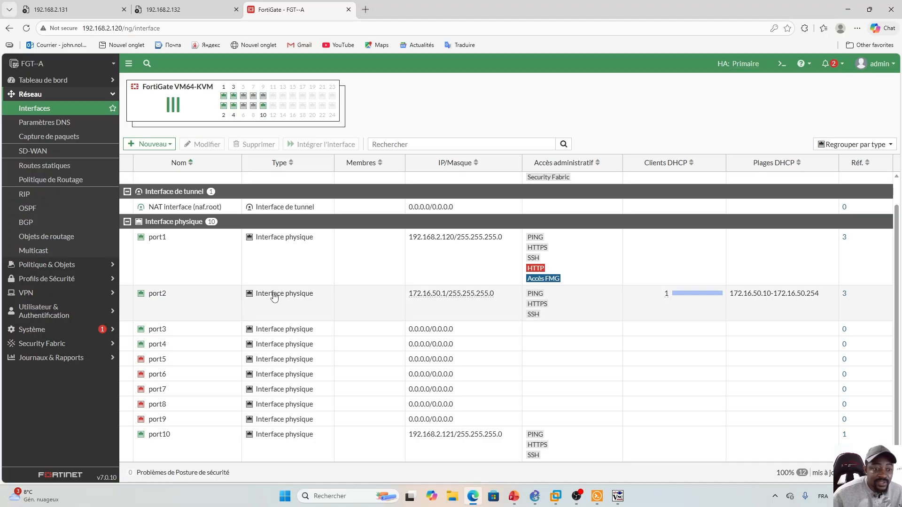
left_click(365, 9)
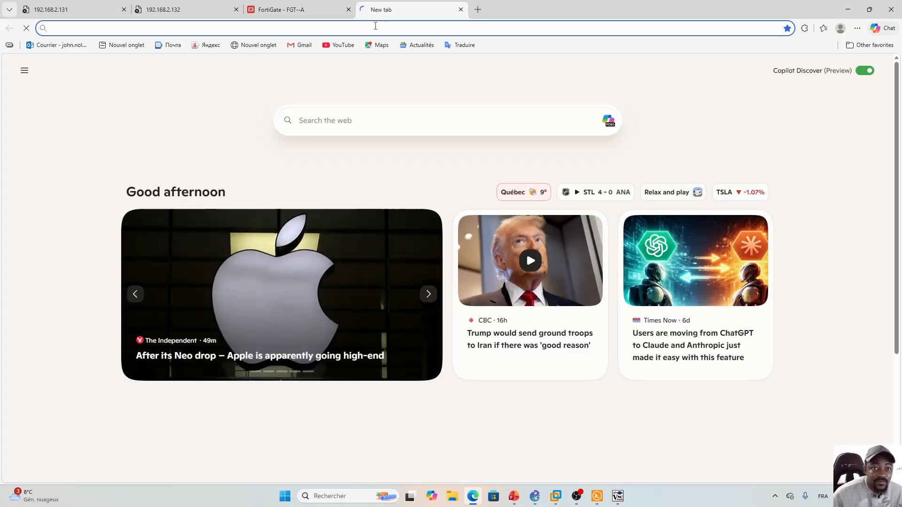
left_click(291, 8)
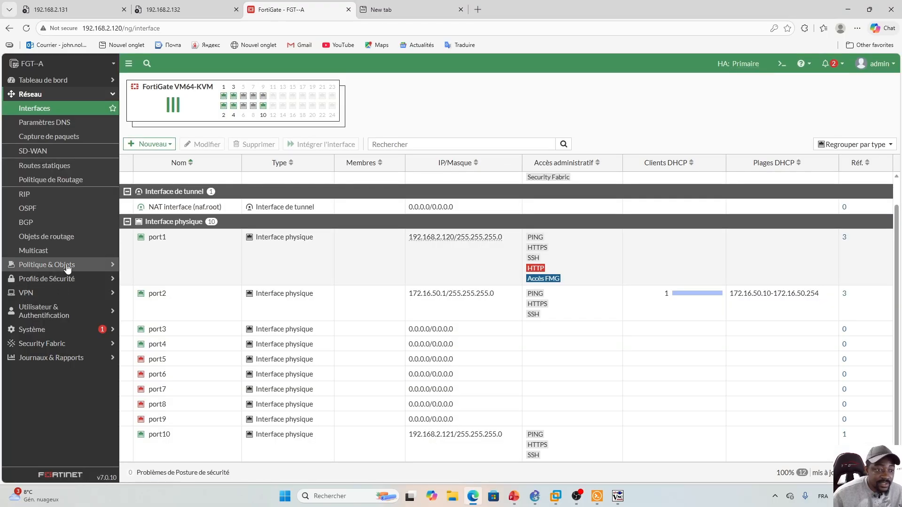
left_click(94, 98)
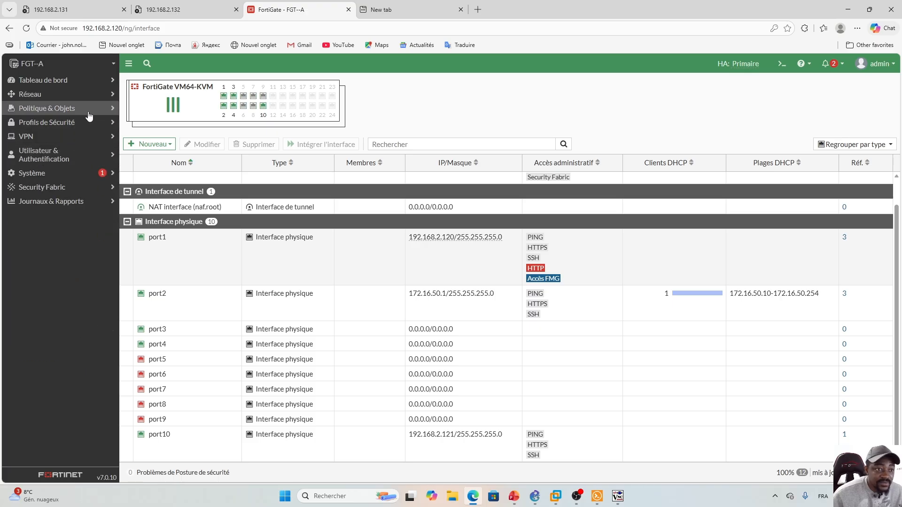
left_click(89, 112)
left_click(90, 123)
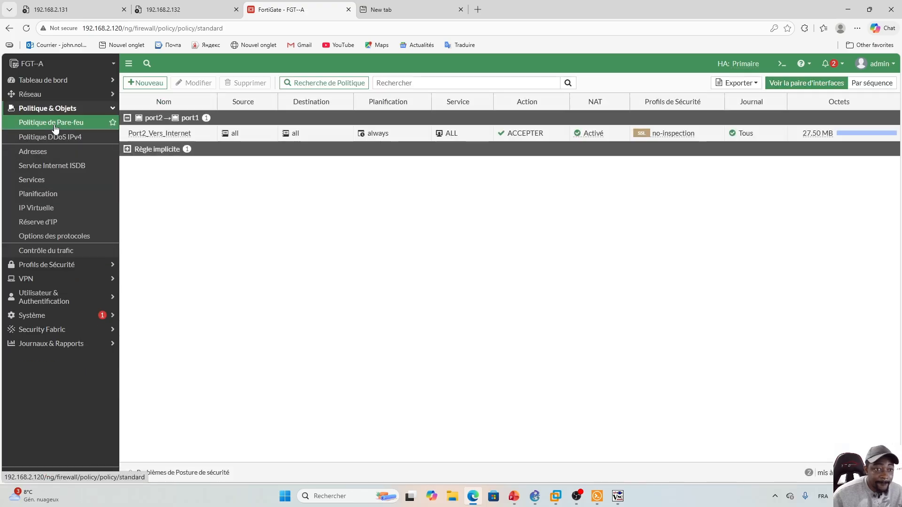
- Confirm on the HA monitor that FGT--A and FGT--B are synchronised, then go to the blank tab
left_click(73, 108)
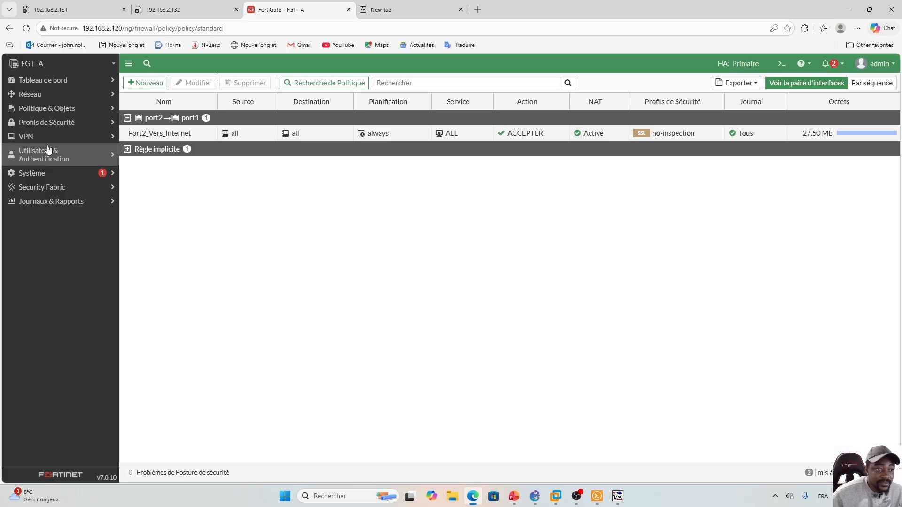
left_click(42, 174)
left_click(45, 258)
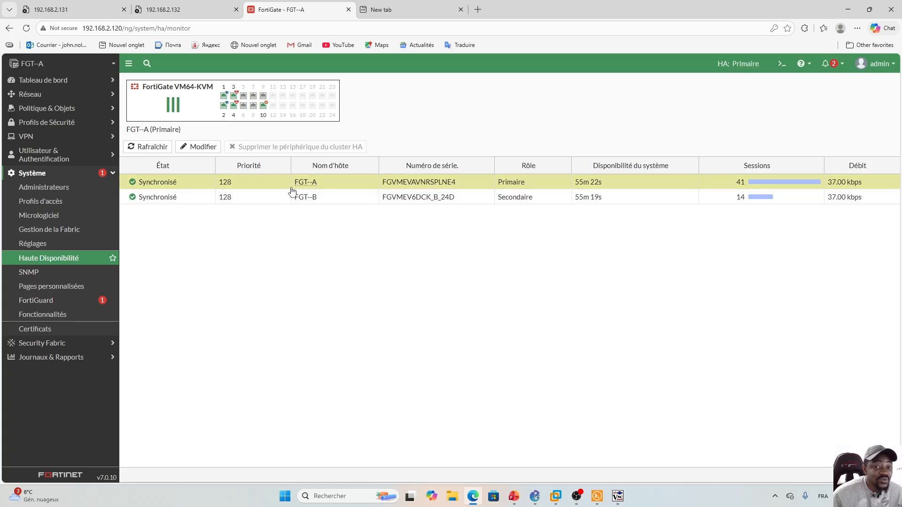
left_click(419, 6)
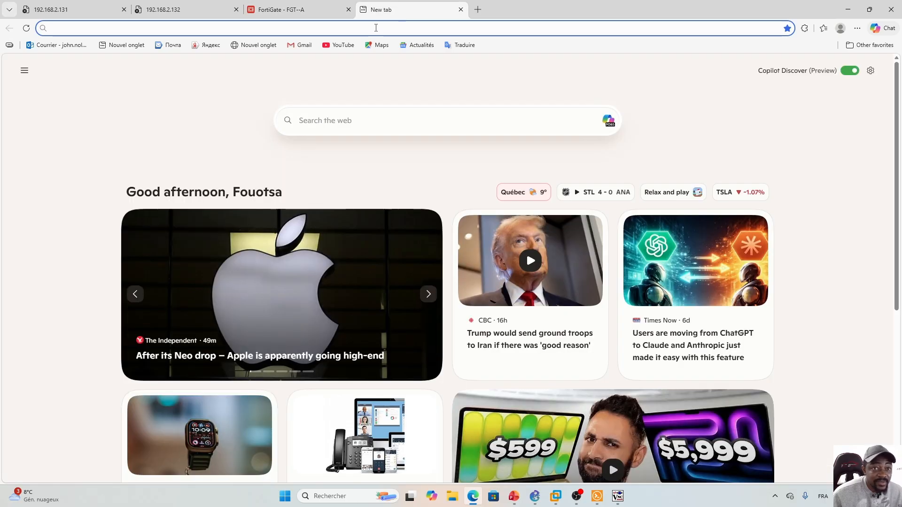
- Browse to 192.168.2.121 and log in as admin, declining to save the password
left_click(376, 28)
type("192.168")
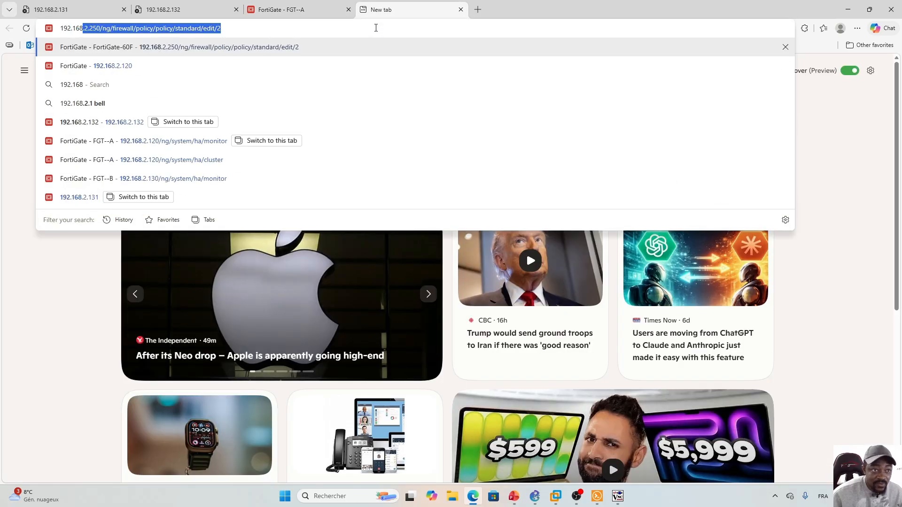
type(".2.")
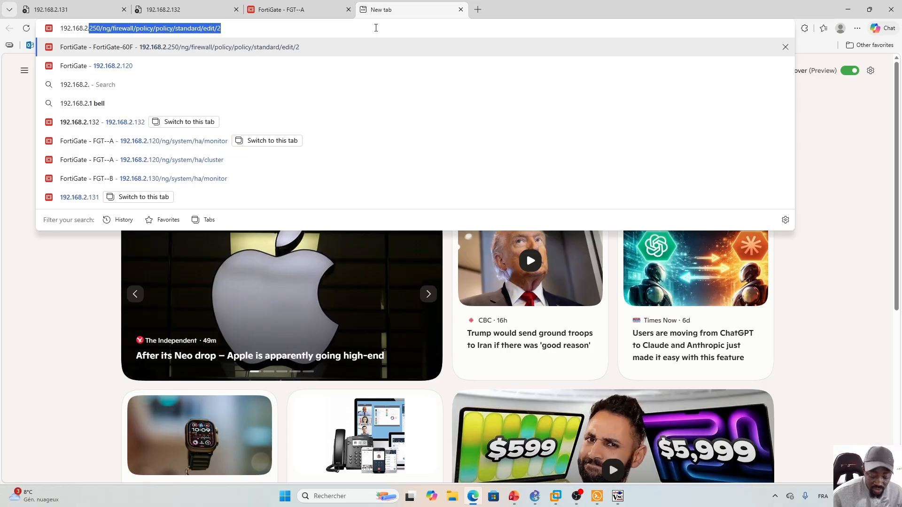
type("121")
key("Return")
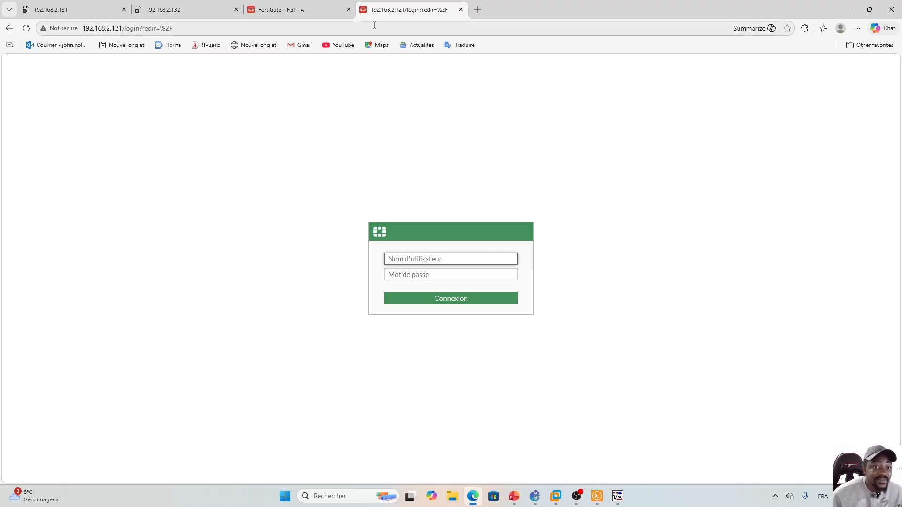
type("admin")
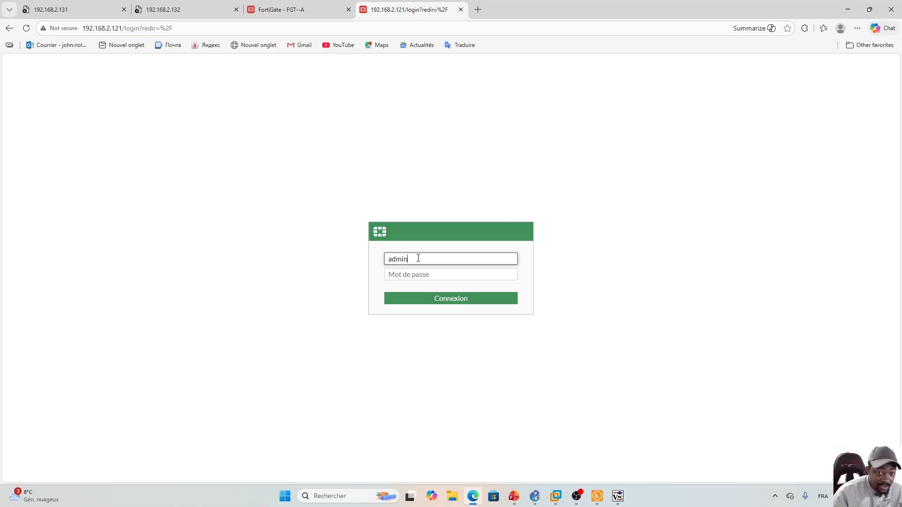
key("Tab")
type("a")
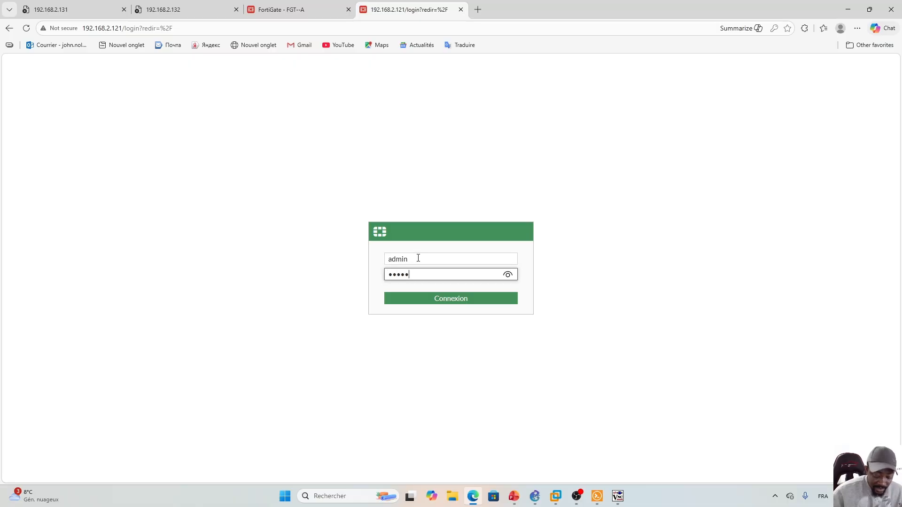
key("Return")
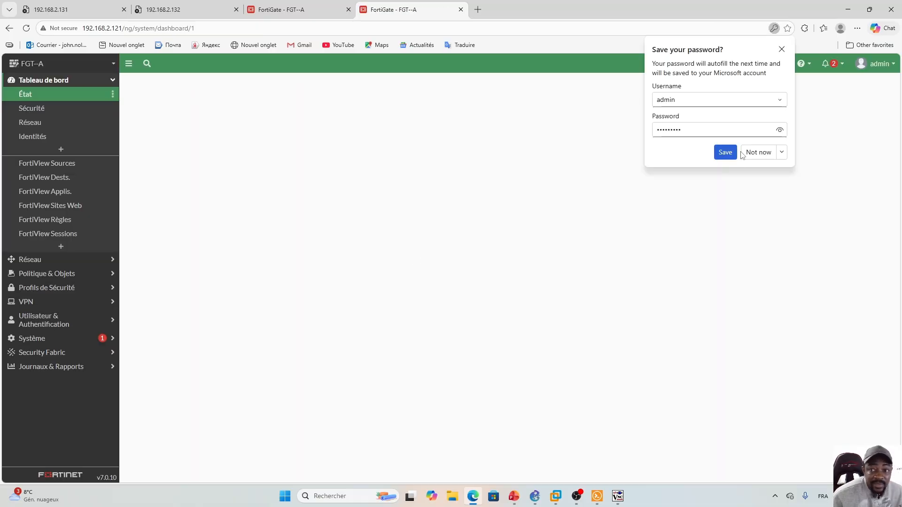
left_click(758, 154)
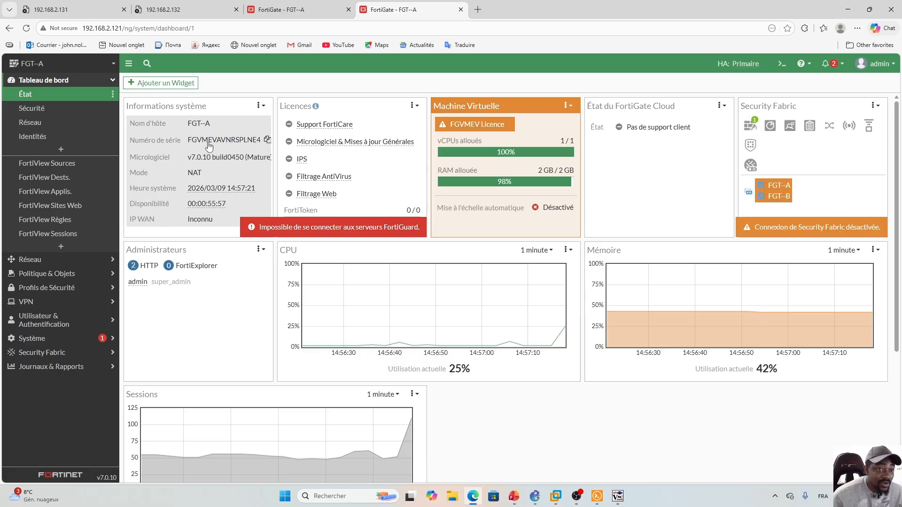
- Open the HA monitor on 192.168.2.121, compare it with 192.168.2.120, then bring up PowerPoint
left_click(291, 9)
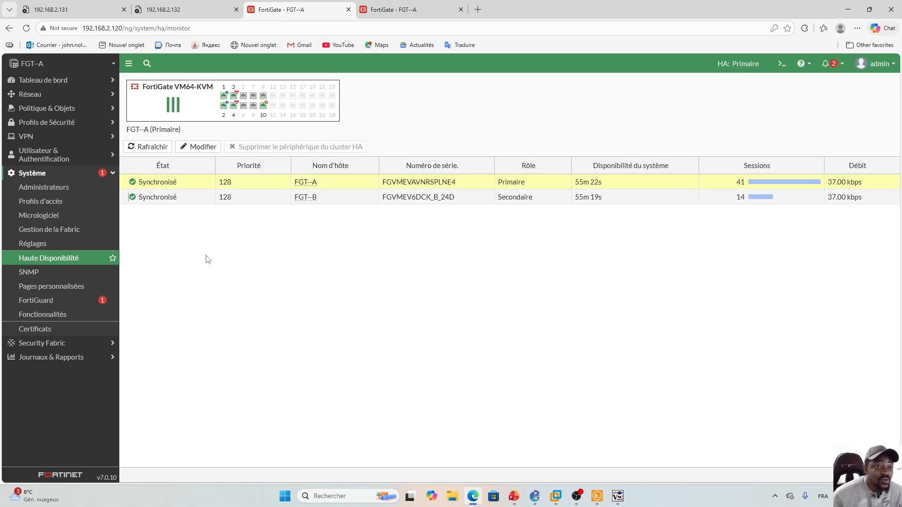
left_click(409, 10)
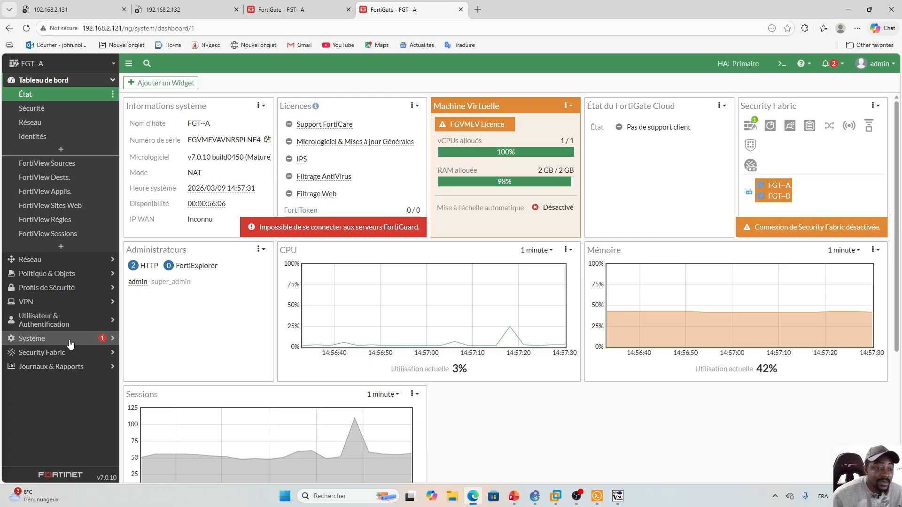
left_click(47, 339)
left_click(60, 259)
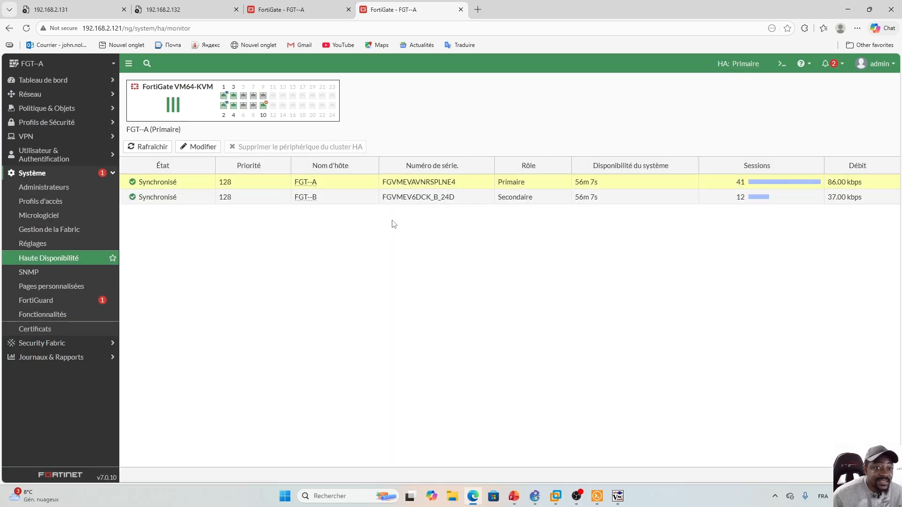
left_click(286, 10)
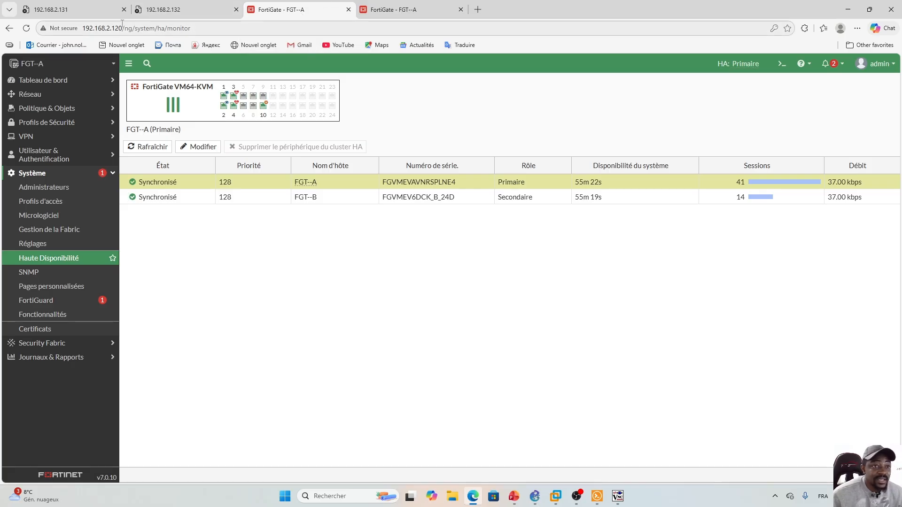
key("ctrl+Tab")
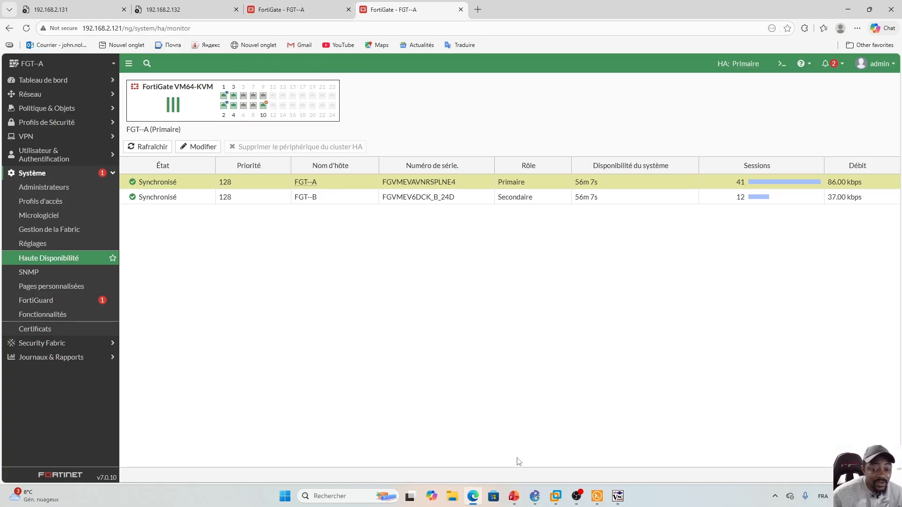
left_click(514, 496)
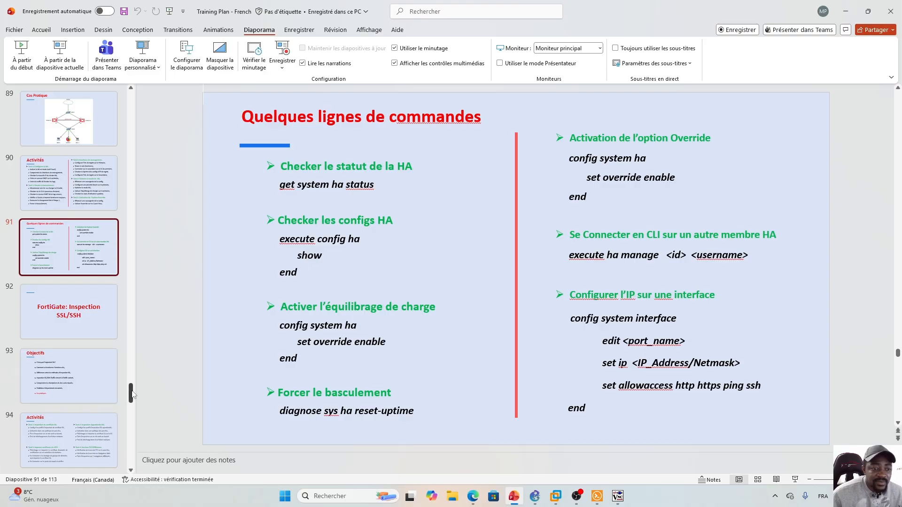
- Show slide 90 'Activités' listing the HA tasks, then return to the FortiGate HA monitor
scroll(132, 393, "up", 2)
scroll(132, 392, "up", 3)
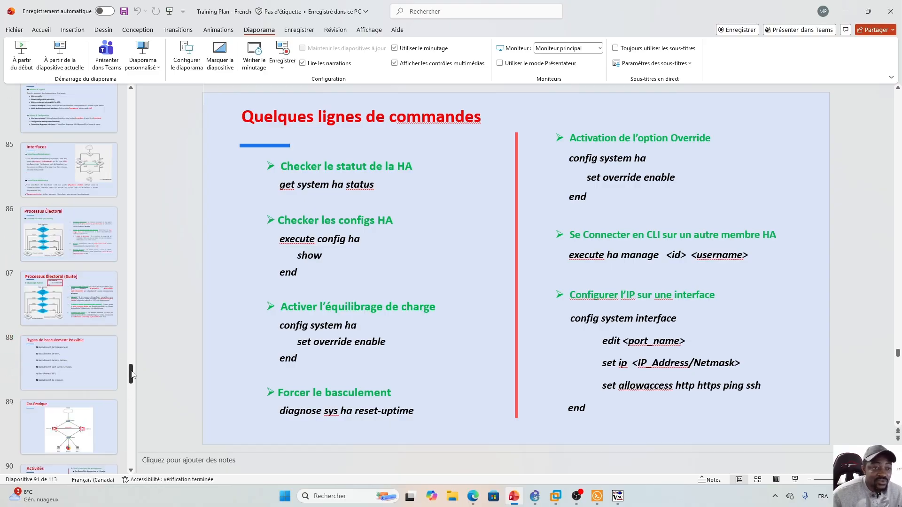
left_click(94, 318)
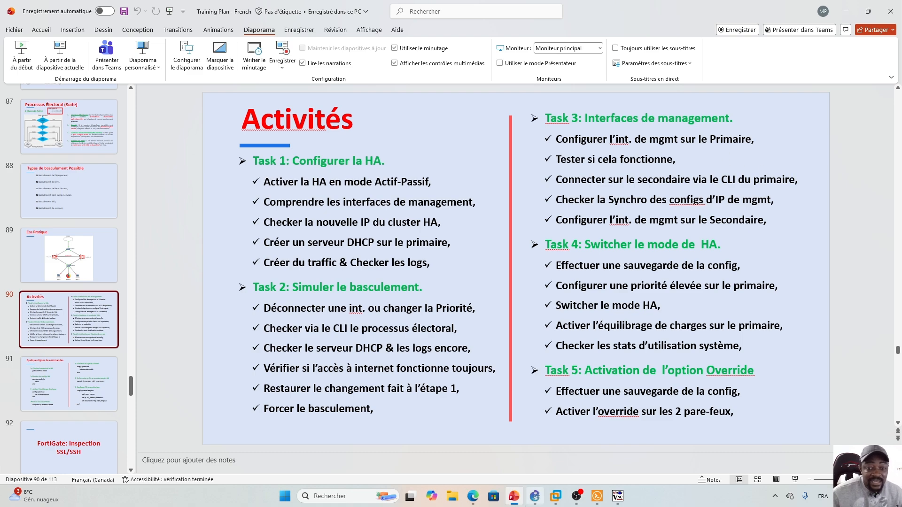
left_click(535, 496)
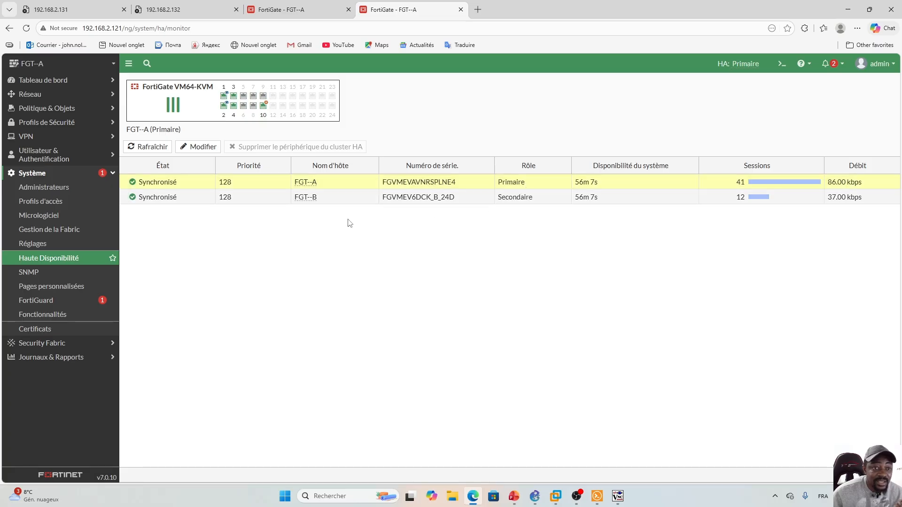
- Inspect FGT--B's HA peer settings (priority 128) without saving, then bring GNS3 forward
left_click(275, 198)
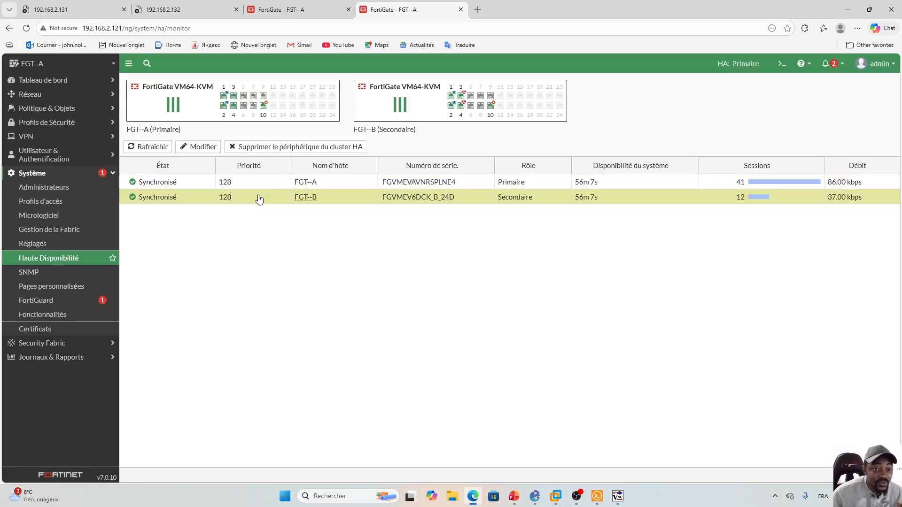
left_click(198, 148)
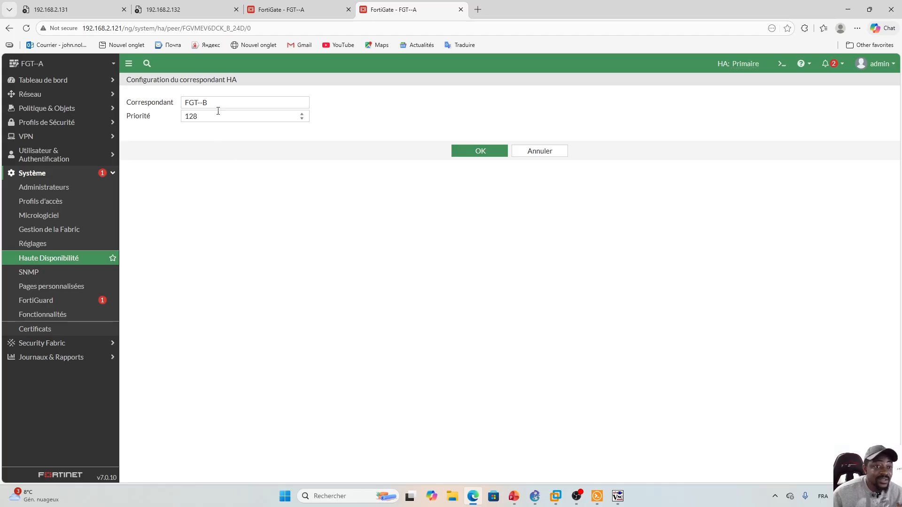
left_click(535, 151)
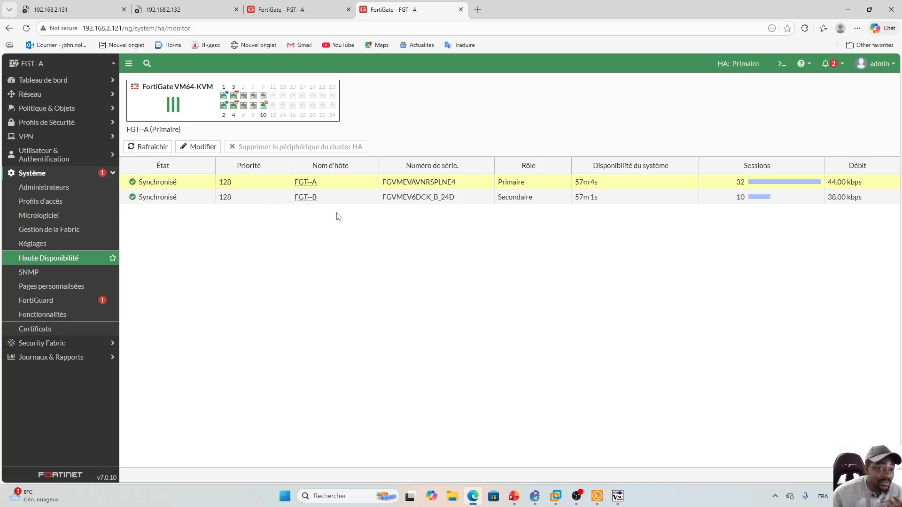
left_click(536, 502)
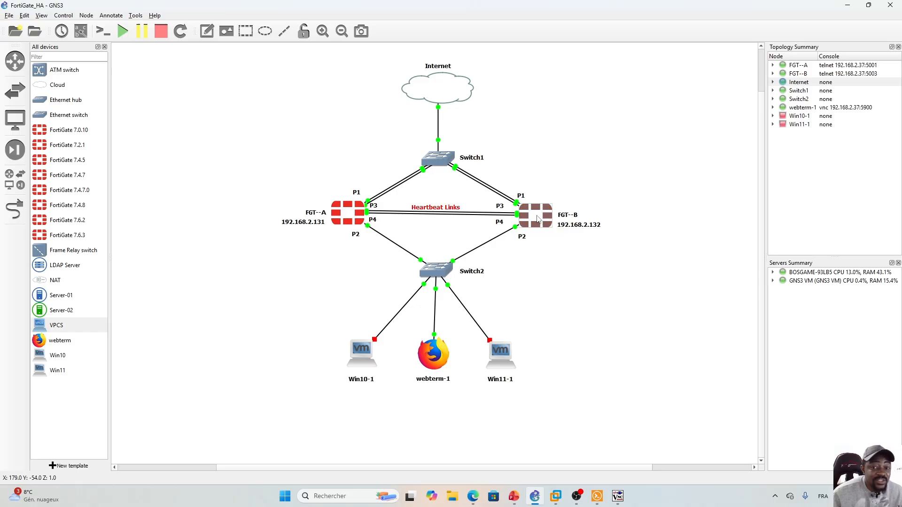
- Open and close FGT--B's Solar-PuTTY console, then return to the 192.168.2.120 HA monitor
double_click(538, 219)
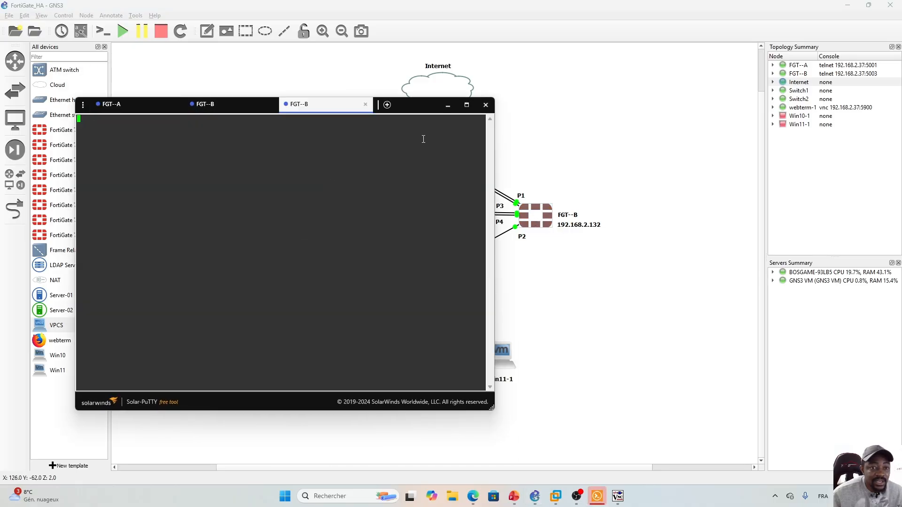
left_click(486, 104)
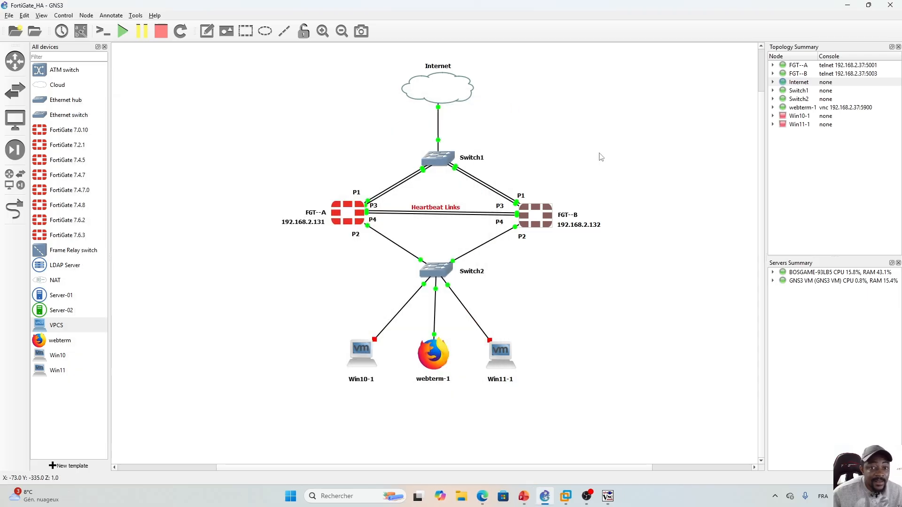
left_click(658, 232)
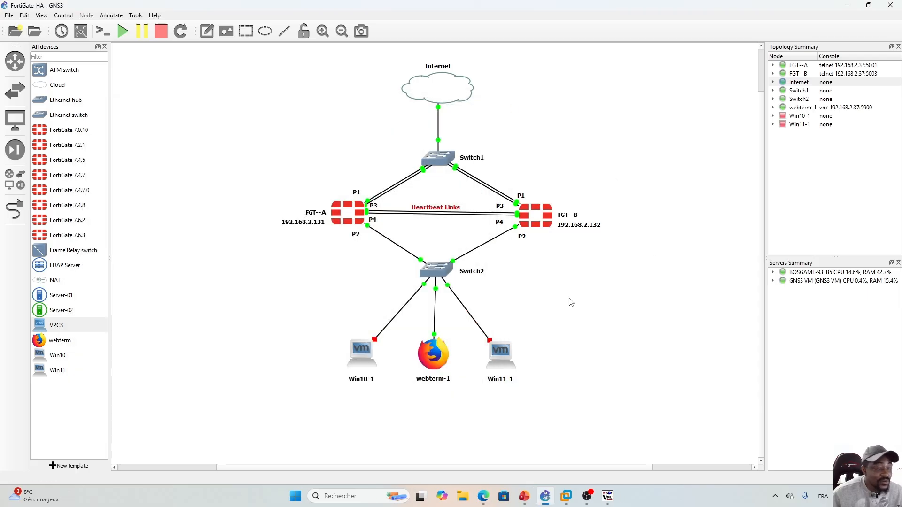
mouse_move(484, 497)
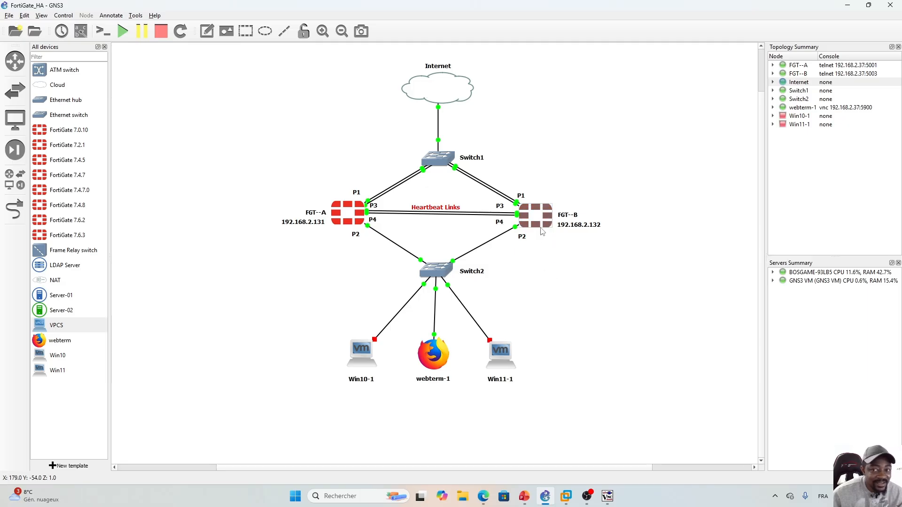
left_click(484, 496)
left_click(299, 9)
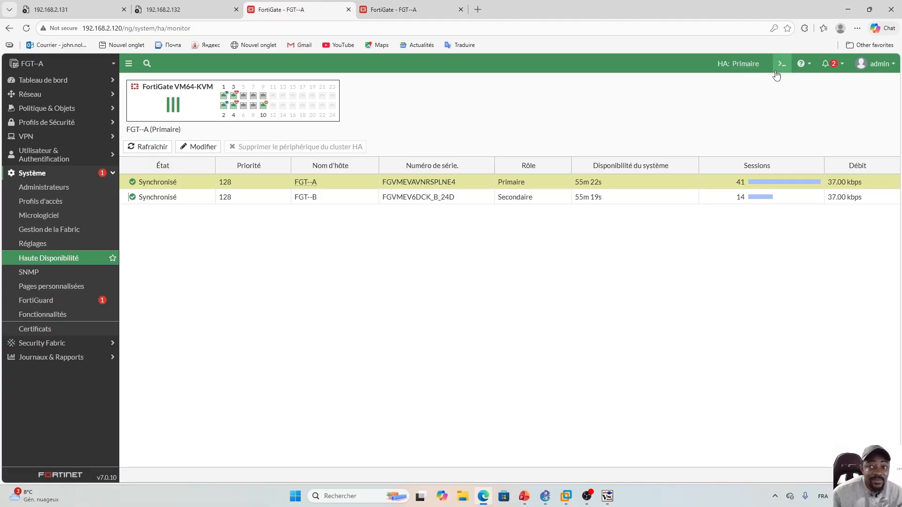
- Open FGT--A's CLI console, then bring the GNS3 topology forward
left_click(780, 66)
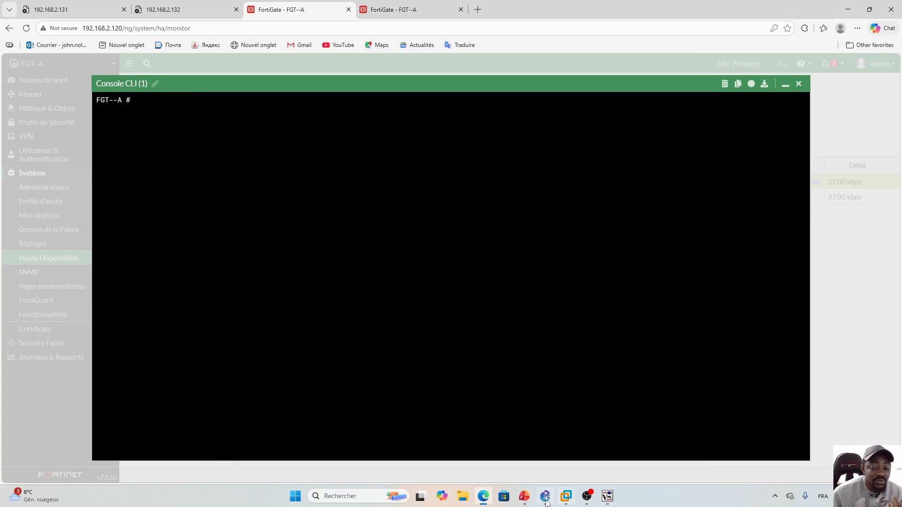
left_click(545, 497)
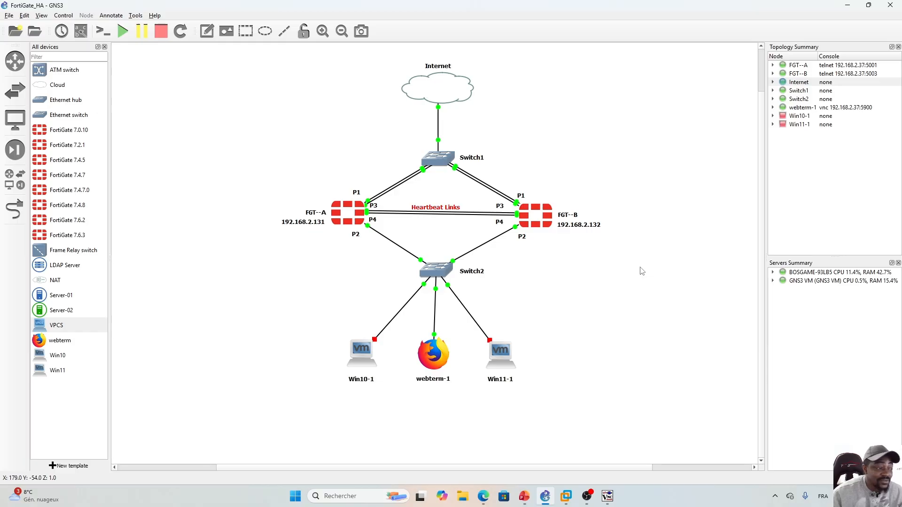
- Minimize GNS3 to reveal FGT--A's CLI console, then bring up slide 90 in PowerPoint
left_click(847, 6)
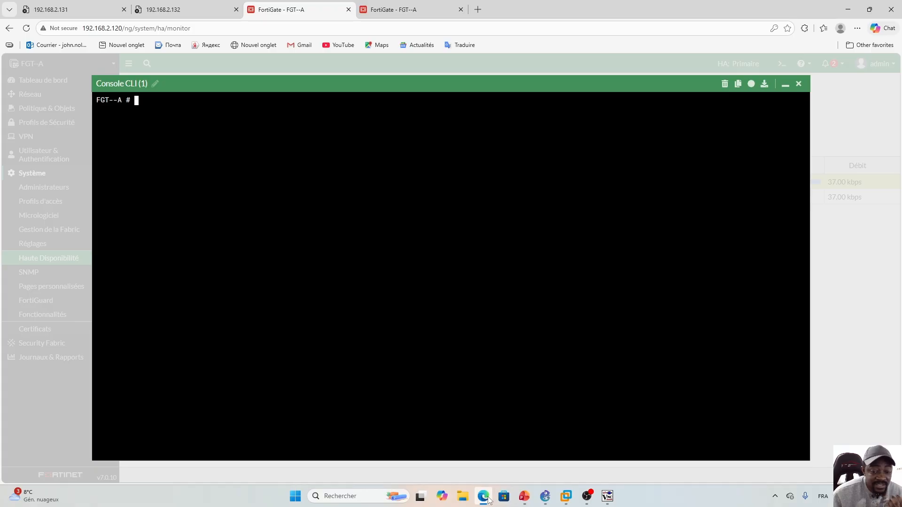
left_click(526, 497)
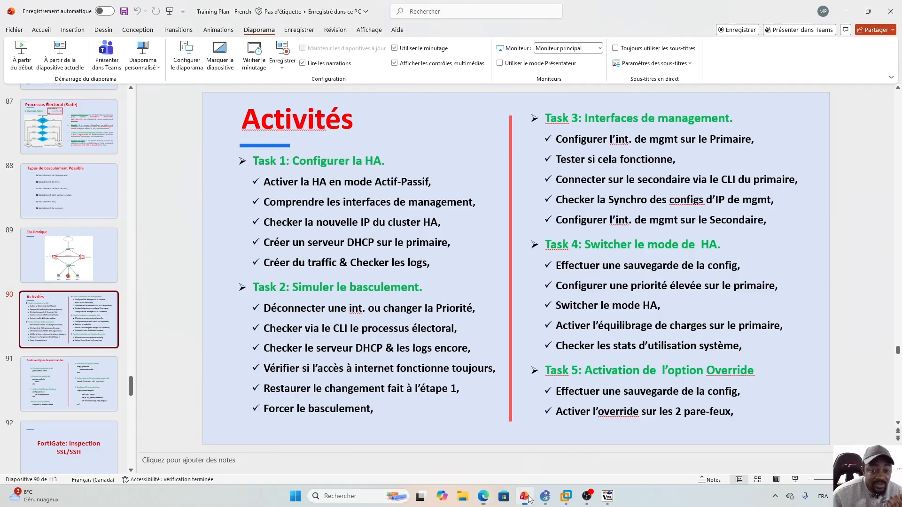
- Show slide 91 with the HA command lines, then return to FGT--A's CLI console
left_click(85, 380)
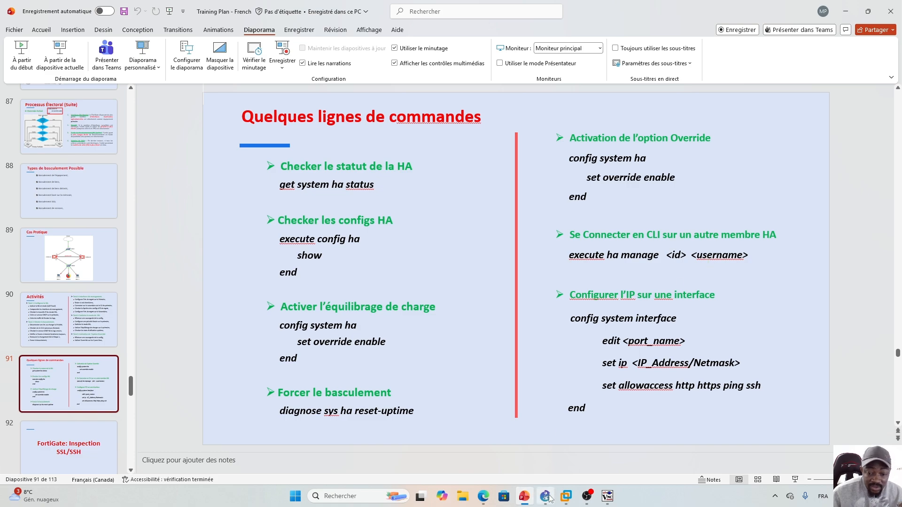
left_click(483, 497)
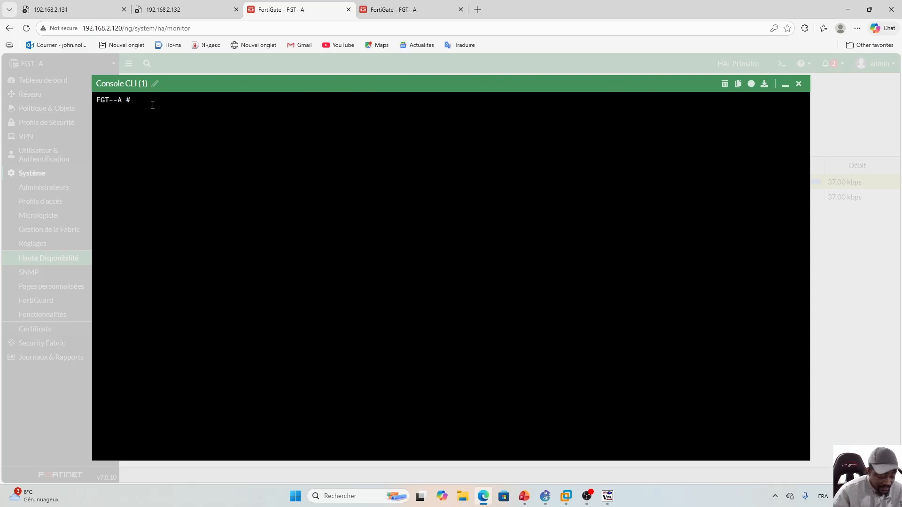
- Enter 'execute ha manage' at FGT--A's CLI prompt and dismiss the keyboard-layout flyout
type("execute h")
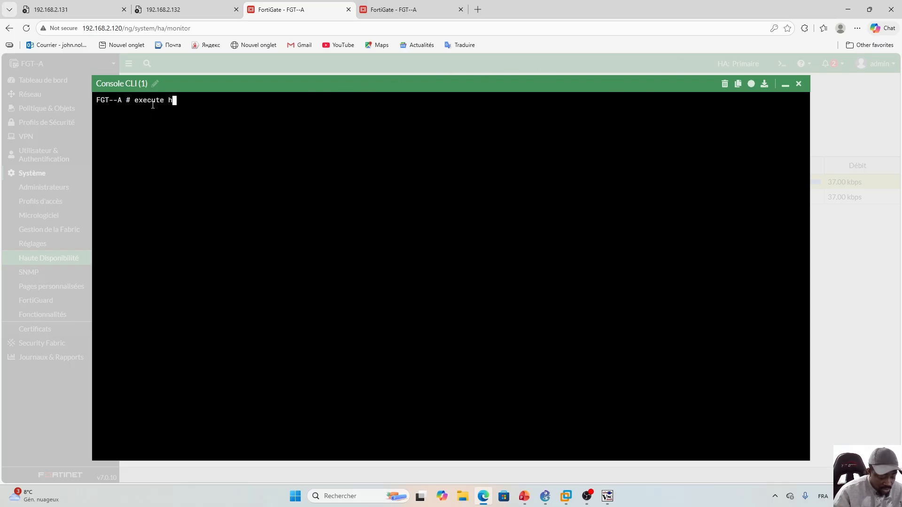
type("a manage")
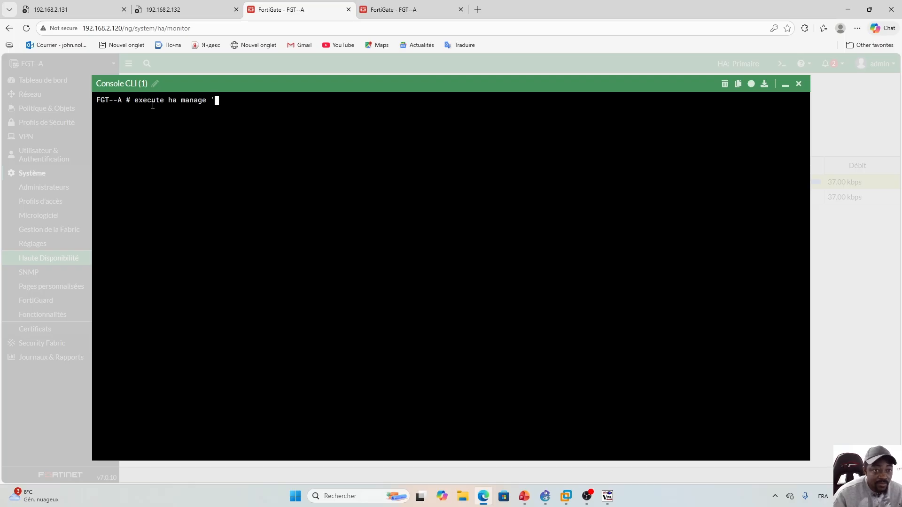
key("Tab")
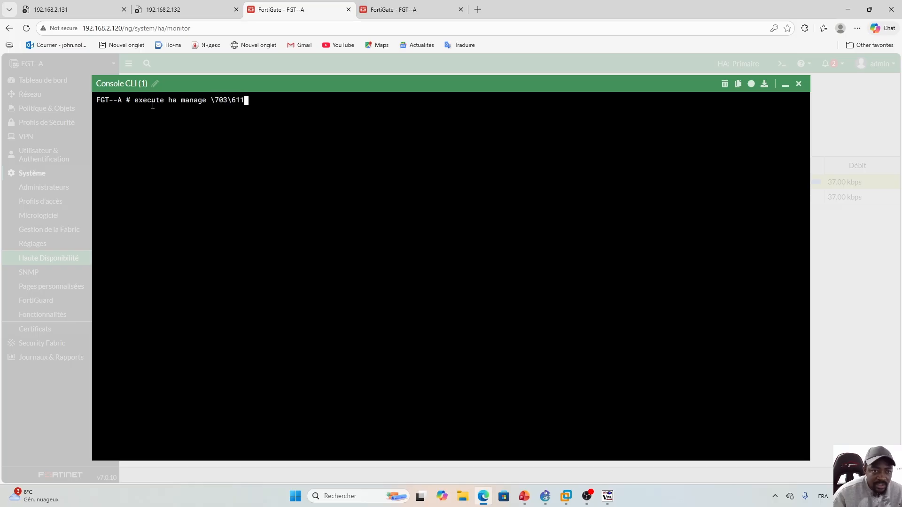
key("Tab")
key("BackSpace")
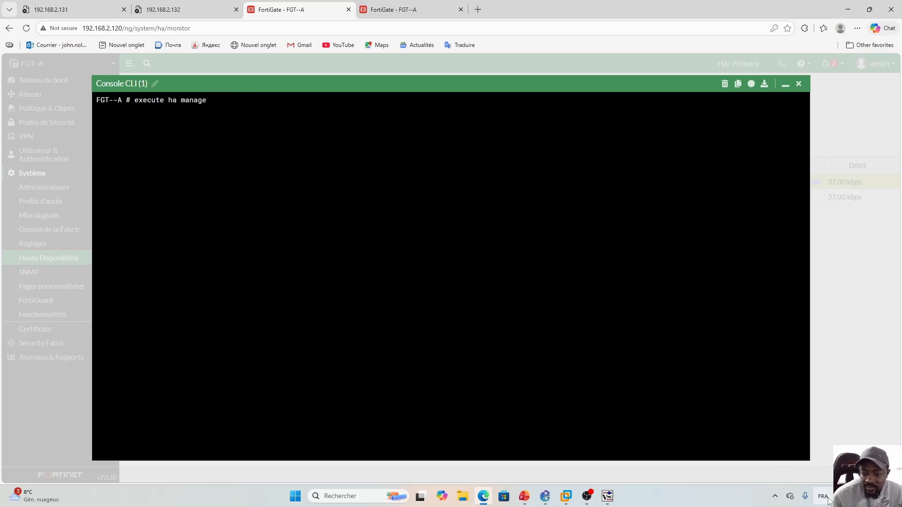
left_click(824, 499)
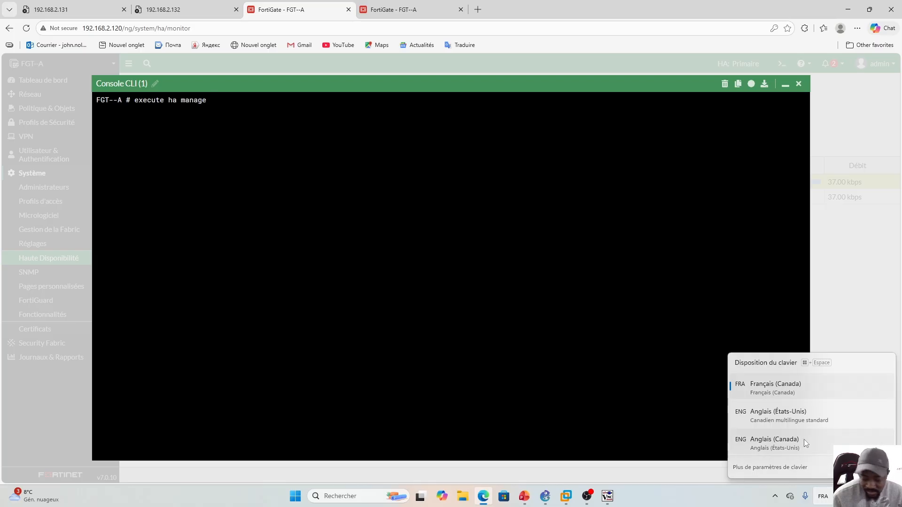
left_click(237, 109)
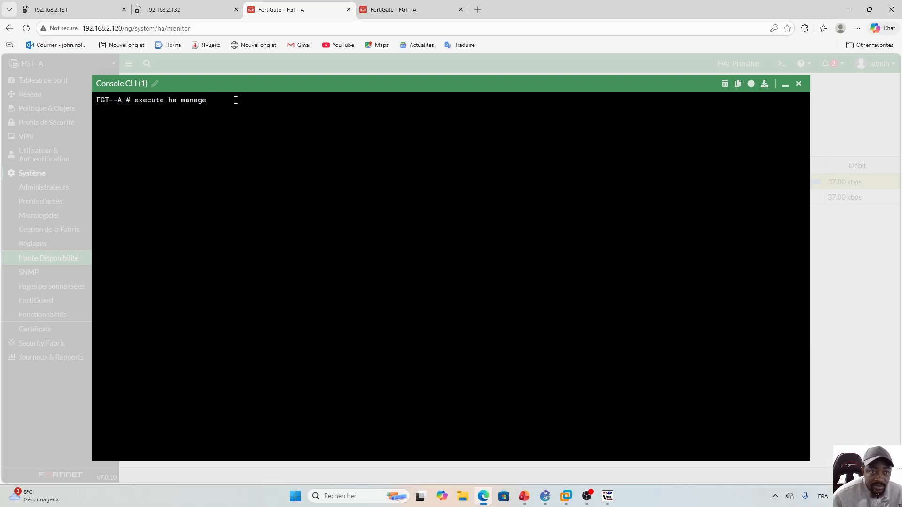
- Check the 'execute ha manage' options, then run 'get system ha status' to review the cluster
key("question")
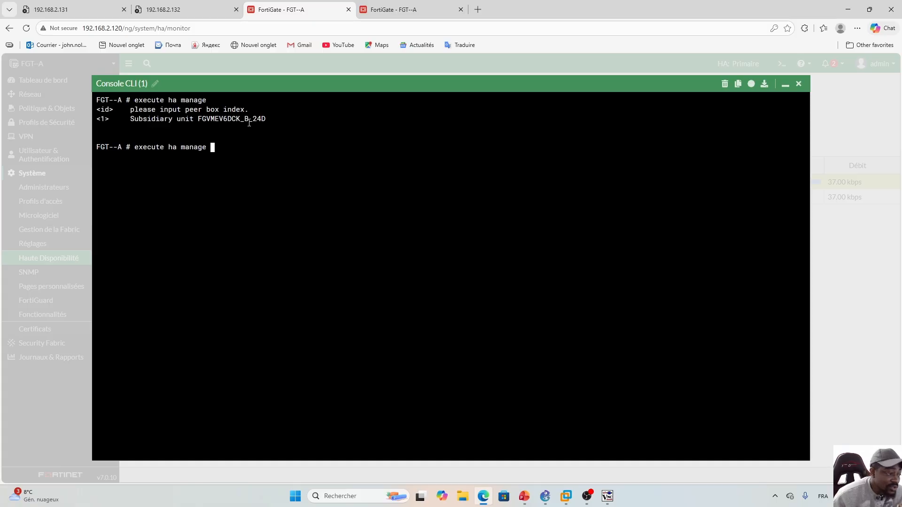
key("BackSpace")
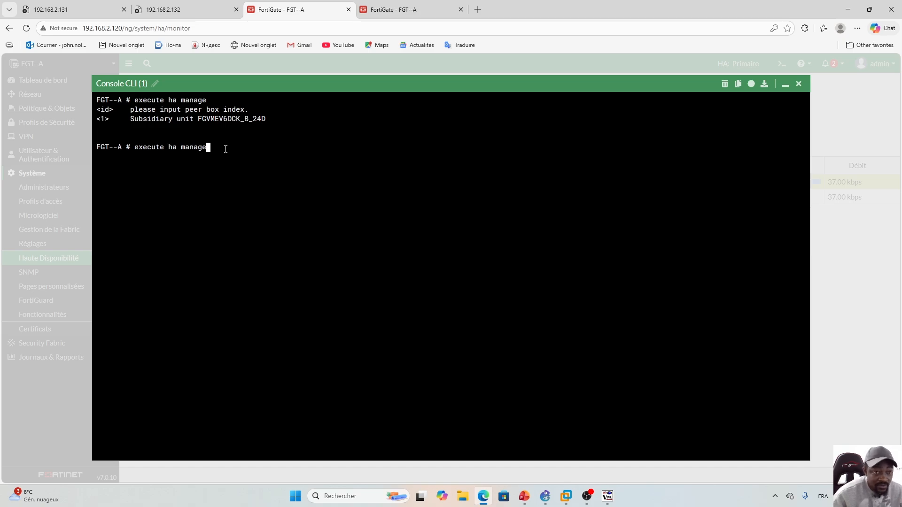
key("BackSpace")
key("BackSpace")
key("BackSpace")
key("BackSpace")
key("BackSpace")
key("BackSpace")
key("BackSpace")
key("BackSpace")
key("BackSpace")
key("BackSpace")
key("BackSpace")
key("BackSpace")
key("BackSpace")
key("BackSpace")
key("BackSpace")
key("BackSpace")
key("BackSpace")
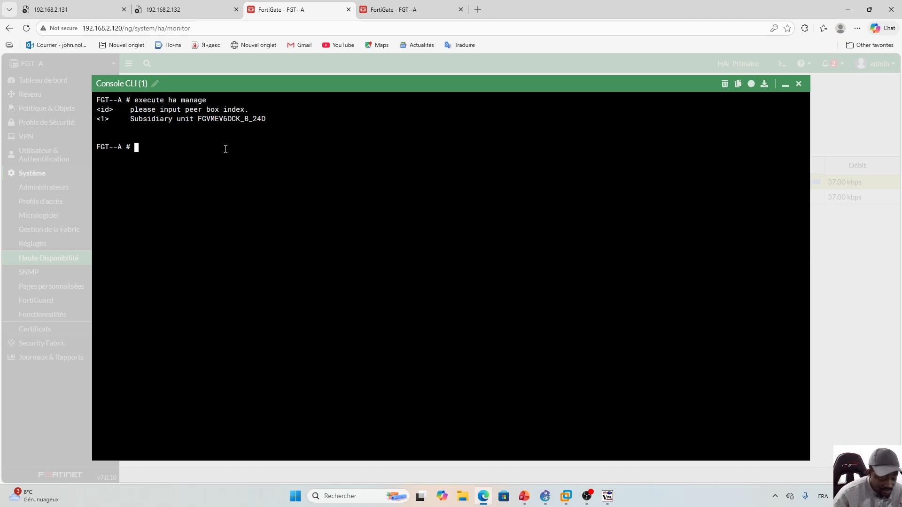
type("g")
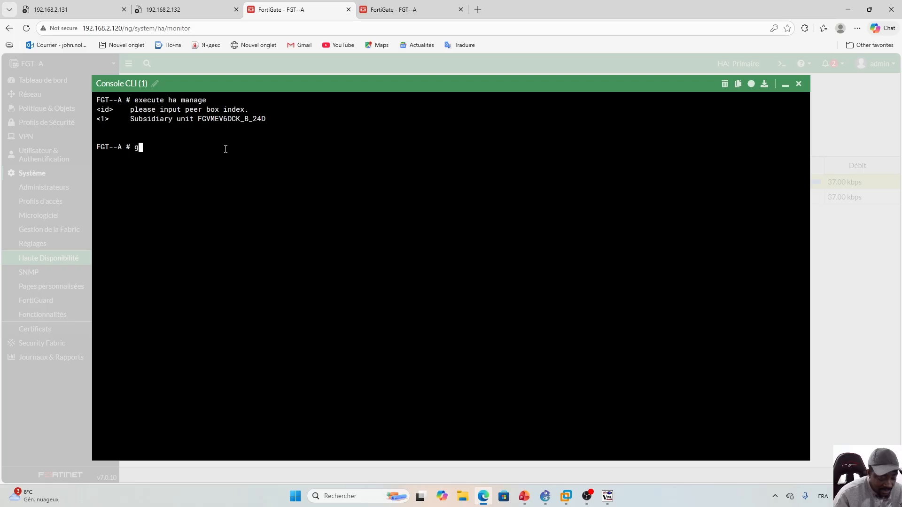
type("et system ha ")
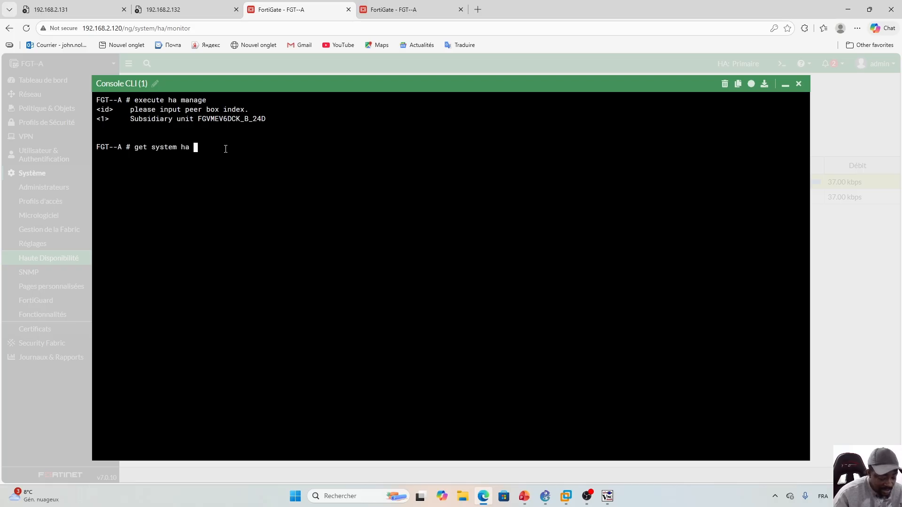
type("status")
key("Return")
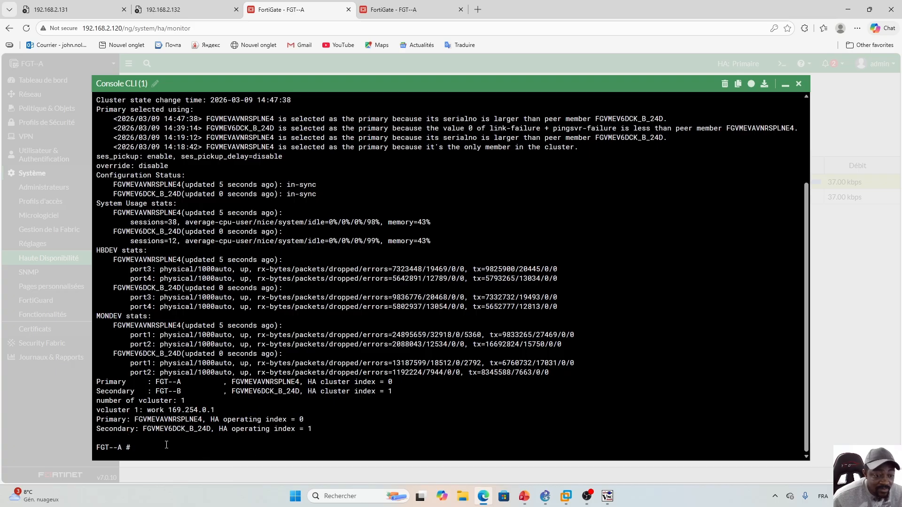
scroll(397, 358, "up", 2)
scroll(441, 362, "up", 1)
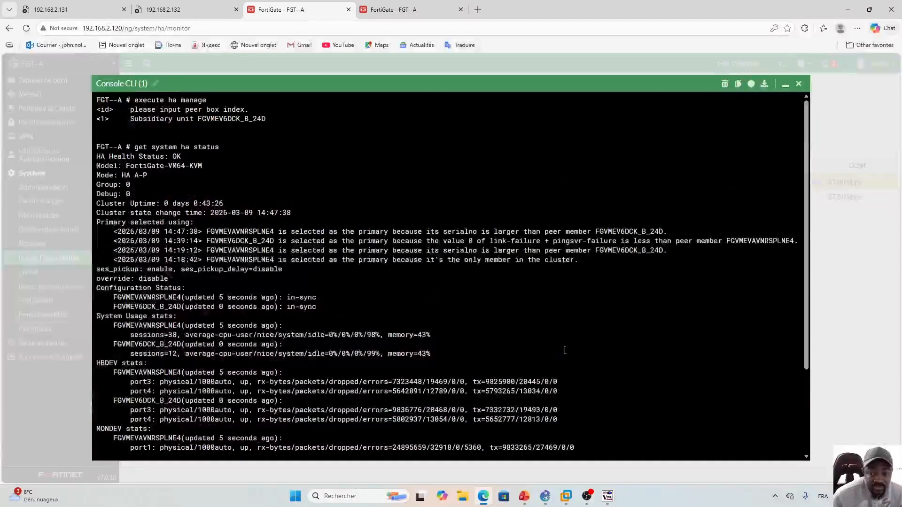
scroll(399, 428, "down", 3)
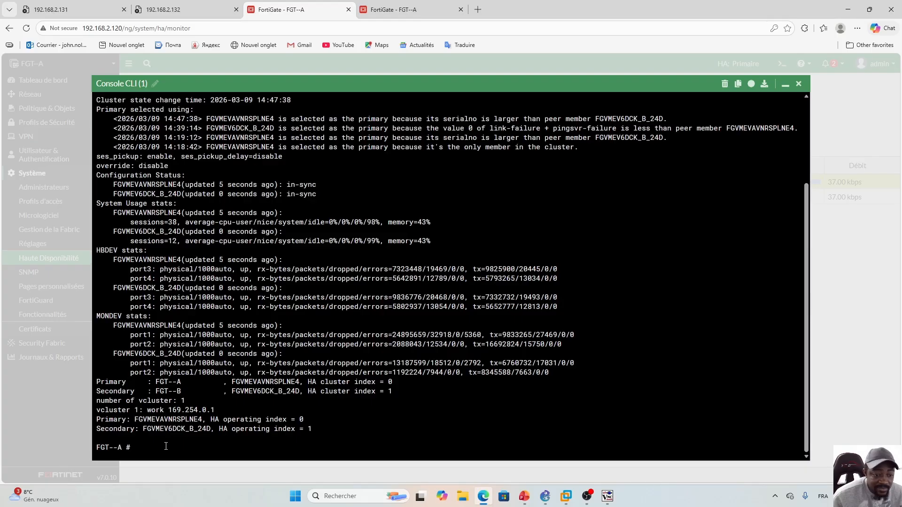
- Re-list 'execute ha manage ?' to show peer index 1 for FGT-B
key("Up")
key("BackSpace")
key("BackSpace")
key("BackSpace")
key("BackSpace")
key("BackSpace")
key("BackSpace")
key("BackSpace")
key("BackSpace")
key("BackSpace")
key("BackSpace")
key("BackSpace")
key("BackSpace")
key("BackSpace")
key("BackSpace")
key("BackSpace")
key("BackSpace")
key("BackSpace")
key("BackSpace")
key("BackSpace")
key("BackSpace")
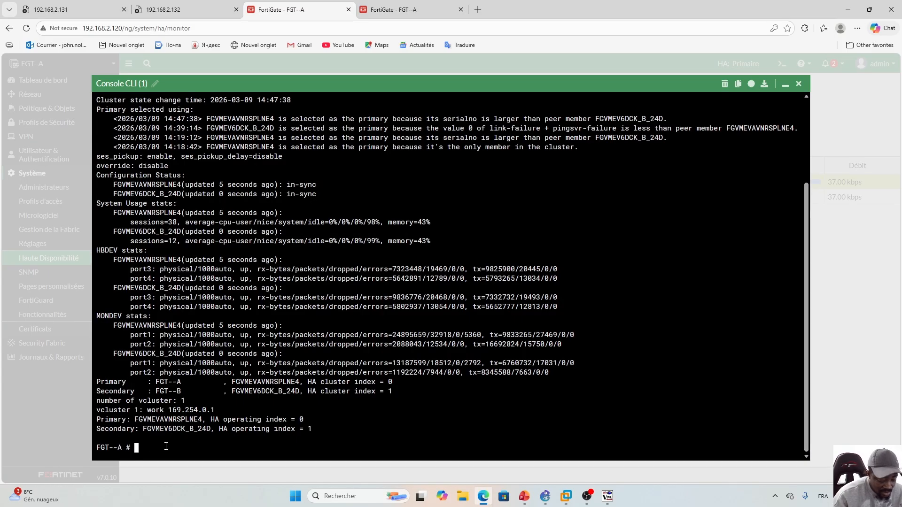
type("execute ha manage")
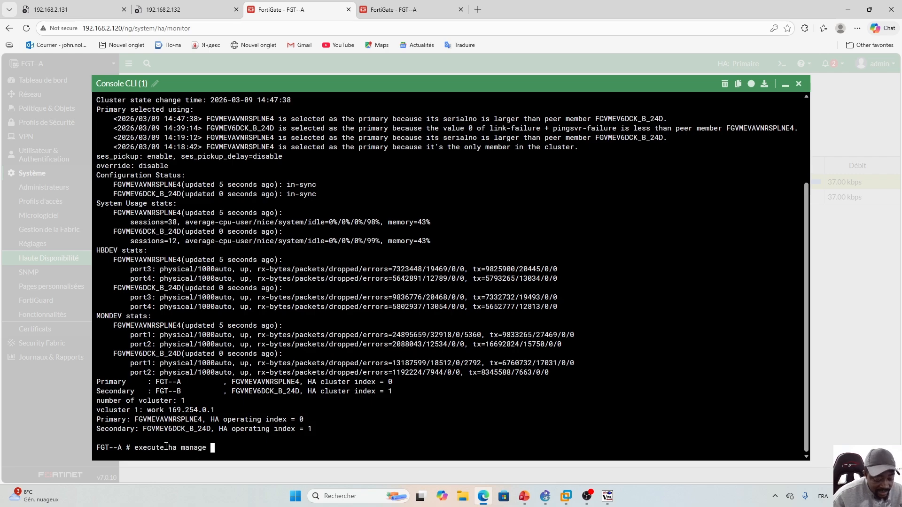
key("question")
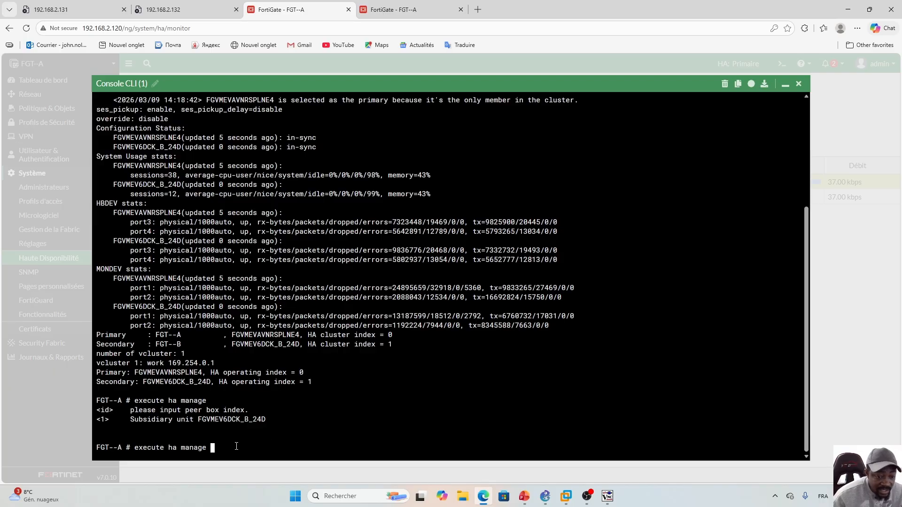
- Connect to FGT-B with 'execute ha manage 1 admin' and enter the admin password
type("1 ")
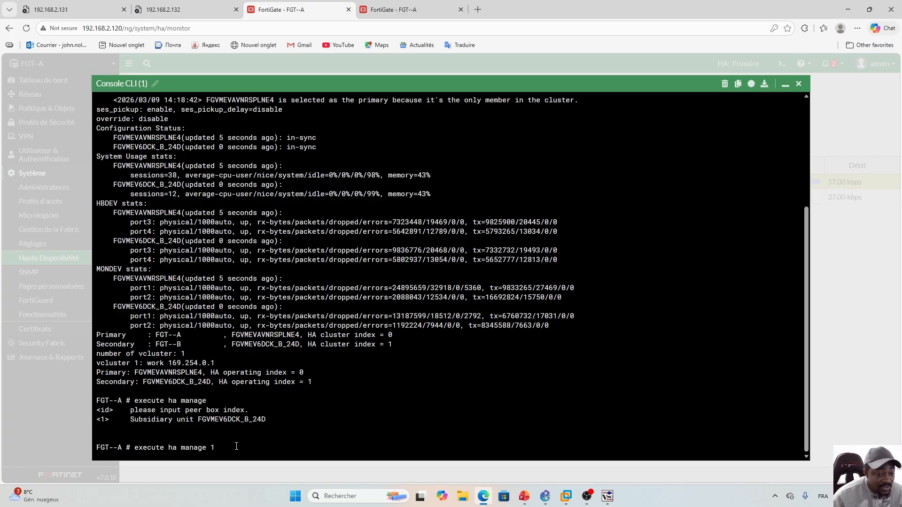
type("admin")
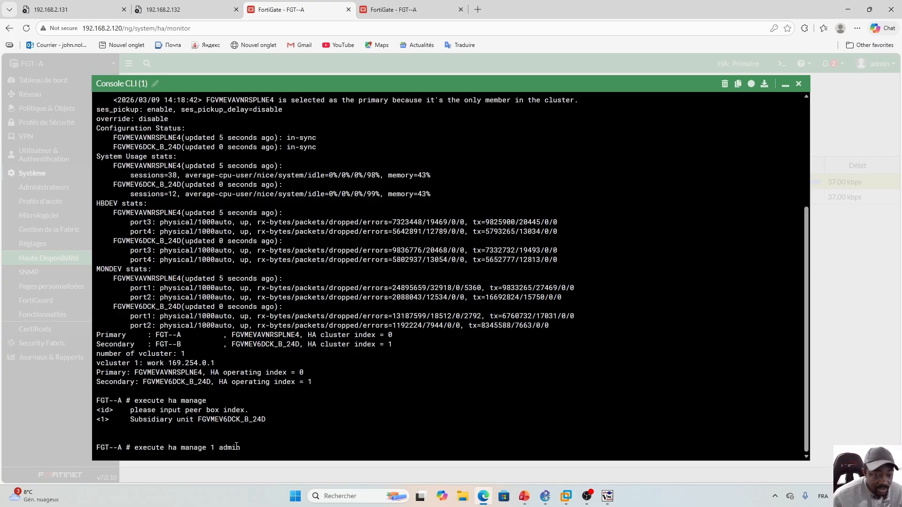
key("Return")
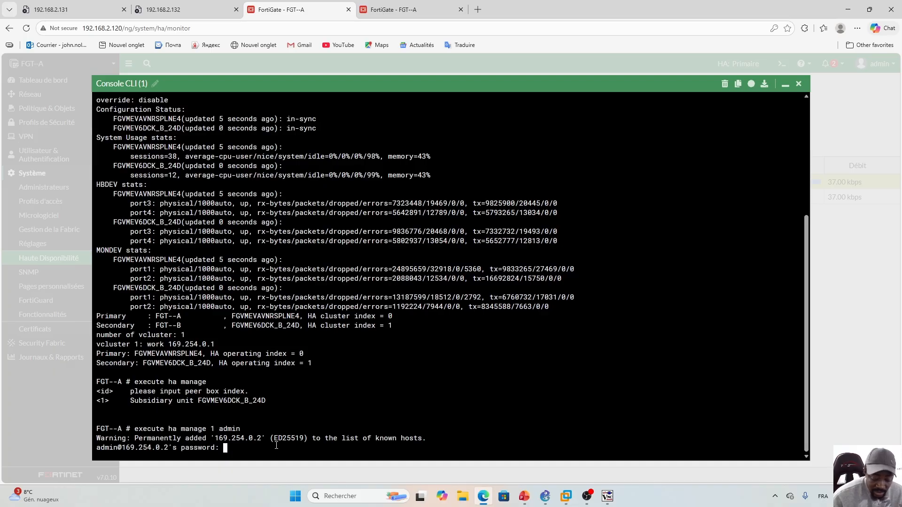
key("Return")
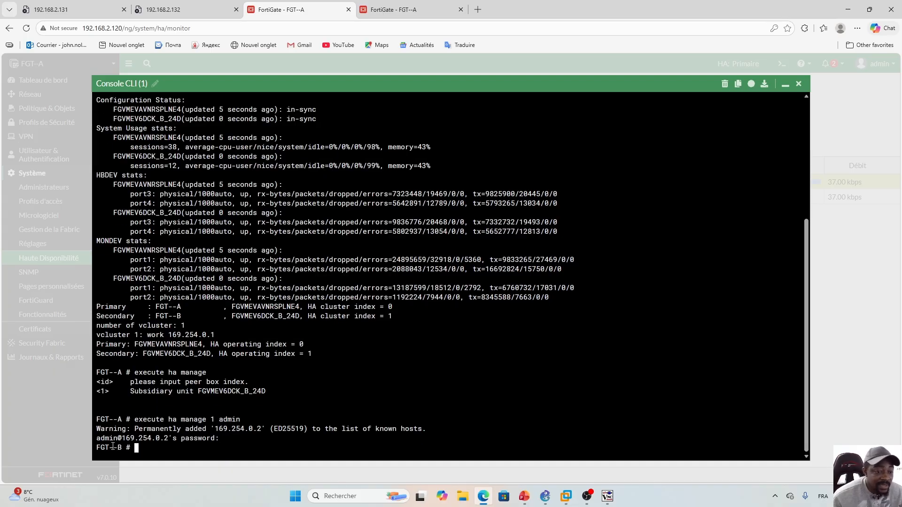
key("Return")
key("Return")
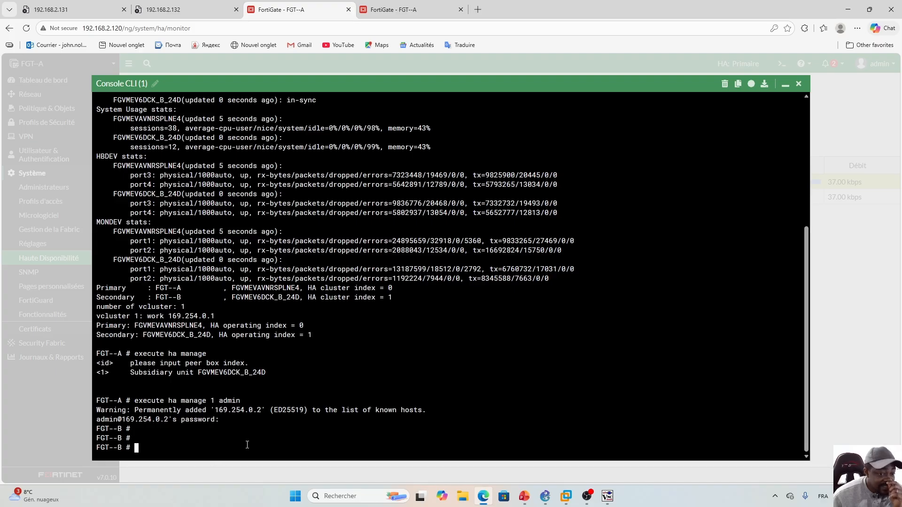
- Check slide 91's command list, then bring the 192.168.2.121 HA monitor tab forward
left_click(526, 495)
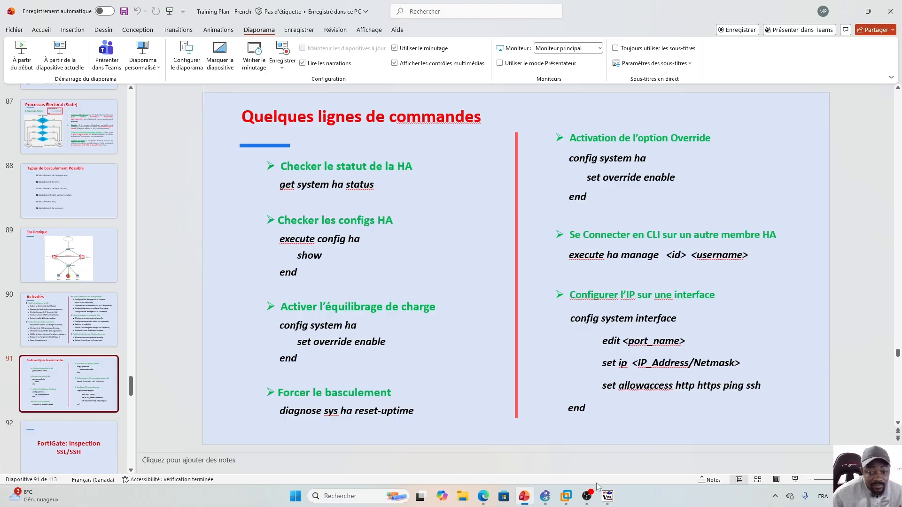
left_click(487, 503)
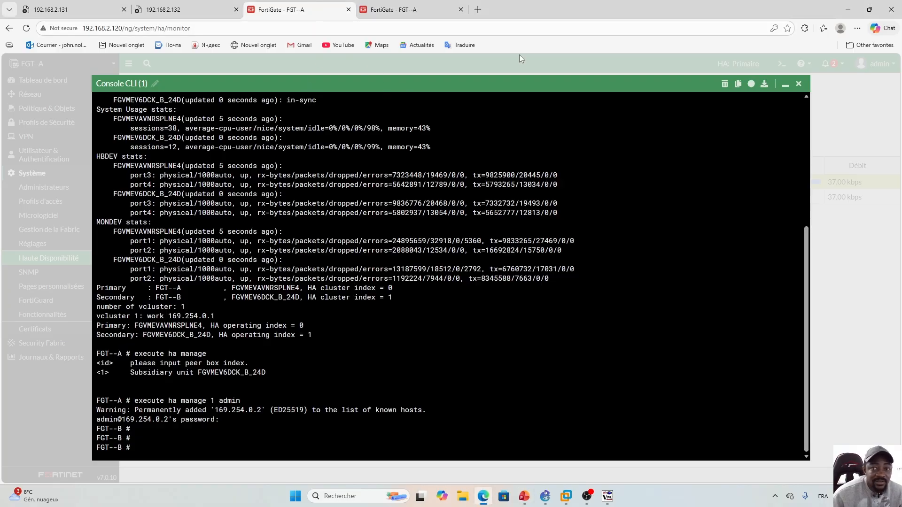
left_click(419, 6)
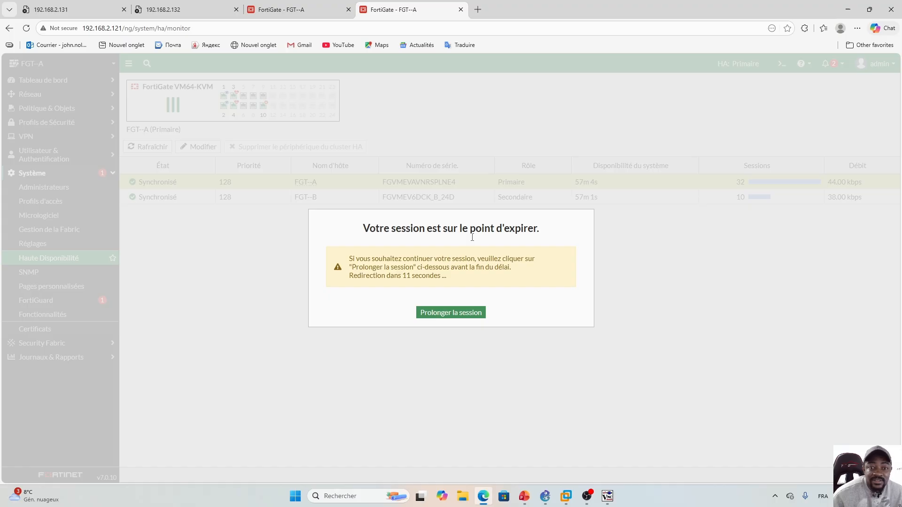
- Extend the 192.168.2.121 session and review port10's HA management setting without changes
left_click(447, 314)
left_click(201, 147)
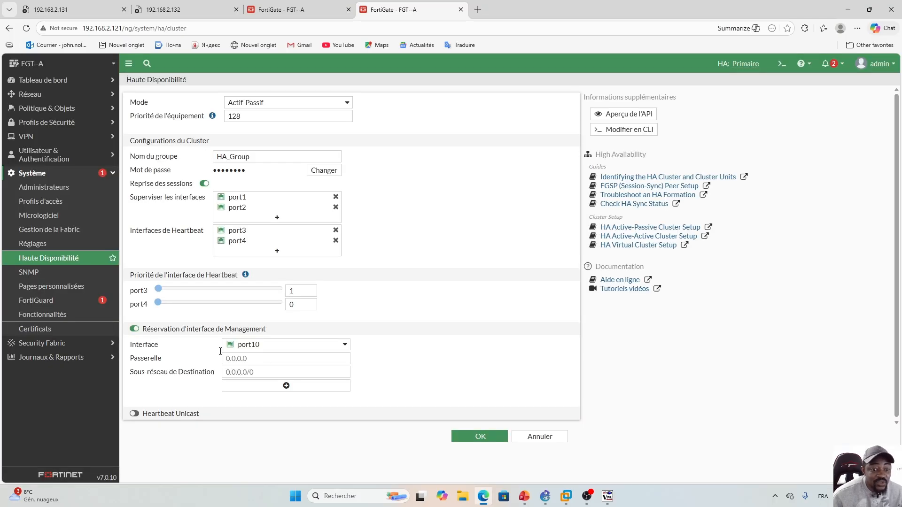
mouse_move(248, 345)
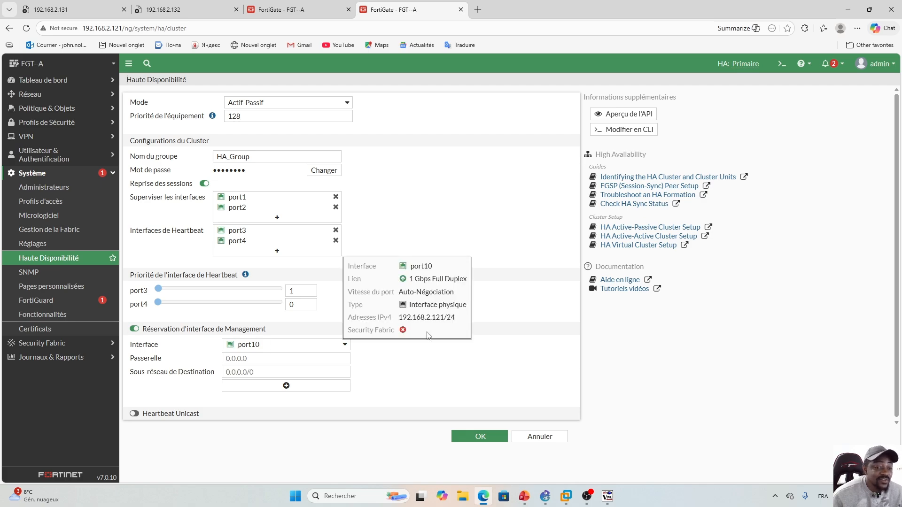
left_click(541, 436)
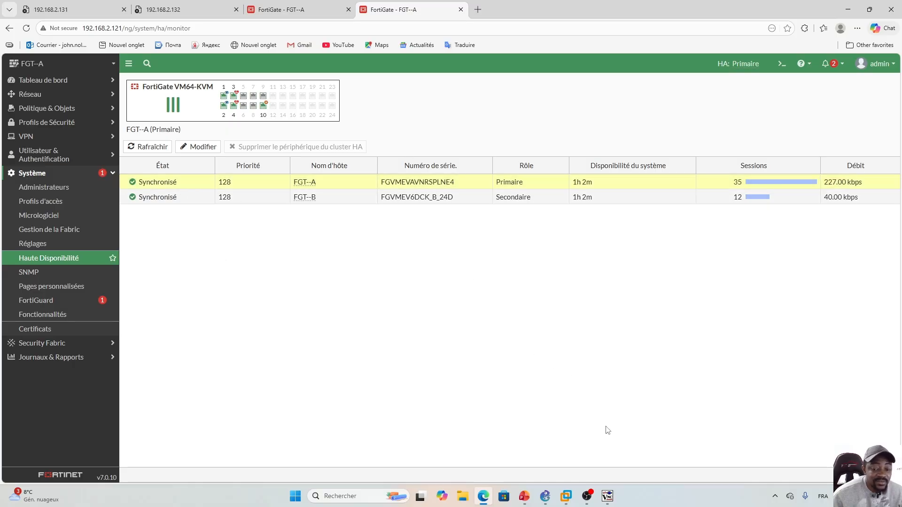
left_click(568, 444)
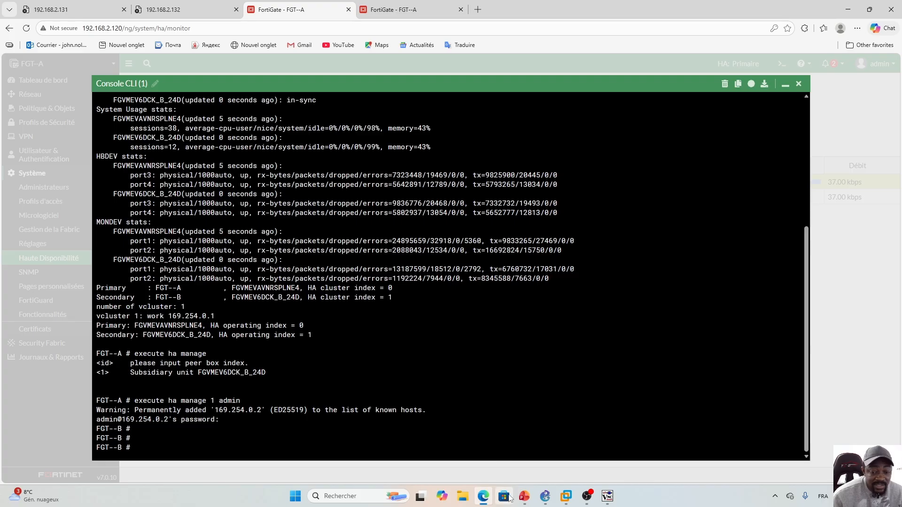
- On FGT-B, run 'config system ha' and 'show' to display its HA settings
left_click(524, 496)
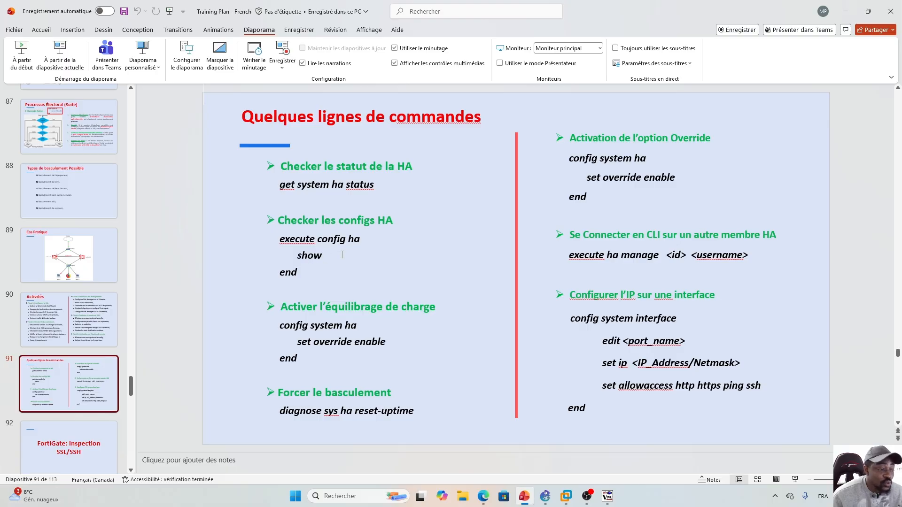
left_click(485, 502)
type("con")
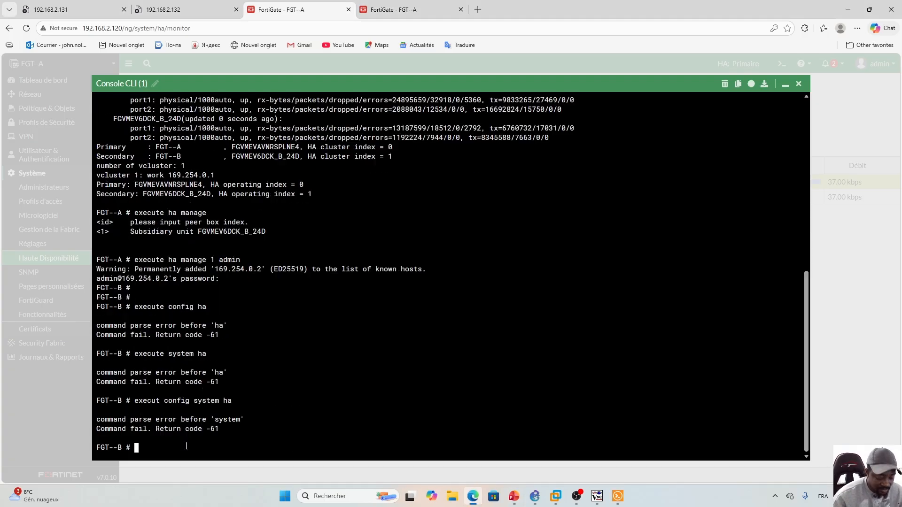
type("fig sy")
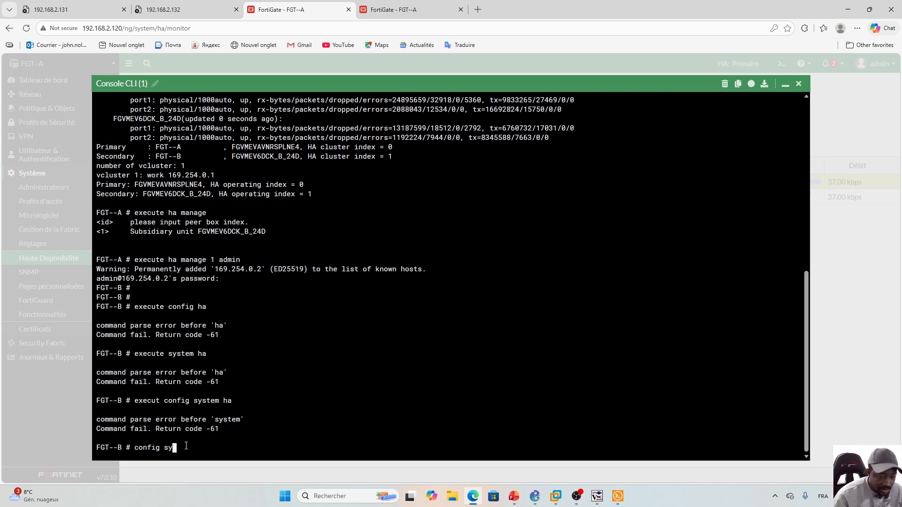
type("stem ha")
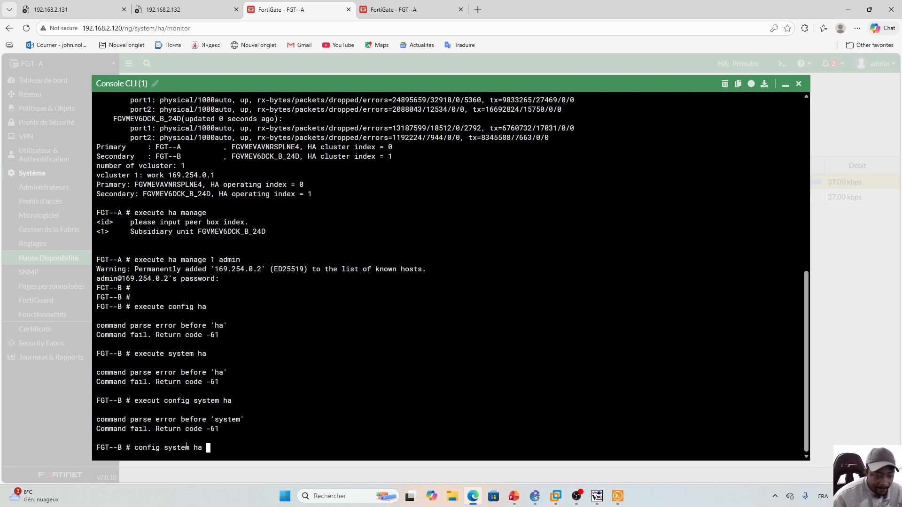
key("Return")
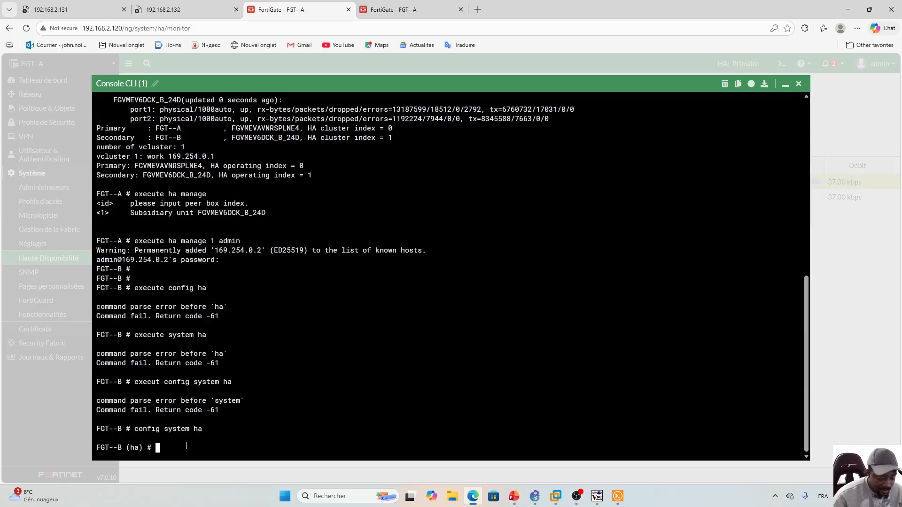
type("show")
key("Return")
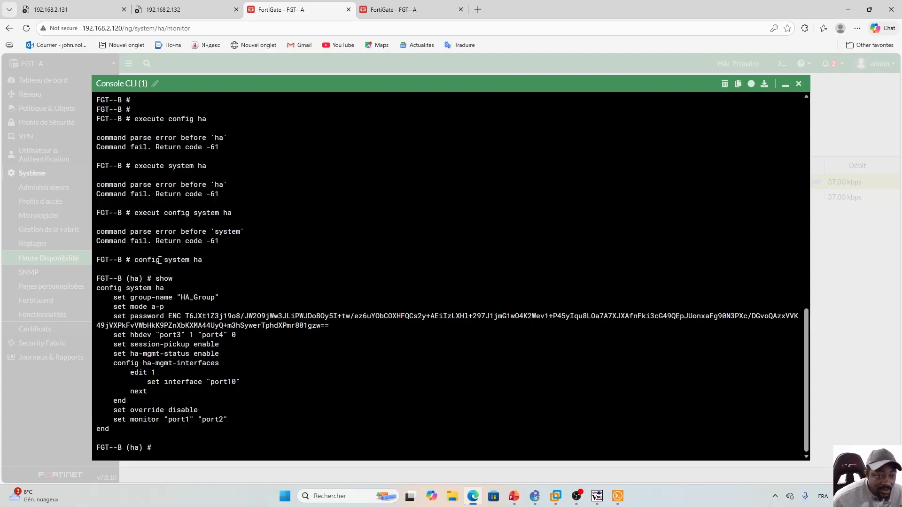
- Delete 'execute' from slide 91's 'Checker les configs HA' command, leaving 'config sytem ha'
left_click(514, 497)
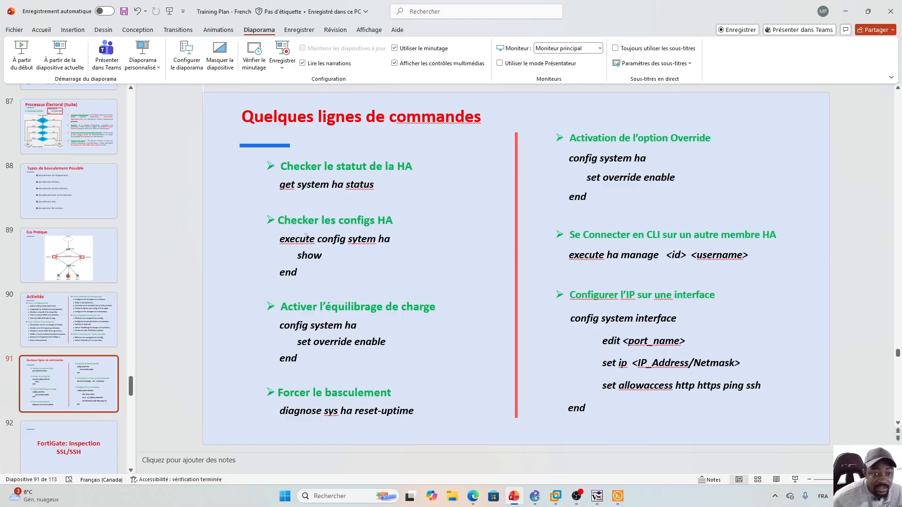
left_click_drag(317, 240, 279, 243)
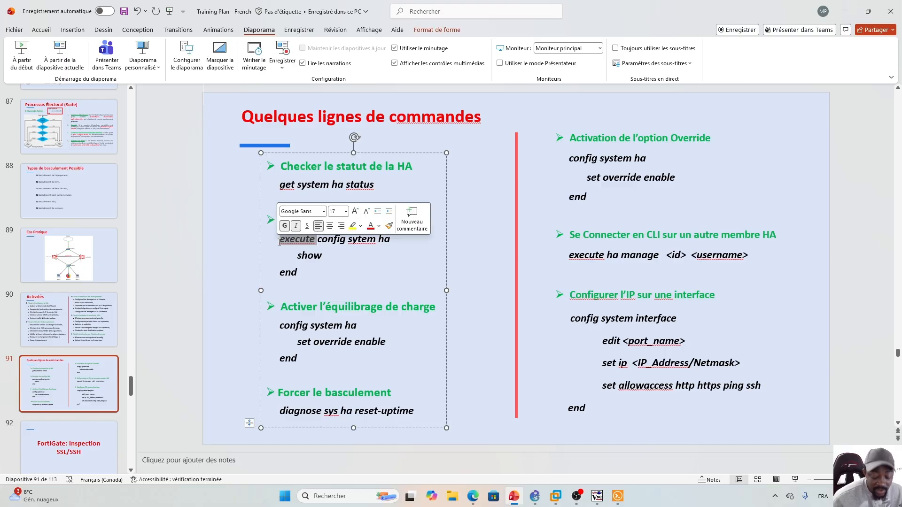
key("Delete")
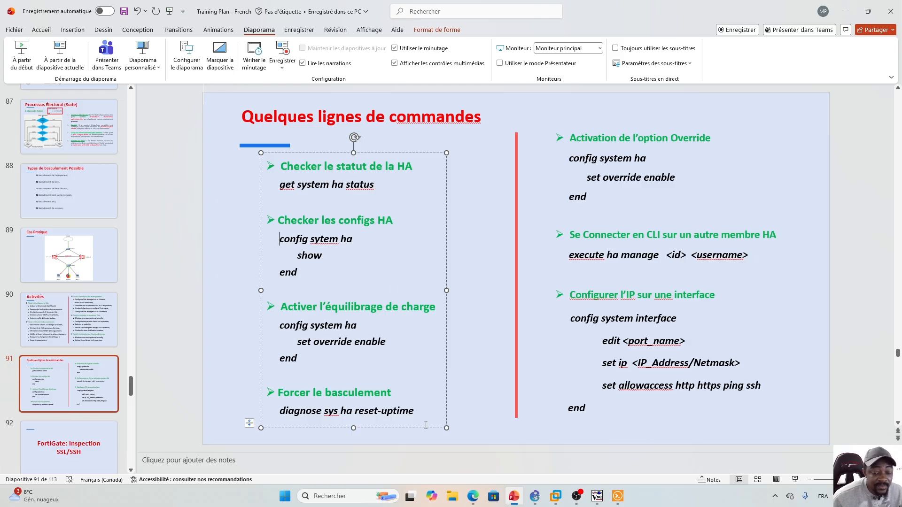
left_click(473, 496)
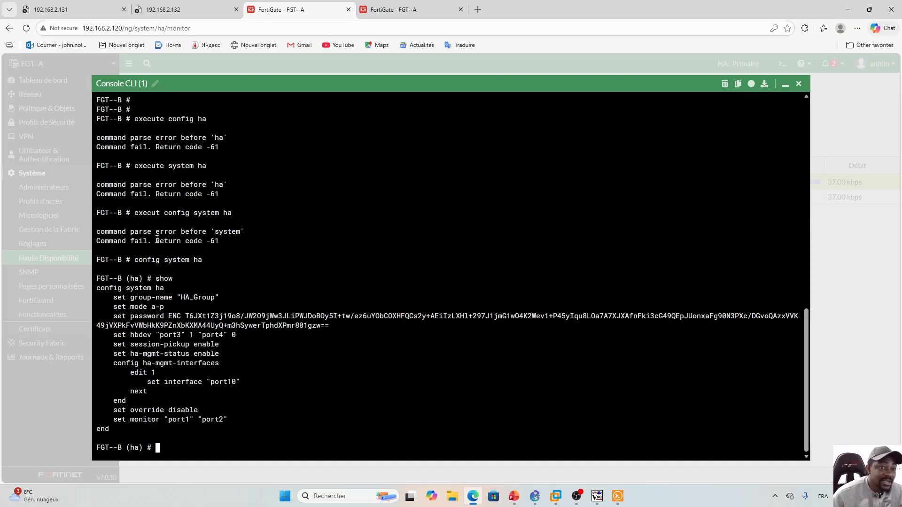
left_click(384, 8)
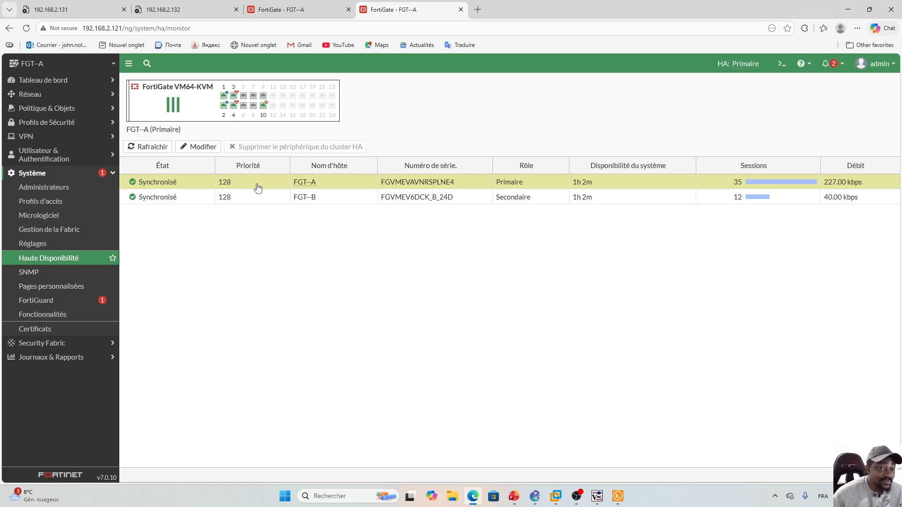
left_click(292, 7)
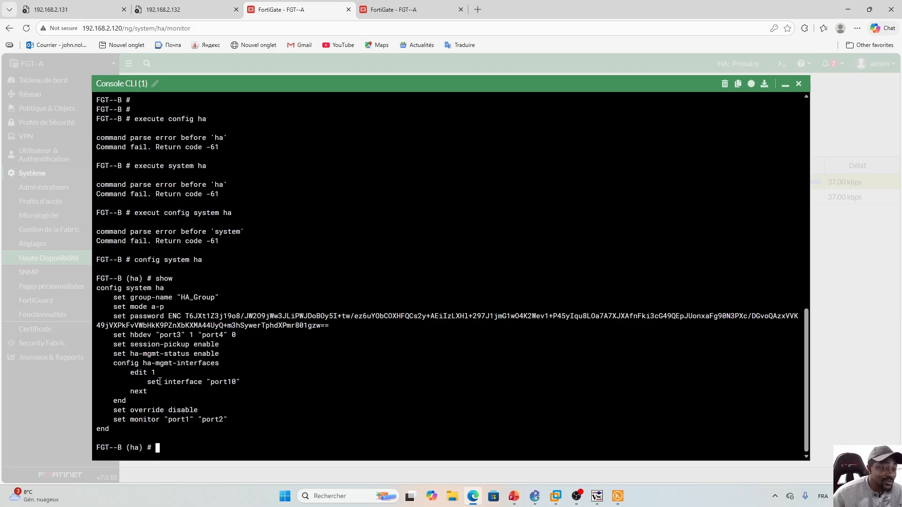
left_click(535, 496)
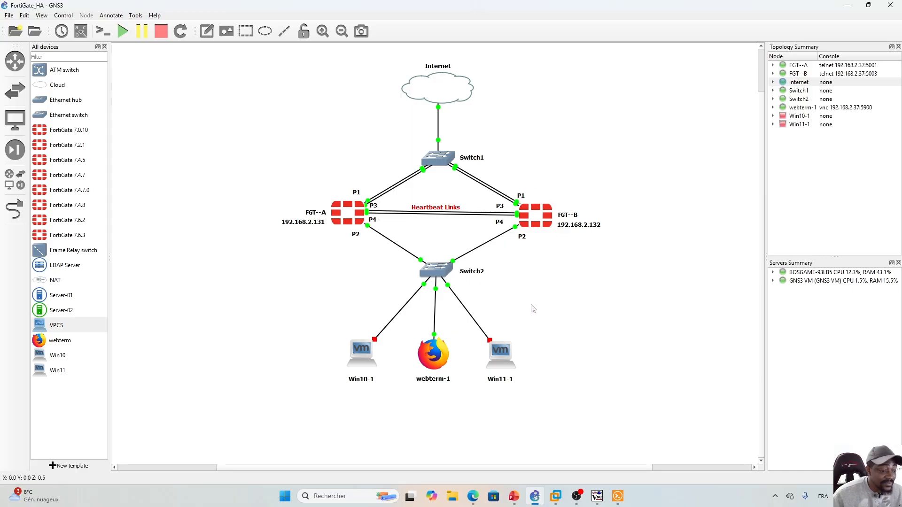
- Minimise GNS3 so the FGT-B CLI console is showing again
left_click(535, 497)
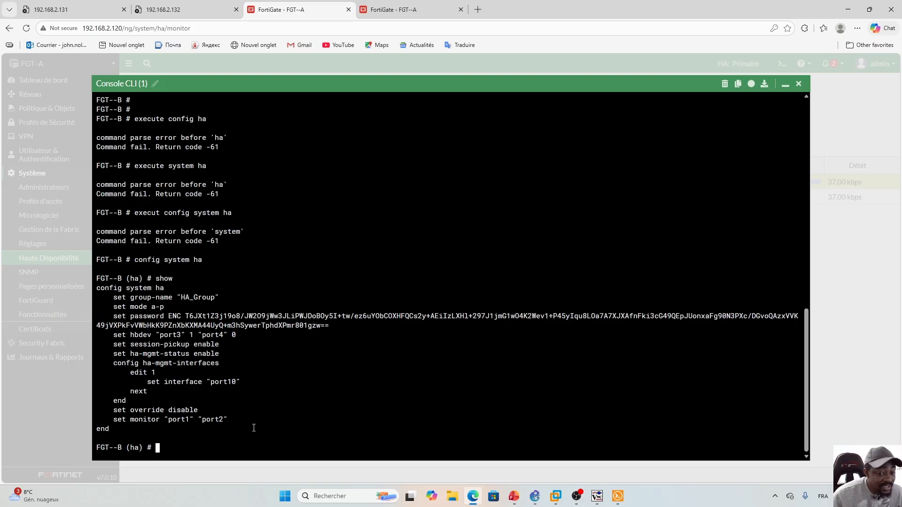
left_click(513, 496)
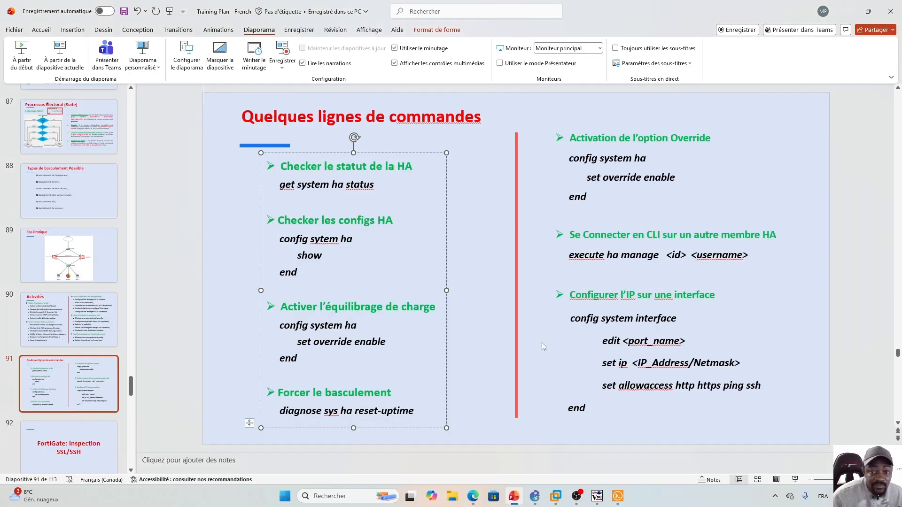
left_click(542, 344)
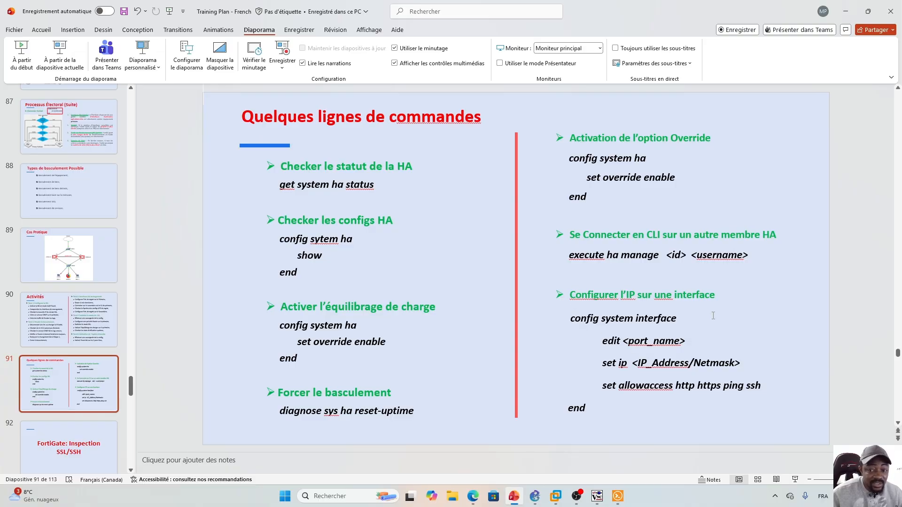
- Leave the HA configuration and open port10 under 'config system interface'
key("alt+Tab")
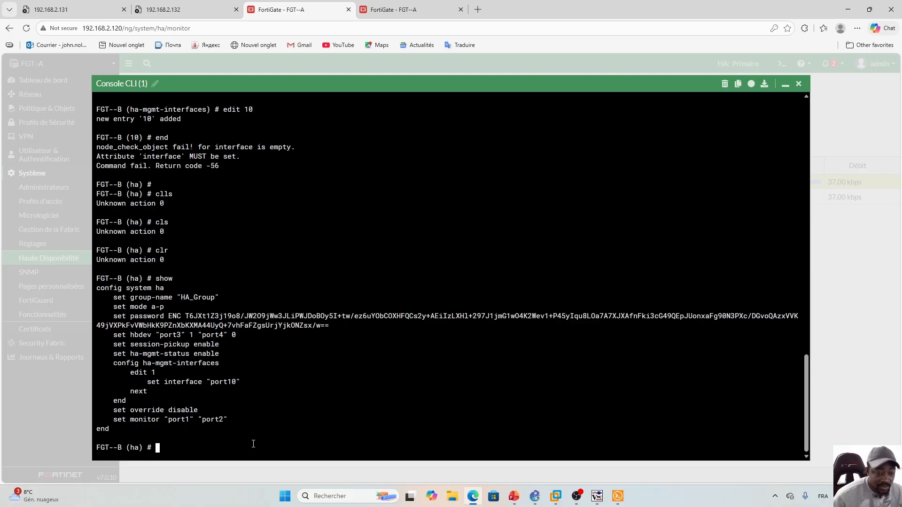
type("end")
key("Return")
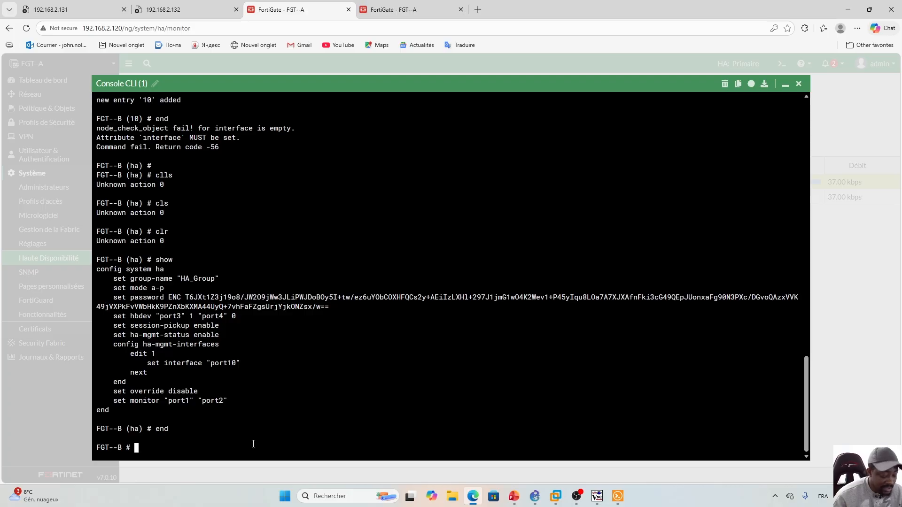
type("config ")
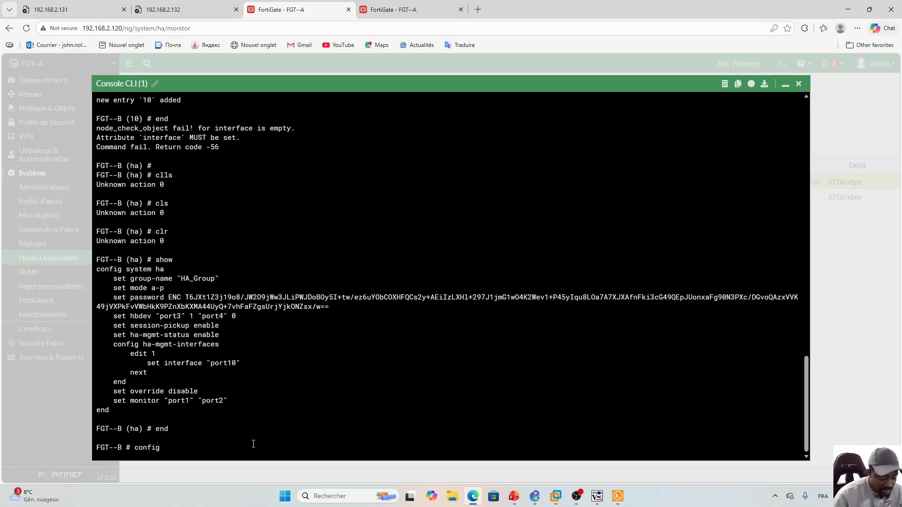
type("system interface")
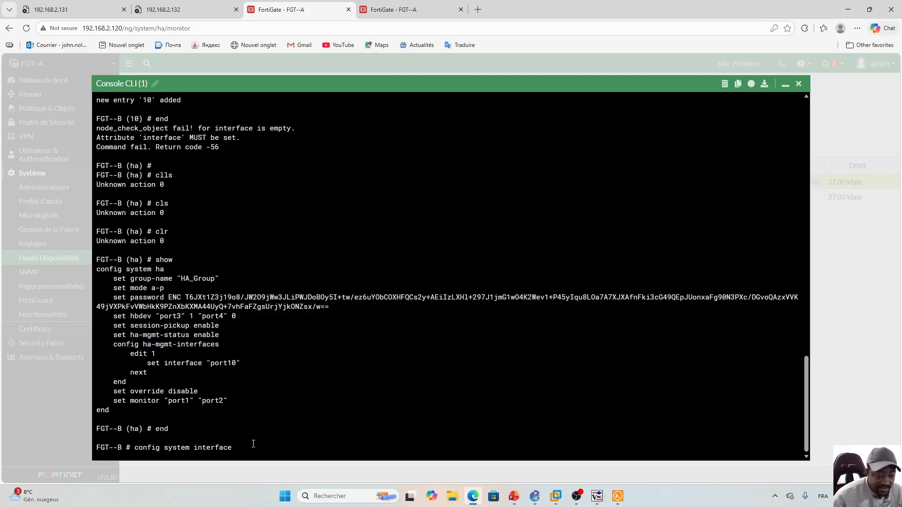
key("Return")
type("edit ")
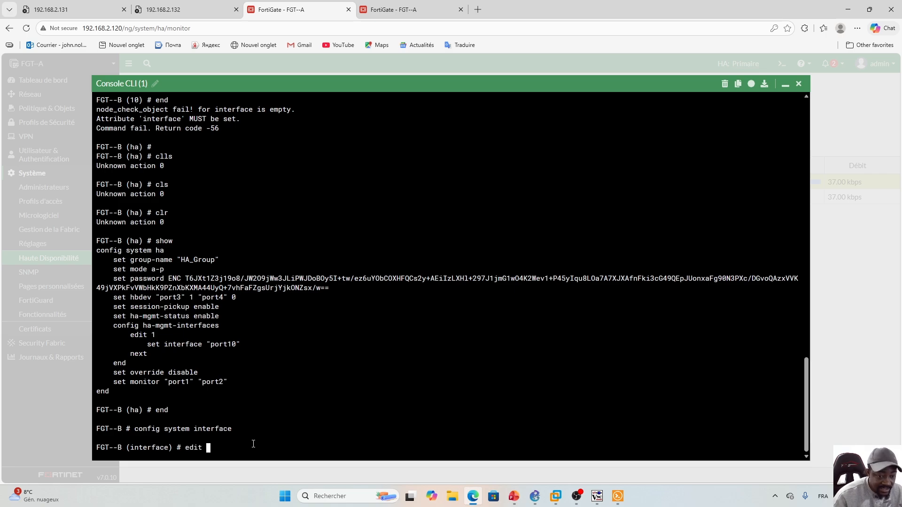
type("p")
key("Home")
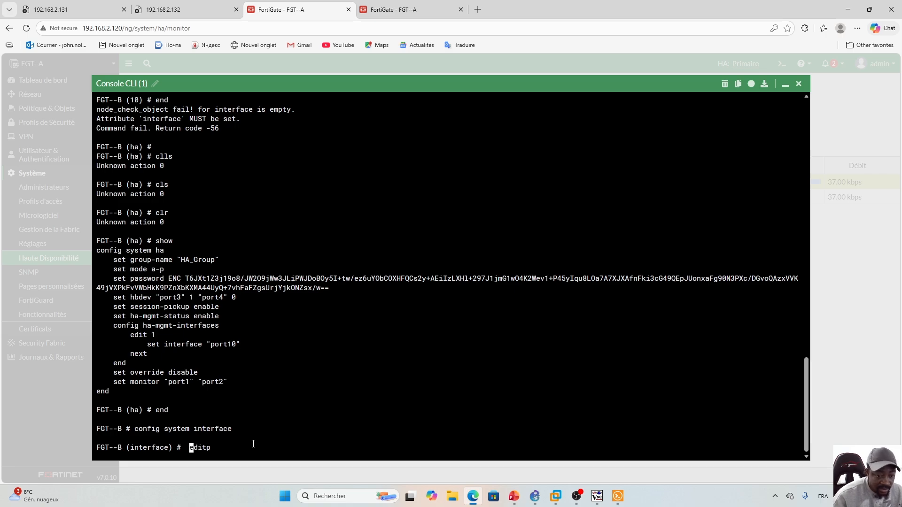
key("BackSpace")
key("Right")
key("Right")
key("Right")
key("Right")
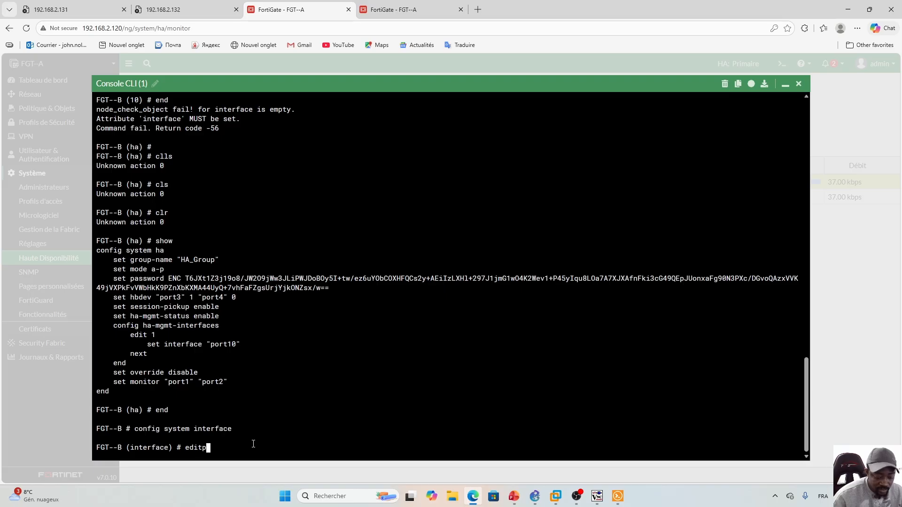
key("End")
type("ort10")
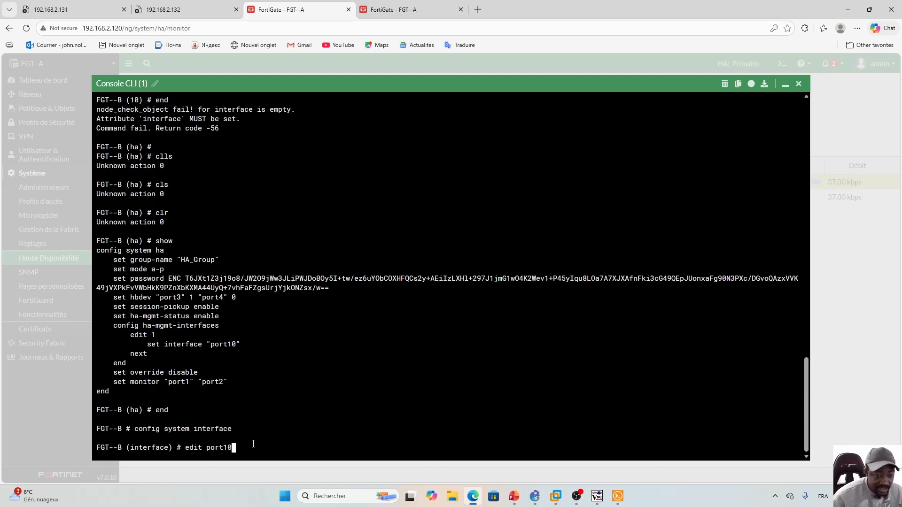
key("Return")
- Set port10's IP address to 192.168.2.122/24
type("set ip")
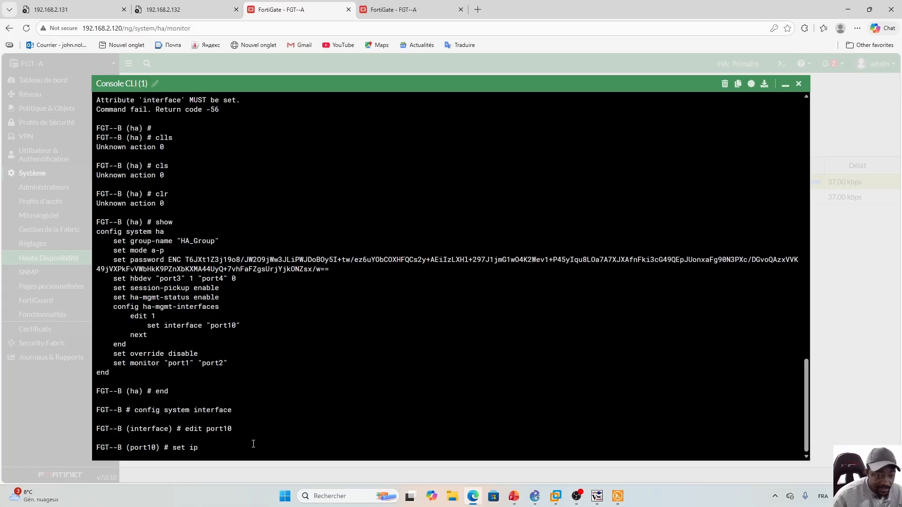
key("Tab")
key("BackSpace")
key("BackSpace")
key("BackSpace")
key("BackSpace")
key("BackSpace")
key("BackSpace")
key("BackSpace")
key("BackSpace")
key("BackSpace")
key("BackSpace")
key("BackSpace")
key("BackSpace")
key("BackSpace")
key("BackSpace")
key("BackSpace")
key("BackSpace")
key("BackSpace")
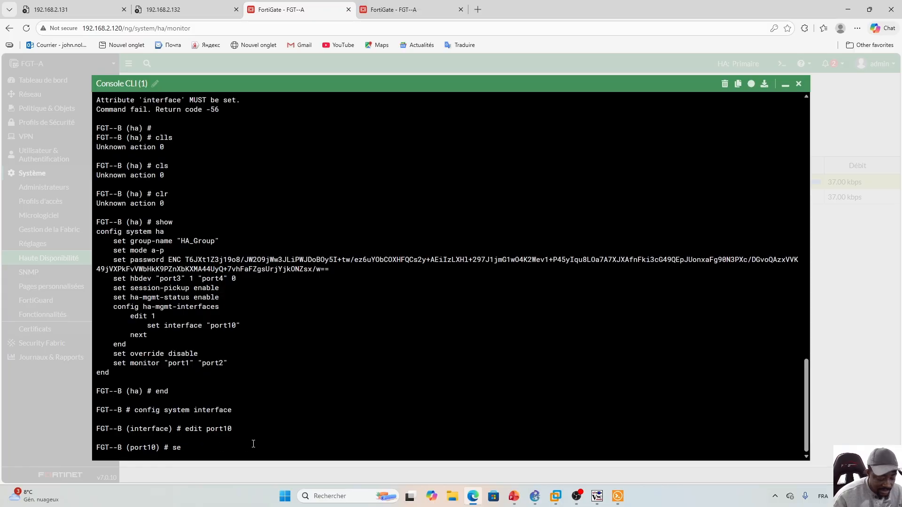
type("t ip")
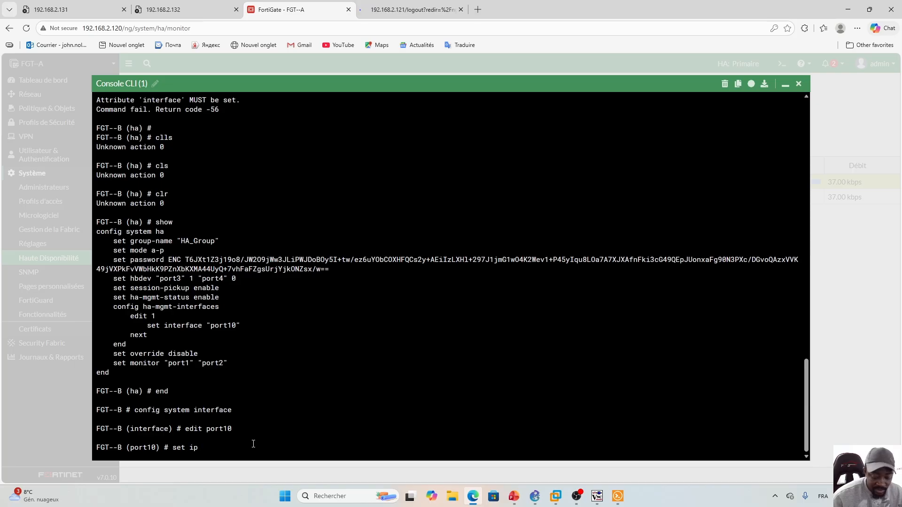
type(" 192.168.")
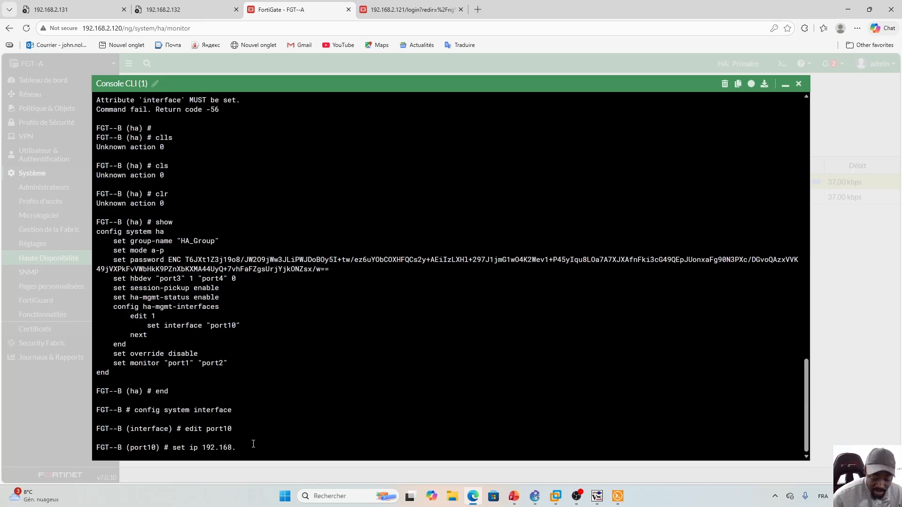
type("2.1")
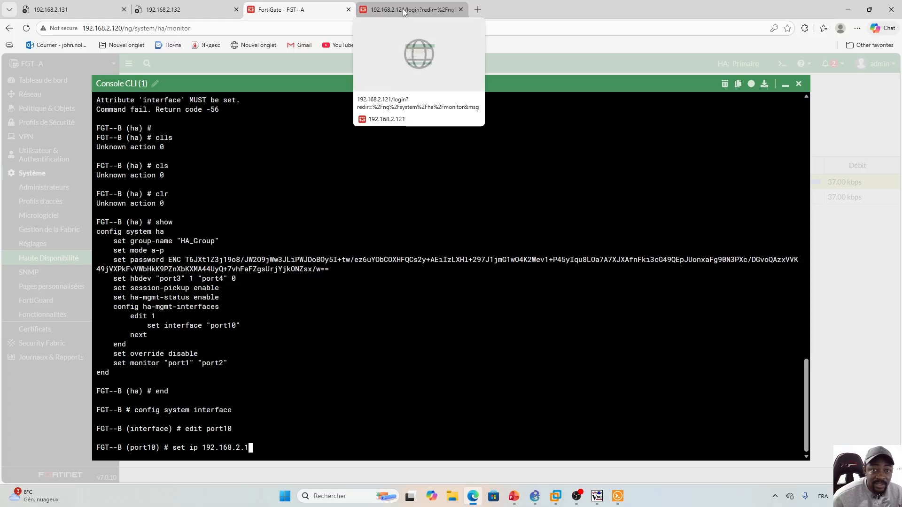
type("22")
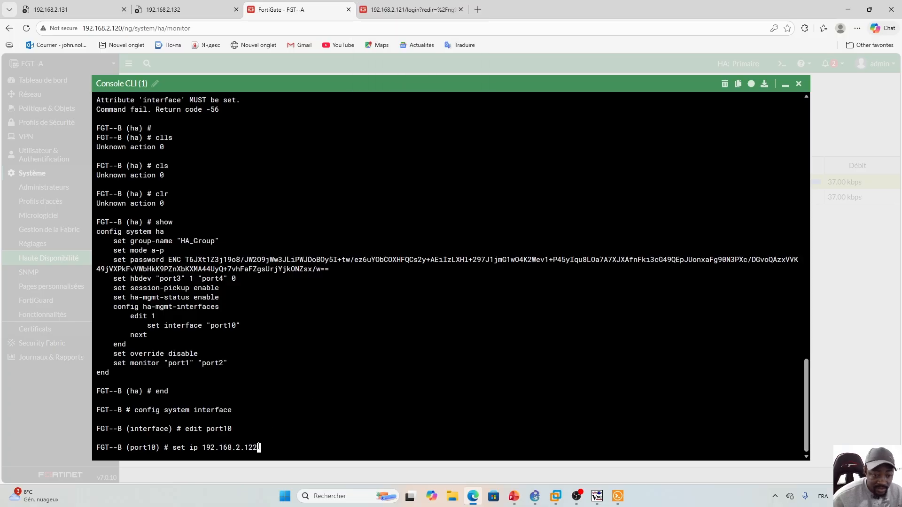
type("/24")
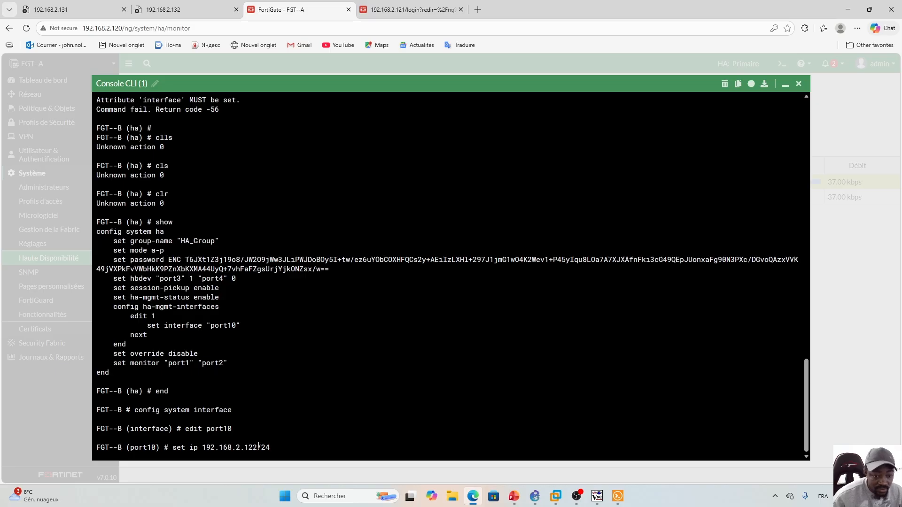
key("Return")
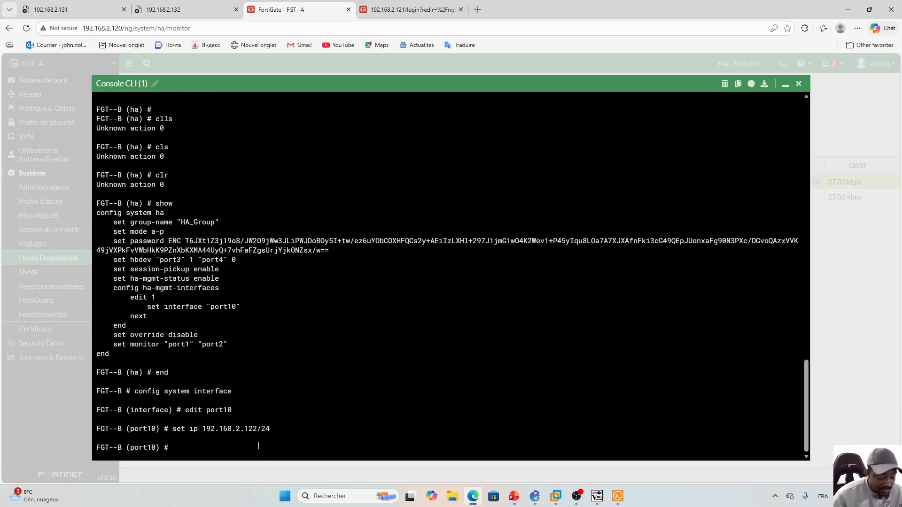
- Allow https, ssh, ping and http access on port10 and commit with 'end'
type("set allo")
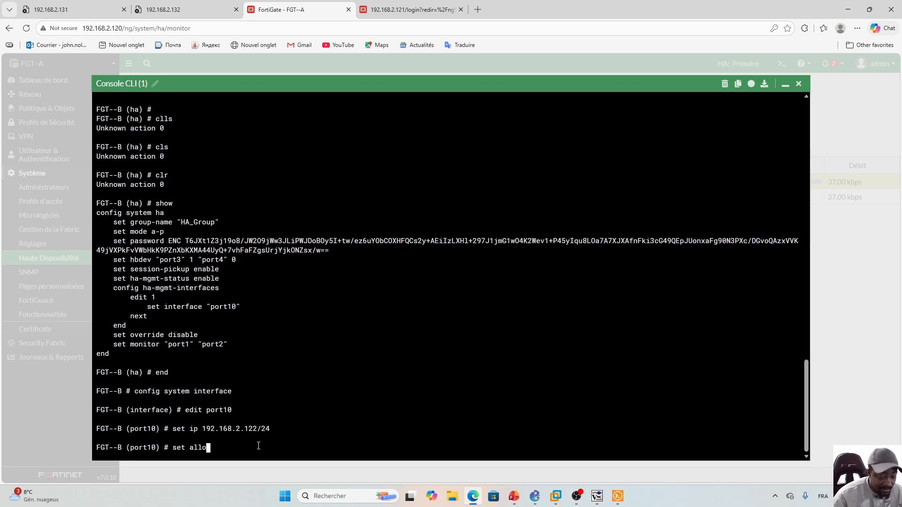
key("Tab")
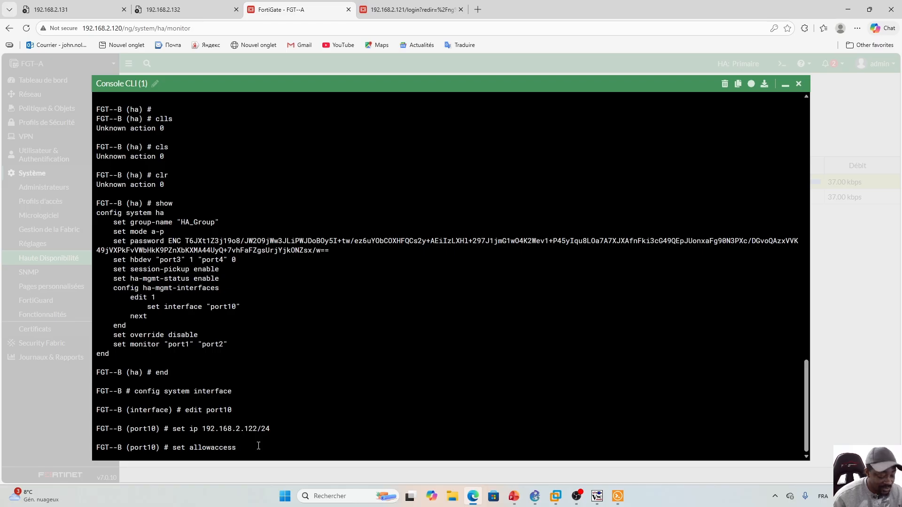
type("htte")
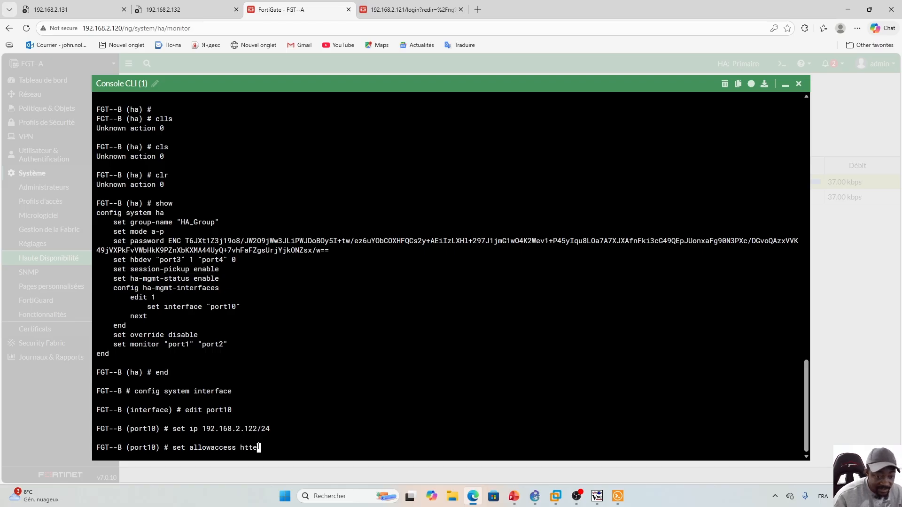
key("BackSpace")
type("ps")
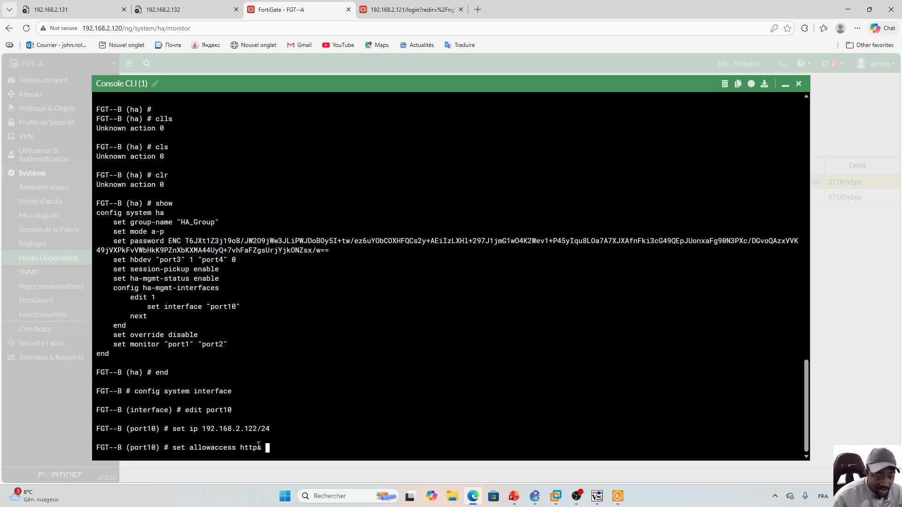
type(" ssh ping")
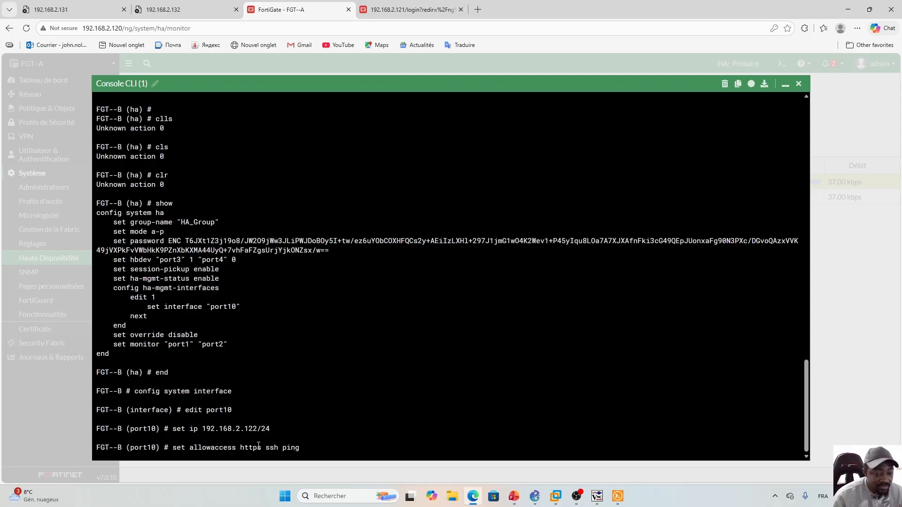
type(" htpp")
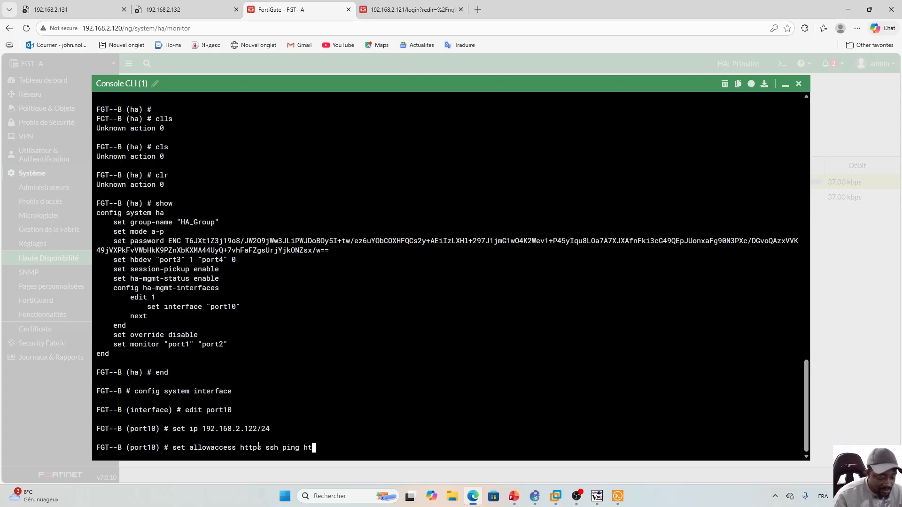
key("BackSpace")
key("BackSpace")
type("tp")
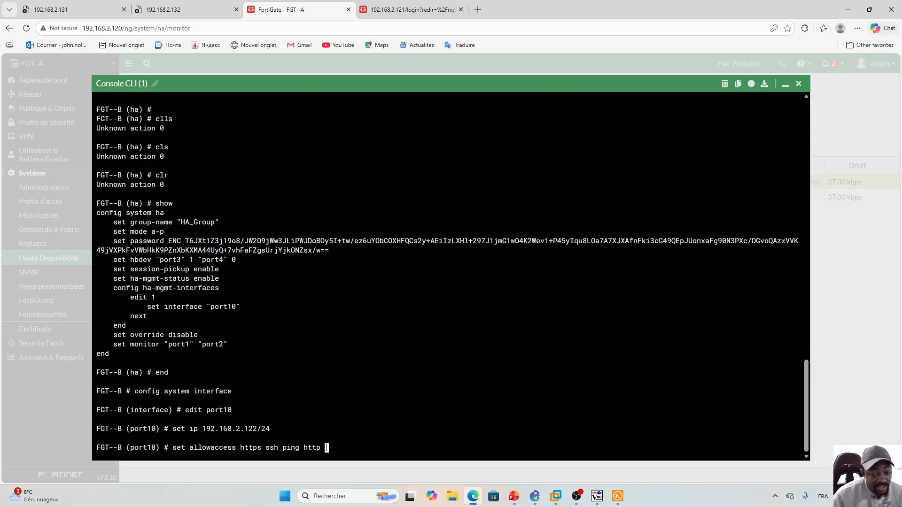
key("Return")
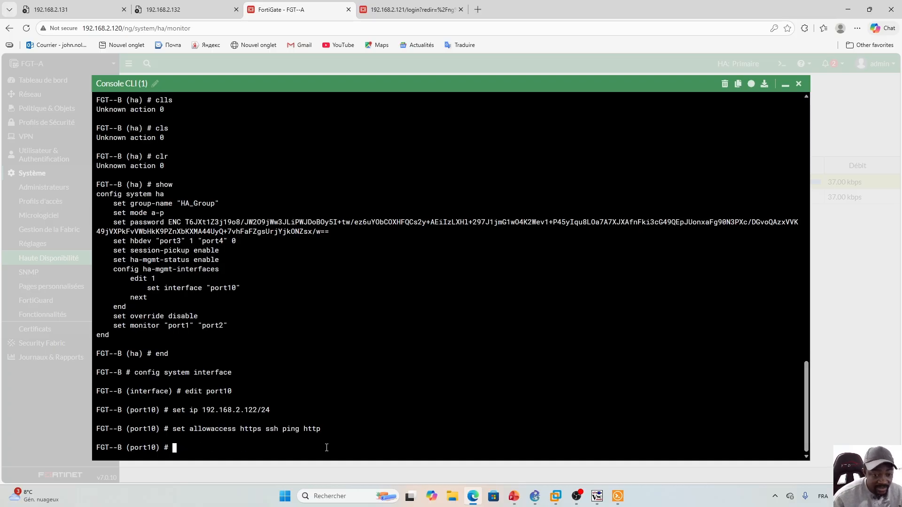
type("end")
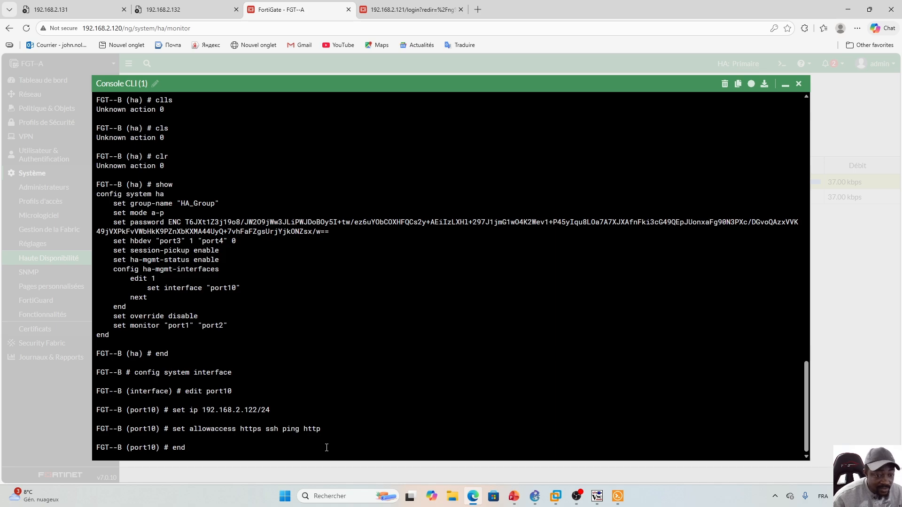
key("Return")
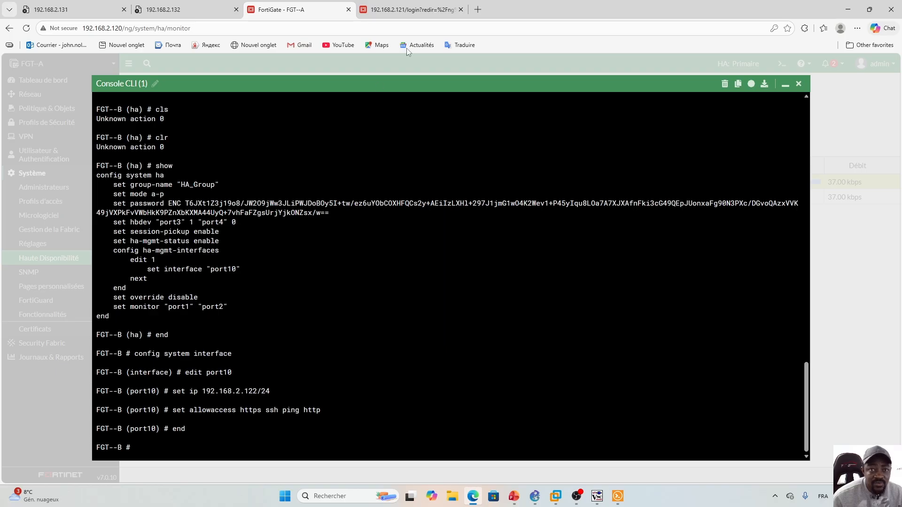
- Log in to FGT-B at 192.168.2.122 as admin, decline saving the password, and expand Système
left_click(478, 9)
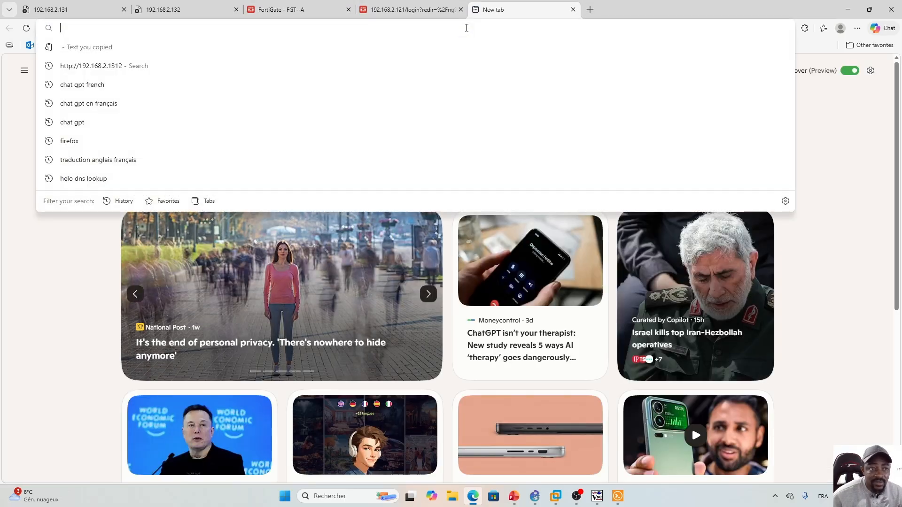
type("192.168.")
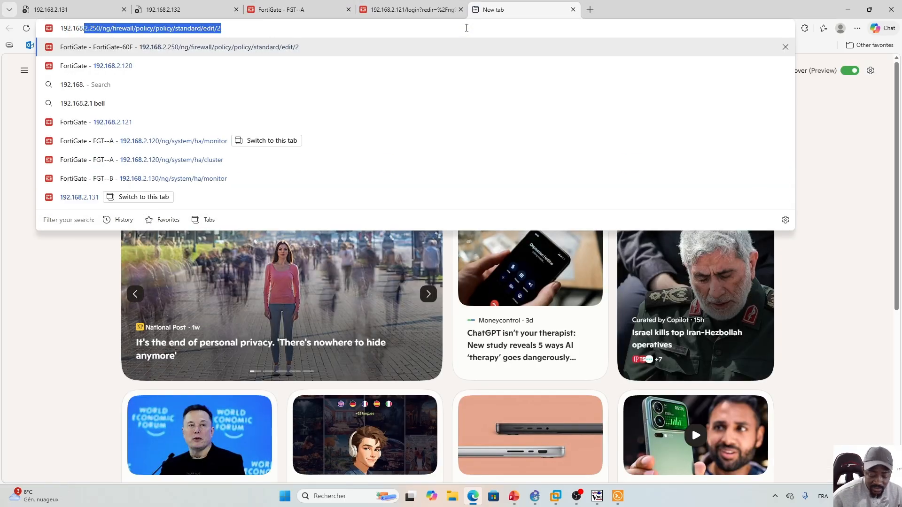
type("2.122")
key("Return")
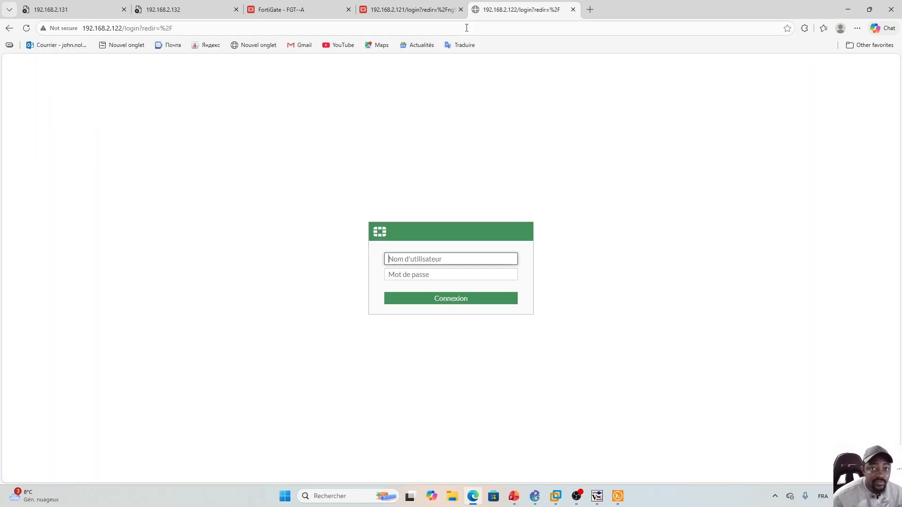
type("admin")
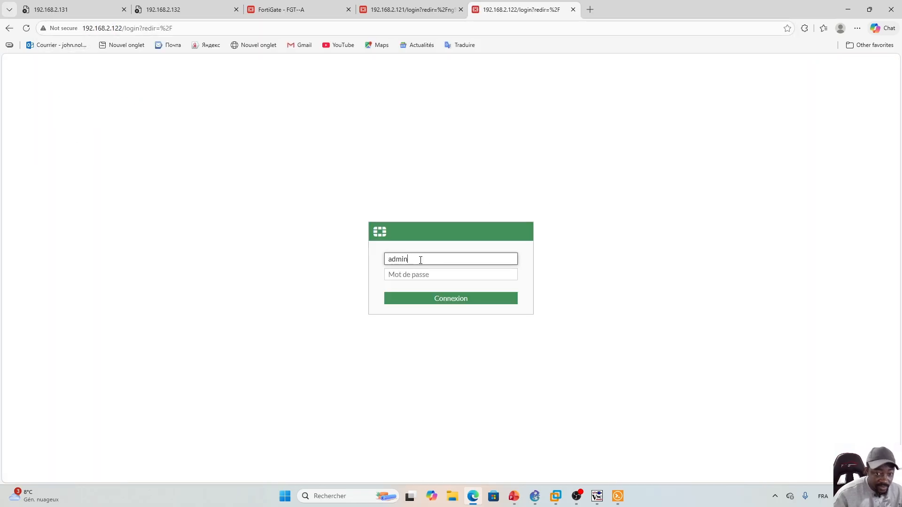
key("Tab")
type("fortinet")
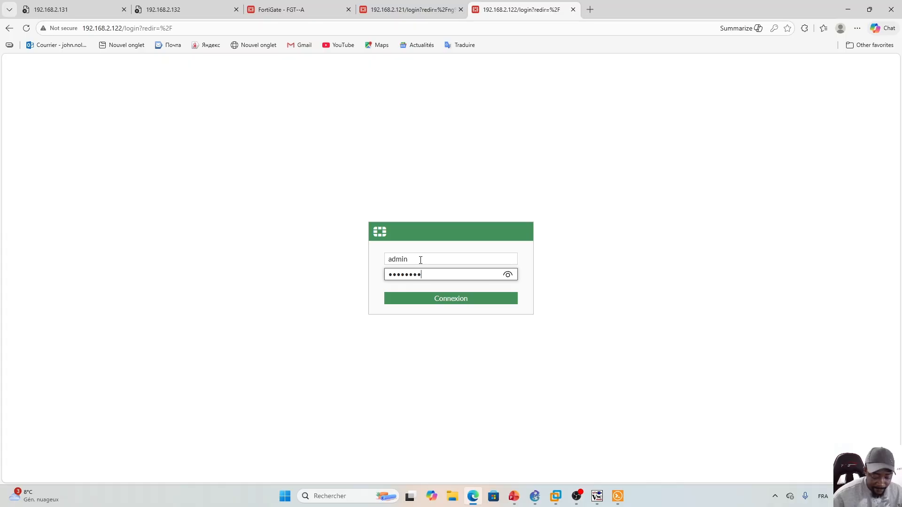
key("Return")
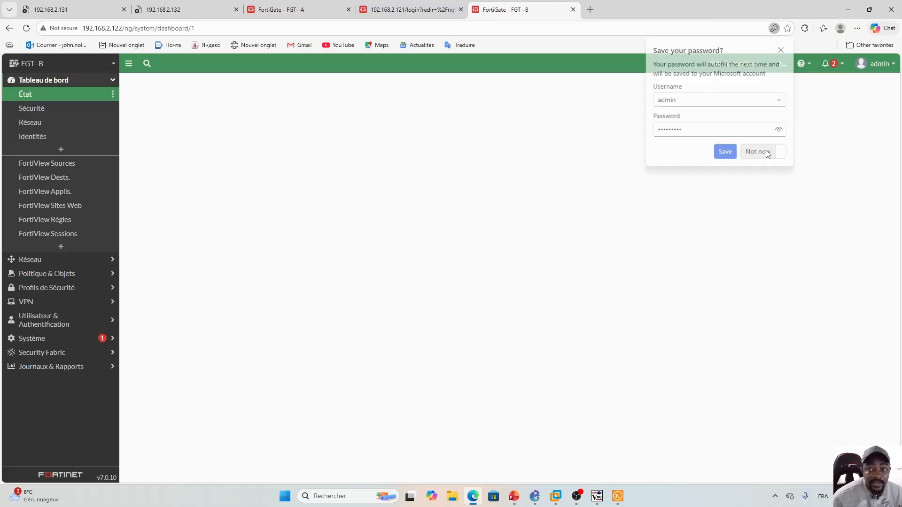
left_click(767, 152)
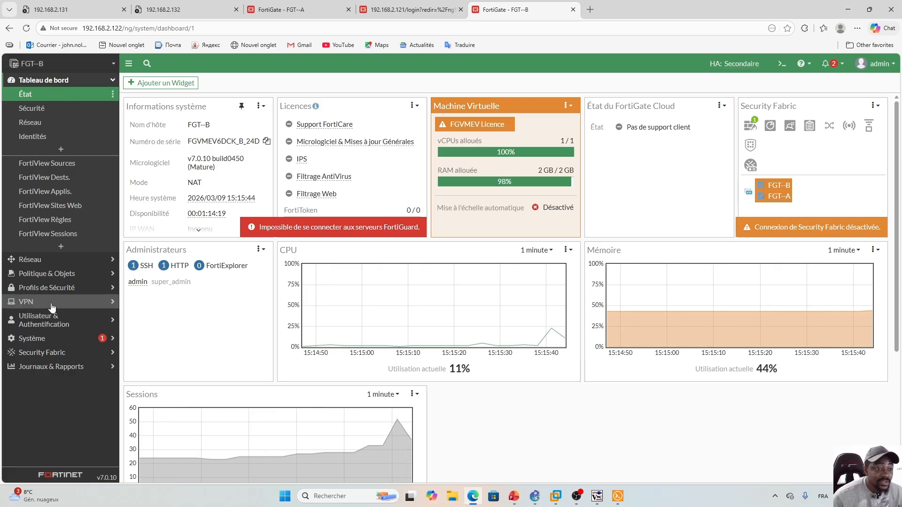
left_click(52, 339)
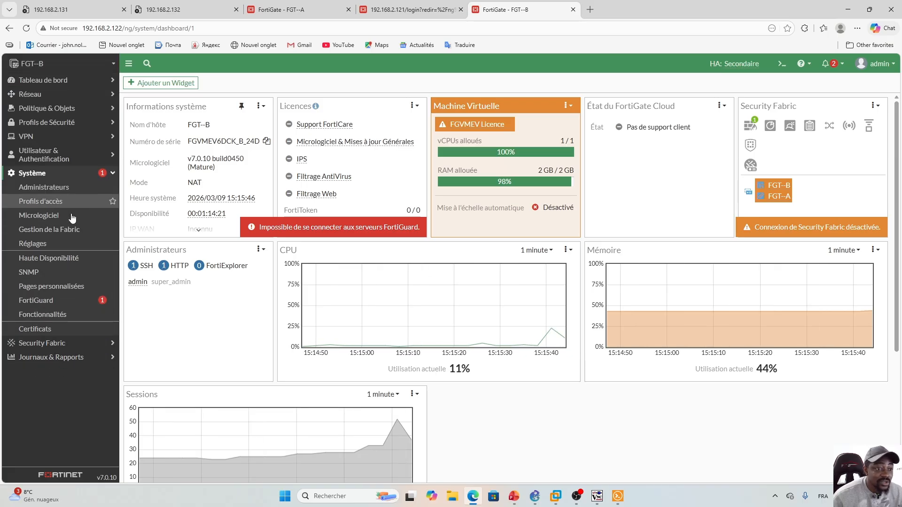
- Review FGT-B's HA settings for port10 management, then open Réseau > Interfaces
left_click(45, 259)
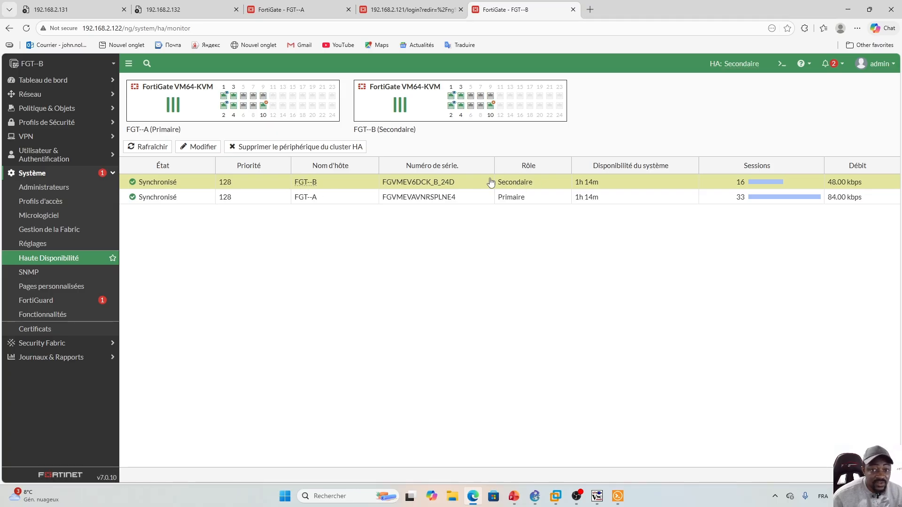
left_click(200, 151)
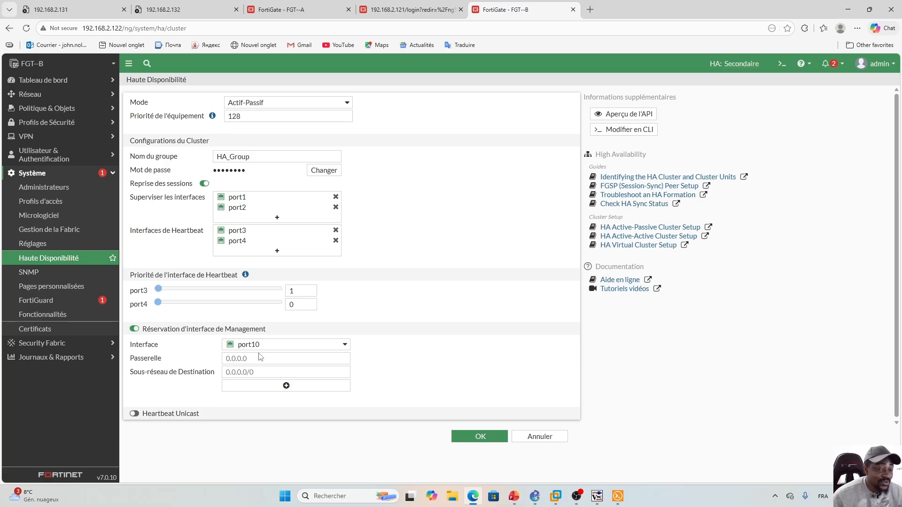
left_click(404, 9)
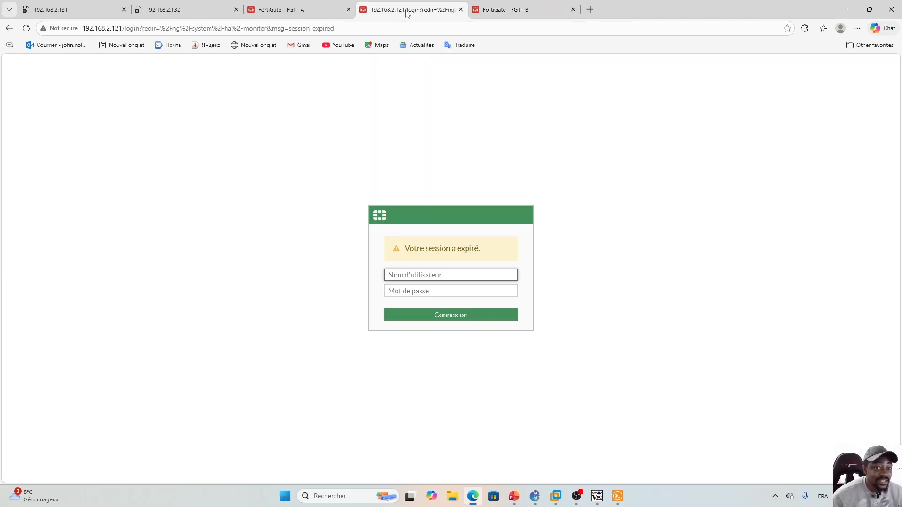
left_click(510, 8)
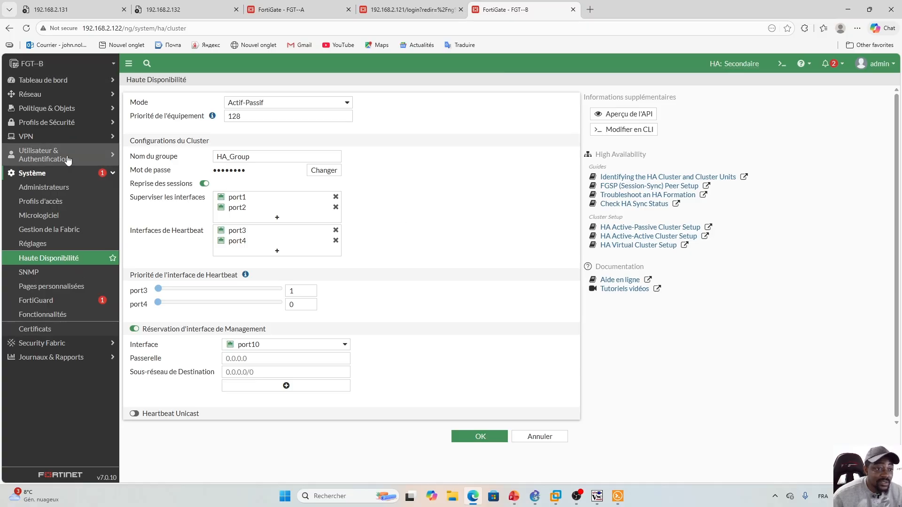
left_click(30, 94)
left_click(35, 108)
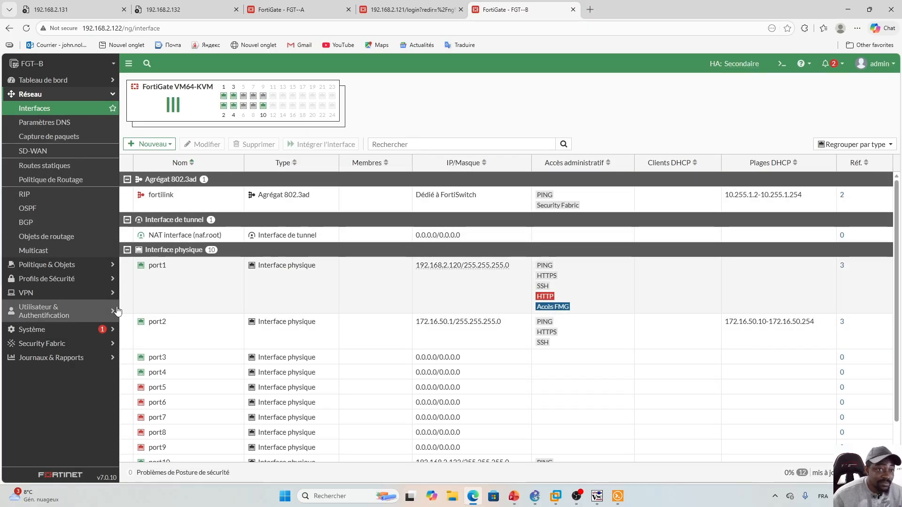
left_click(408, 8)
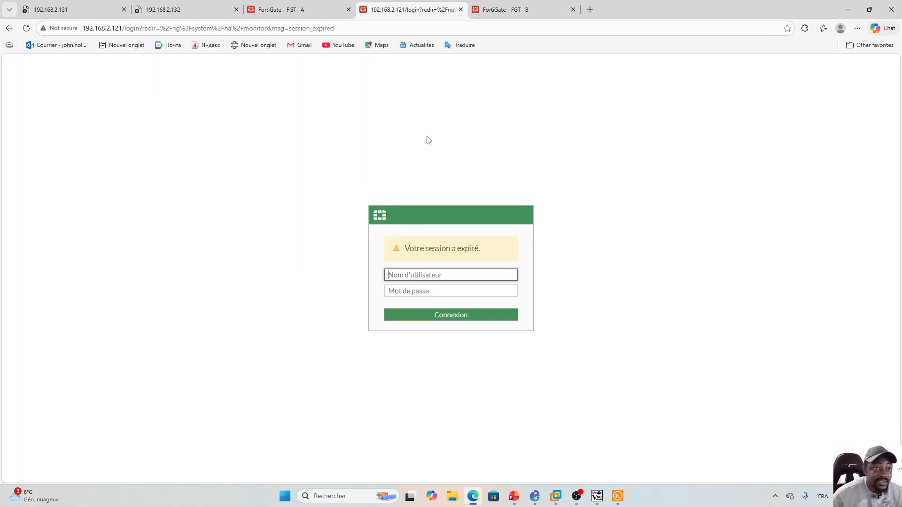
left_click(282, 9)
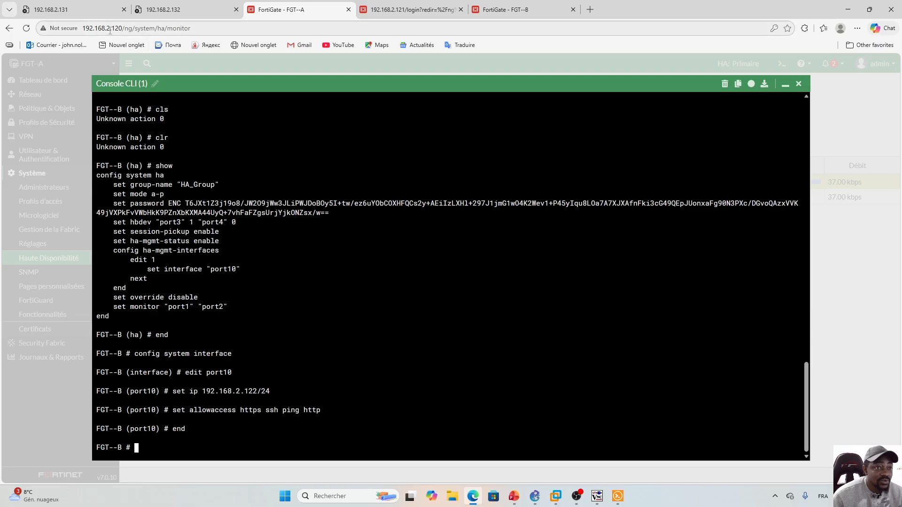
key("ctrl+Tab")
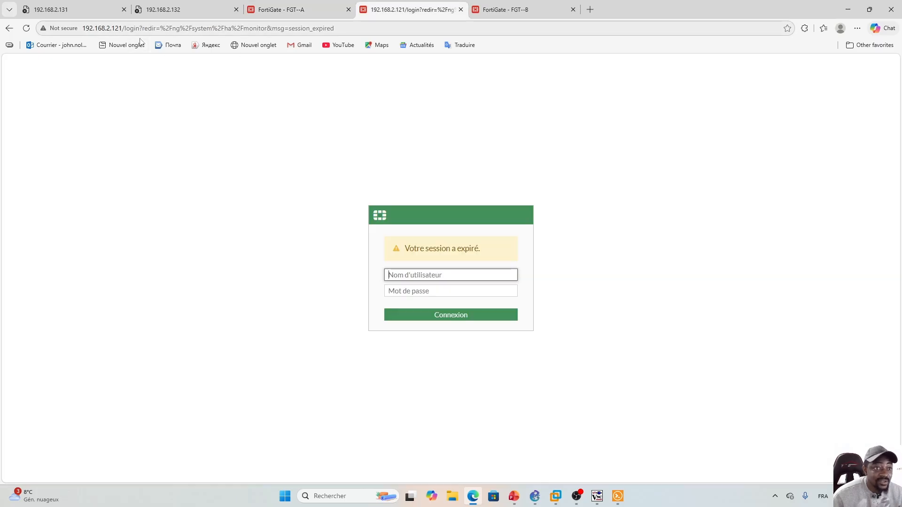
key("ctrl+Tab")
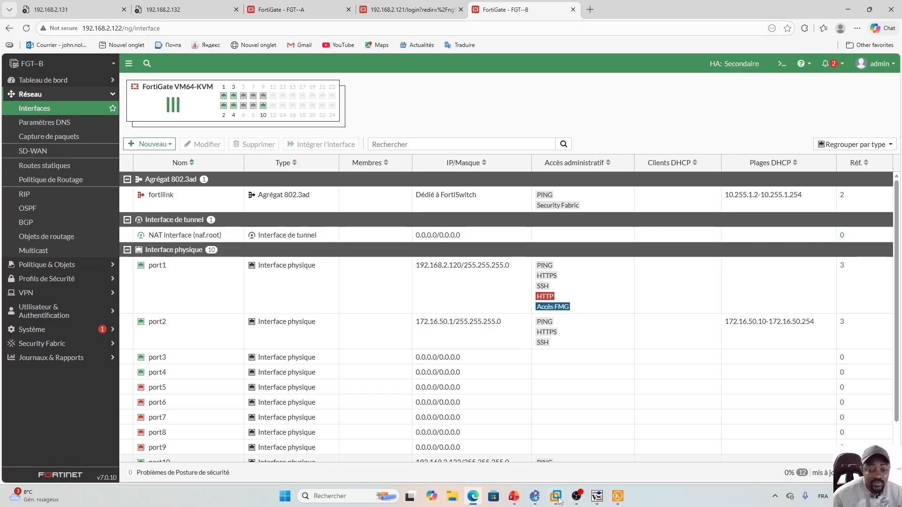